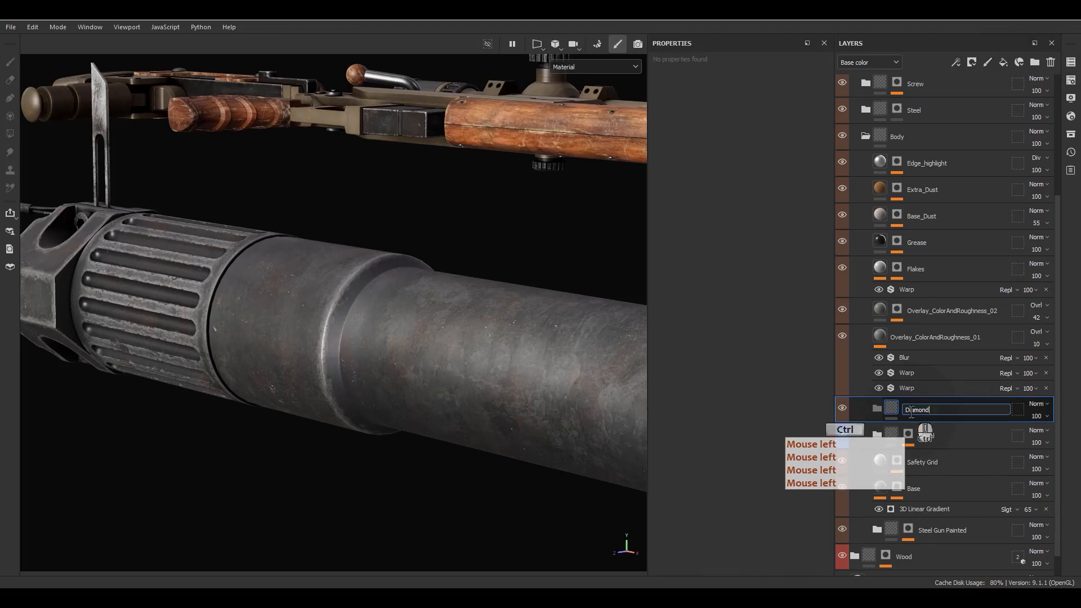
Step: Name the new folder 'Diamond' and give it a black mask
{"action": "type", "text": "Diamond"}
{"action": "key", "text": "Return"}
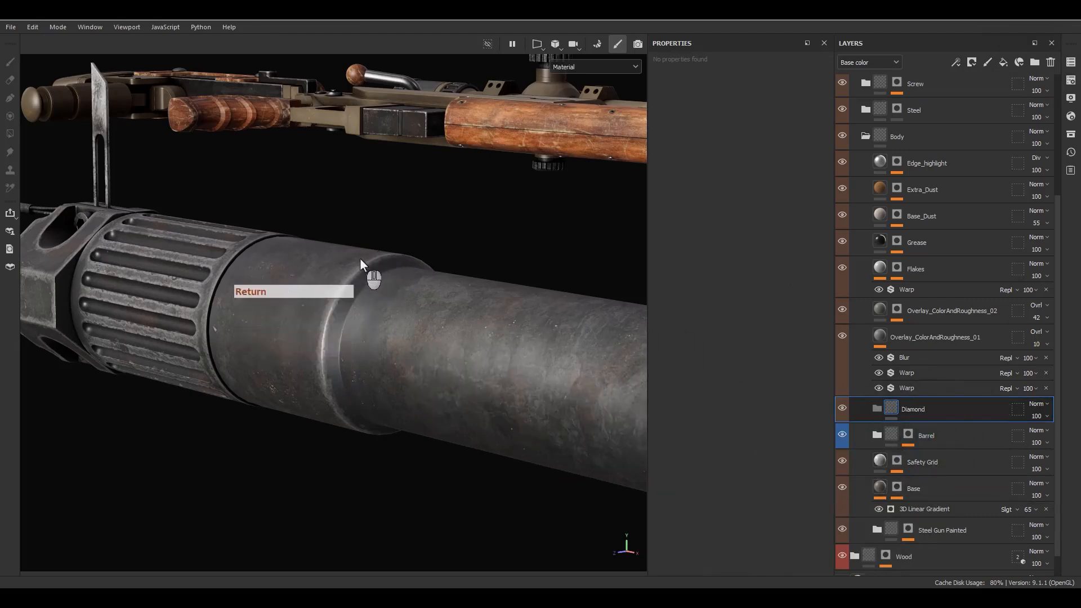
{"action": "right_click", "coordinate": [921, 407]}
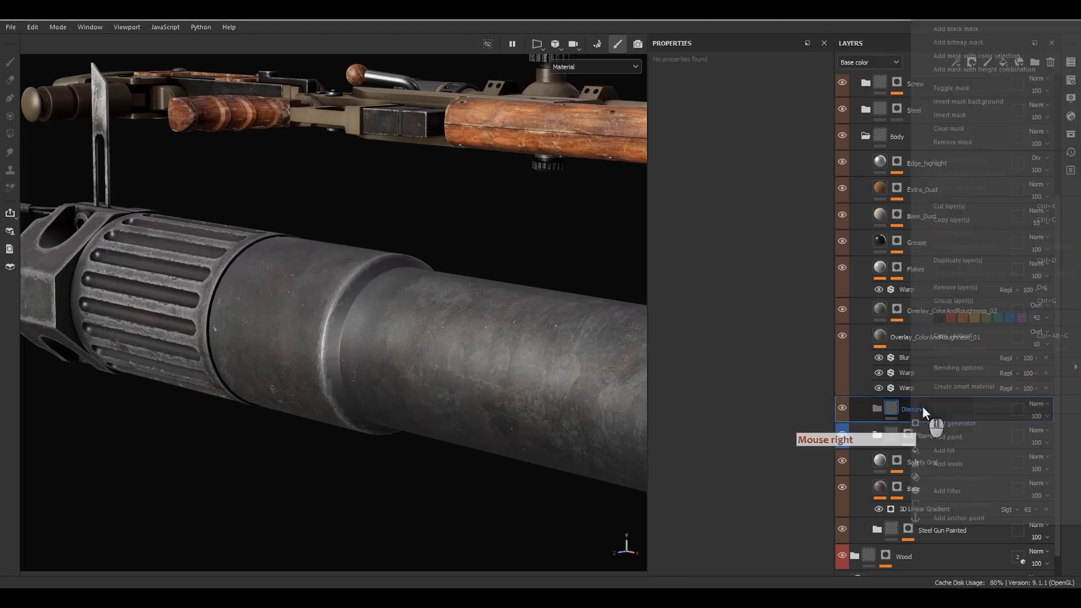
{"action": "left_click", "coordinate": [950, 39]}
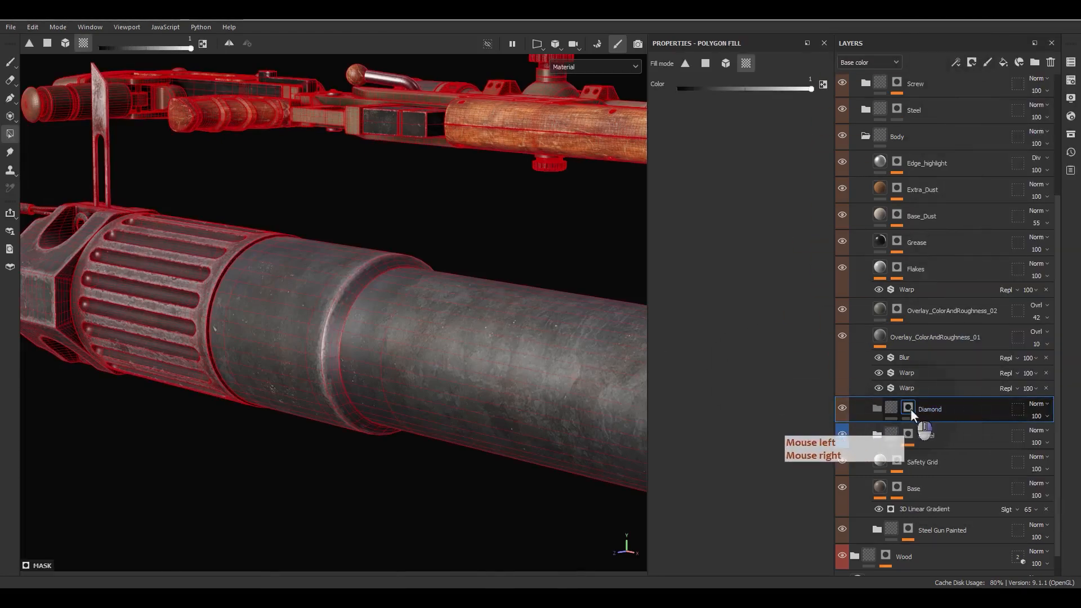
Step: Add a Paint effect to the Diamond mask, fill the barrel band white, and view the mask alone
{"action": "right_click", "coordinate": [910, 409]}
{"action": "left_click", "coordinate": [954, 386]}
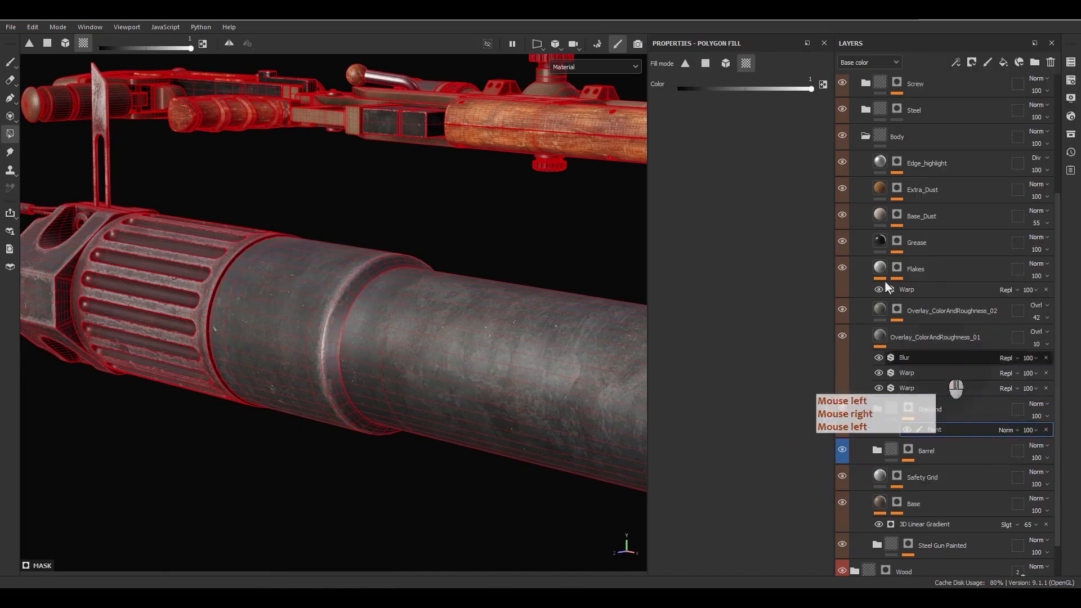
{"action": "left_click", "coordinate": [296, 333]}
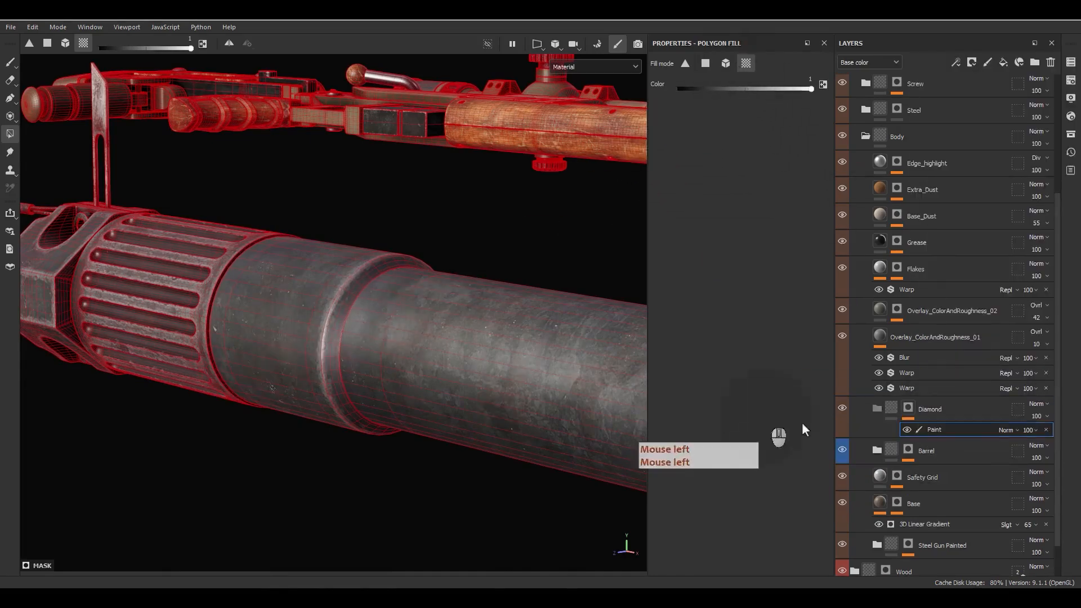
{"action": "left_click", "coordinate": [907, 407], "text": "alt"}
Step: Fill the scope turret band, eyepiece body and another scope face white in the mask
{"action": "scroll", "coordinate": [434, 349], "scroll_direction": "down", "scroll_amount": 5}
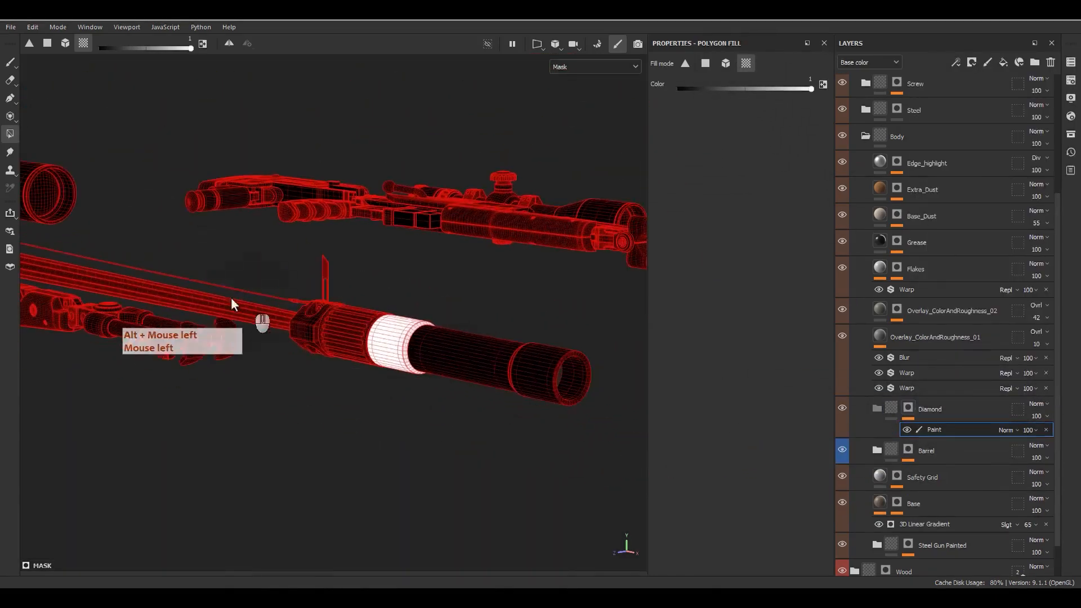
{"action": "middle_click_drag", "start_coordinate": [231, 298], "coordinate": [668, 449], "text": "alt"}
{"action": "scroll", "coordinate": [326, 251], "scroll_direction": "up", "scroll_amount": 2}
{"action": "scroll", "coordinate": [326, 251], "scroll_direction": "up", "scroll_amount": 3}
{"action": "middle_click_drag", "start_coordinate": [327, 251], "coordinate": [167, 192], "text": "alt"}
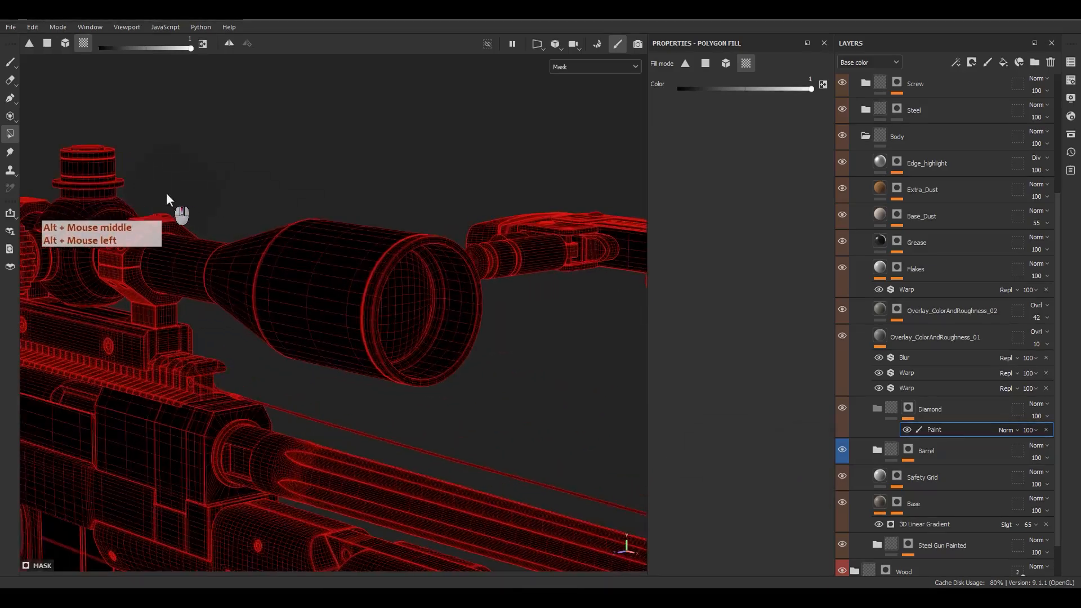
{"action": "left_click", "coordinate": [99, 167]}
{"action": "middle_click_drag", "start_coordinate": [184, 278], "coordinate": [504, 323], "text": "alt"}
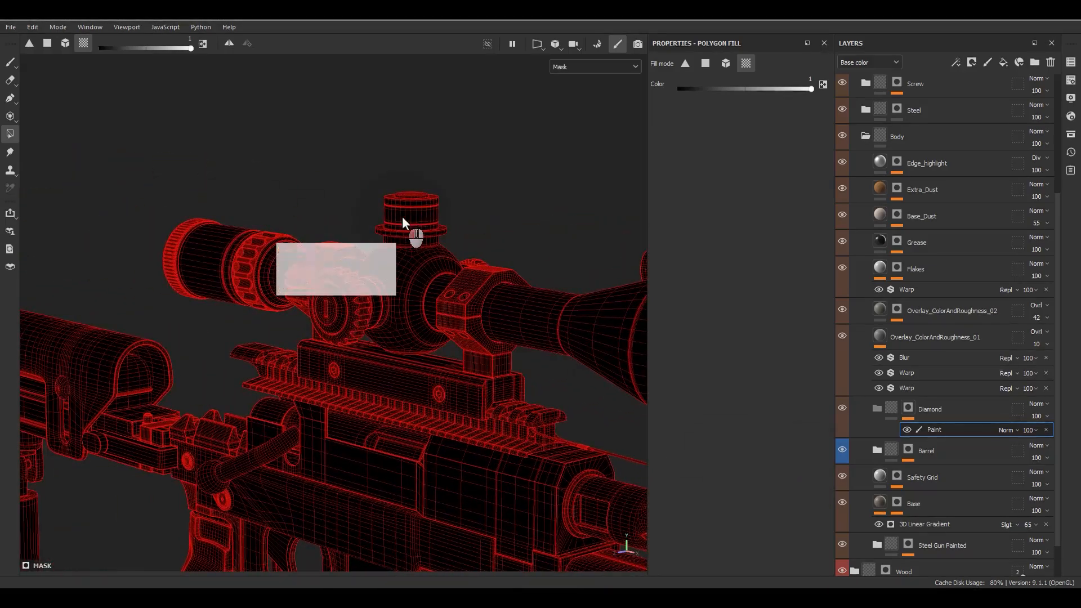
{"action": "left_click", "coordinate": [402, 216]}
{"action": "left_click", "coordinate": [242, 246]}
{"action": "left_click", "coordinate": [215, 258]}
Step: Orbit back to the muzzle end to inspect the masked barrel band
{"action": "scroll", "coordinate": [274, 319], "scroll_direction": "down", "scroll_amount": 6}
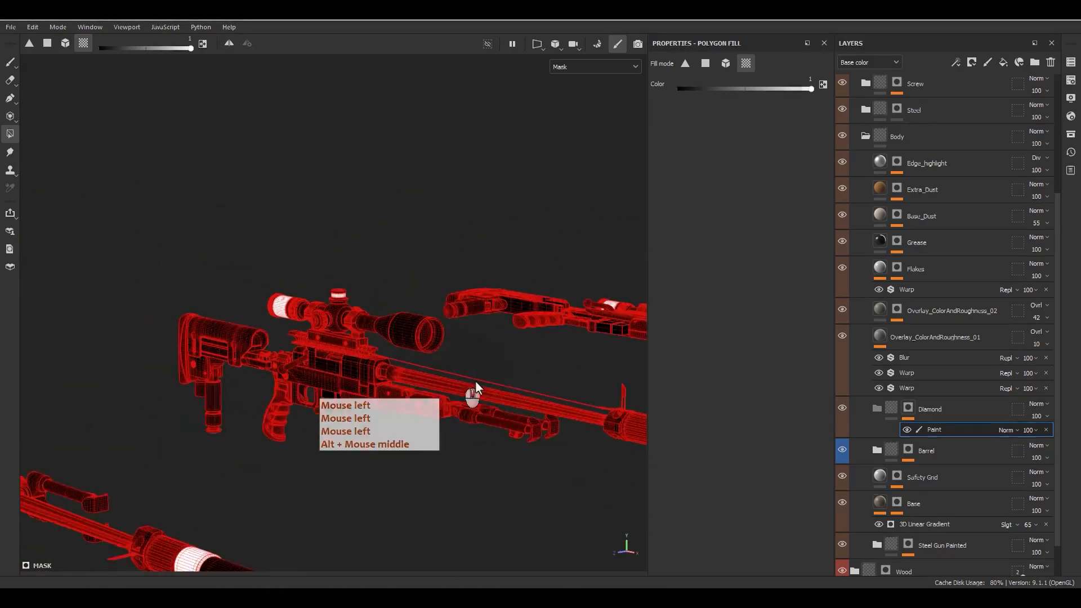
{"action": "middle_click_drag", "start_coordinate": [476, 383], "coordinate": [320, 327], "text": "alt"}
{"action": "scroll", "coordinate": [321, 327], "scroll_direction": "up", "scroll_amount": 2}
{"action": "scroll", "coordinate": [575, 403], "scroll_direction": "up", "scroll_amount": 1}
{"action": "middle_click_drag", "start_coordinate": [521, 393], "coordinate": [398, 358], "text": "alt"}
{"action": "scroll", "coordinate": [583, 394], "scroll_direction": "up", "scroll_amount": 3}
{"action": "mouse_move", "coordinate": [461, 370]}
{"action": "left_mouse_down", "text": "alt"}
{"action": "mouse_move", "coordinate": [602, 362]}
{"action": "mouse_move", "coordinate": [485, 356]}
{"action": "mouse_move", "coordinate": [552, 366]}
{"action": "left_mouse_up", "text": "alt"}
Step: Add a second Paint effect to the Diamond mask using Subtract blending
{"action": "right_click", "coordinate": [940, 430]}
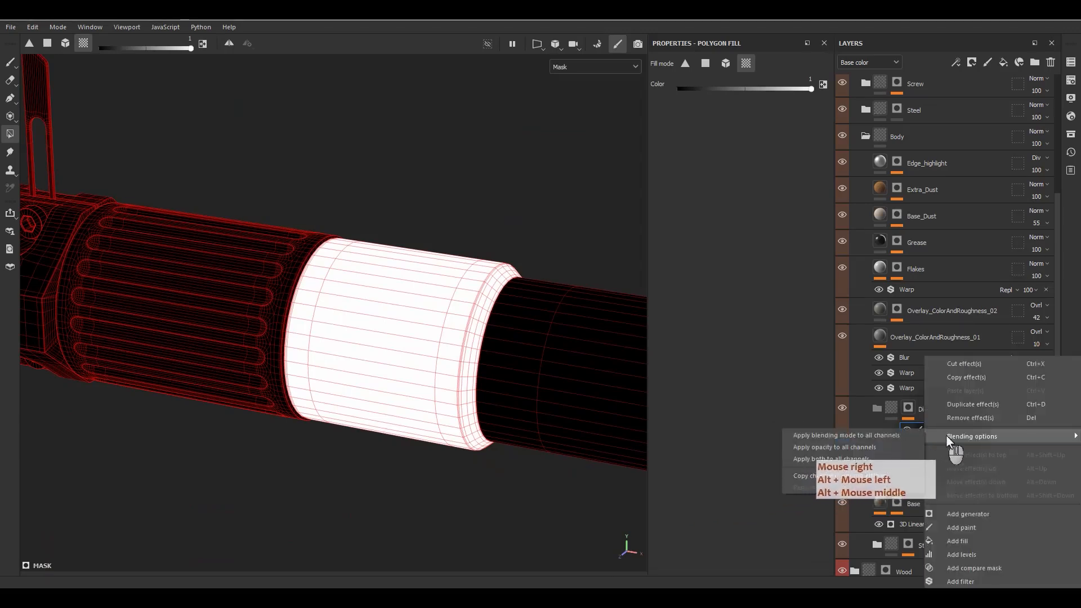
{"action": "left_click", "coordinate": [961, 527]}
{"action": "left_click", "coordinate": [1010, 430]}
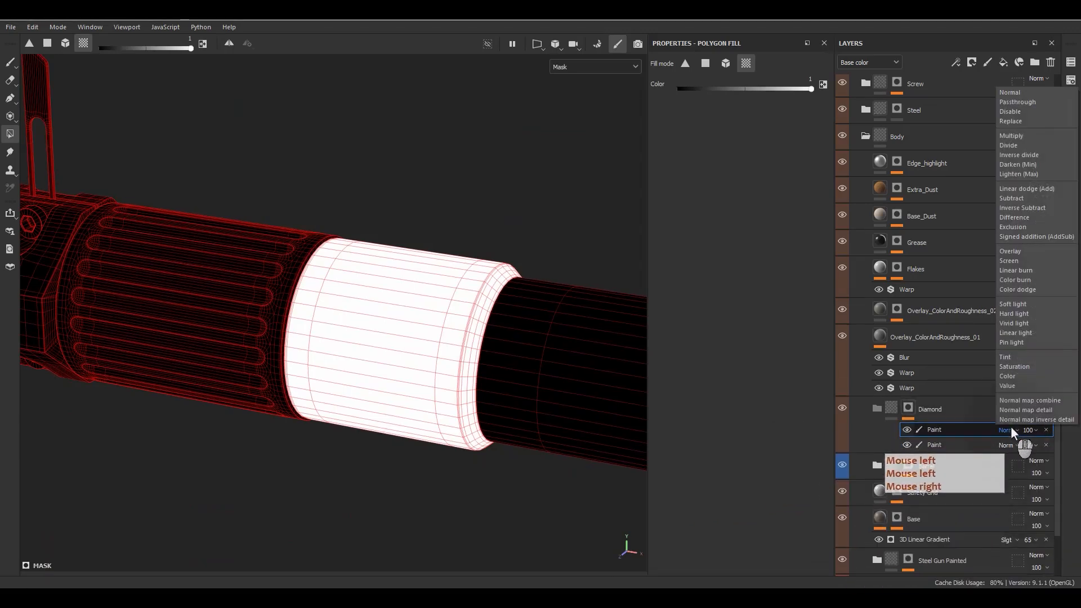
{"action": "left_click", "coordinate": [1015, 198]}
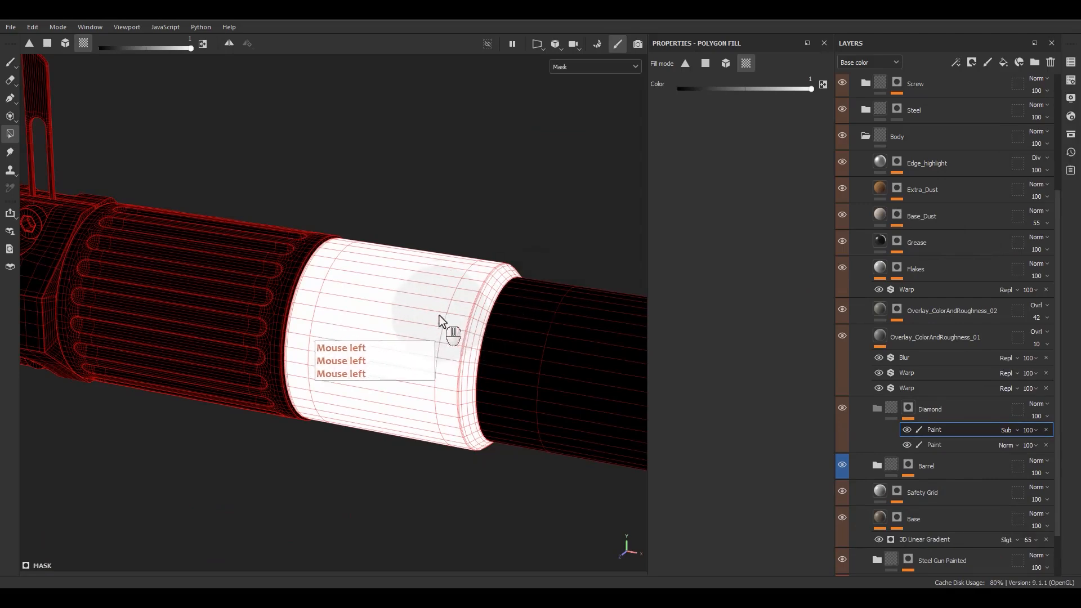
{"action": "middle_click_drag", "start_coordinate": [464, 337], "coordinate": [428, 320], "text": "alt"}
{"action": "left_click_drag", "start_coordinate": [427, 320], "coordinate": [403, 330], "text": "alt"}
{"action": "scroll", "coordinate": [458, 332], "scroll_direction": "up", "scroll_amount": 4}
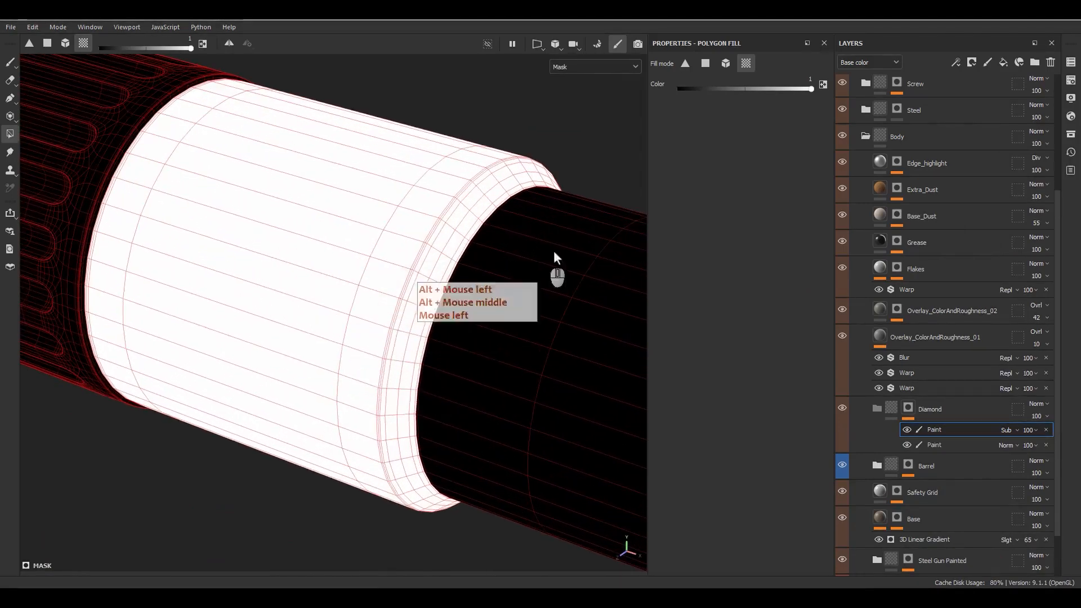
{"action": "left_click_drag", "start_coordinate": [541, 253], "coordinate": [481, 243], "text": "alt"}
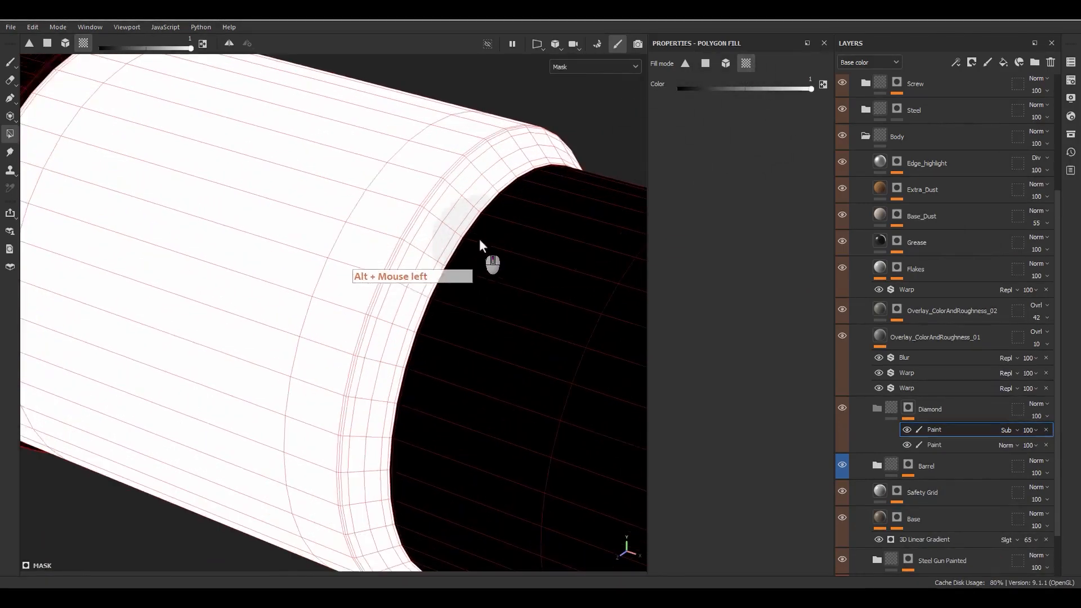
{"action": "scroll", "coordinate": [475, 214], "scroll_direction": "up", "scroll_amount": 3}
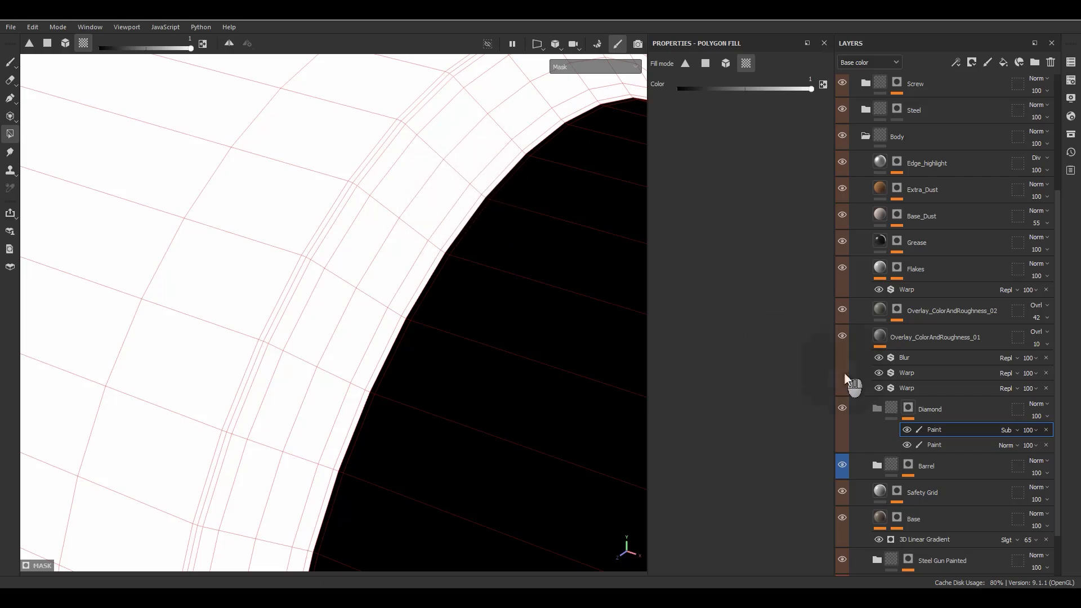
{"action": "scroll", "coordinate": [547, 381], "scroll_direction": "down", "scroll_amount": 3}
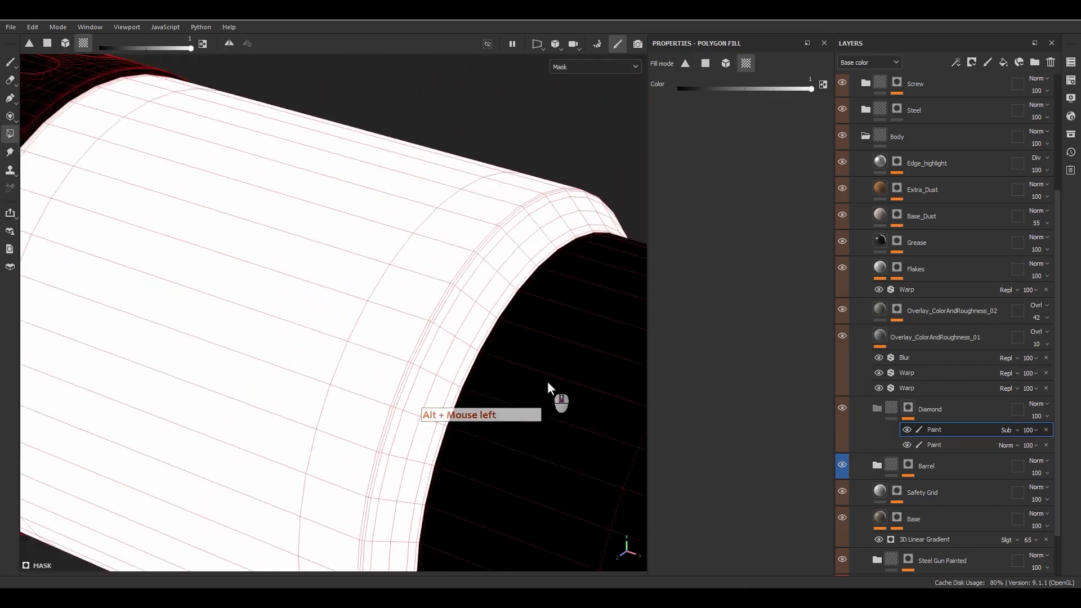
Step: Switch to the 2D UV layout view and pan across the UV islands
{"action": "key", "text": "F3"}
{"action": "scroll", "coordinate": [341, 352], "scroll_direction": "down", "scroll_amount": 2}
{"action": "scroll", "coordinate": [341, 352], "scroll_direction": "down", "scroll_amount": 2}
{"action": "middle_click_drag", "start_coordinate": [385, 428], "coordinate": [474, 509], "text": "alt"}
{"action": "right_click_drag", "start_coordinate": [474, 508], "coordinate": [360, 212], "text": "alt"}
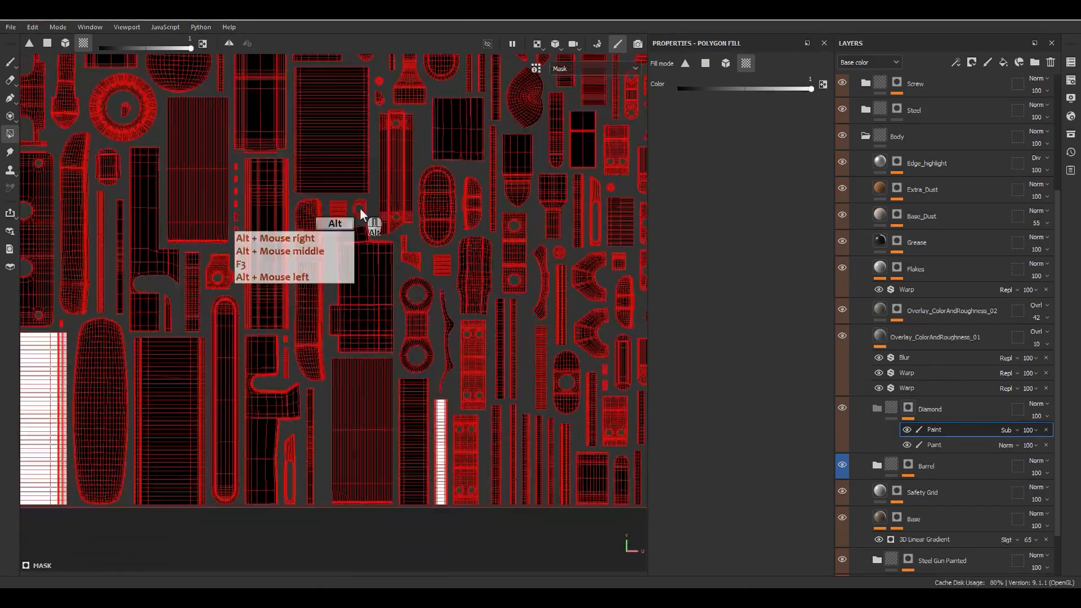
Step: Switch to the Paint tool with a soft brush
{"action": "right_click_drag", "start_coordinate": [426, 333], "coordinate": [392, 279], "text": "alt"}
{"action": "mouse_move", "coordinate": [392, 280]}
{"action": "middle_mouse_down", "text": "alt"}
{"action": "mouse_move", "coordinate": [630, 331]}
{"action": "mouse_move", "coordinate": [427, 280]}
{"action": "middle_mouse_up", "text": "alt"}
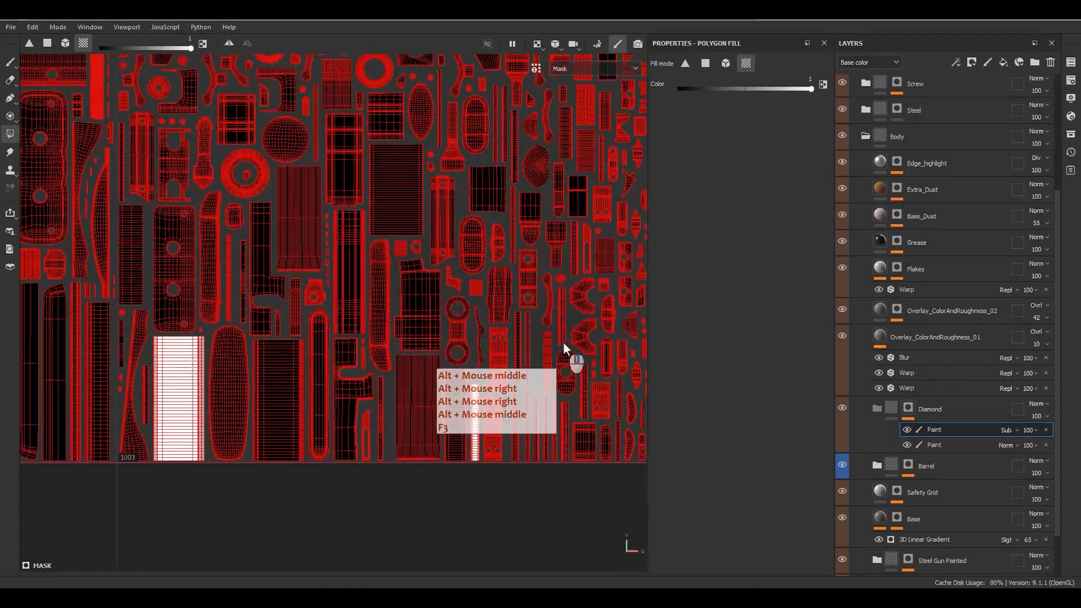
{"action": "key", "text": "1"}
{"action": "scroll", "coordinate": [476, 416], "scroll_direction": "up", "scroll_amount": 5}
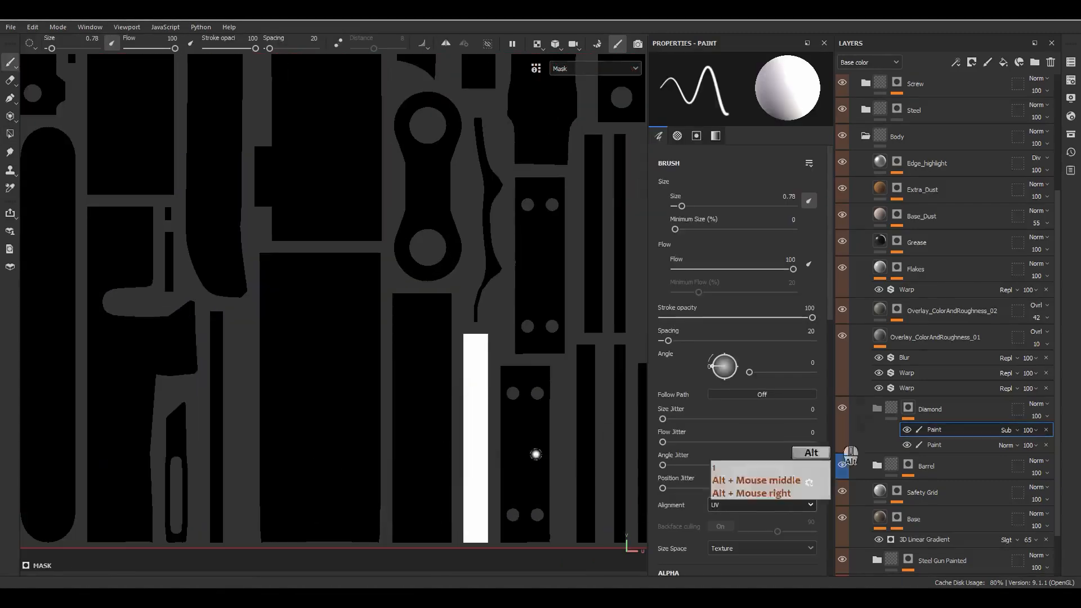
{"action": "left_click", "coordinate": [1071, 135]}
{"action": "left_click", "coordinate": [836, 248]}
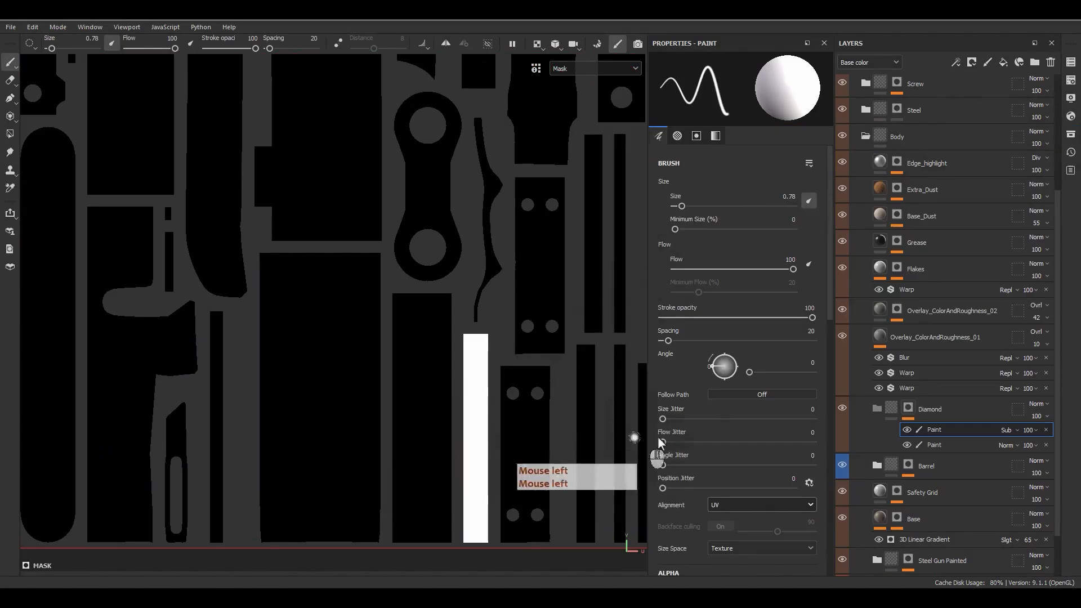
Step: Paint a straight dark line down the white strip's right edge, then show 2D and 3D side by side
{"action": "scroll", "coordinate": [658, 493], "scroll_direction": "down", "scroll_amount": 2}
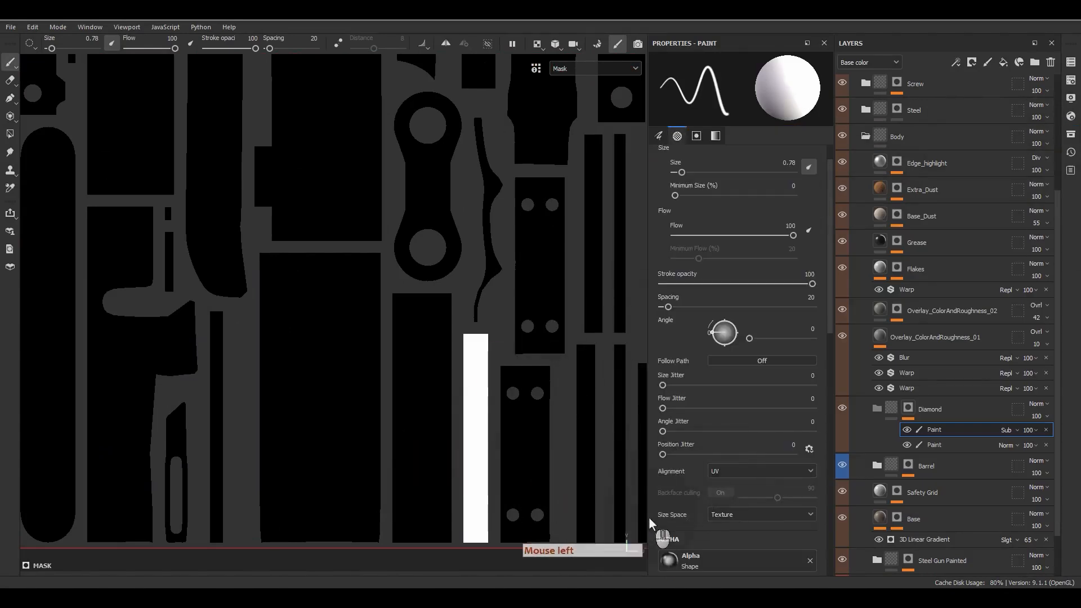
{"action": "middle_click_drag", "start_coordinate": [557, 472], "coordinate": [450, 304], "text": "alt"}
{"action": "left_click", "coordinate": [441, 147]}
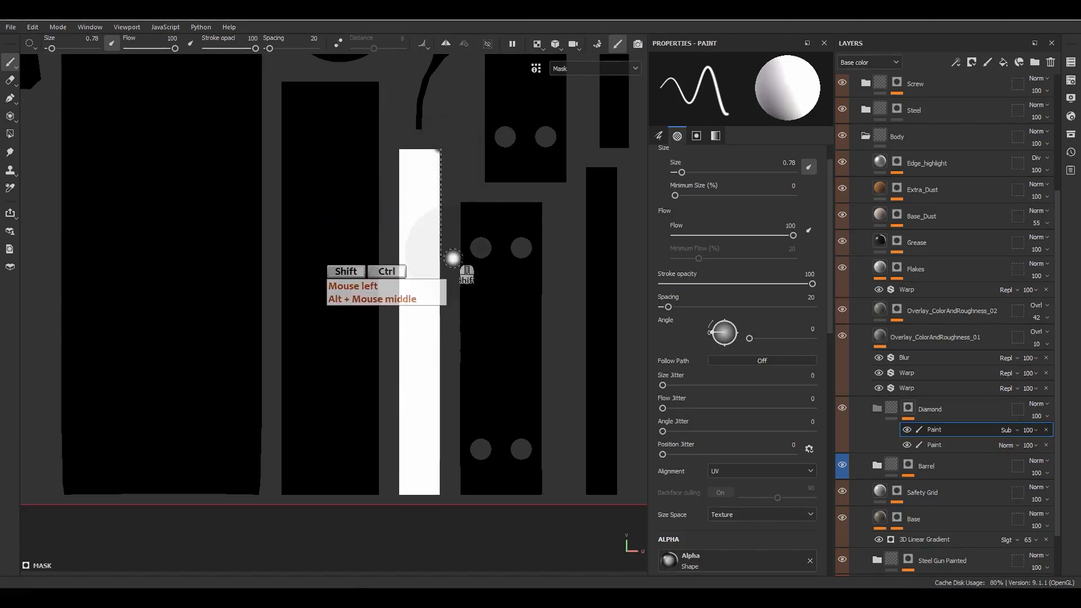
{"action": "left_click", "coordinate": [448, 510], "text": "ctrl+shift"}
{"action": "key", "text": "F1"}
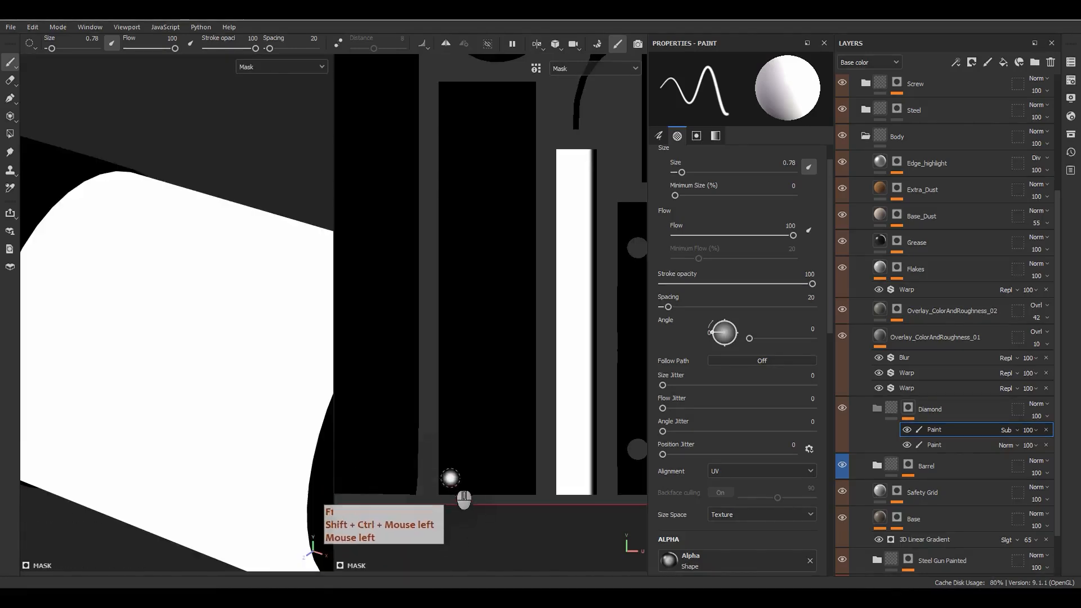
Step: Frame the scope band in 3D and paint another straight dark line down the strip
{"action": "right_click_drag", "start_coordinate": [259, 434], "coordinate": [191, 264], "text": "alt"}
{"action": "right_click_drag", "start_coordinate": [191, 264], "coordinate": [146, 179], "text": "alt"}
{"action": "middle_click_drag", "start_coordinate": [145, 179], "coordinate": [119, 248], "text": "alt"}
{"action": "left_click_drag", "start_coordinate": [130, 263], "coordinate": [185, 304], "text": "alt"}
{"action": "middle_click_drag", "start_coordinate": [185, 303], "coordinate": [274, 298], "text": "alt"}
{"action": "scroll", "coordinate": [212, 284], "scroll_direction": "up", "scroll_amount": 5}
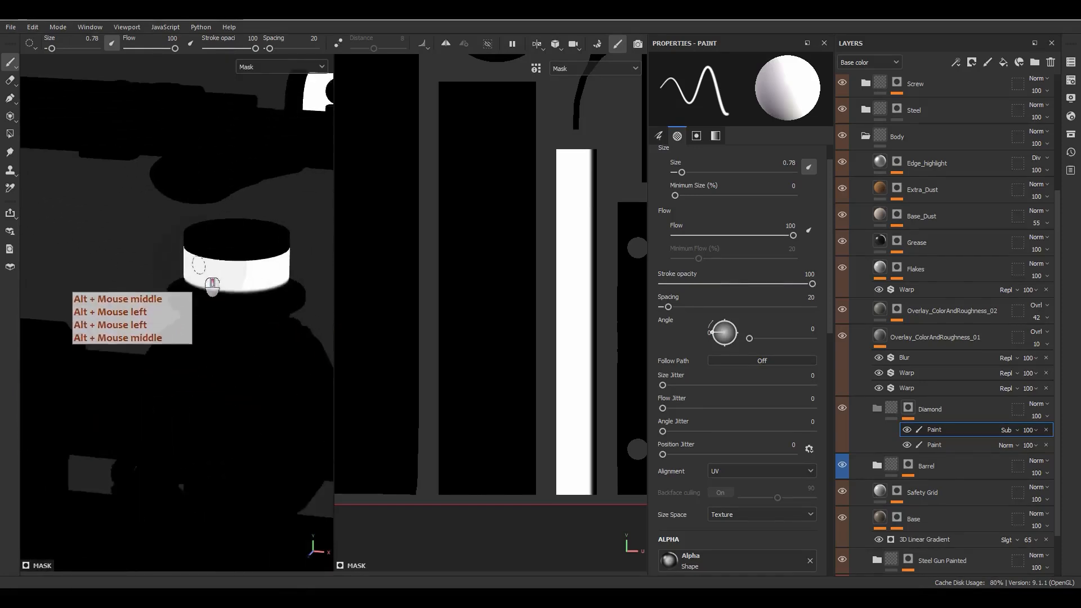
{"action": "left_click_drag", "start_coordinate": [212, 284], "coordinate": [248, 272], "text": "alt"}
{"action": "middle_click_drag", "start_coordinate": [248, 272], "coordinate": [268, 284], "text": "alt"}
{"action": "left_click_drag", "start_coordinate": [268, 284], "coordinate": [281, 284], "text": "alt"}
{"action": "middle_click_drag", "start_coordinate": [282, 284], "coordinate": [288, 282], "text": "alt"}
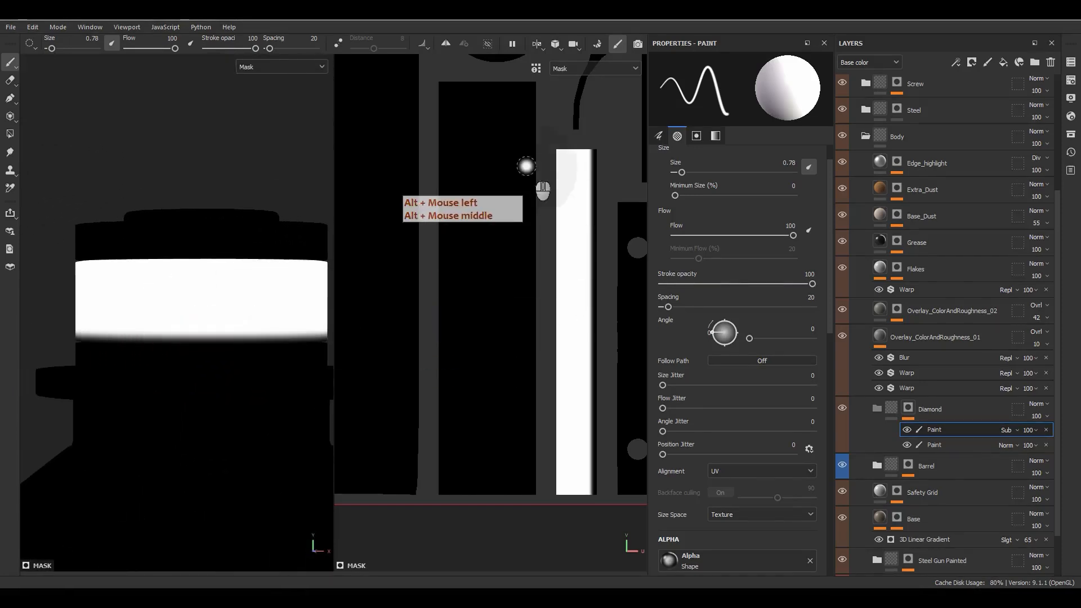
{"action": "left_click", "coordinate": [553, 142]}
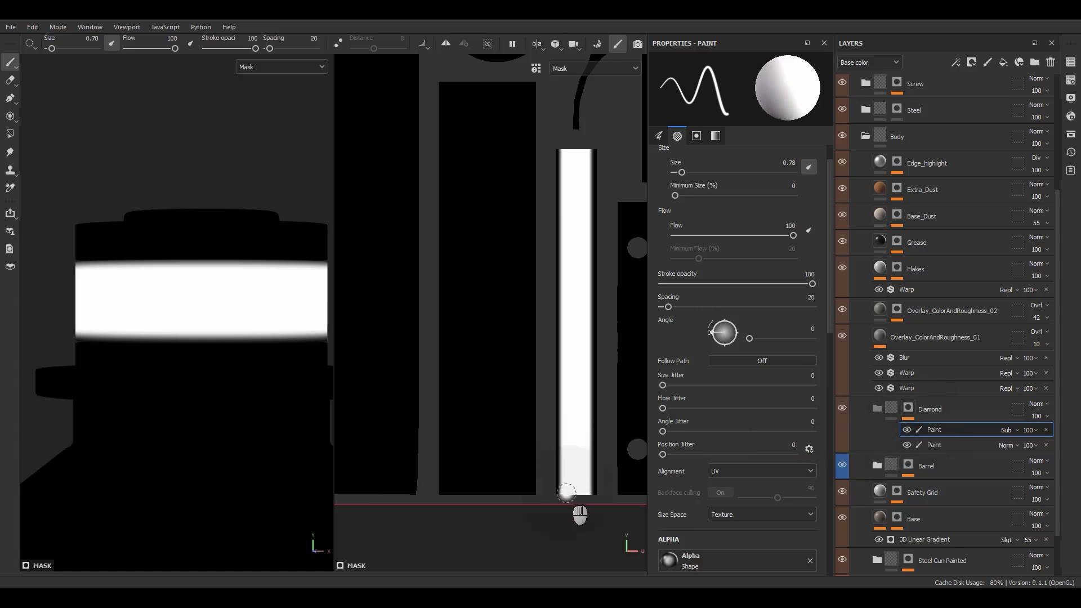
Step: Zoom the UV view onto the white barrel-band island
{"action": "scroll", "coordinate": [570, 494], "scroll_direction": "up", "scroll_amount": 6}
{"action": "middle_click_drag", "start_coordinate": [591, 501], "coordinate": [480, 489], "text": "alt"}
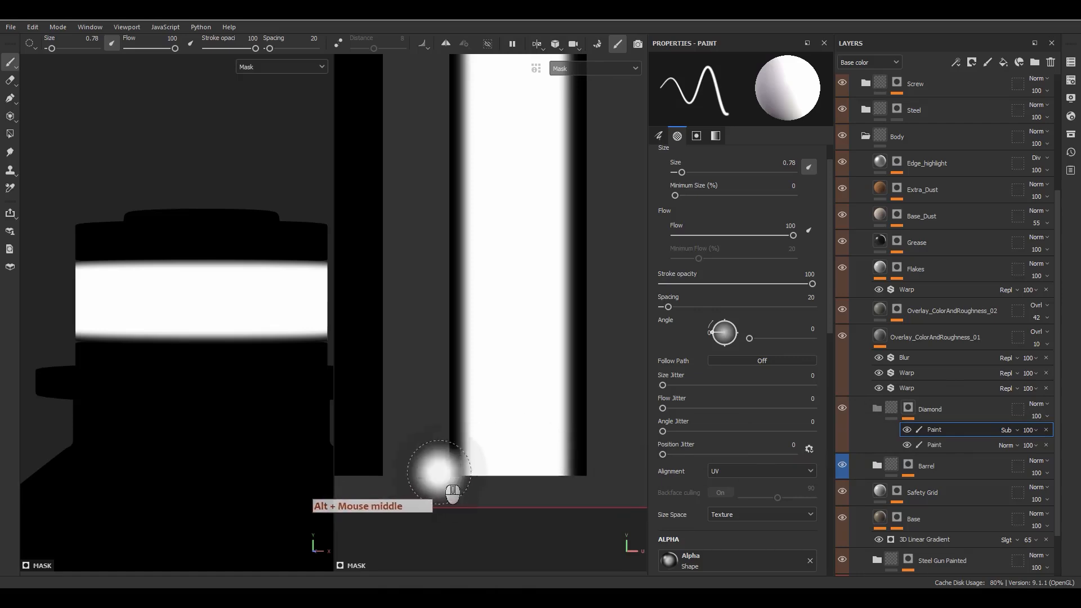
{"action": "scroll", "coordinate": [500, 379], "scroll_direction": "down", "scroll_amount": 6}
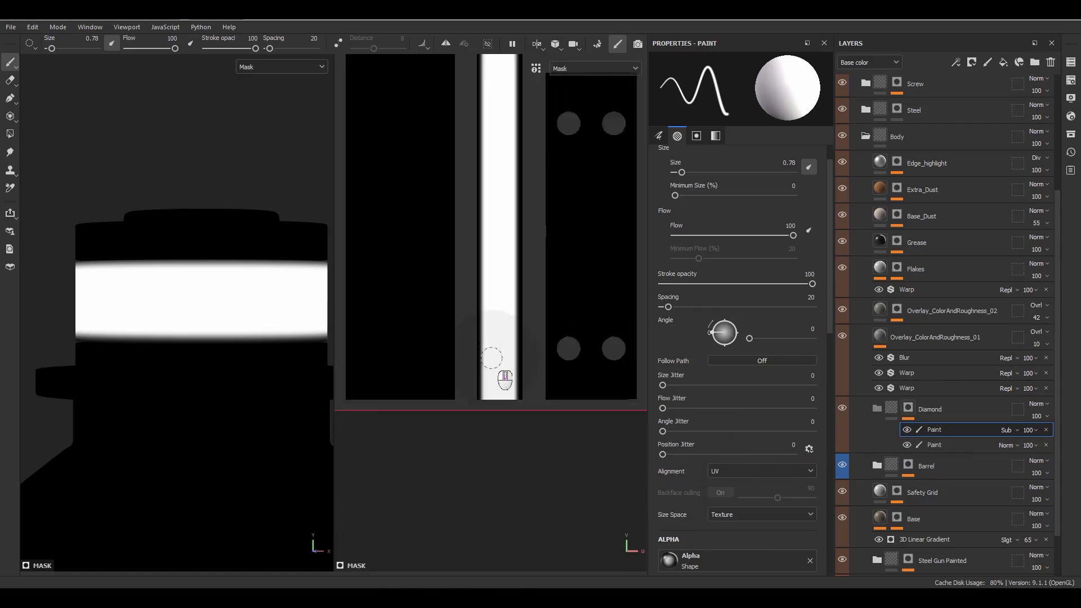
{"action": "scroll", "coordinate": [501, 383], "scroll_direction": "up", "scroll_amount": 4}
{"action": "scroll", "coordinate": [502, 382], "scroll_direction": "up", "scroll_amount": 4}
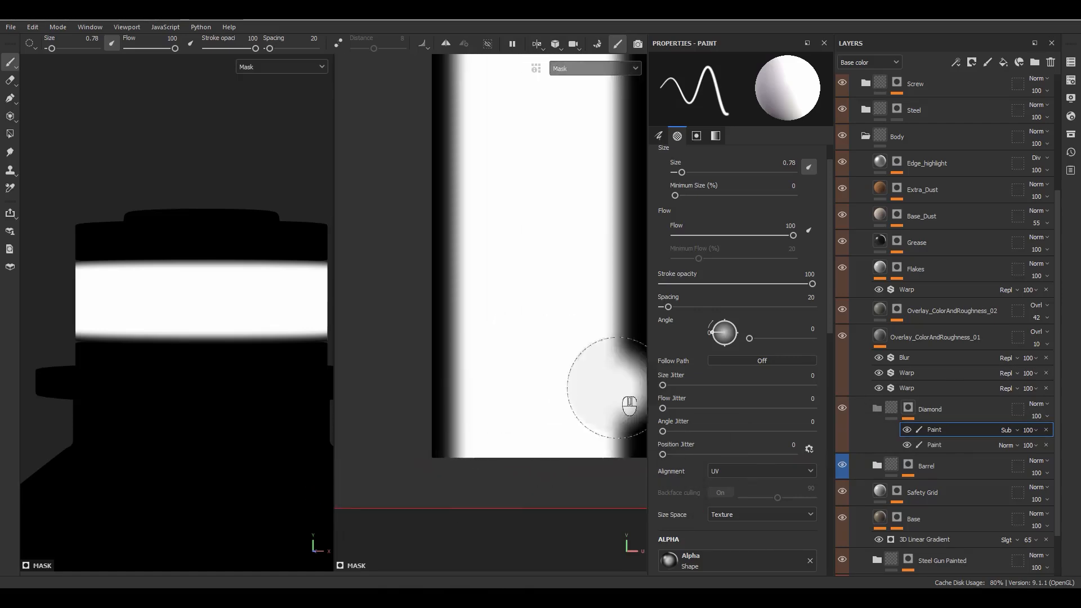
{"action": "scroll", "coordinate": [479, 447], "scroll_direction": "down", "scroll_amount": 2}
{"action": "scroll", "coordinate": [484, 462], "scroll_direction": "down", "scroll_amount": 1}
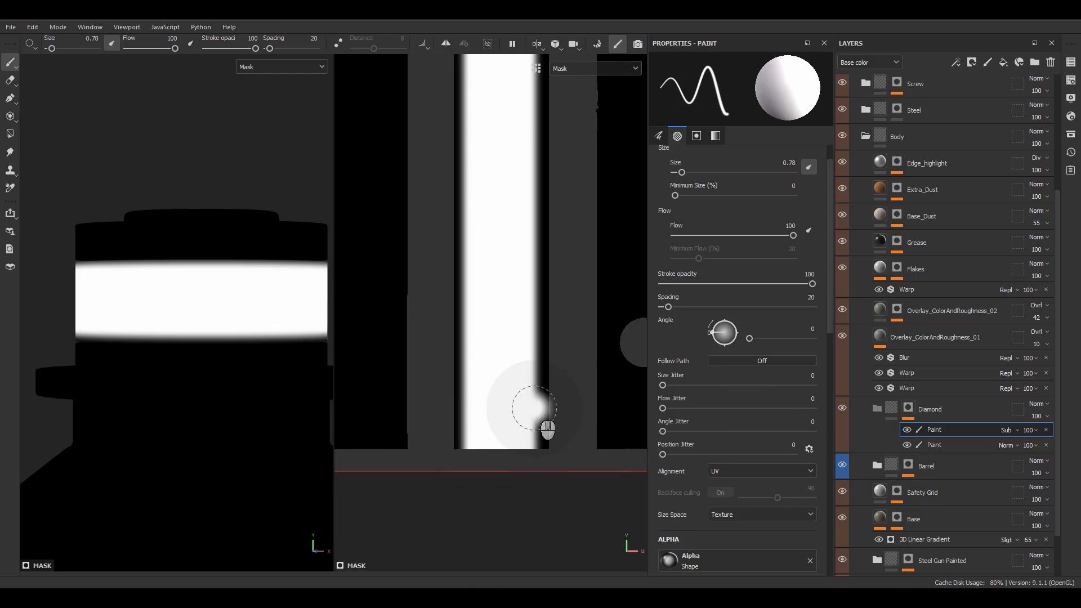
{"action": "scroll", "coordinate": [548, 427], "scroll_direction": "down", "scroll_amount": 1}
{"action": "scroll", "coordinate": [542, 421], "scroll_direction": "down", "scroll_amount": 10}
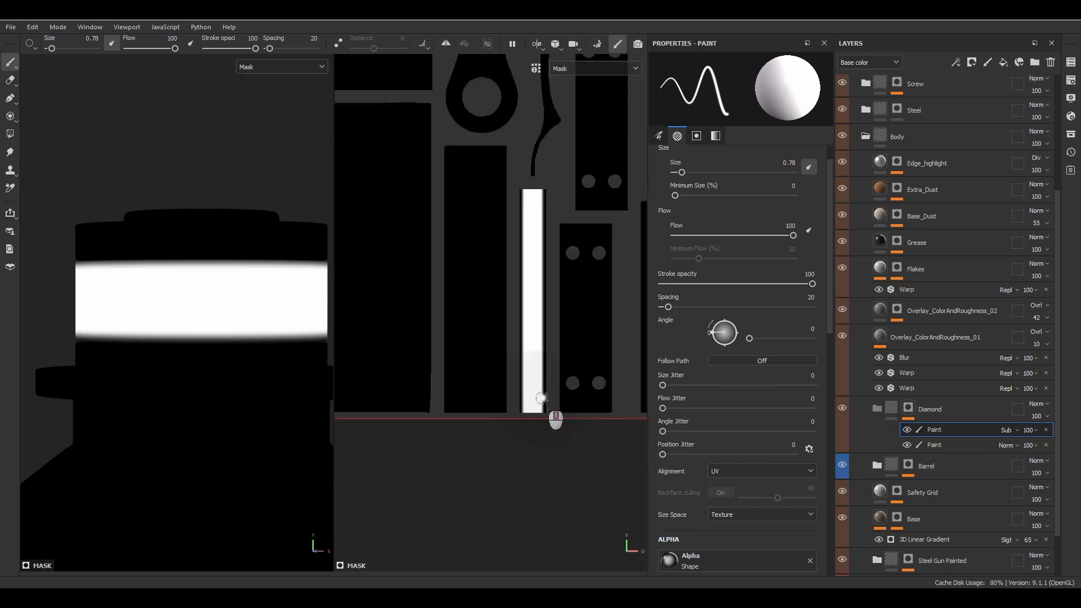
{"action": "middle_click_drag", "start_coordinate": [416, 317], "coordinate": [535, 223], "text": "alt"}
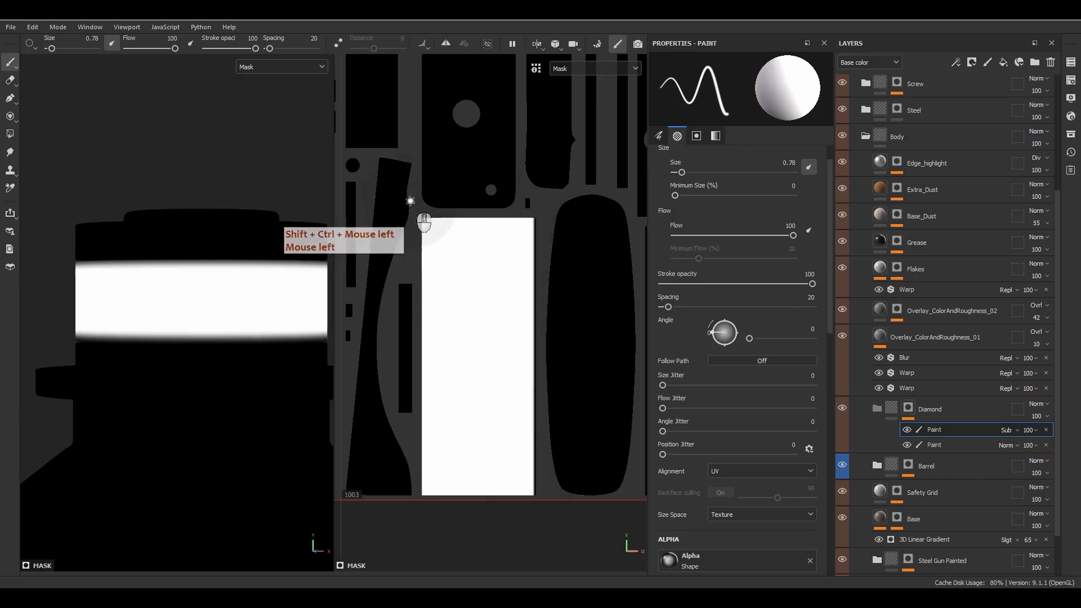
Step: Paint a straight dark line down the island's left edge and toggle the Subtract paint to compare
{"action": "left_click", "coordinate": [424, 214]}
{"action": "left_click", "coordinate": [424, 495], "text": "ctrl+shift"}
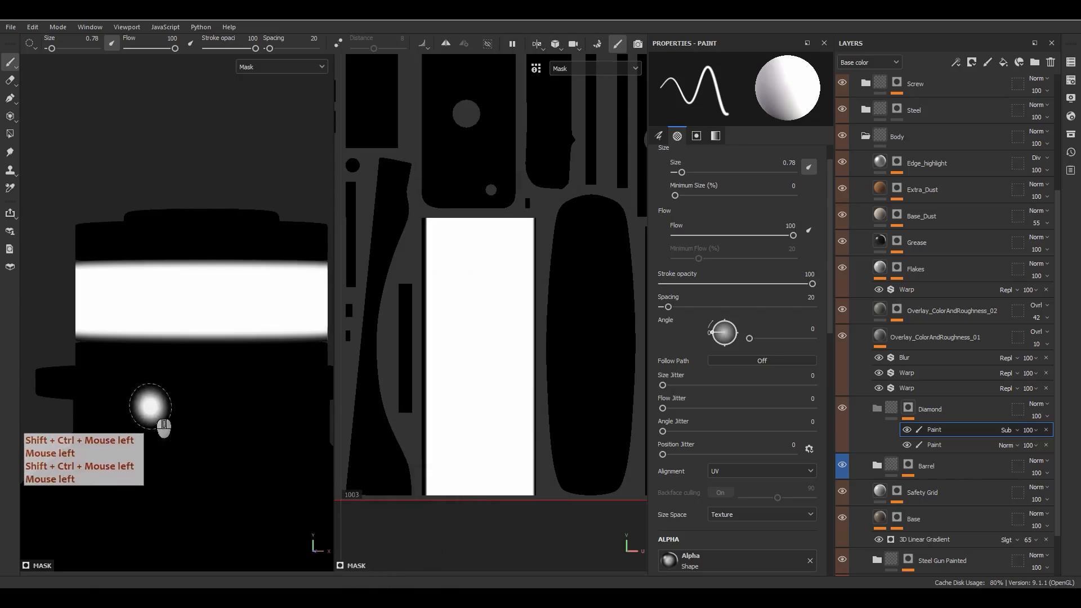
{"action": "scroll", "coordinate": [174, 383], "scroll_direction": "down", "scroll_amount": 3}
{"action": "scroll", "coordinate": [174, 382], "scroll_direction": "down", "scroll_amount": 2}
{"action": "mouse_move", "coordinate": [177, 394]}
{"action": "middle_mouse_down", "text": "alt"}
{"action": "mouse_move", "coordinate": [189, 427]}
{"action": "mouse_move", "coordinate": [169, 405]}
{"action": "mouse_move", "coordinate": [193, 388]}
{"action": "middle_mouse_up", "text": "alt"}
{"action": "mouse_move", "coordinate": [193, 388]}
{"action": "left_mouse_down", "text": "alt"}
{"action": "mouse_move", "coordinate": [214, 396]}
{"action": "mouse_move", "coordinate": [212, 425]}
{"action": "left_mouse_up", "text": "alt"}
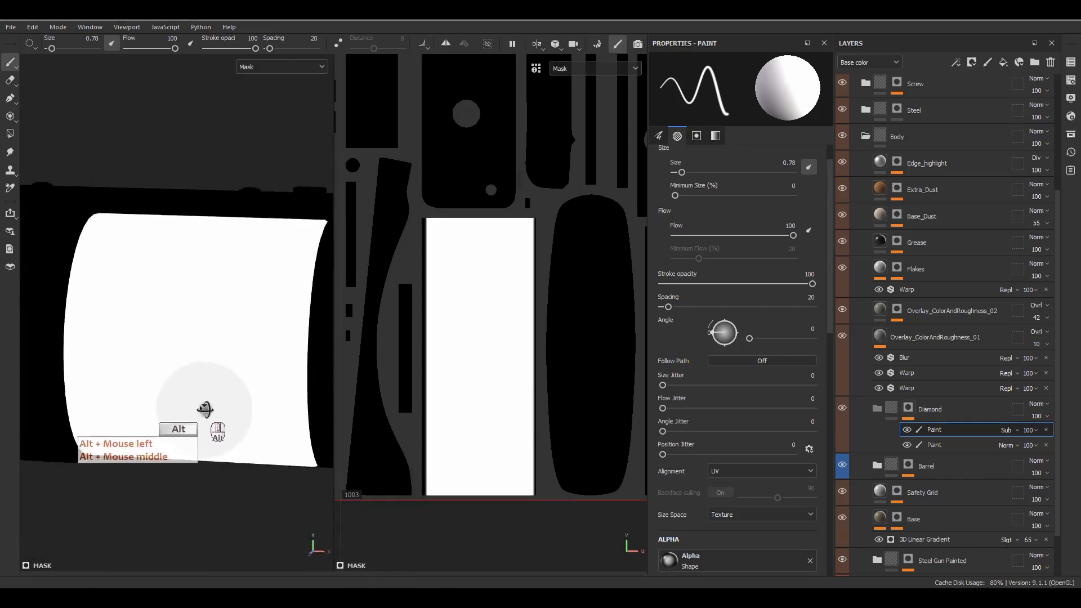
{"action": "left_click", "coordinate": [906, 430]}
{"action": "left_click", "coordinate": [906, 430]}
Step: Undo a freehand stroke and repaint the left-edge line as a straight stroke
{"action": "key", "text": "f"}
{"action": "mouse_move", "coordinate": [168, 348]}
{"action": "middle_mouse_down", "text": "alt"}
{"action": "mouse_move", "coordinate": [244, 370]}
{"action": "mouse_move", "coordinate": [229, 386]}
{"action": "mouse_move", "coordinate": [133, 374]}
{"action": "mouse_move", "coordinate": [253, 365]}
{"action": "middle_mouse_up", "text": "alt"}
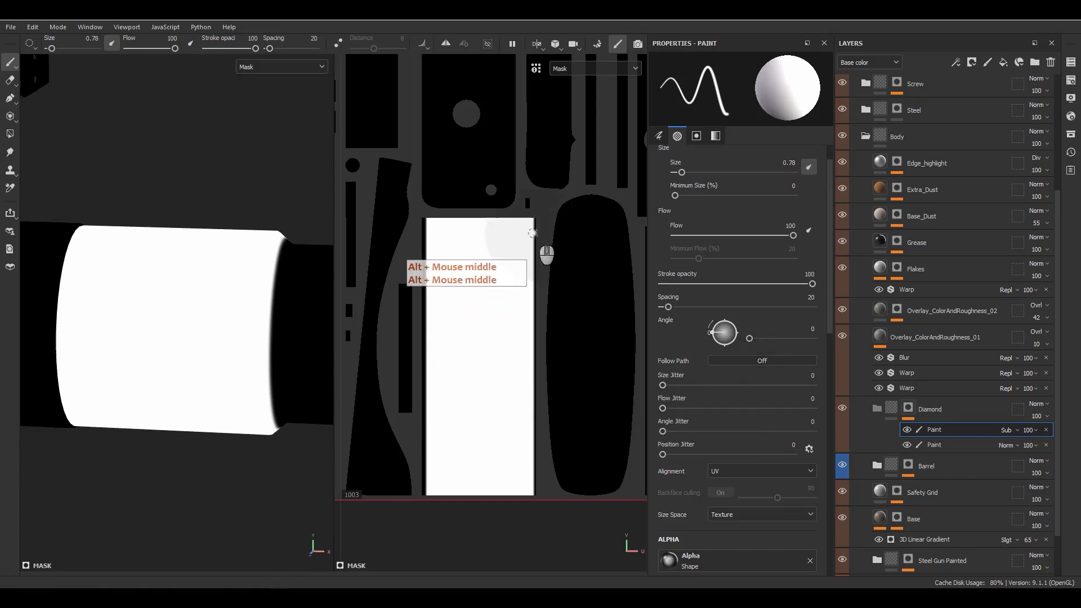
{"action": "left_click_drag", "start_coordinate": [459, 230], "coordinate": [450, 386]}
{"action": "key", "text": "z"}
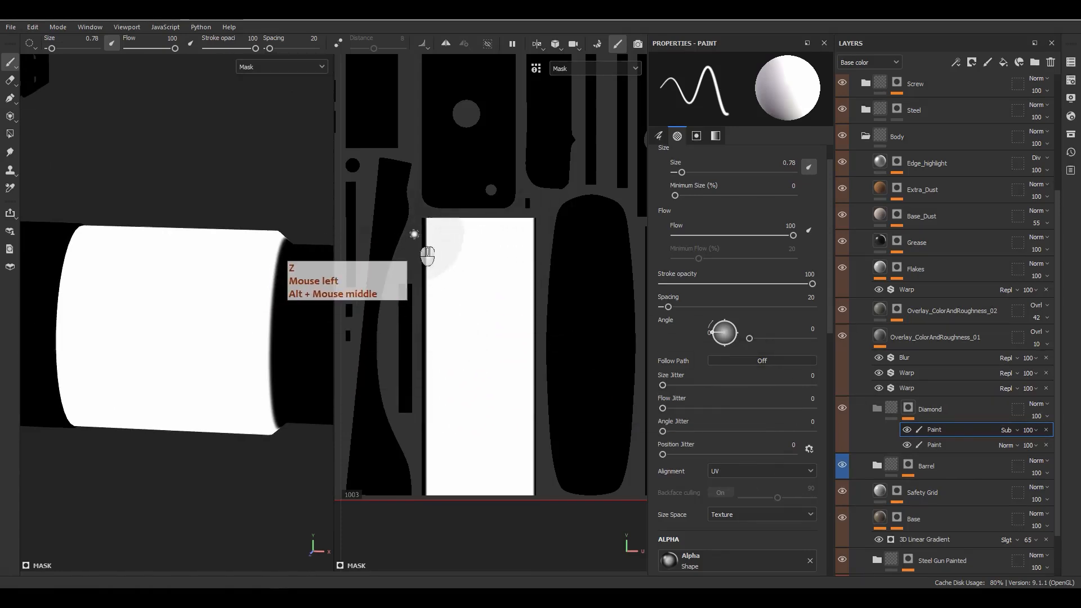
{"action": "left_click", "coordinate": [425, 214]}
{"action": "left_click", "coordinate": [426, 494], "text": "ctrl+shift"}
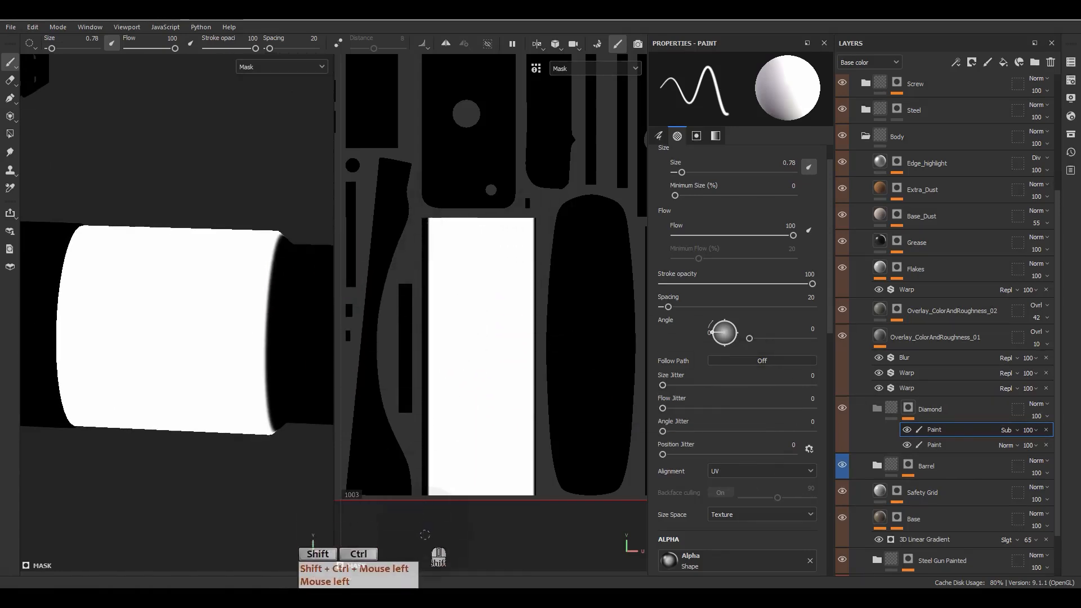
Step: Zoom in on the island and paint a straight dark line down its right edge
{"action": "scroll", "coordinate": [155, 347], "scroll_direction": "down", "scroll_amount": 3}
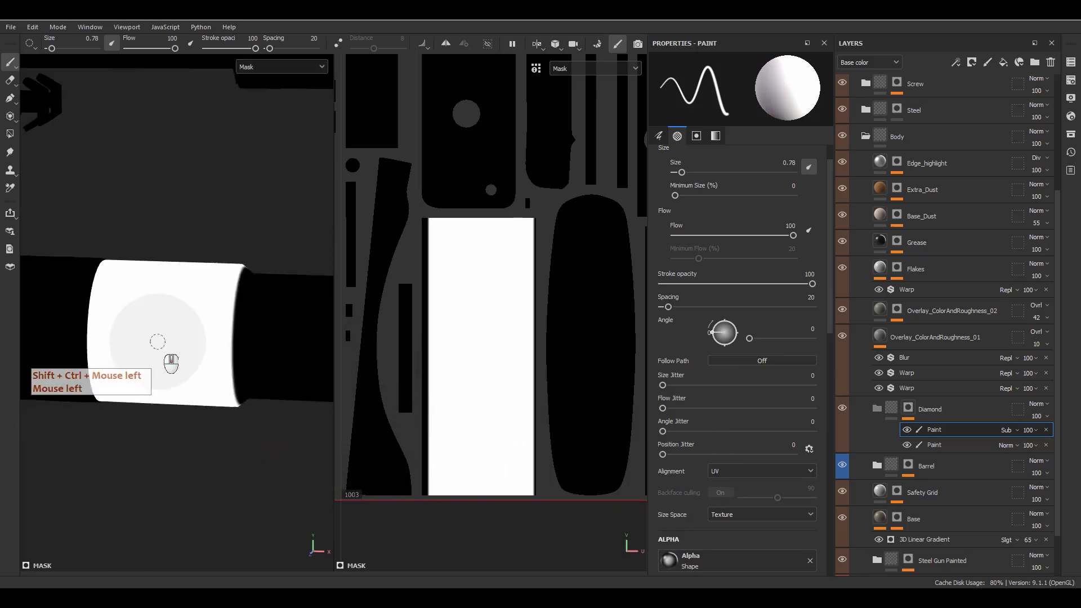
{"action": "scroll", "coordinate": [532, 355], "scroll_direction": "down", "scroll_amount": 5}
{"action": "scroll", "coordinate": [545, 366], "scroll_direction": "up", "scroll_amount": 2}
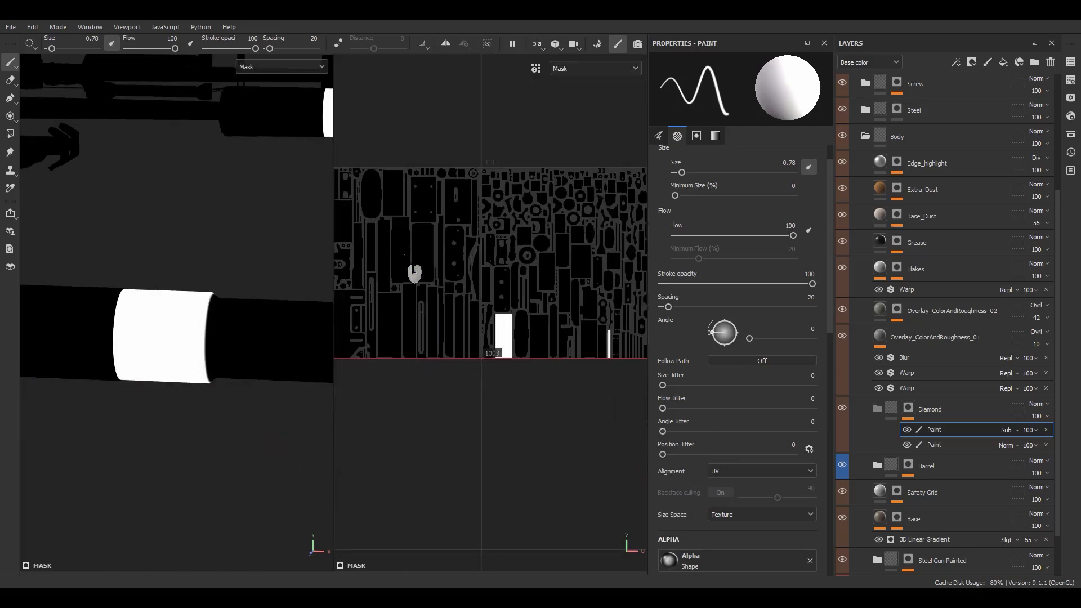
{"action": "middle_click_drag", "start_coordinate": [420, 275], "coordinate": [610, 309], "text": "alt"}
{"action": "scroll", "coordinate": [525, 237], "scroll_direction": "up", "scroll_amount": 3}
{"action": "middle_click_drag", "start_coordinate": [97, 244], "coordinate": [518, 512], "text": "alt"}
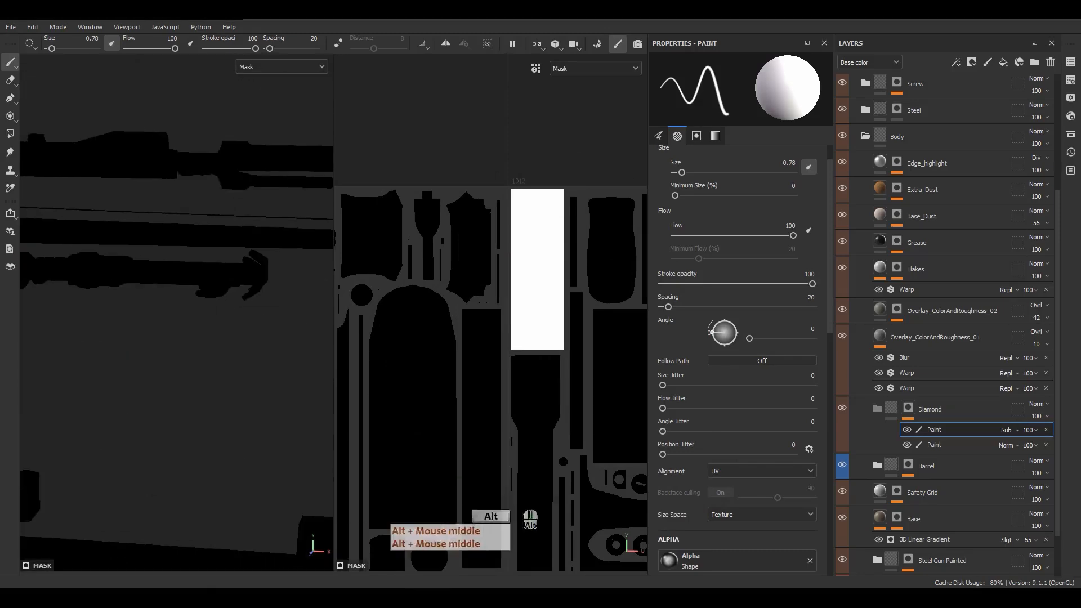
{"action": "right_click_drag", "start_coordinate": [518, 512], "coordinate": [146, 248], "text": "alt"}
{"action": "middle_click_drag", "start_coordinate": [146, 247], "coordinate": [217, 374], "text": "alt"}
{"action": "scroll", "coordinate": [141, 371], "scroll_direction": "up", "scroll_amount": 5}
{"action": "scroll", "coordinate": [552, 236], "scroll_direction": "up", "scroll_amount": 3}
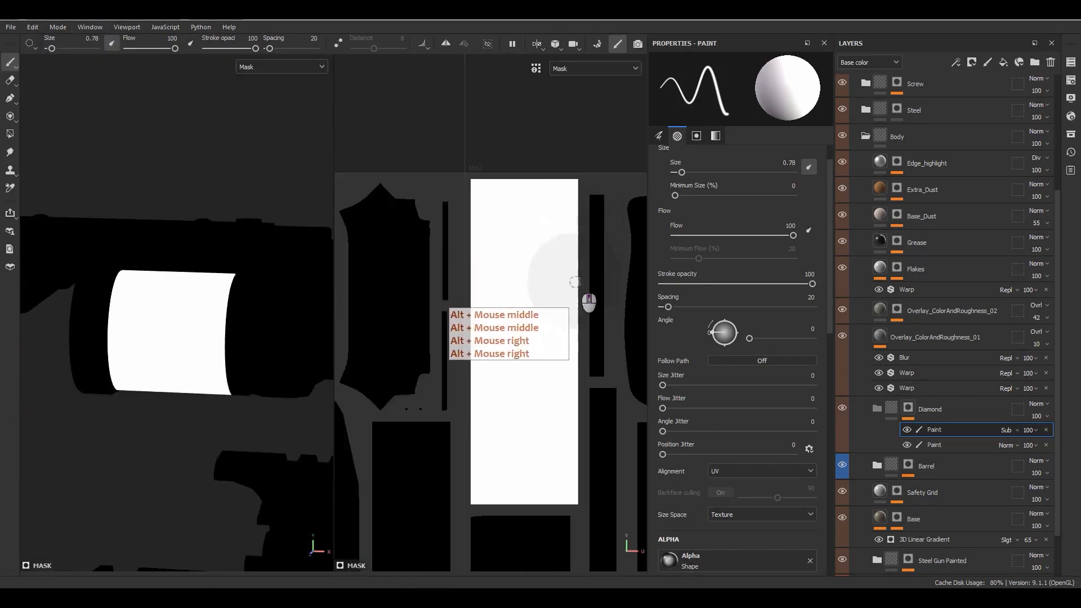
{"action": "middle_click_drag", "start_coordinate": [555, 261], "coordinate": [561, 287], "text": "alt"}
{"action": "right_click_drag", "start_coordinate": [561, 288], "coordinate": [555, 265], "text": "alt"}
{"action": "middle_click_drag", "start_coordinate": [555, 266], "coordinate": [556, 260], "text": "alt"}
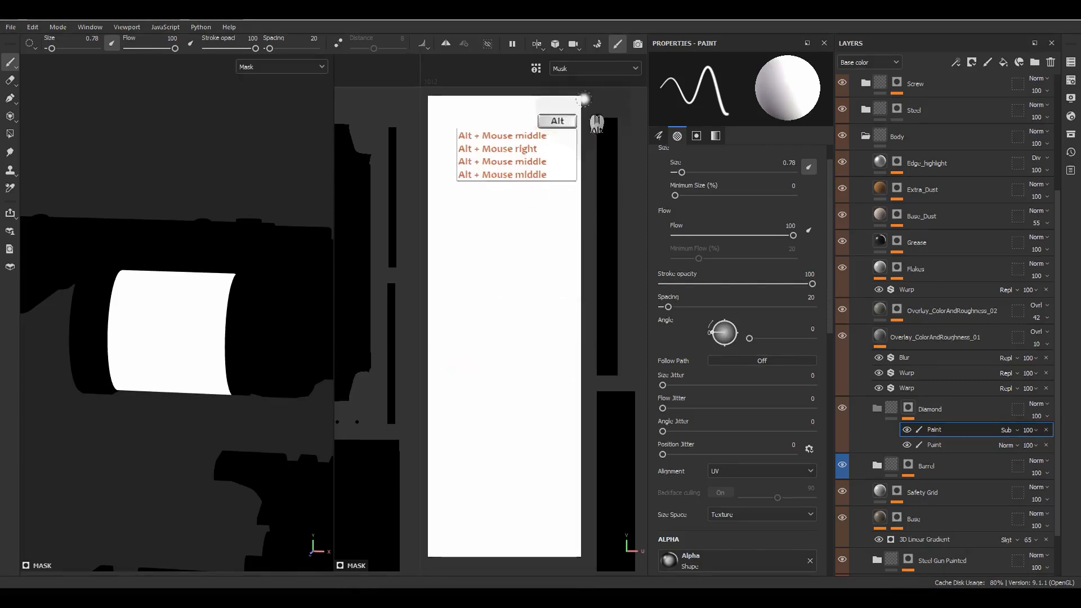
{"action": "left_click", "coordinate": [583, 90]}
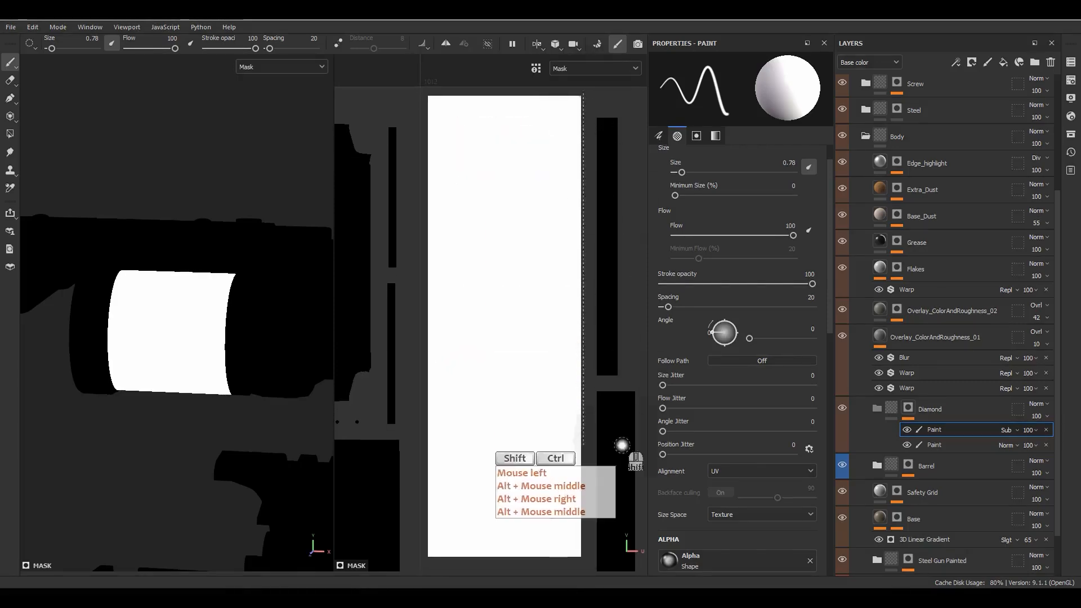
{"action": "left_click", "coordinate": [589, 566], "text": "ctrl+shift"}
Step: Add straight lines down both edges again, then select the Diamond group to view the material
{"action": "left_click", "coordinate": [419, 94]}
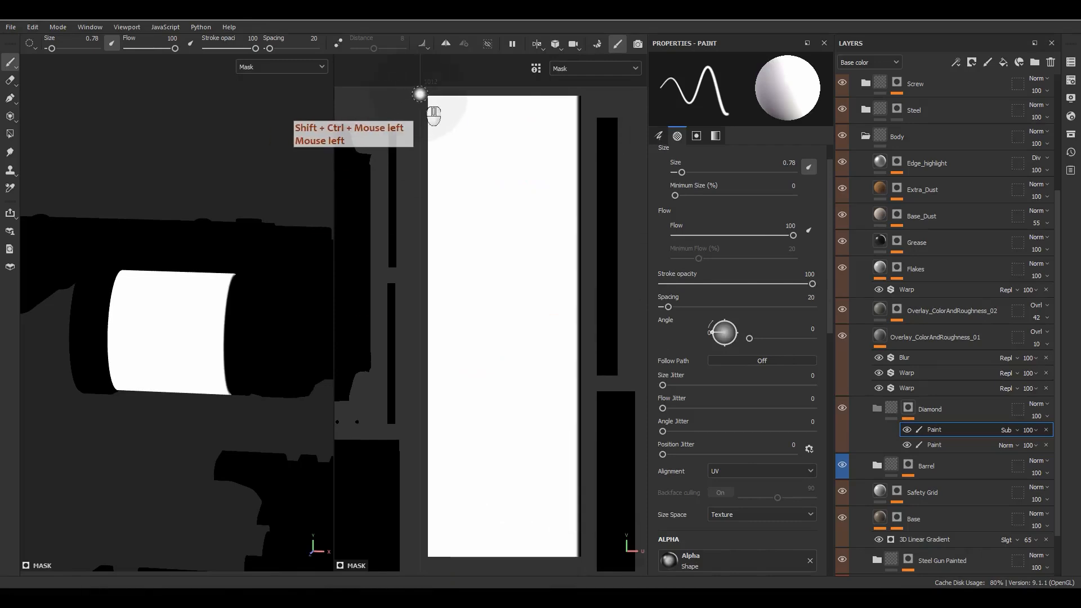
{"action": "left_click", "coordinate": [430, 554], "text": "ctrl+shift"}
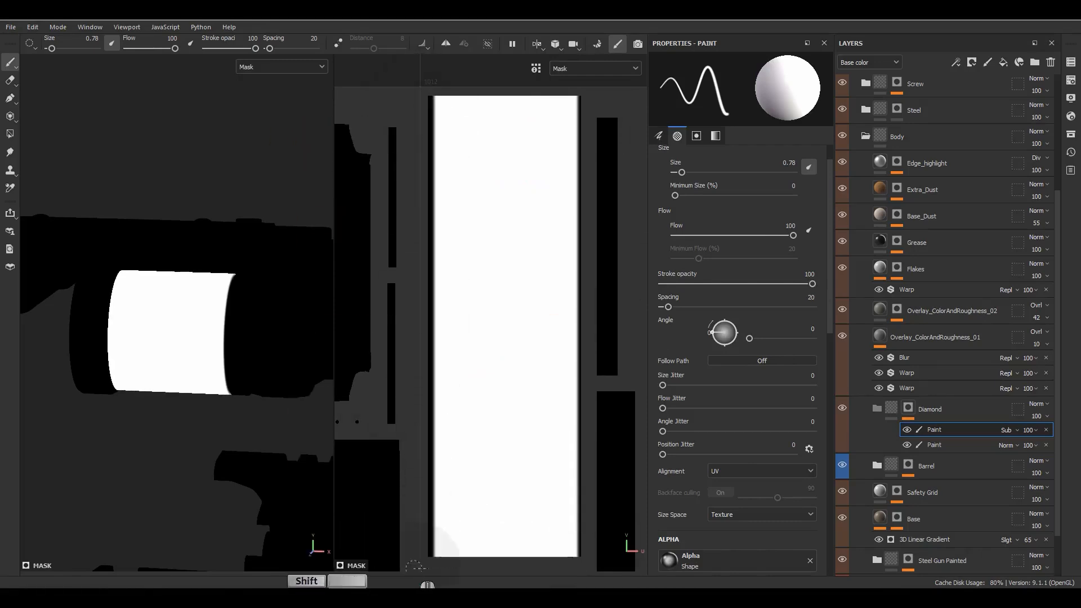
{"action": "mouse_move", "coordinate": [222, 415]}
{"action": "left_mouse_down", "text": "alt"}
{"action": "mouse_move", "coordinate": [202, 384]}
{"action": "mouse_move", "coordinate": [186, 416]}
{"action": "mouse_move", "coordinate": [254, 366]}
{"action": "left_mouse_up", "text": "alt"}
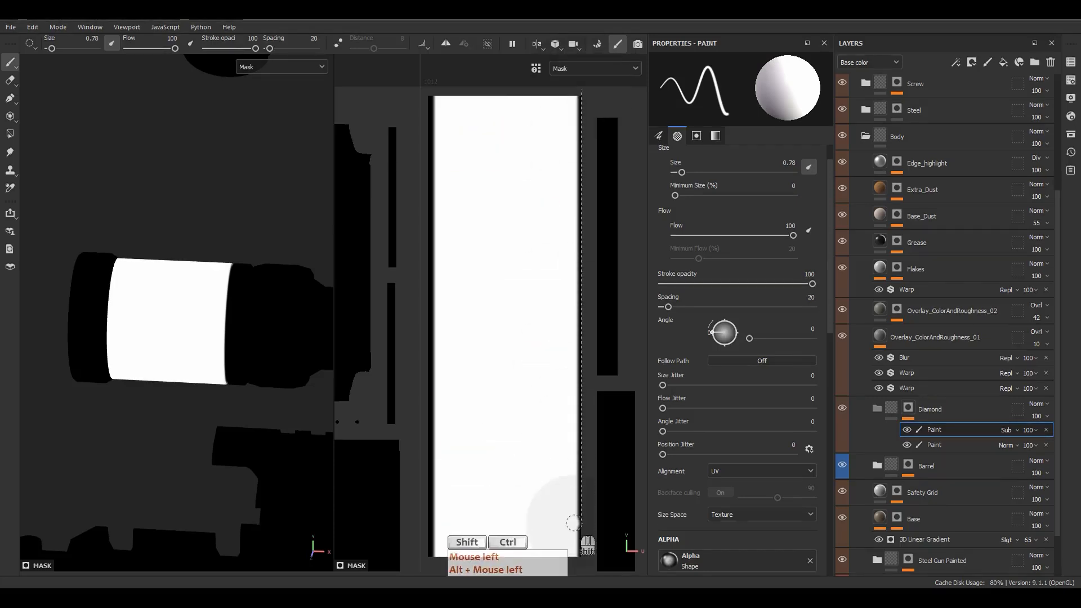
{"action": "left_click", "coordinate": [571, 562], "text": "ctrl+shift"}
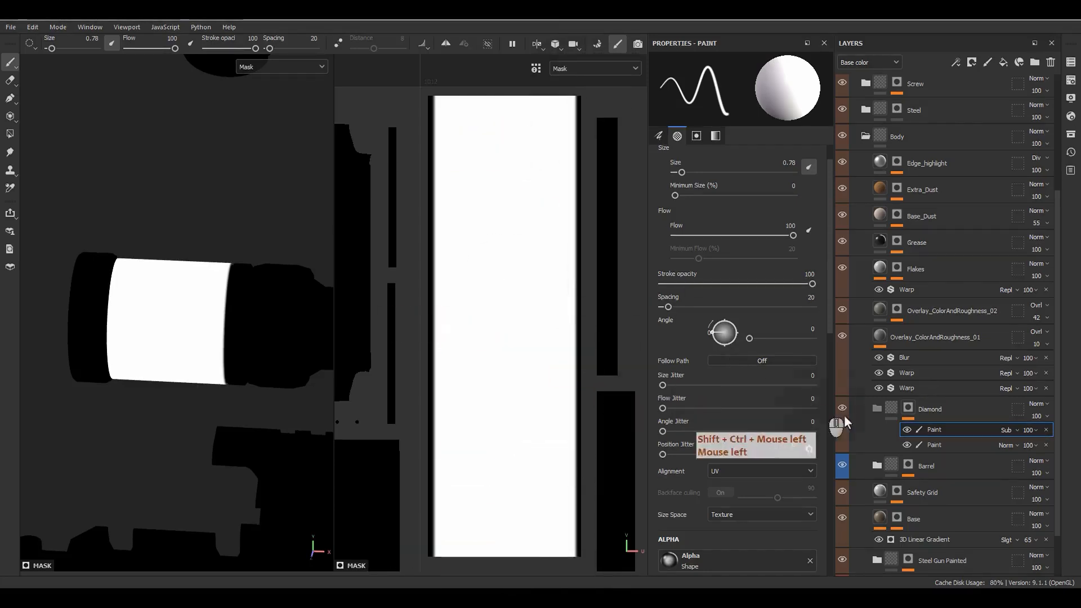
{"action": "left_click", "coordinate": [889, 407]}
{"action": "left_click_drag", "start_coordinate": [186, 315], "coordinate": [220, 318], "text": "alt"}
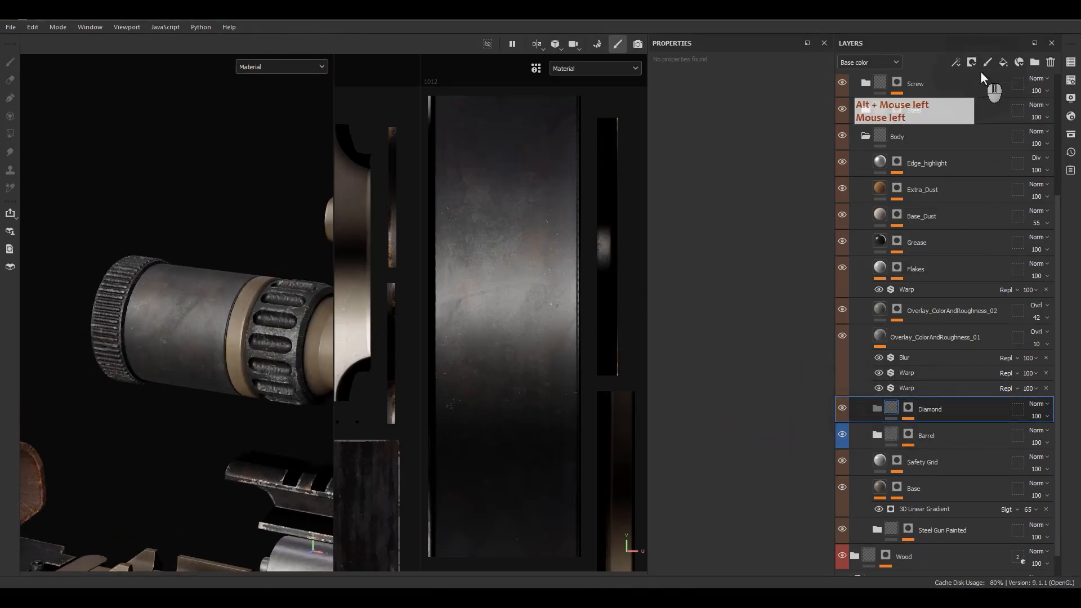
Step: Add a Diamond_Pattern paint layer with a mask containing a Fill effect
{"action": "double_click", "coordinate": [922, 438]}
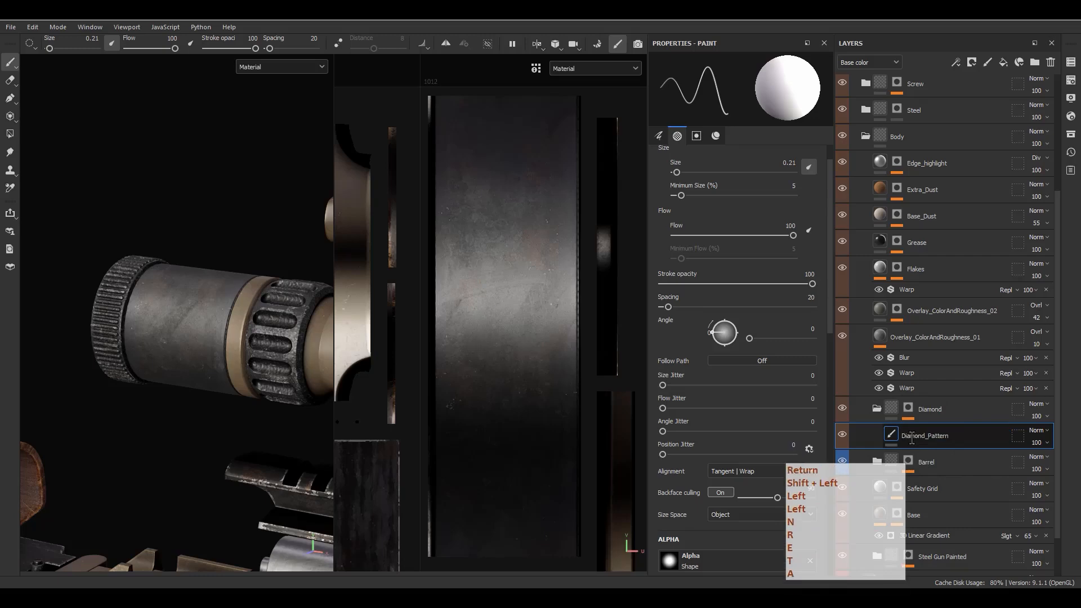
{"action": "right_click", "coordinate": [912, 443]}
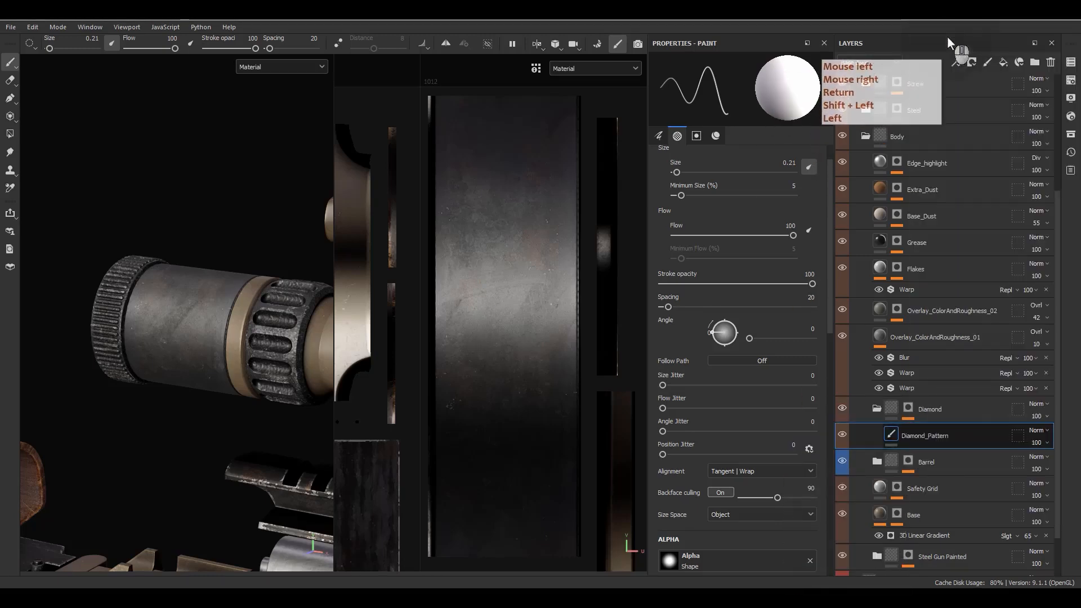
{"action": "left_click", "coordinate": [947, 36]}
{"action": "right_click", "coordinate": [923, 436]}
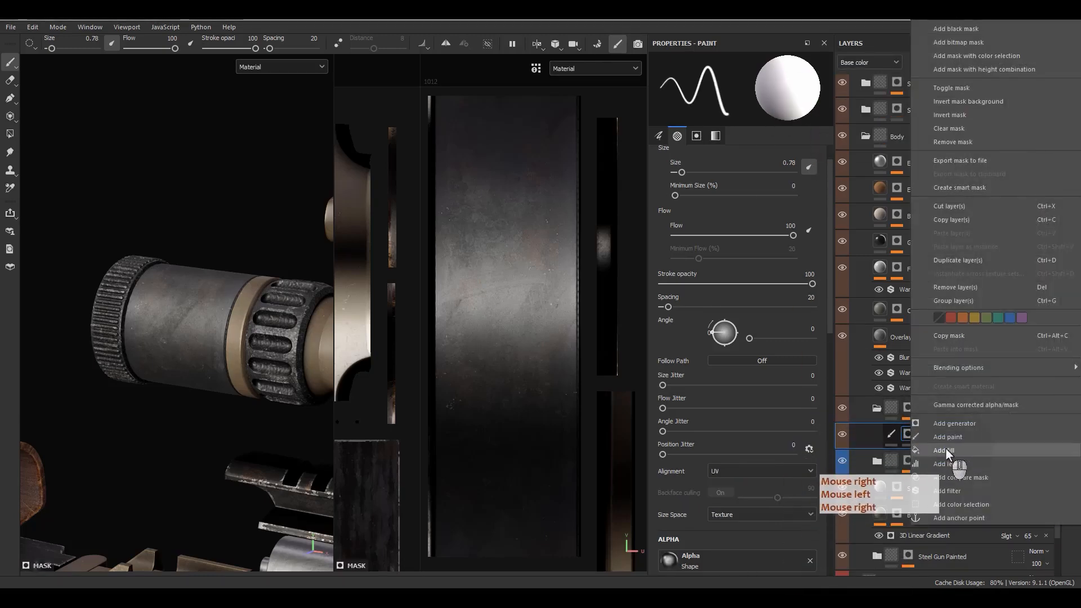
{"action": "left_click", "coordinate": [943, 453]}
Step: Copy Diamond's Paint effect into the Diamond_Pattern mask and view that mask alone
{"action": "right_click", "coordinate": [929, 454]}
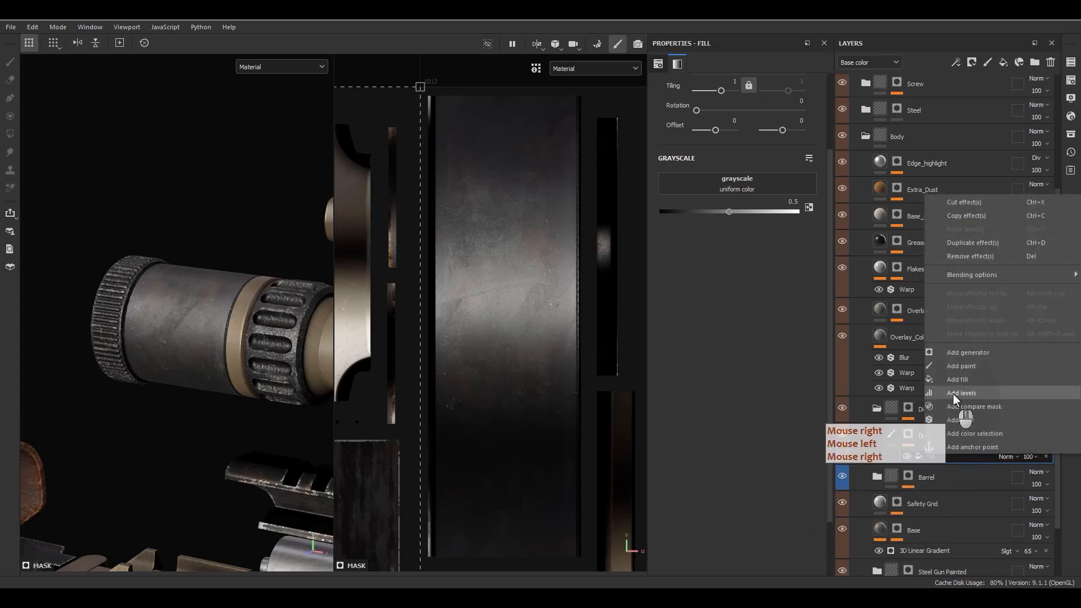
{"action": "left_click", "coordinate": [953, 368]}
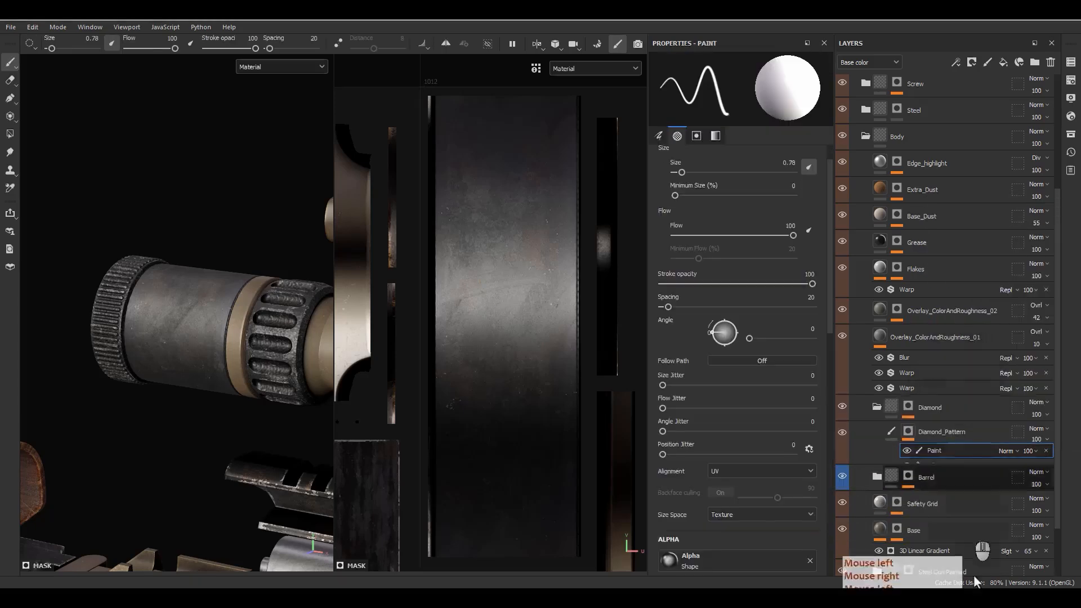
{"action": "left_click", "coordinate": [923, 459]}
{"action": "left_click", "coordinate": [1046, 456]}
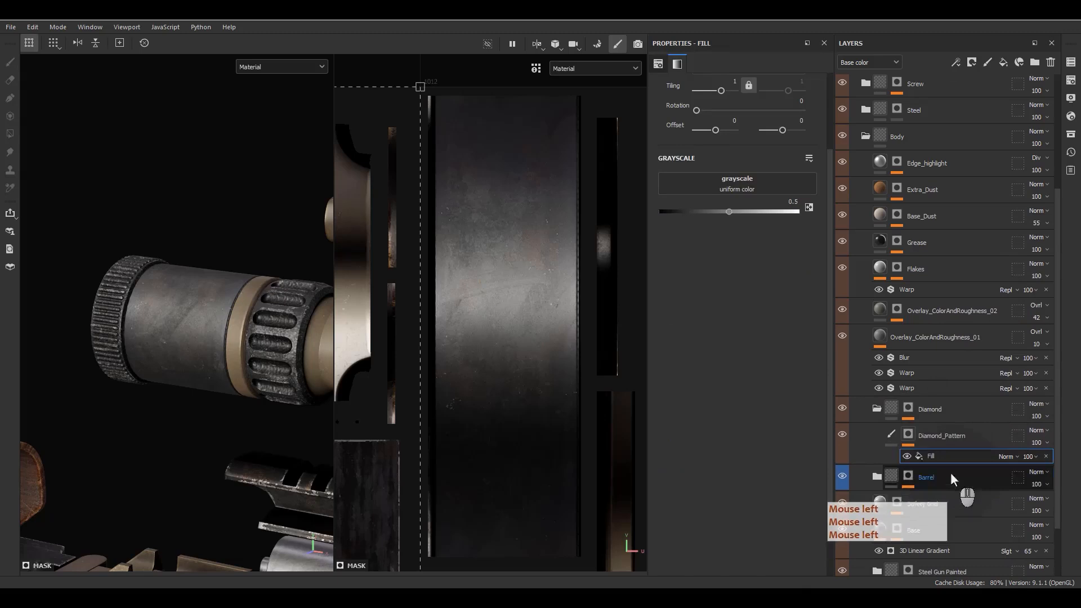
{"action": "left_click", "coordinate": [906, 410]}
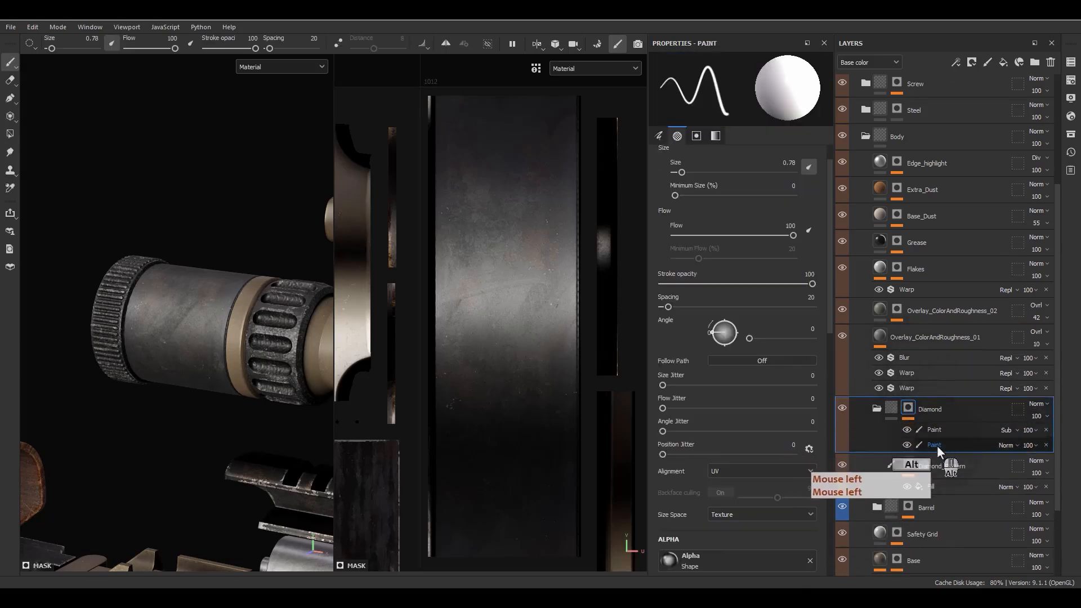
{"action": "mouse_move", "coordinate": [936, 445]}
{"action": "left_mouse_down", "text": "alt"}
{"action": "mouse_move", "coordinate": [956, 488]}
{"action": "mouse_move", "coordinate": [938, 491]}
{"action": "left_mouse_up", "text": "alt"}
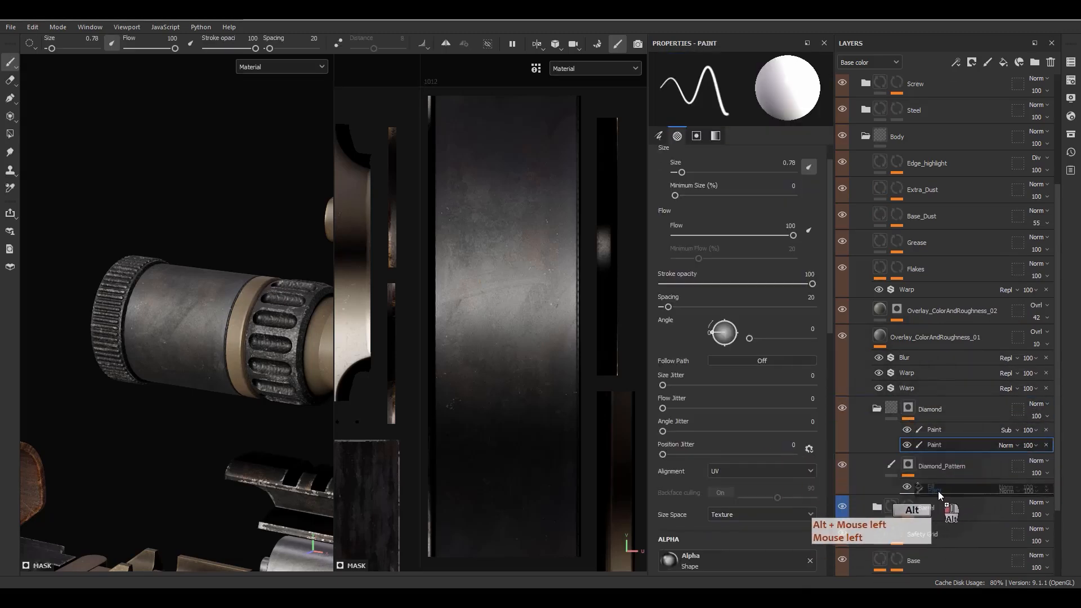
{"action": "left_click", "coordinate": [909, 467], "text": "alt"}
Step: Select the Fill effect in the Diamond_Pattern mask and make it visible again
{"action": "left_click", "coordinate": [907, 486]}
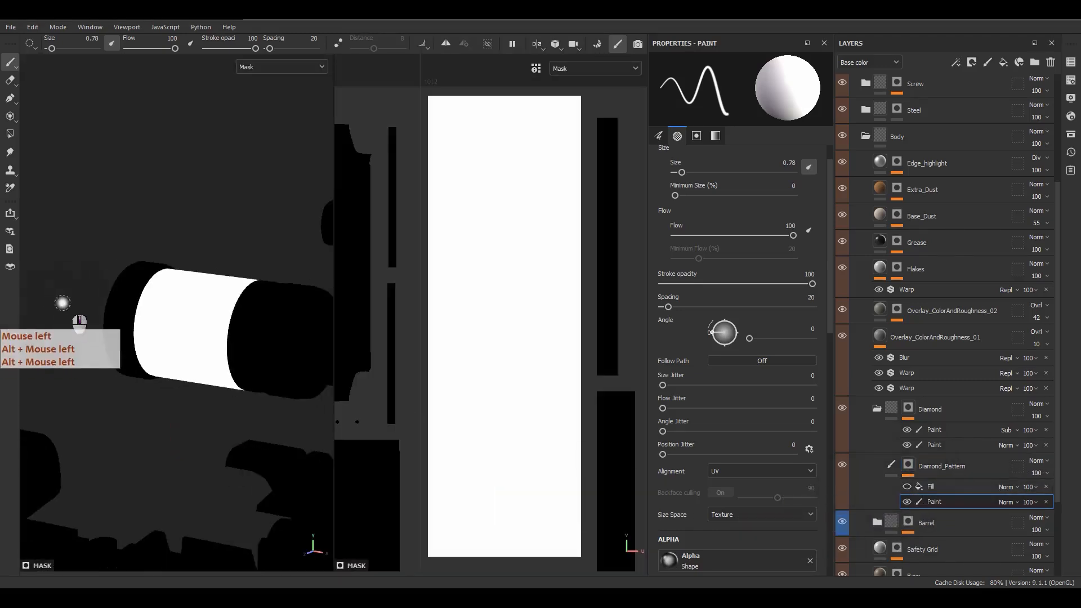
{"action": "left_click_drag", "start_coordinate": [150, 314], "coordinate": [214, 321], "text": "alt"}
{"action": "middle_click_drag", "start_coordinate": [214, 321], "coordinate": [164, 302], "text": "alt"}
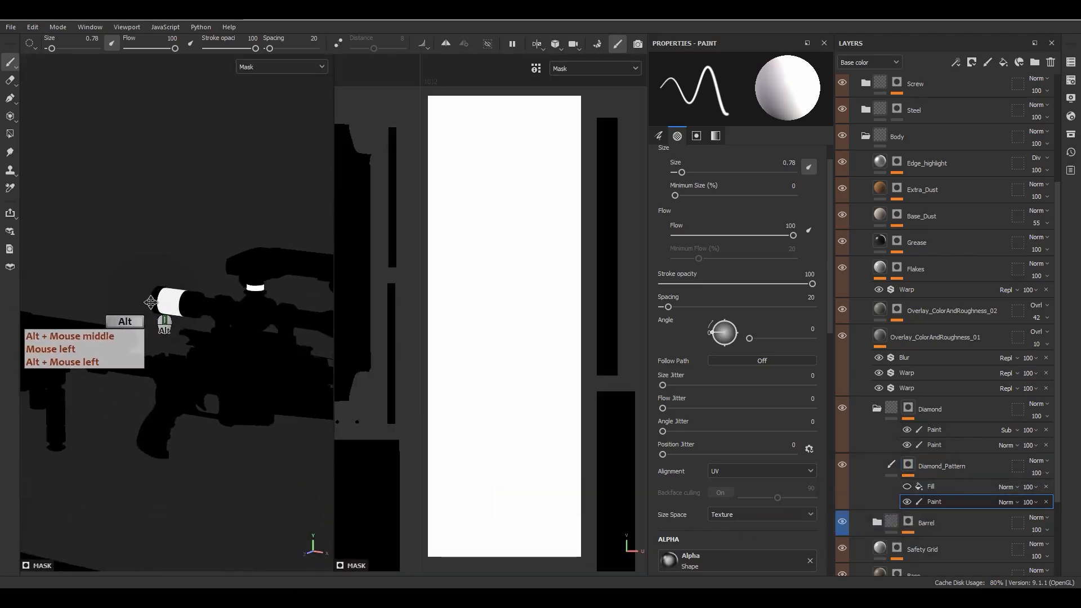
{"action": "left_click", "coordinate": [940, 487]}
{"action": "left_click", "coordinate": [906, 487]}
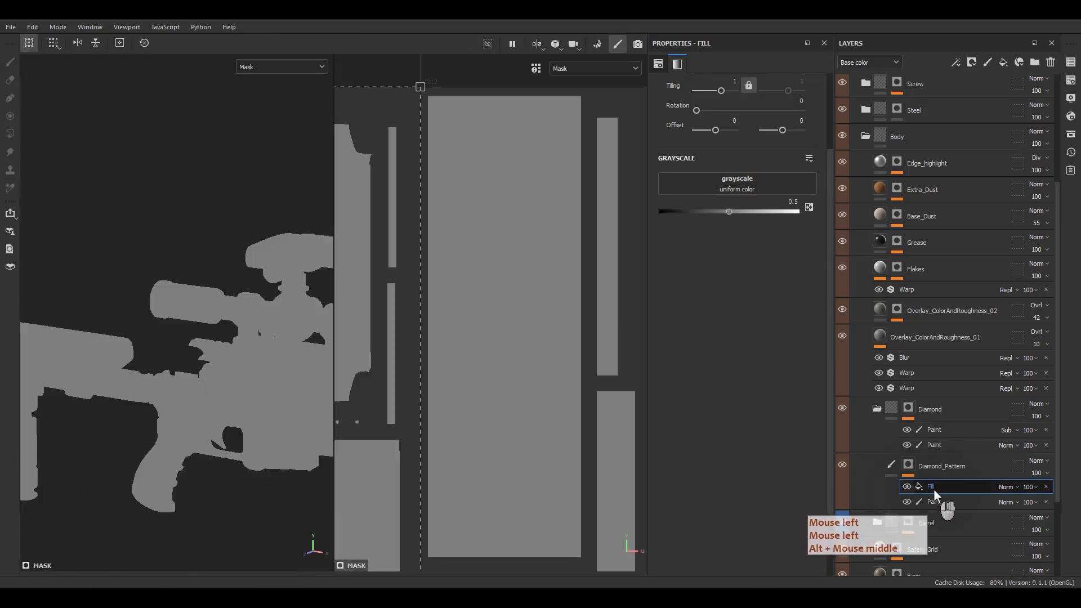
Step: Set the Fill's grayscale to the Fabric Medieval Cross Packed procedural
{"action": "left_click", "coordinate": [738, 184]}
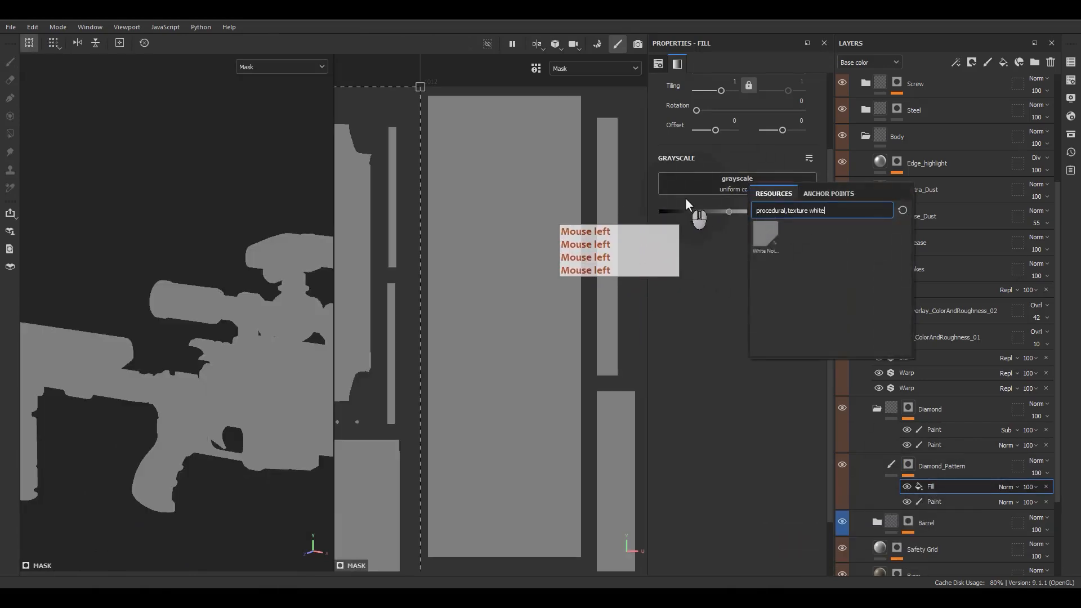
{"action": "key", "text": "BackSpace"}
{"action": "key", "text": "BackSpace"}
{"action": "key", "text": "BackSpace"}
{"action": "key", "text": "BackSpace"}
{"action": "key", "text": "BackSpace"}
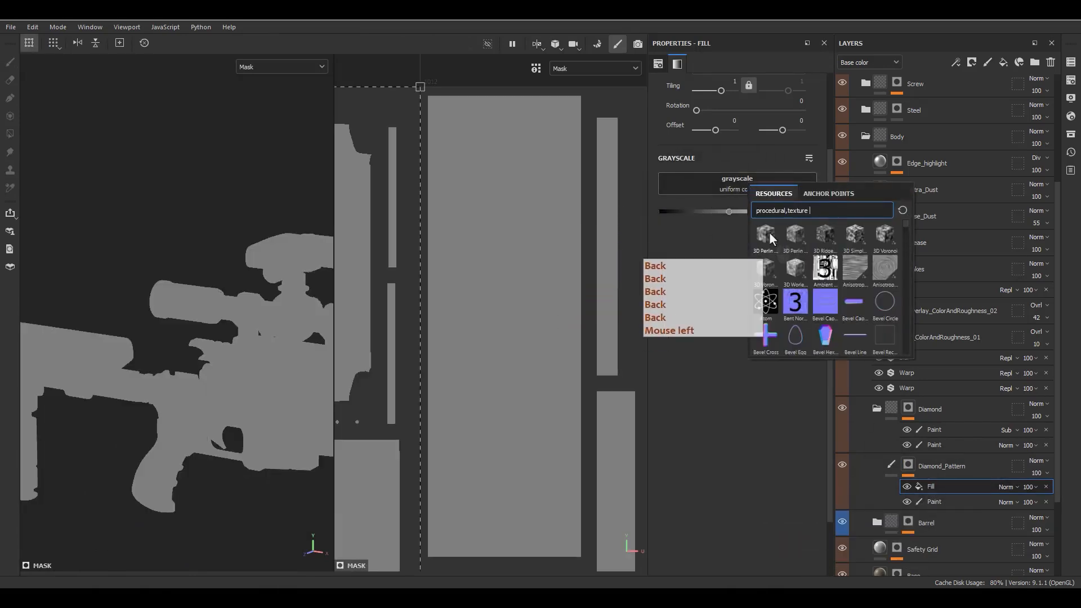
{"action": "scroll", "coordinate": [799, 235], "scroll_direction": "down", "scroll_amount": 5}
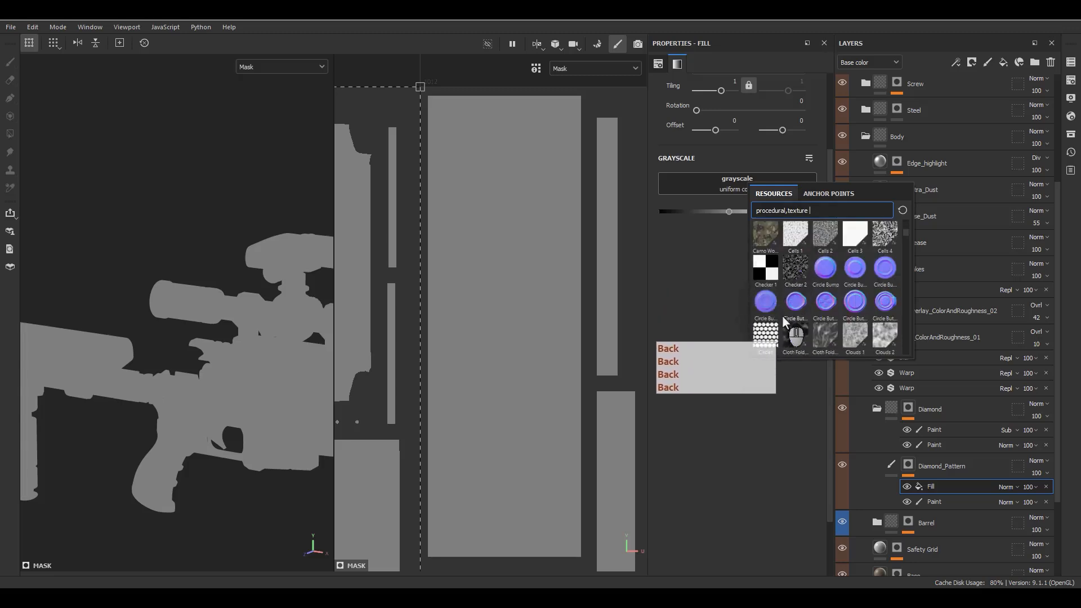
{"action": "scroll", "coordinate": [782, 318], "scroll_direction": "down", "scroll_amount": 10}
{"action": "scroll", "coordinate": [783, 318], "scroll_direction": "down", "scroll_amount": 3}
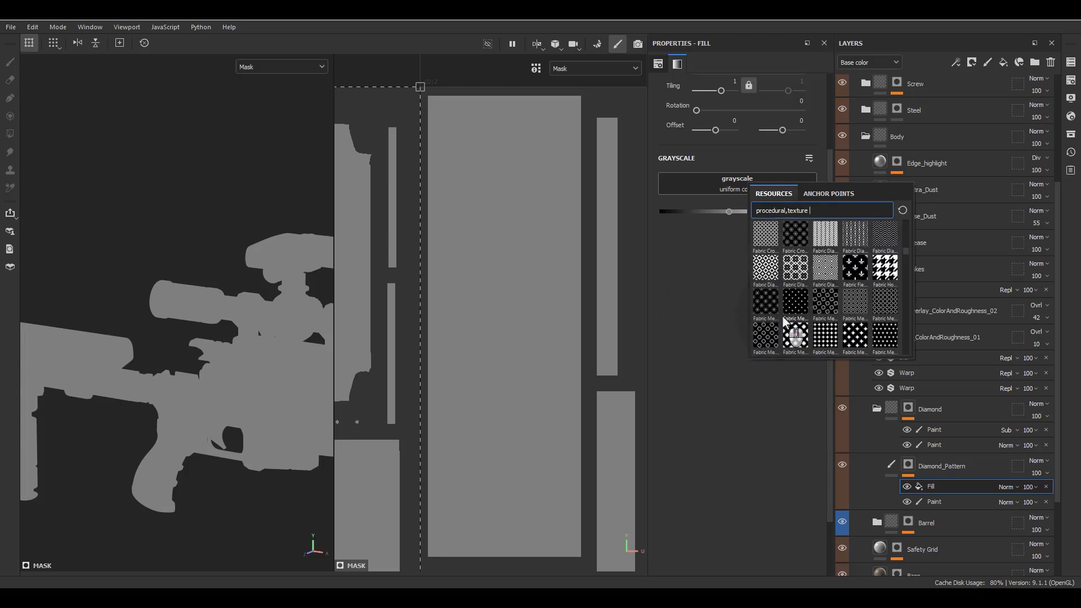
{"action": "mouse_move", "coordinate": [859, 330]}
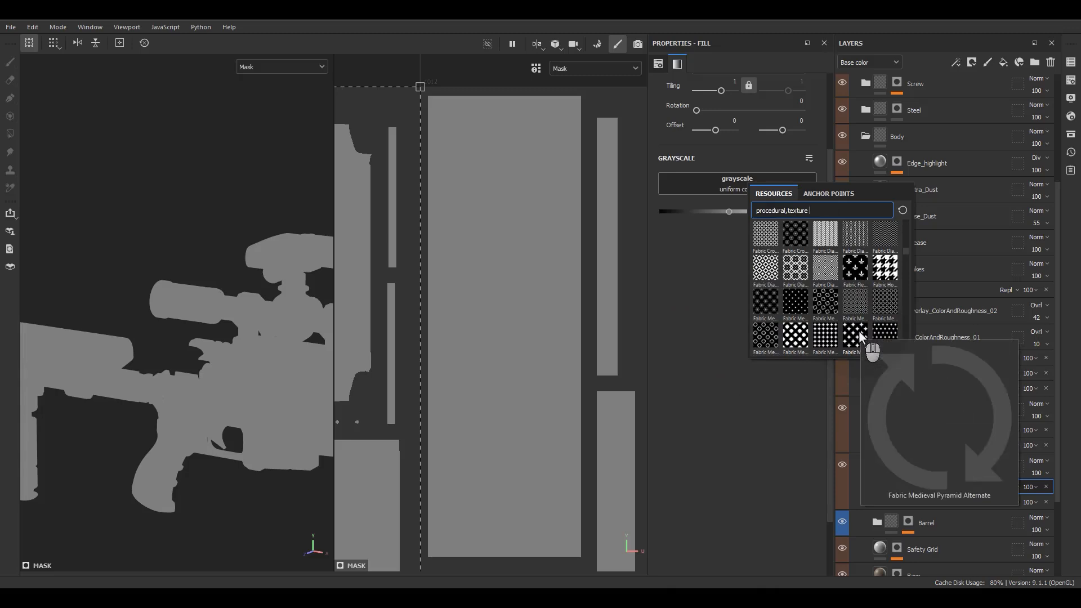
{"action": "left_click", "coordinate": [880, 295]}
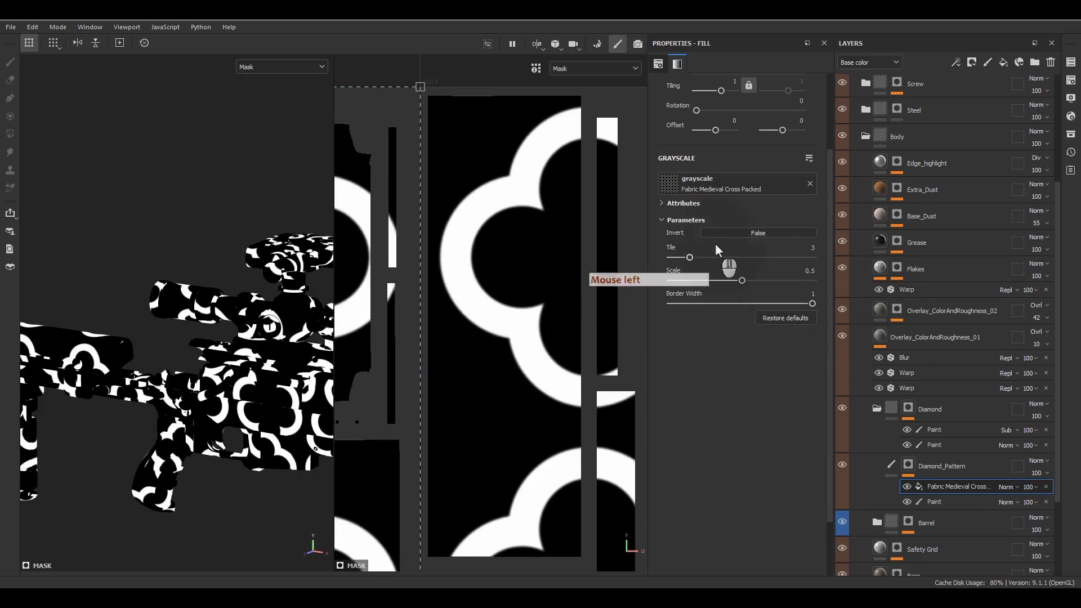
Step: Swap the mask's grayscale pattern to Fabric Medieval Pyramid Curved
{"action": "left_click", "coordinate": [742, 187]}
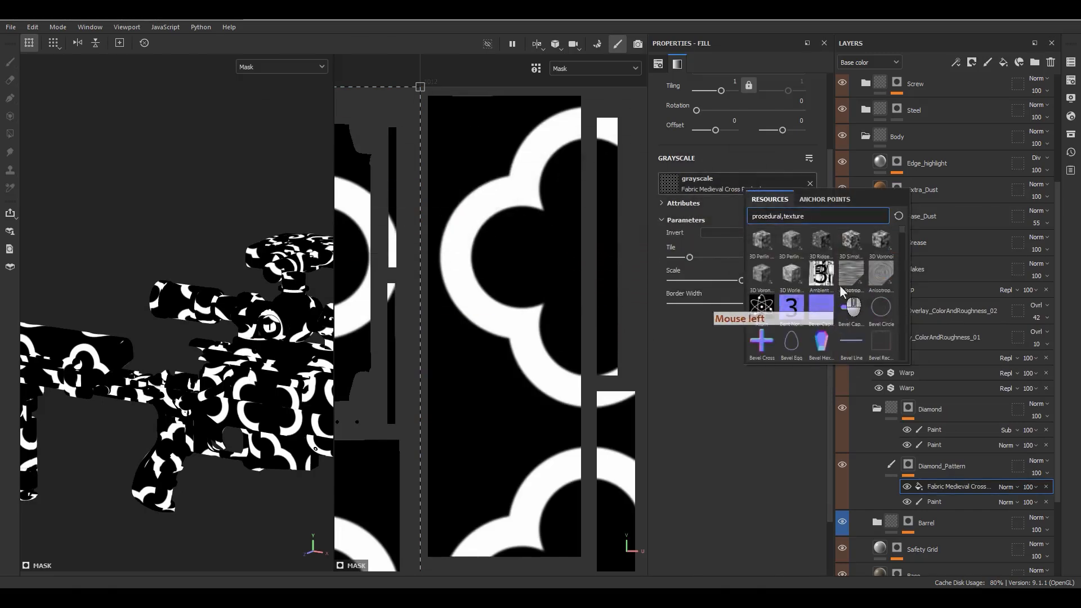
{"action": "scroll", "coordinate": [839, 285], "scroll_direction": "down", "scroll_amount": 10}
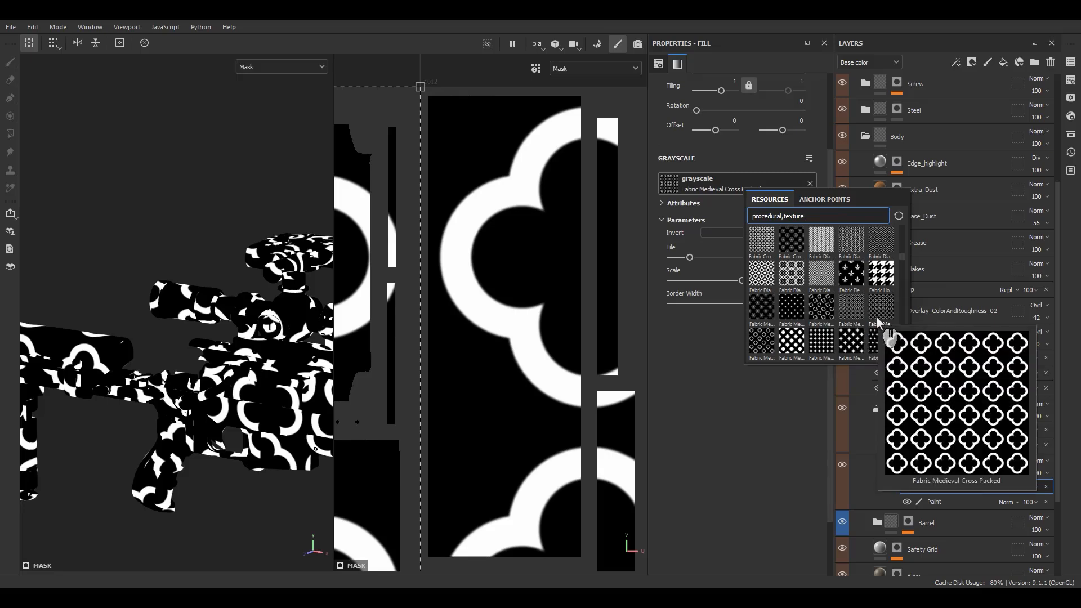
{"action": "mouse_move", "coordinate": [856, 349]}
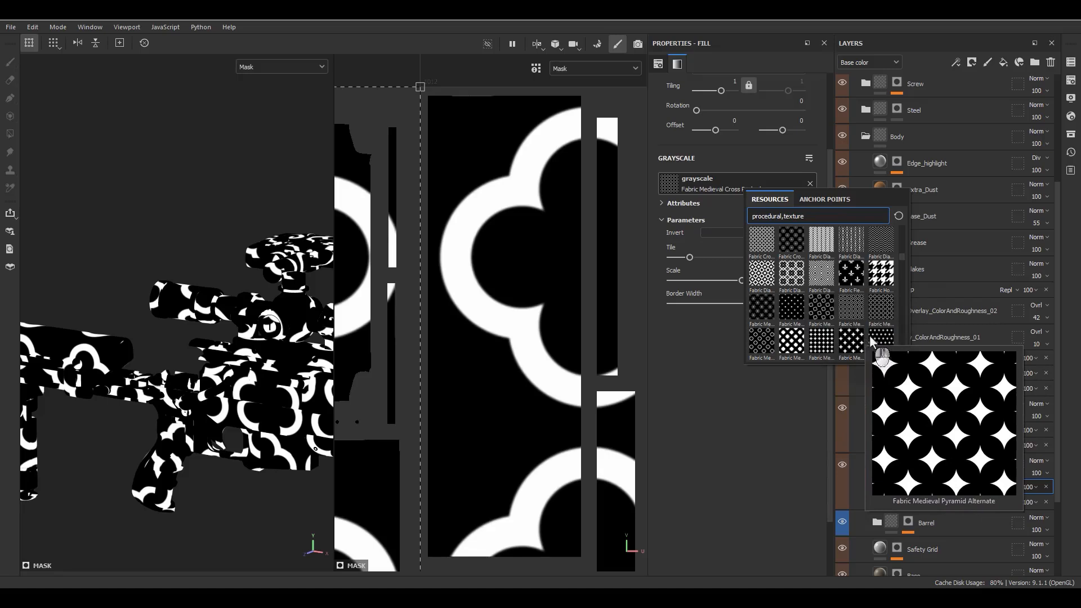
{"action": "left_click", "coordinate": [852, 340]}
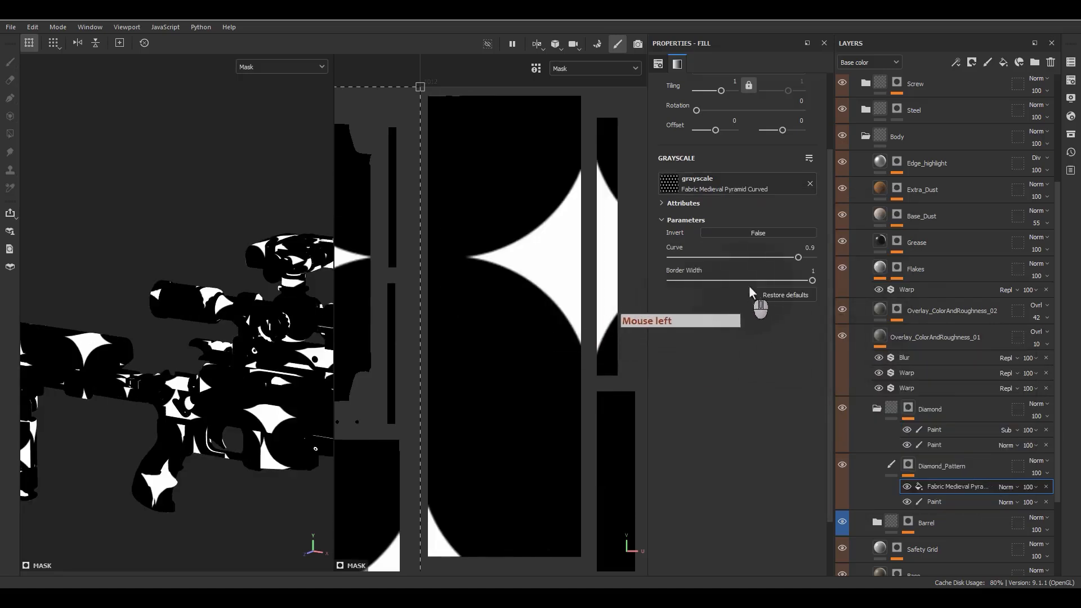
Step: Set the pattern's Curve to 0.4 for curved diamonds
{"action": "double_click", "coordinate": [810, 249]}
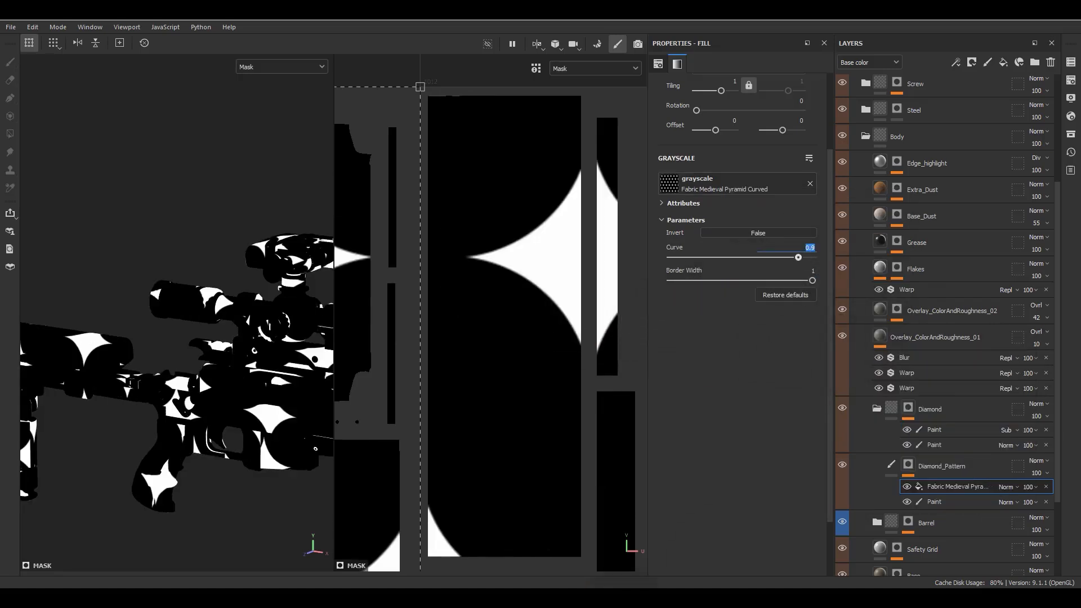
{"action": "key", "text": "Return"}
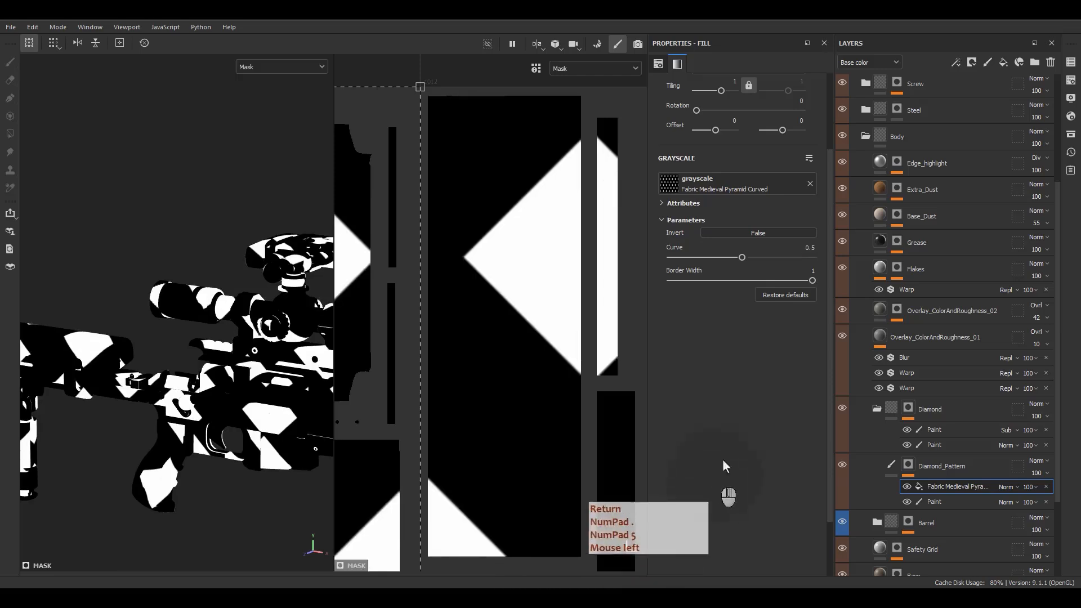
{"action": "left_click", "coordinate": [801, 248]}
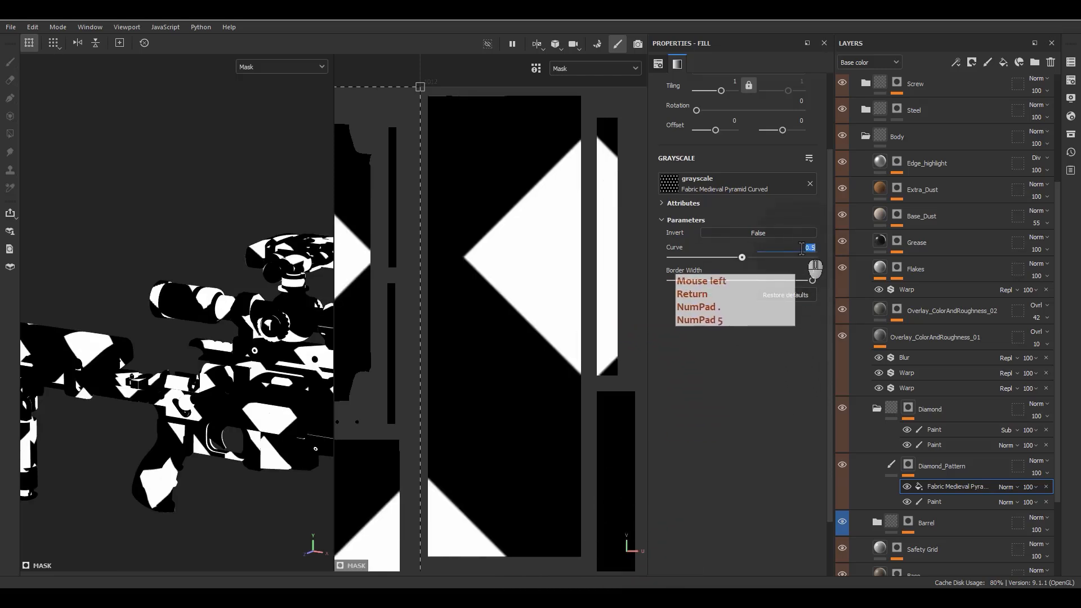
{"action": "type", "text": ".4"}
{"action": "key", "text": "Return"}
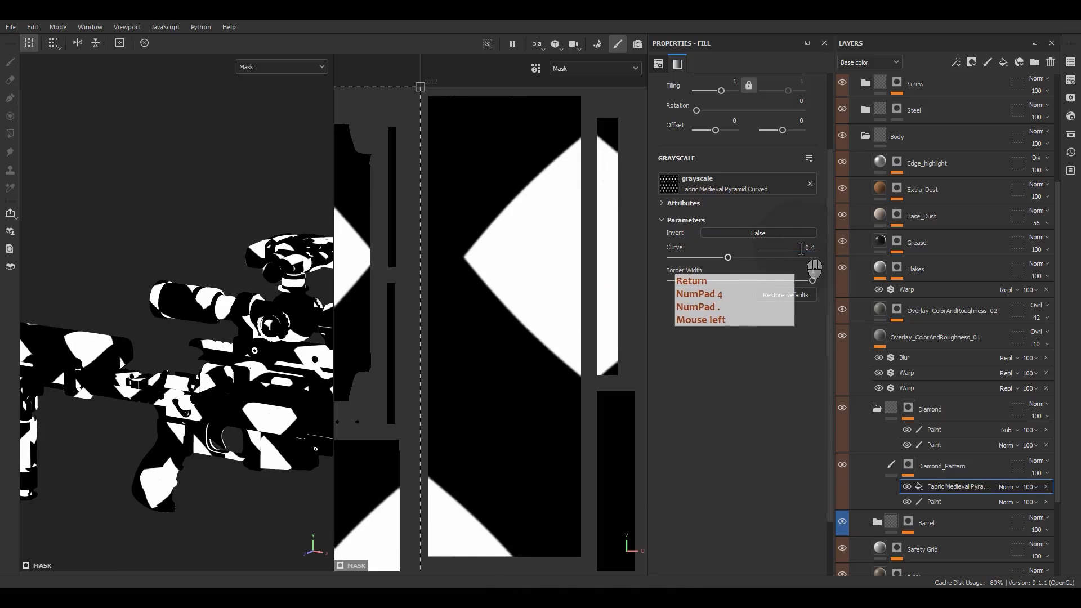
Step: Keep Border Width at 1 and set Tiling to 20 for a dense diamond grid
{"action": "scroll", "coordinate": [489, 279], "scroll_direction": "down", "scroll_amount": 3}
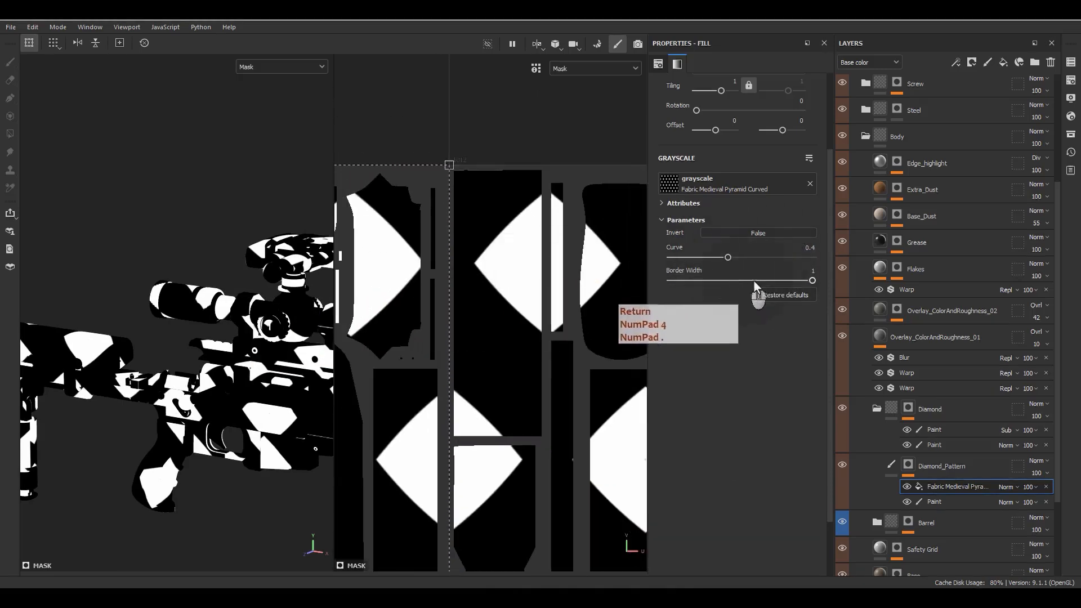
{"action": "left_click_drag", "start_coordinate": [755, 280], "coordinate": [803, 280]}
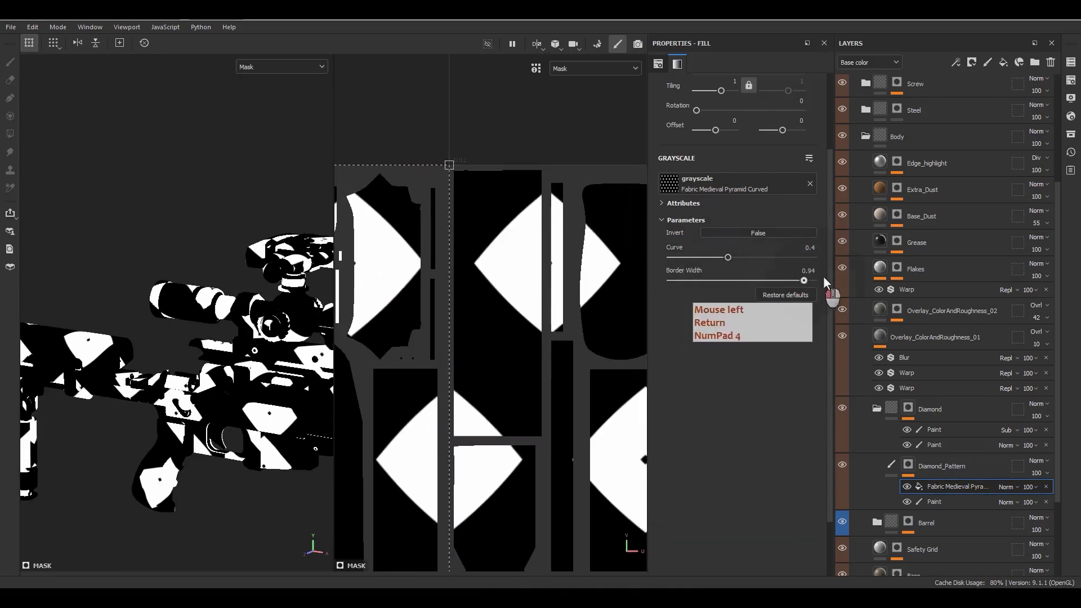
{"action": "left_click", "coordinate": [718, 80]}
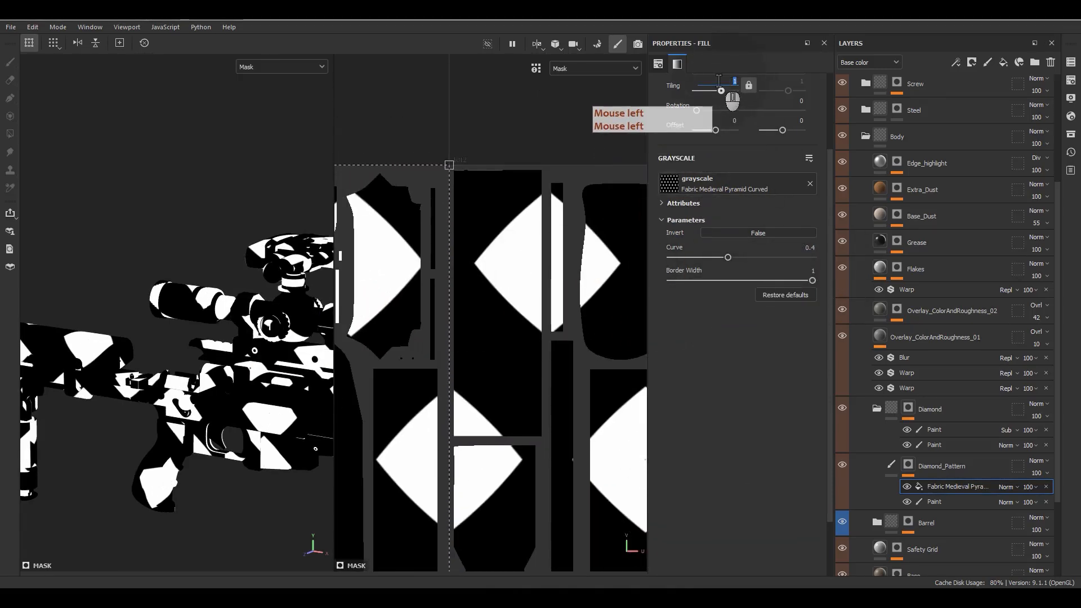
{"action": "type", "text": "20"}
{"action": "key", "text": "Return"}
{"action": "scroll", "coordinate": [191, 312], "scroll_direction": "up", "scroll_amount": 4}
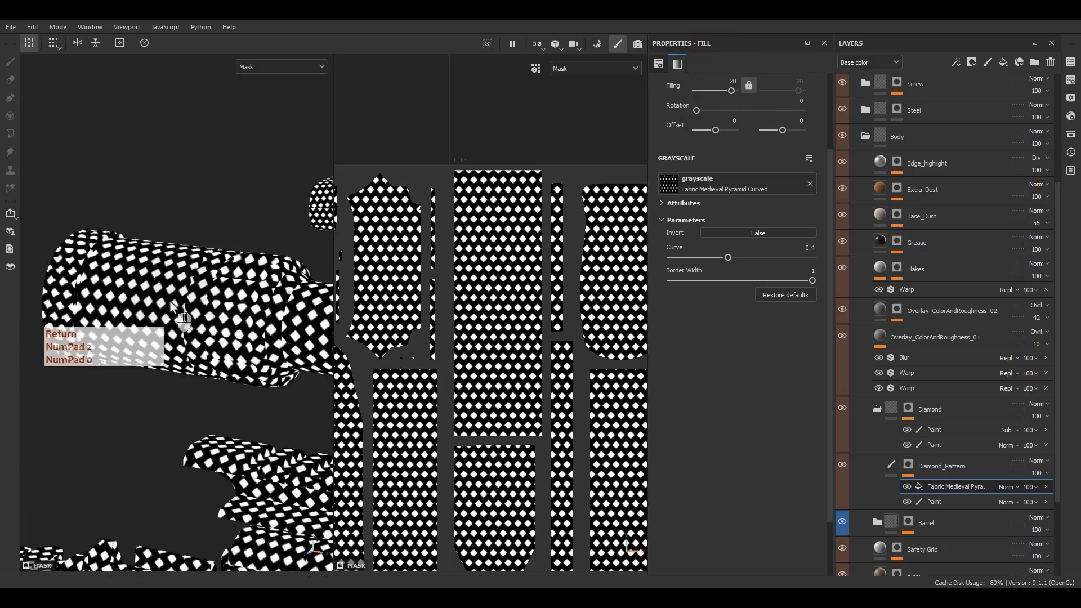
{"action": "scroll", "coordinate": [170, 303], "scroll_direction": "up", "scroll_amount": 4}
{"action": "left_click_drag", "start_coordinate": [147, 331], "coordinate": [201, 307], "text": "alt"}
Step: Switch the fill's grayscale to the Fabric Medieval Pyramid Alternate pattern
{"action": "middle_click_drag", "start_coordinate": [201, 307], "coordinate": [333, 321], "text": "alt"}
{"action": "left_click_drag", "start_coordinate": [275, 315], "coordinate": [667, 284], "text": "alt"}
{"action": "left_click", "coordinate": [734, 179]}
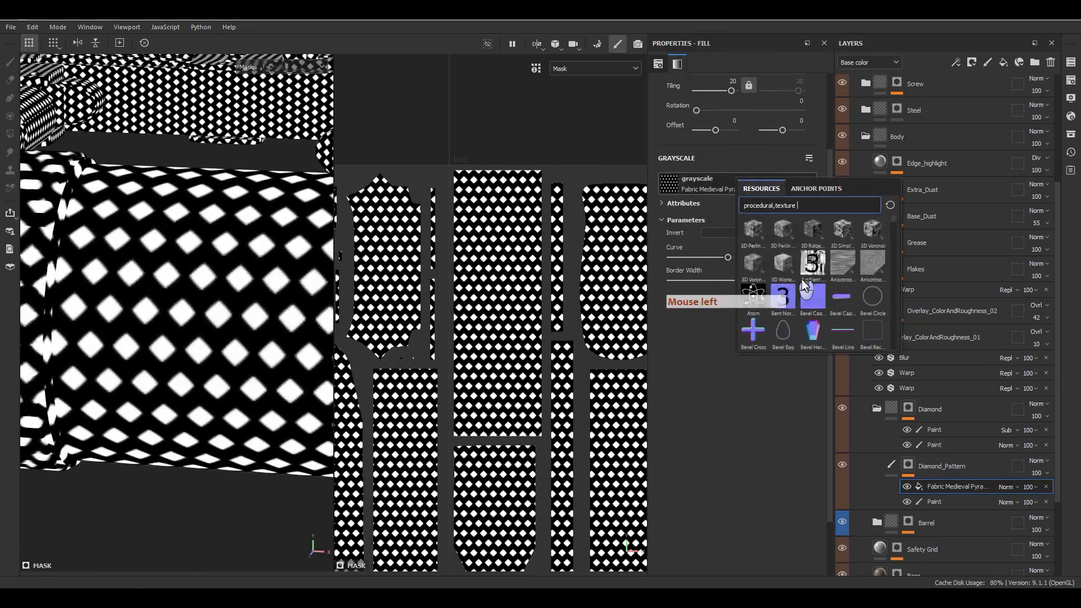
{"action": "scroll", "coordinate": [805, 288], "scroll_direction": "down", "scroll_amount": 10}
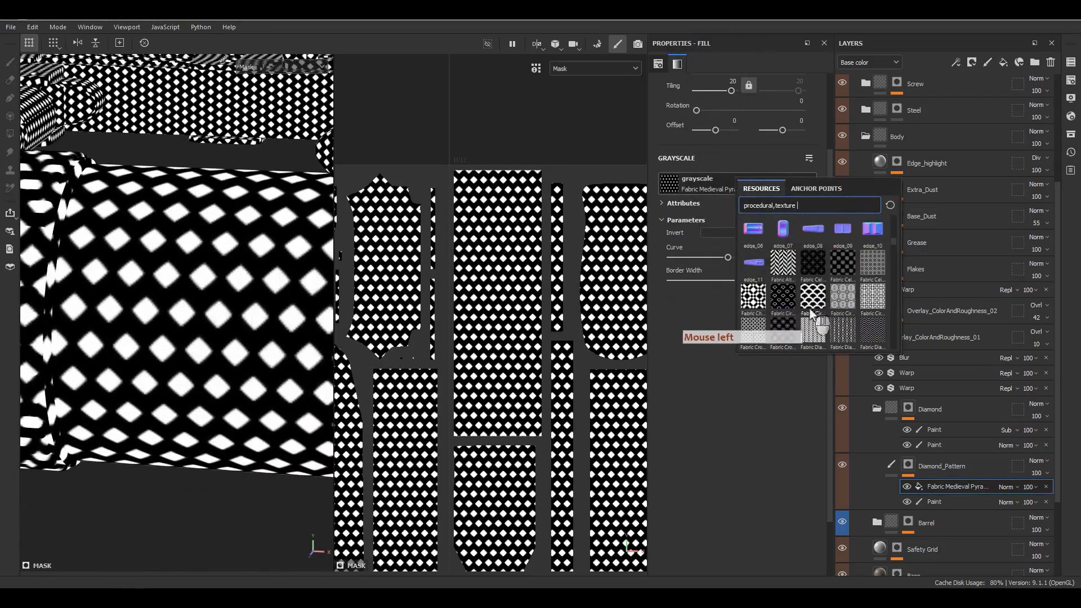
{"action": "scroll", "coordinate": [810, 311], "scroll_direction": "down", "scroll_amount": 8}
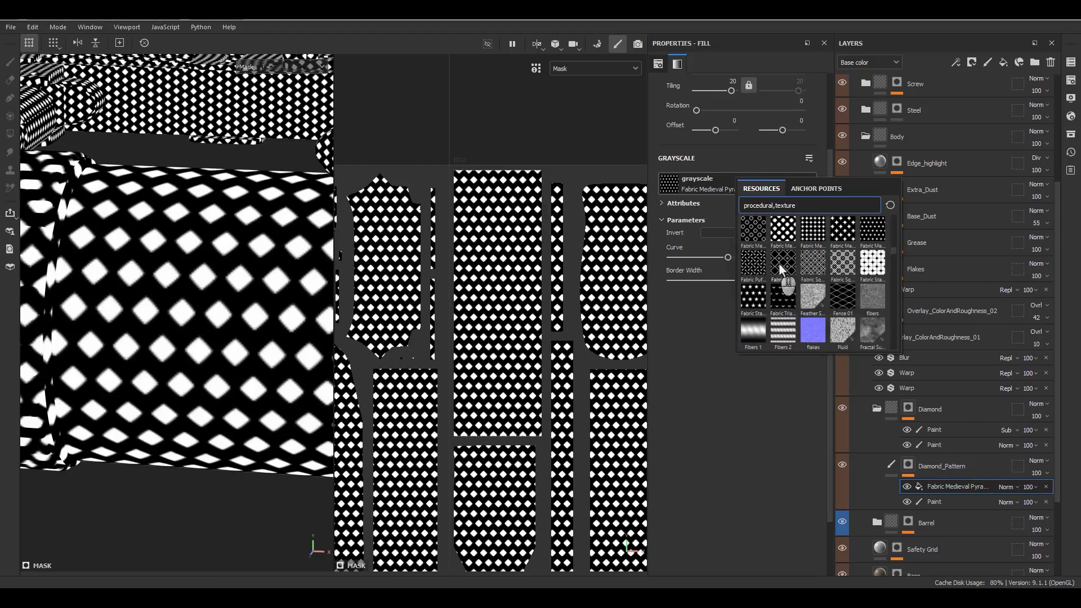
{"action": "mouse_move", "coordinate": [785, 268]}
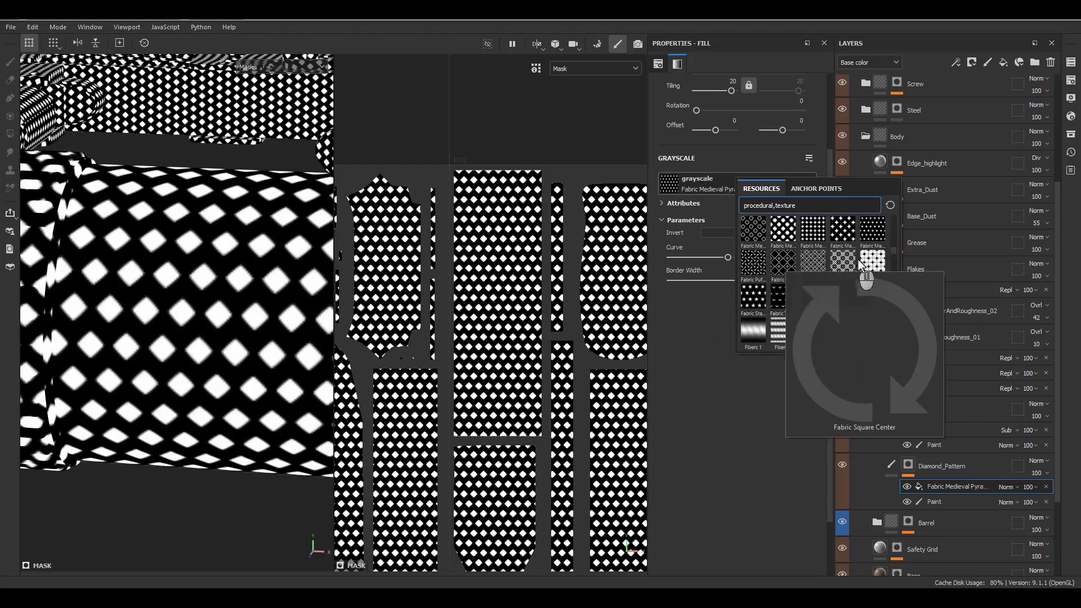
{"action": "mouse_move", "coordinate": [842, 267]}
{"action": "mouse_move", "coordinate": [794, 234]}
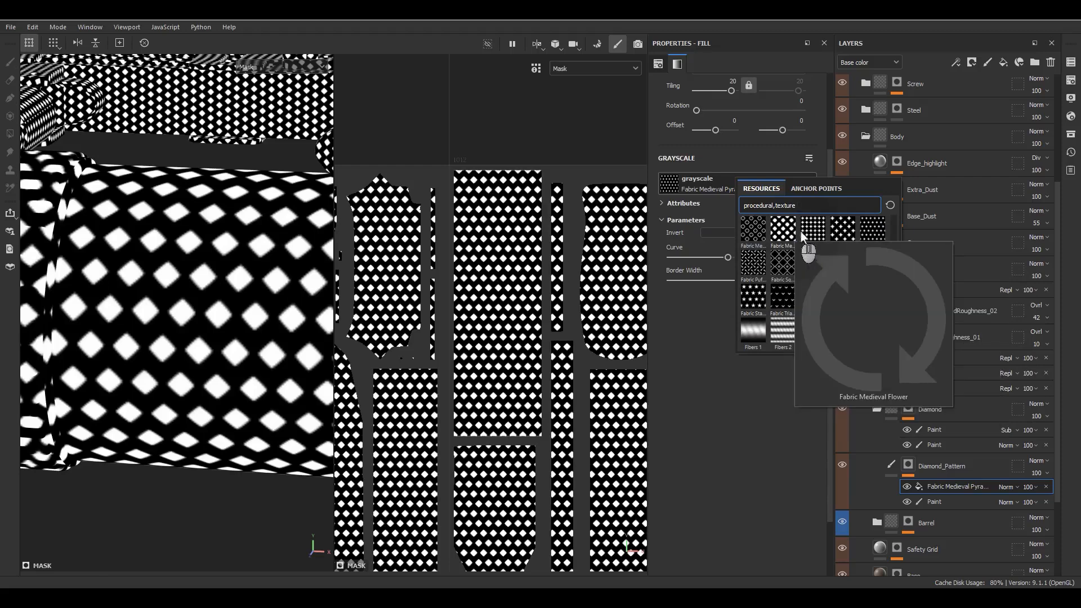
{"action": "left_click", "coordinate": [841, 234]}
Step: Set the Alternate pattern's Curve to 0.4
{"action": "left_click_drag", "start_coordinate": [811, 249], "coordinate": [764, 260]}
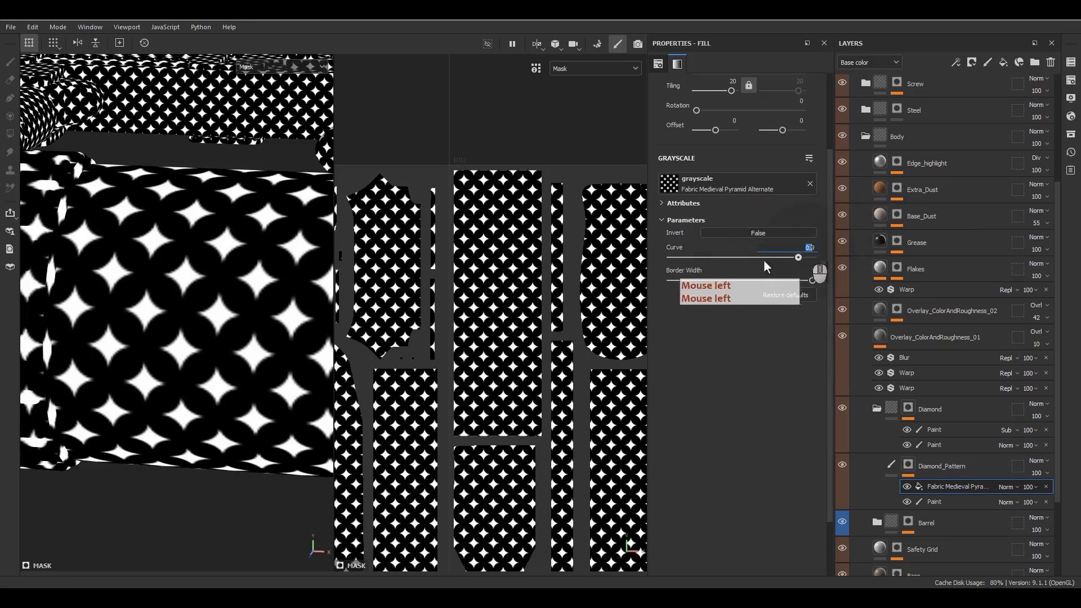
{"action": "type", "text": ".5"}
{"action": "key", "text": "Return"}
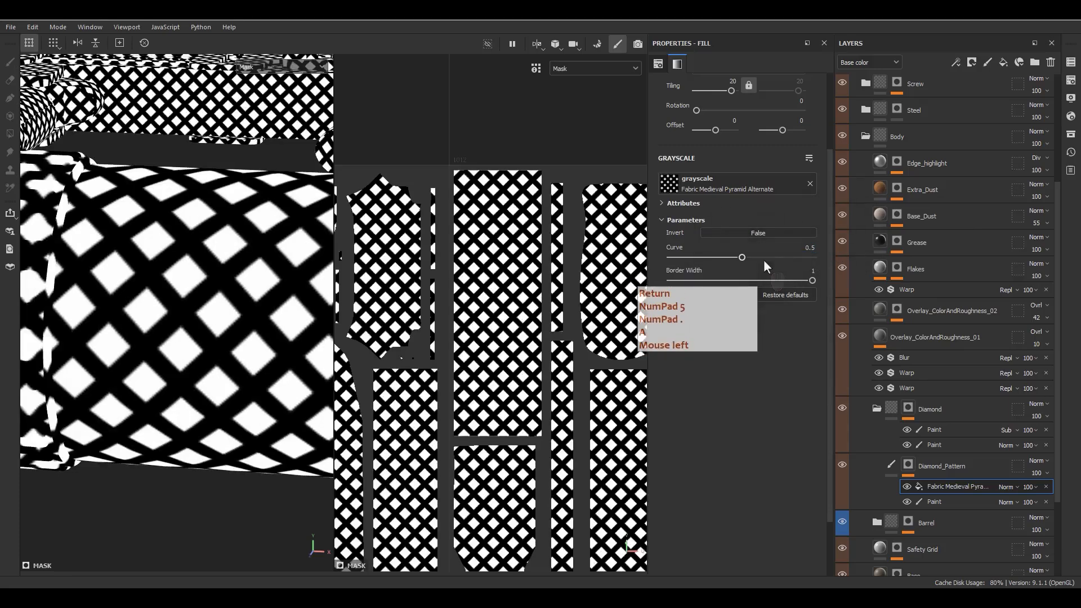
{"action": "left_click_drag", "start_coordinate": [814, 247], "coordinate": [768, 247]}
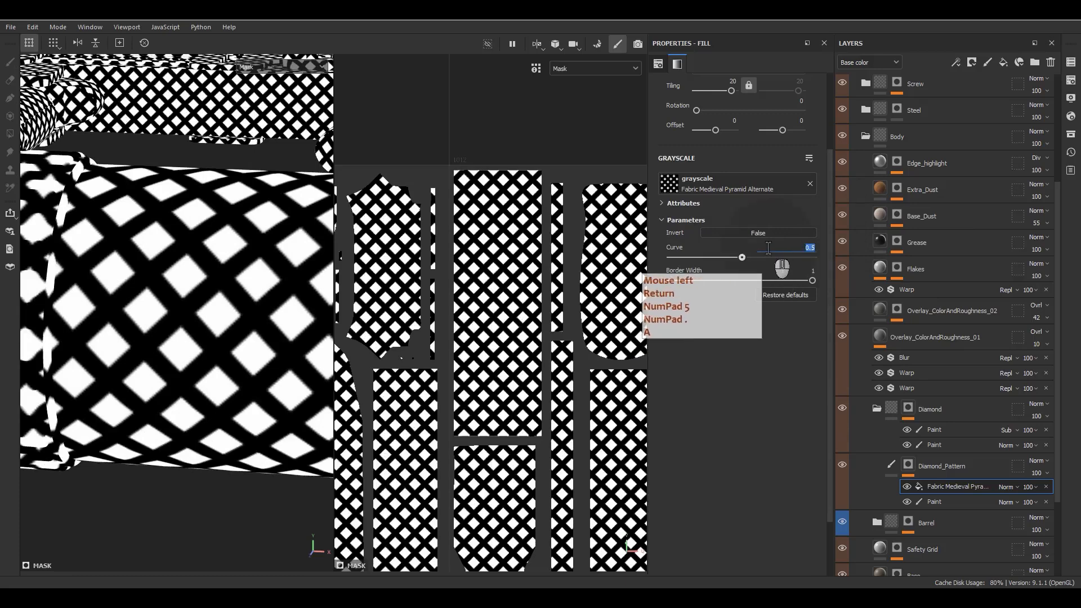
{"action": "type", "text": "."}
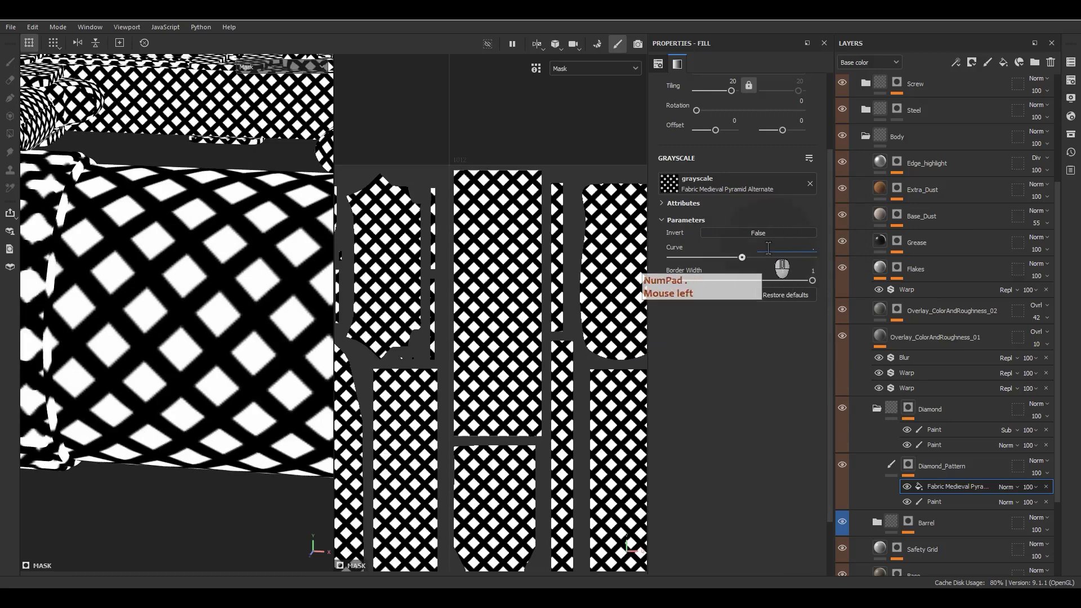
{"action": "key", "text": "Return"}
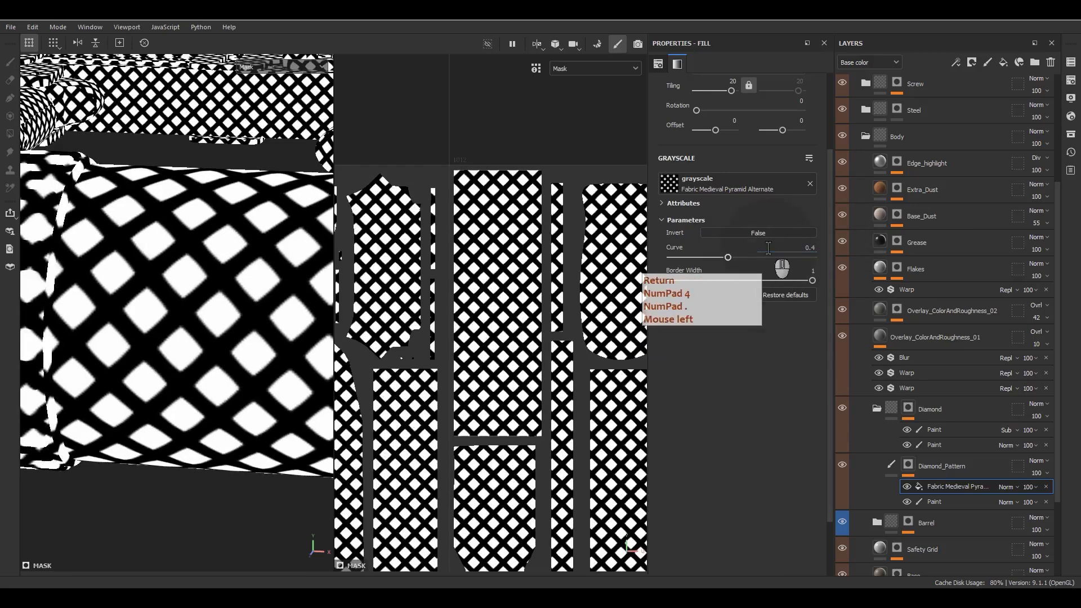
{"action": "right_click", "coordinate": [975, 488]}
Step: Add a Bevel filter above the pattern fill with Distance 0.0463 and Smoothing 0.21
{"action": "left_click", "coordinate": [964, 452]}
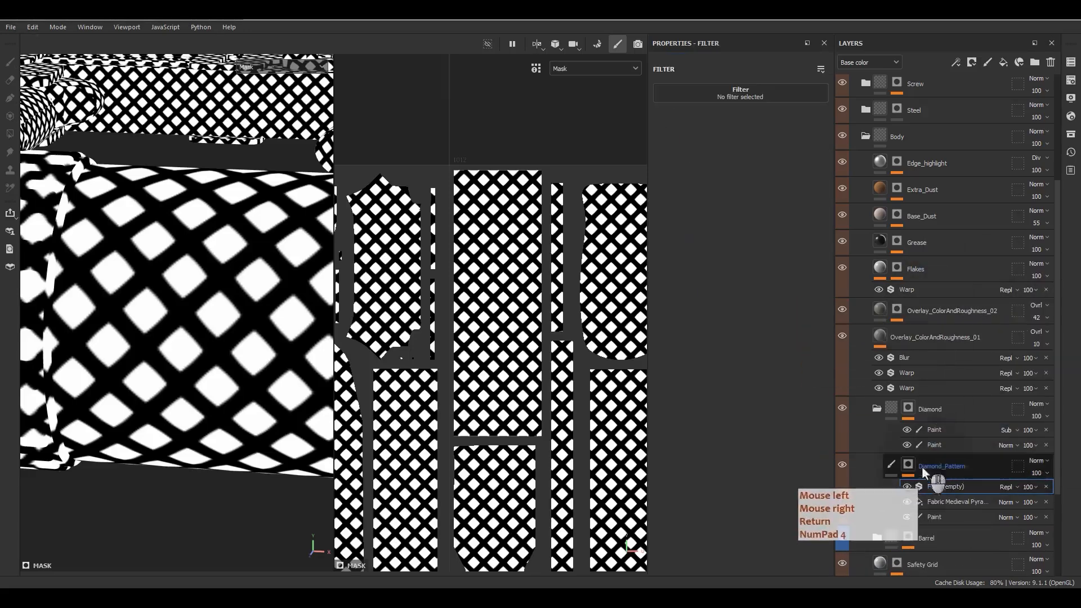
{"action": "left_click", "coordinate": [788, 94]}
{"action": "left_click", "coordinate": [794, 100]}
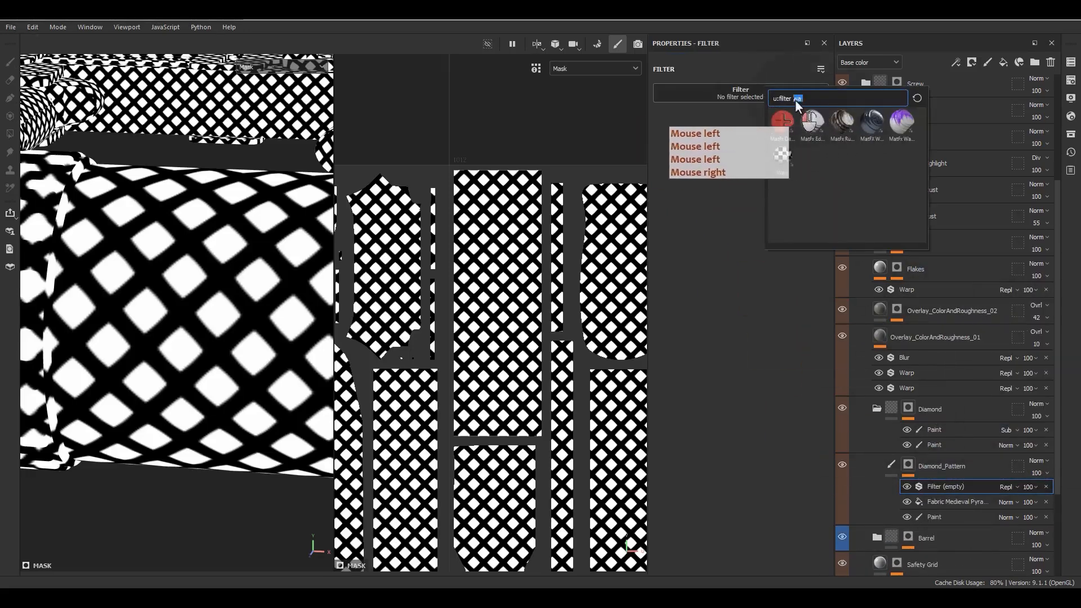
{"action": "type", "text": "be"}
{"action": "left_click", "coordinate": [842, 121]}
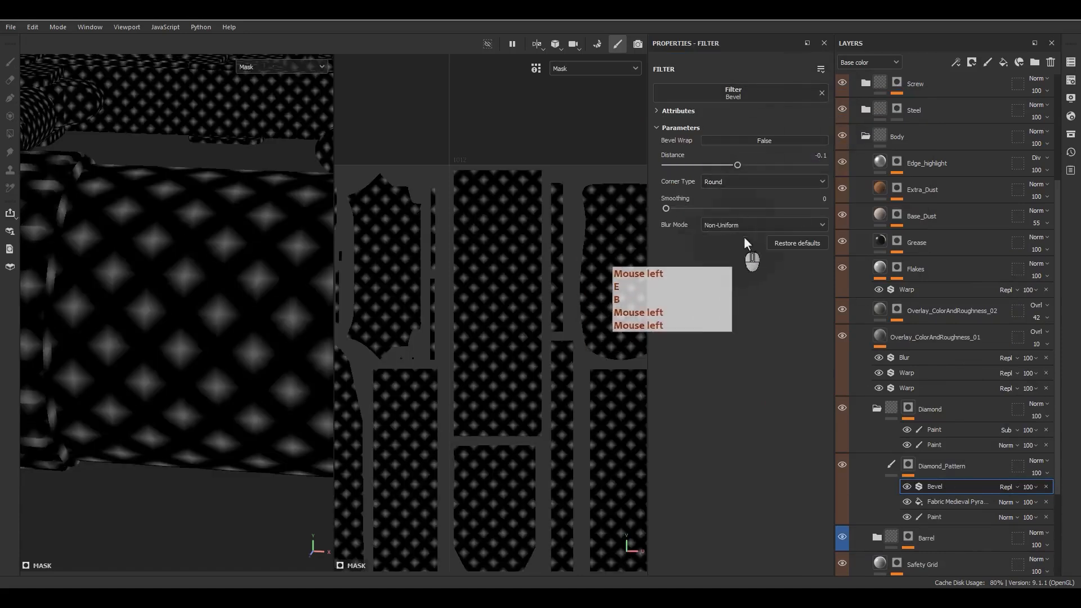
{"action": "left_click_drag", "start_coordinate": [735, 166], "coordinate": [747, 167]}
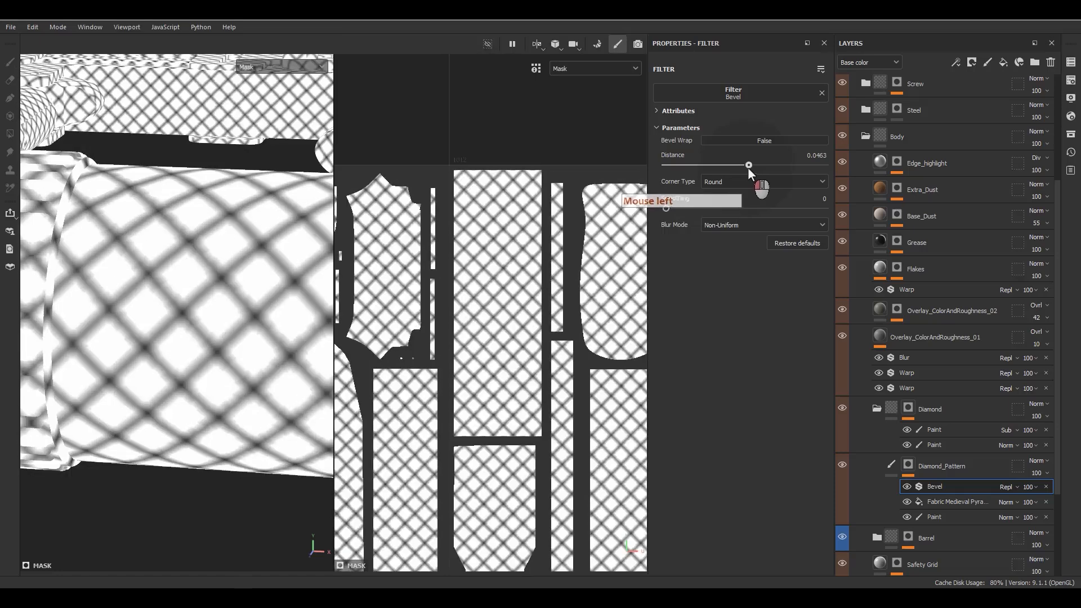
{"action": "left_click_drag", "start_coordinate": [663, 211], "coordinate": [670, 210]}
{"action": "left_click", "coordinate": [673, 211]}
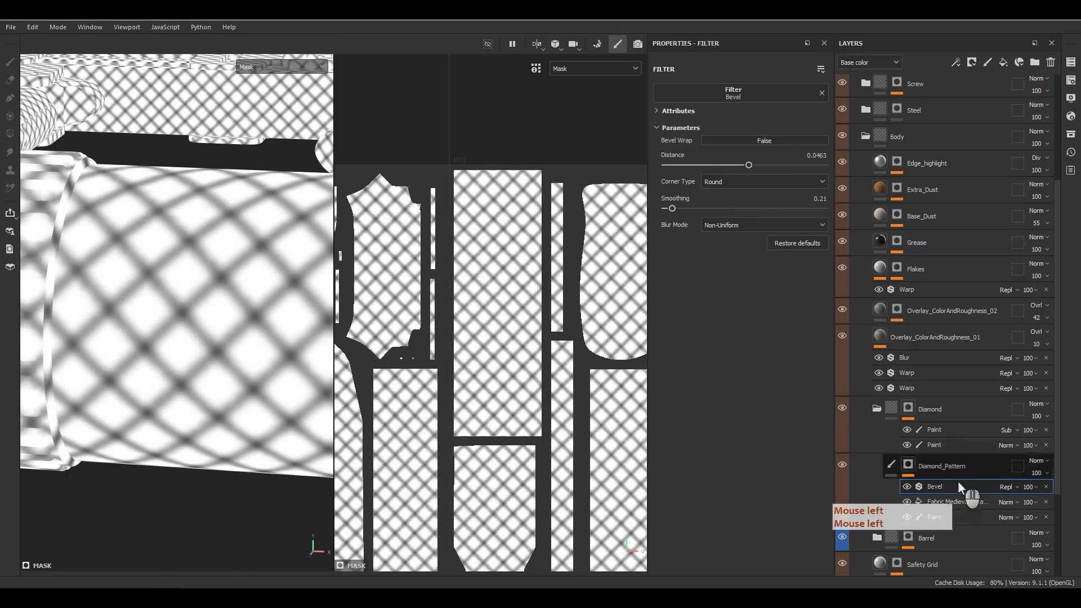
{"action": "right_click", "coordinate": [946, 489]}
Step: Add Levels above Bevel with midtone 1.417, white point 0.885, black 0, inverted
{"action": "left_click", "coordinate": [958, 431]}
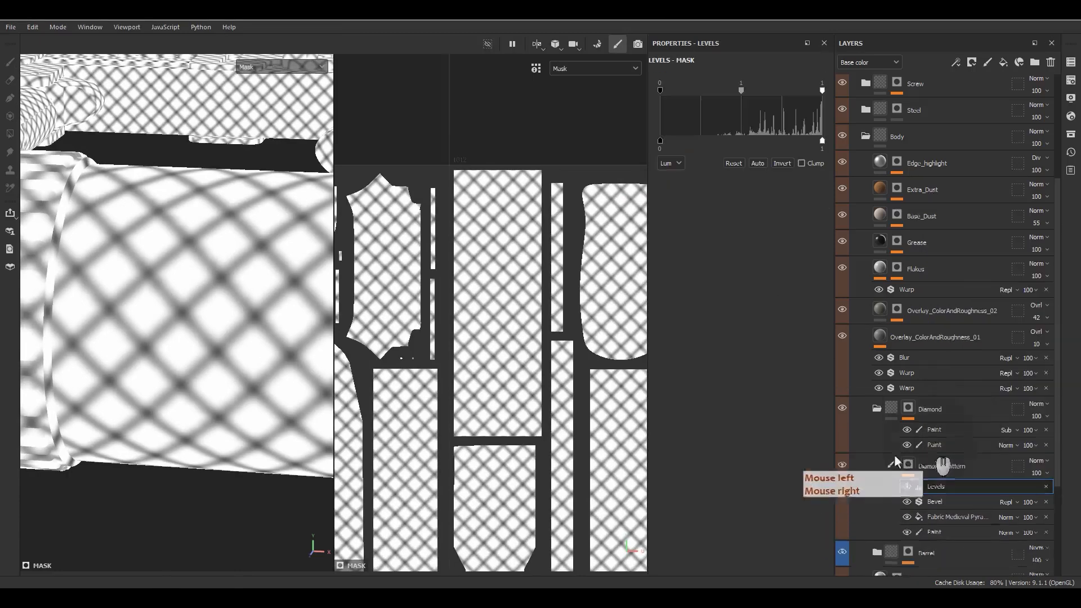
{"action": "left_click", "coordinate": [906, 502]}
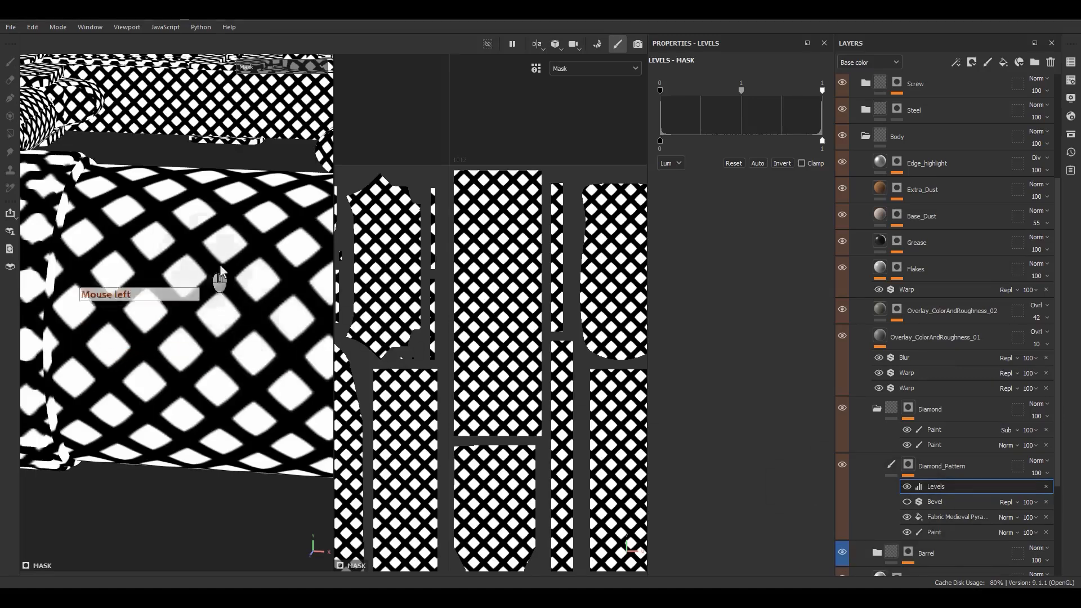
{"action": "left_click", "coordinate": [906, 501]}
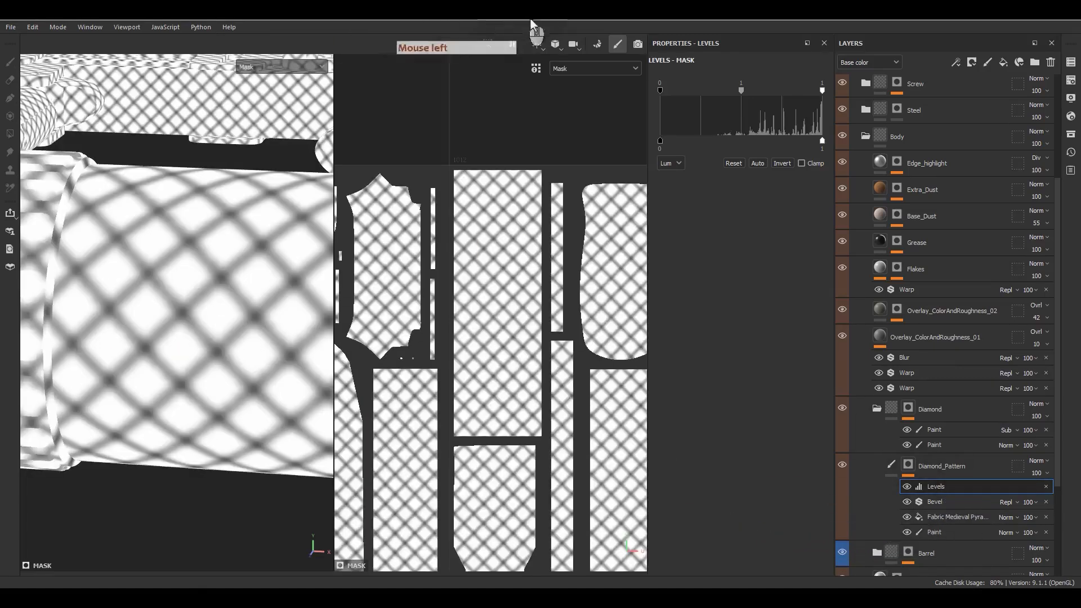
{"action": "mouse_move", "coordinate": [740, 90]}
{"action": "left_mouse_down"}
{"action": "mouse_move", "coordinate": [752, 90]}
{"action": "mouse_move", "coordinate": [743, 90]}
{"action": "left_mouse_up"}
{"action": "left_click_drag", "start_coordinate": [659, 89], "coordinate": [702, 88]}
{"action": "mouse_move", "coordinate": [818, 89]}
{"action": "left_mouse_down"}
{"action": "mouse_move", "coordinate": [776, 96]}
{"action": "mouse_move", "coordinate": [802, 93]}
{"action": "left_mouse_up"}
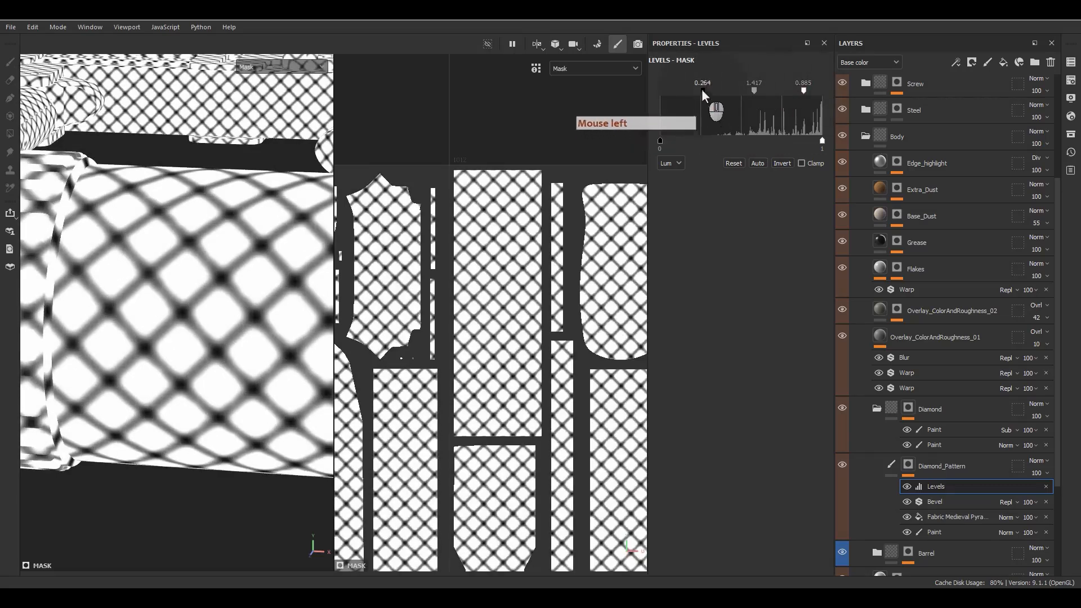
{"action": "left_click_drag", "start_coordinate": [701, 89], "coordinate": [656, 86]}
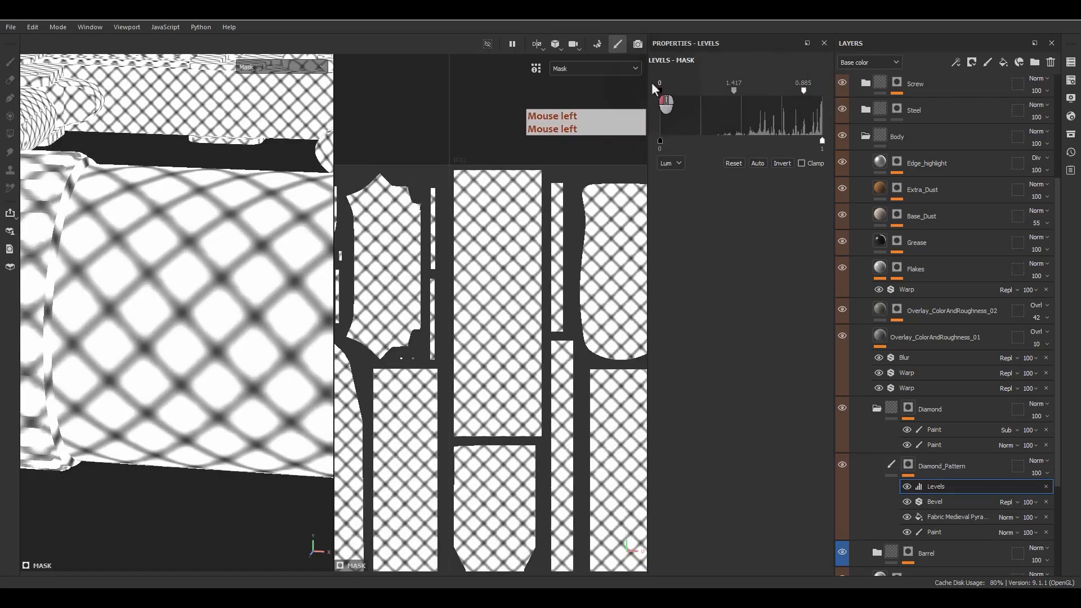
{"action": "left_click", "coordinate": [780, 162]}
{"action": "left_click_drag", "start_coordinate": [248, 264], "coordinate": [271, 285], "text": "alt"}
{"action": "left_click", "coordinate": [957, 517]}
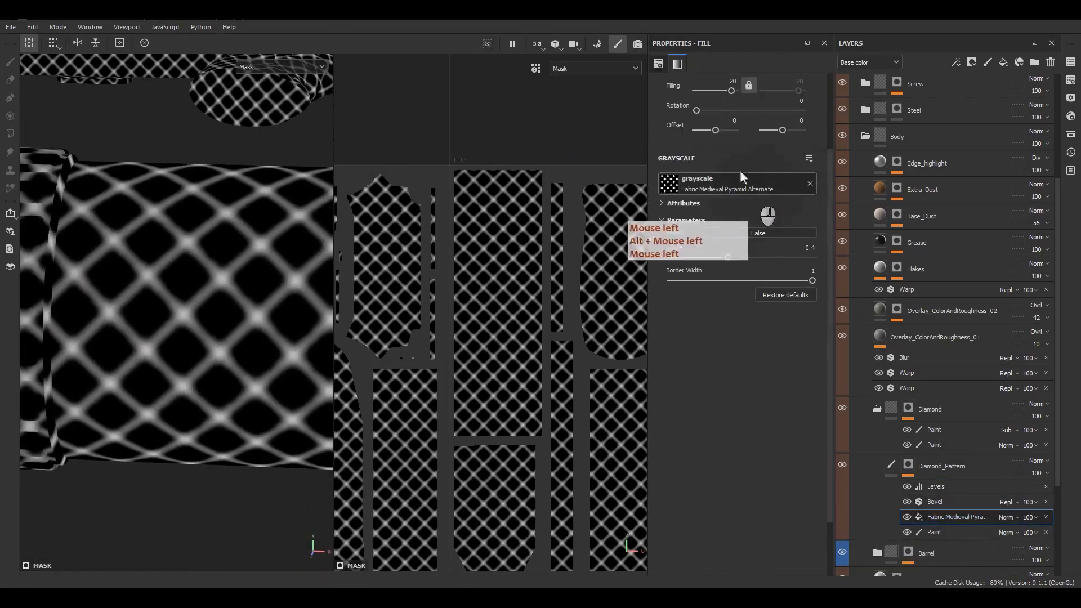
Step: Raise the diamond pattern fill's Tiling to 40
{"action": "left_click", "coordinate": [732, 81]}
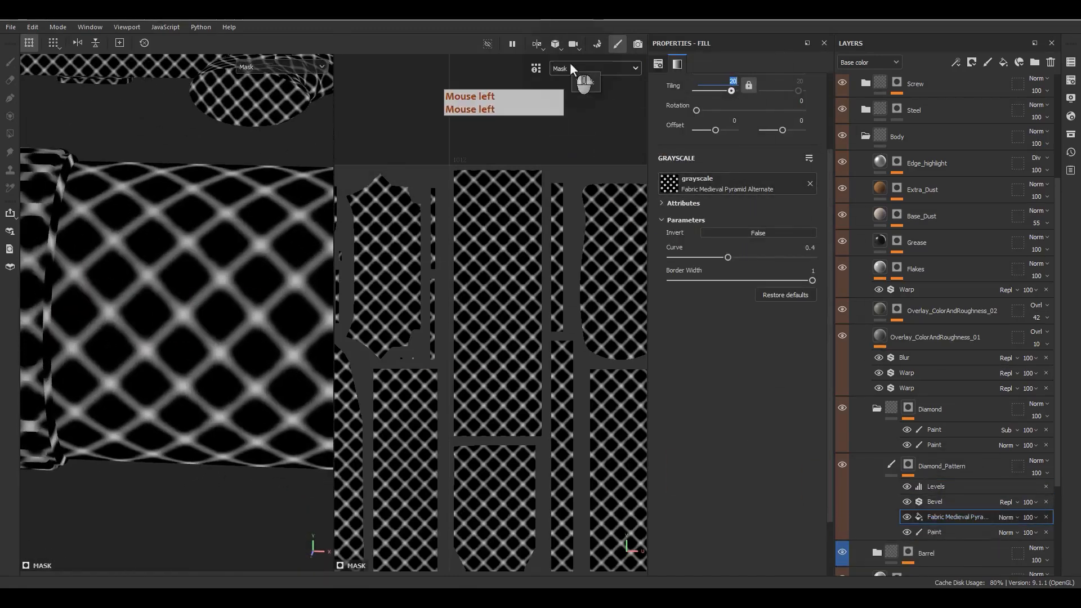
{"action": "type", "text": "40"}
{"action": "key", "text": "Return"}
{"action": "scroll", "coordinate": [251, 332], "scroll_direction": "down", "scroll_amount": 3}
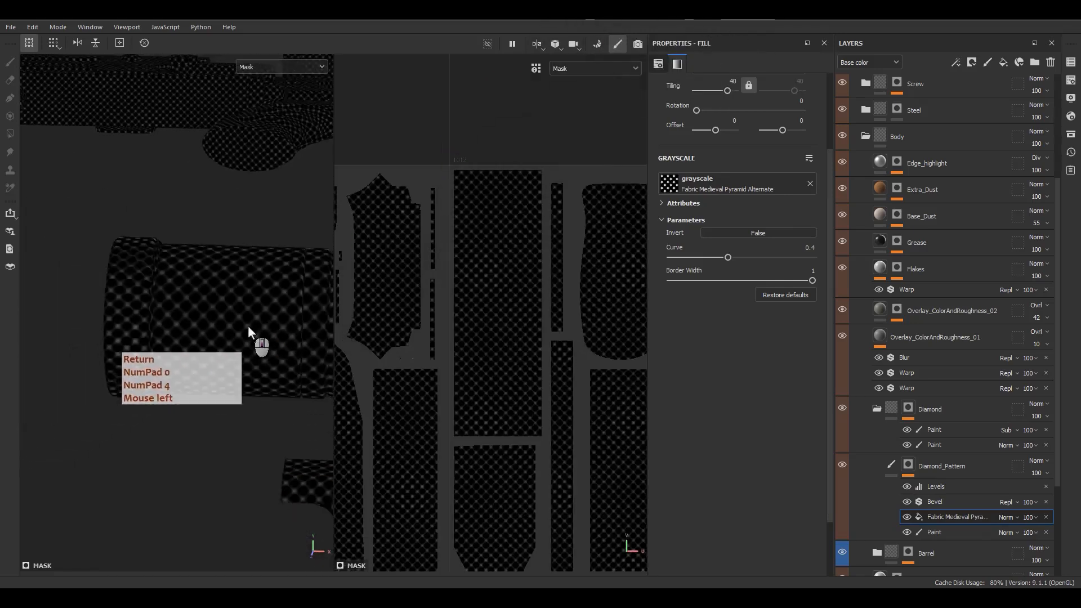
{"action": "middle_click_drag", "start_coordinate": [249, 332], "coordinate": [239, 277], "text": "alt"}
{"action": "left_click_drag", "start_coordinate": [239, 277], "coordinate": [234, 304], "text": "alt"}
{"action": "right_click_drag", "start_coordinate": [234, 304], "coordinate": [320, 417], "text": "alt"}
{"action": "right_click_drag", "start_coordinate": [321, 417], "coordinate": [407, 525], "text": "alt"}
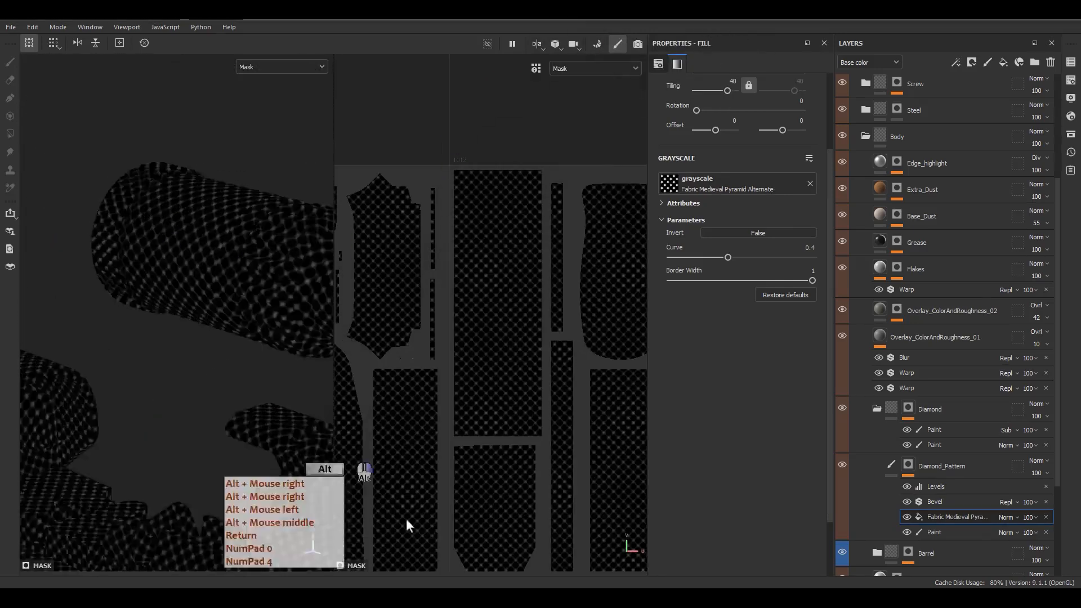
{"action": "left_click_drag", "start_coordinate": [408, 525], "coordinate": [236, 346], "text": "alt"}
Step: Set the pattern fill's blend mode to Multiply
{"action": "left_click", "coordinate": [980, 529]}
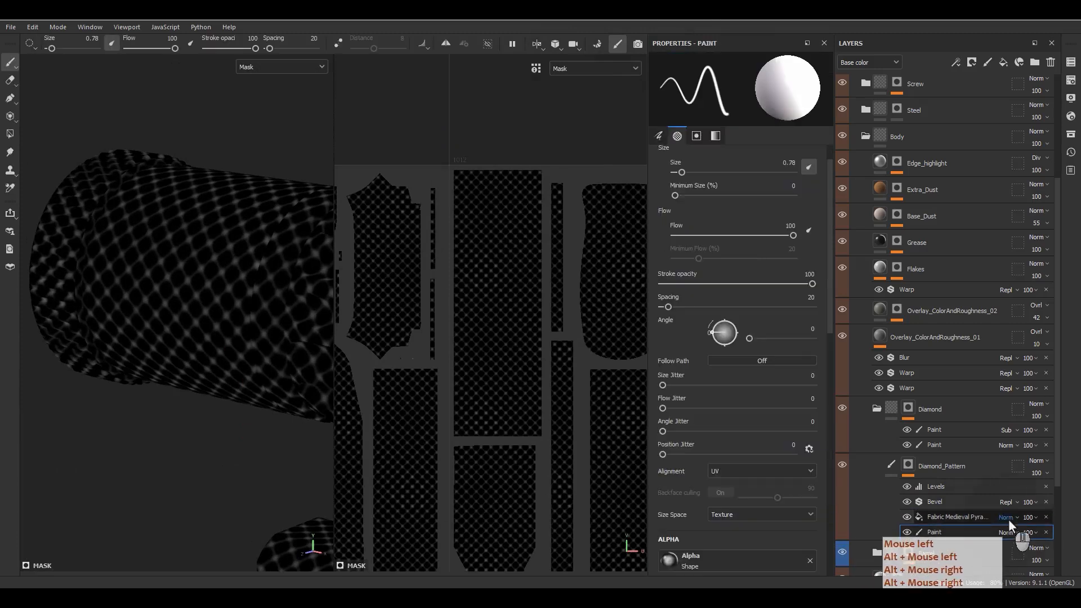
{"action": "left_click", "coordinate": [1007, 517]}
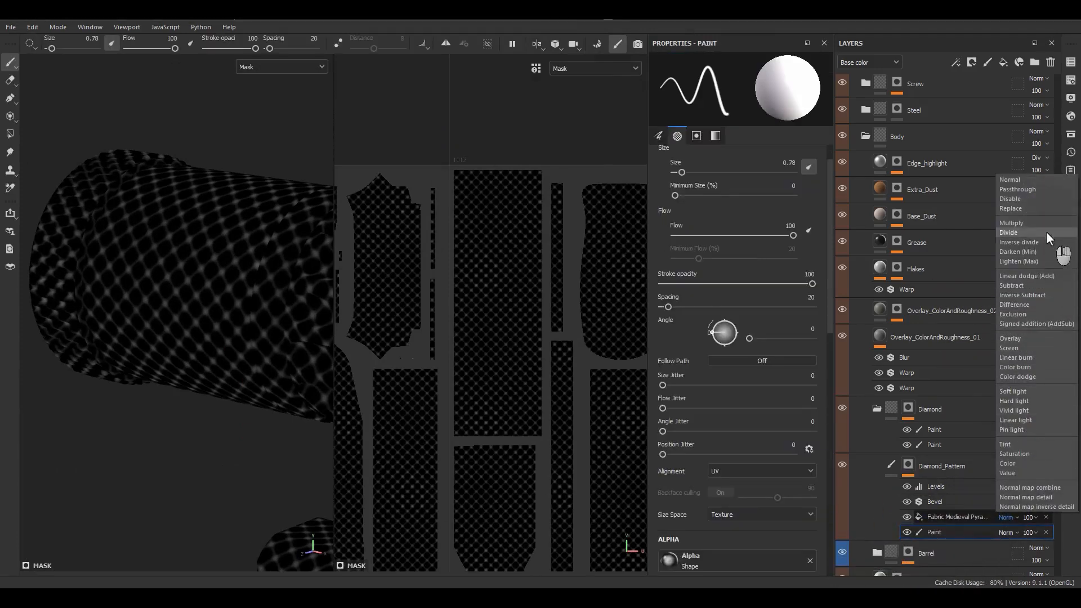
{"action": "left_click", "coordinate": [1029, 223]}
{"action": "left_click_drag", "start_coordinate": [406, 386], "coordinate": [372, 343], "text": "alt"}
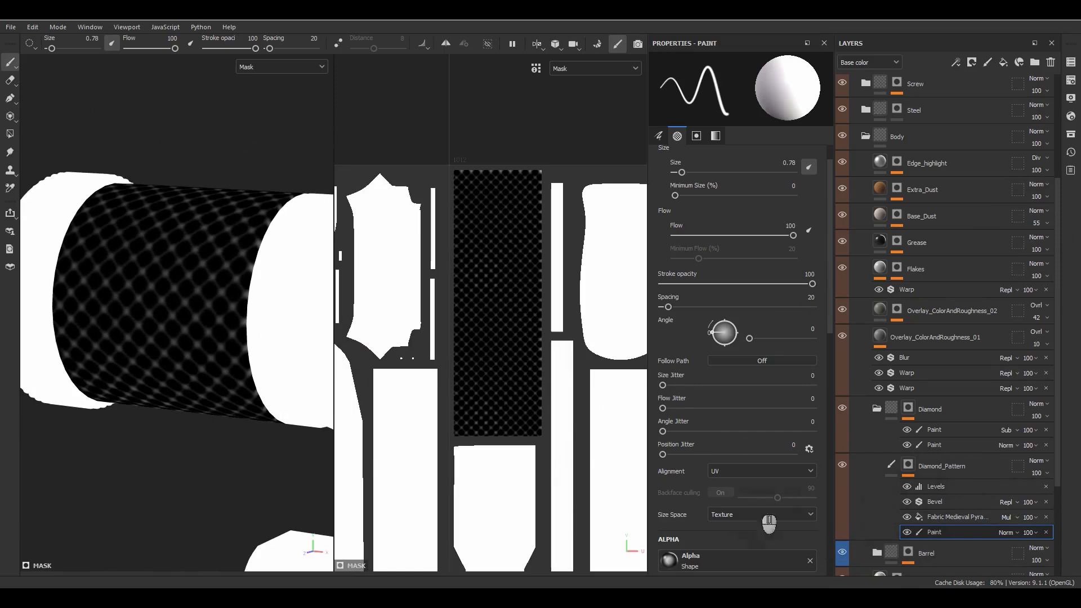
{"action": "left_click_drag", "start_coordinate": [185, 304], "coordinate": [275, 378], "text": "alt"}
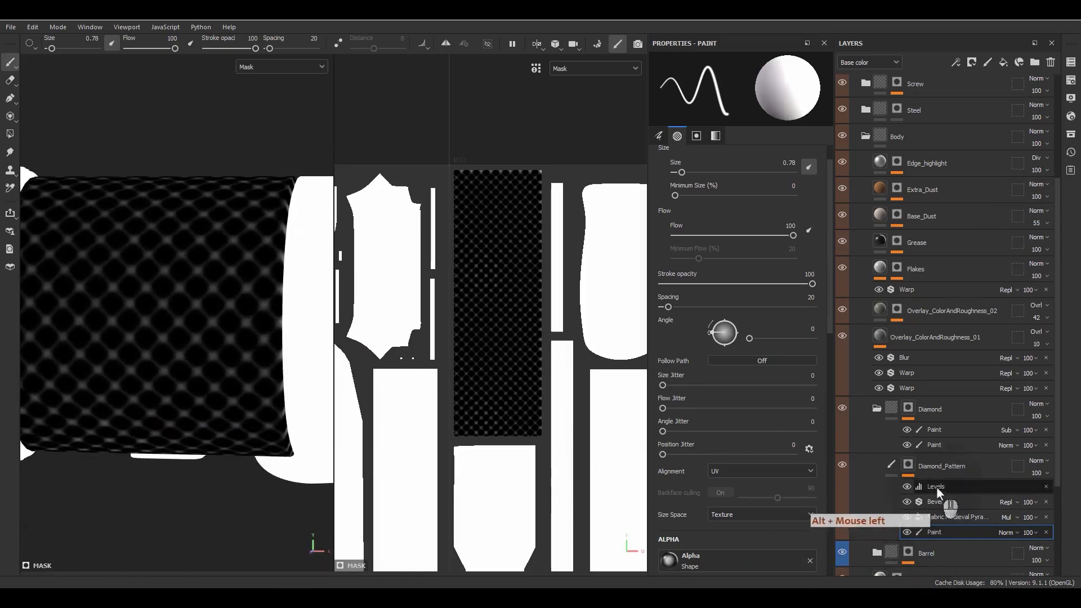
Step: Compare with Levels toggled, then move the Paint effect above Levels
{"action": "left_click", "coordinate": [902, 488]}
{"action": "left_click", "coordinate": [903, 488]}
{"action": "left_click", "coordinate": [902, 489]}
{"action": "left_click", "coordinate": [903, 489]}
{"action": "left_click", "coordinate": [903, 489]}
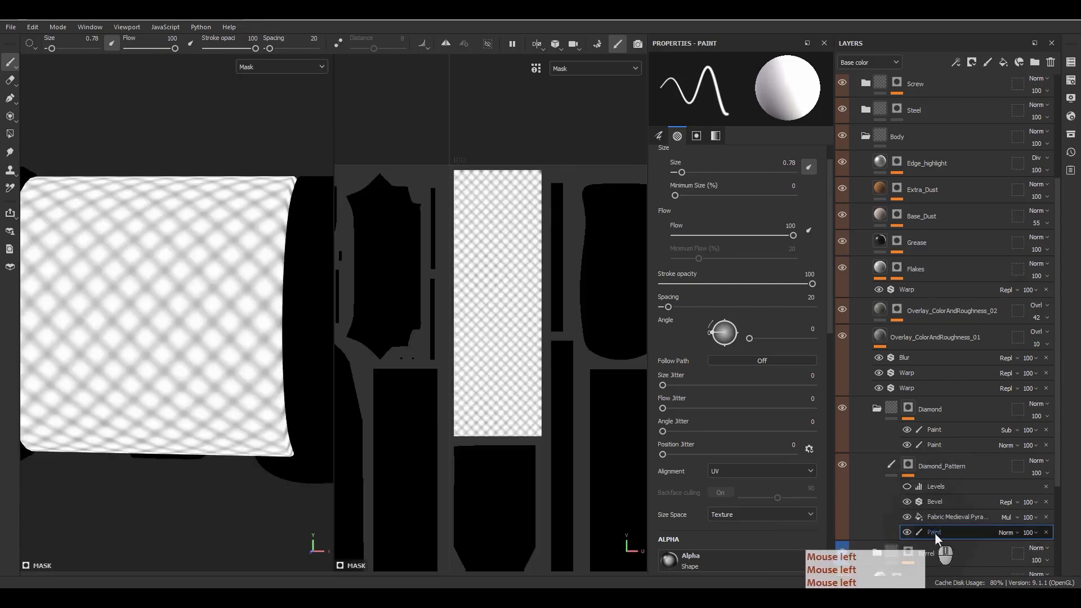
{"action": "left_click", "coordinate": [903, 532]}
{"action": "mouse_move", "coordinate": [933, 534]}
{"action": "left_mouse_down"}
{"action": "mouse_move", "coordinate": [955, 511]}
{"action": "mouse_move", "coordinate": [944, 485]}
{"action": "left_mouse_up"}
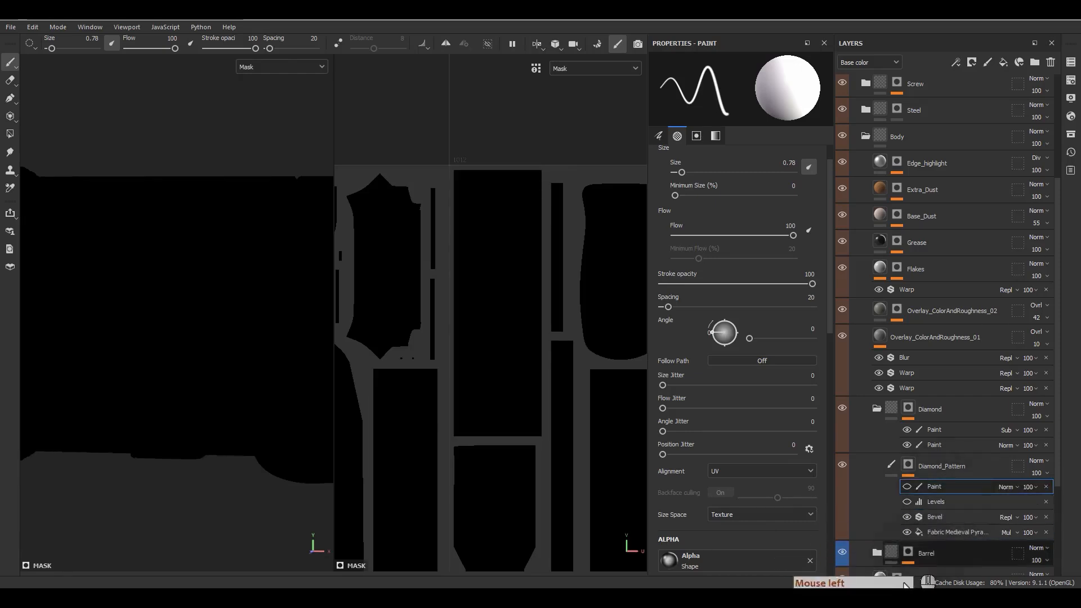
{"action": "left_click", "coordinate": [907, 502]}
{"action": "left_click", "coordinate": [934, 502]}
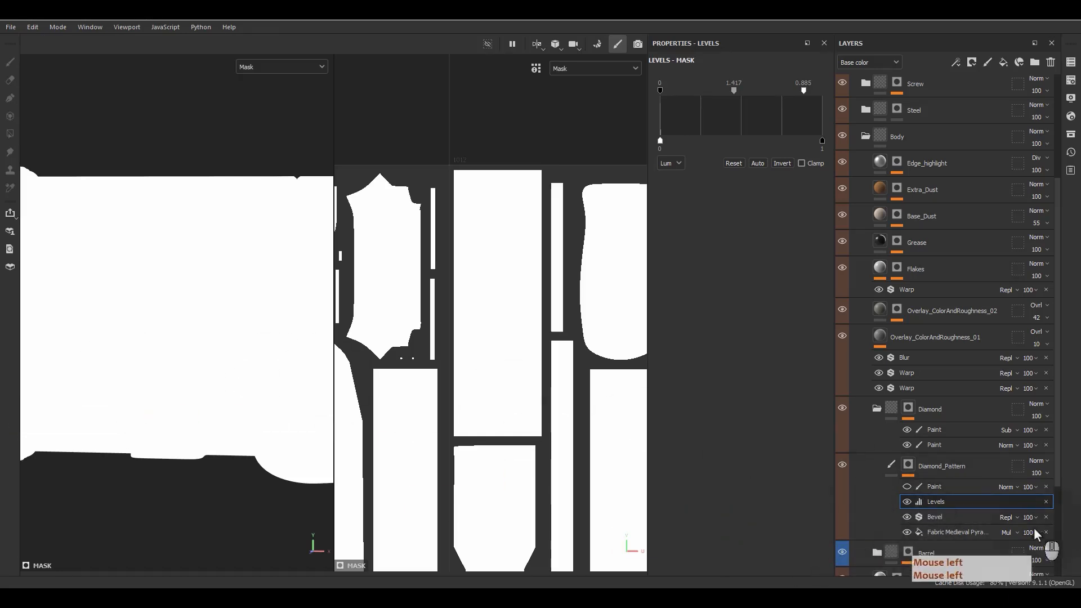
Step: Return the pattern fill to Normal blending and add a Diamond_Pattern mask anchor point
{"action": "left_click", "coordinate": [1008, 532]}
{"action": "left_click", "coordinate": [1008, 197]}
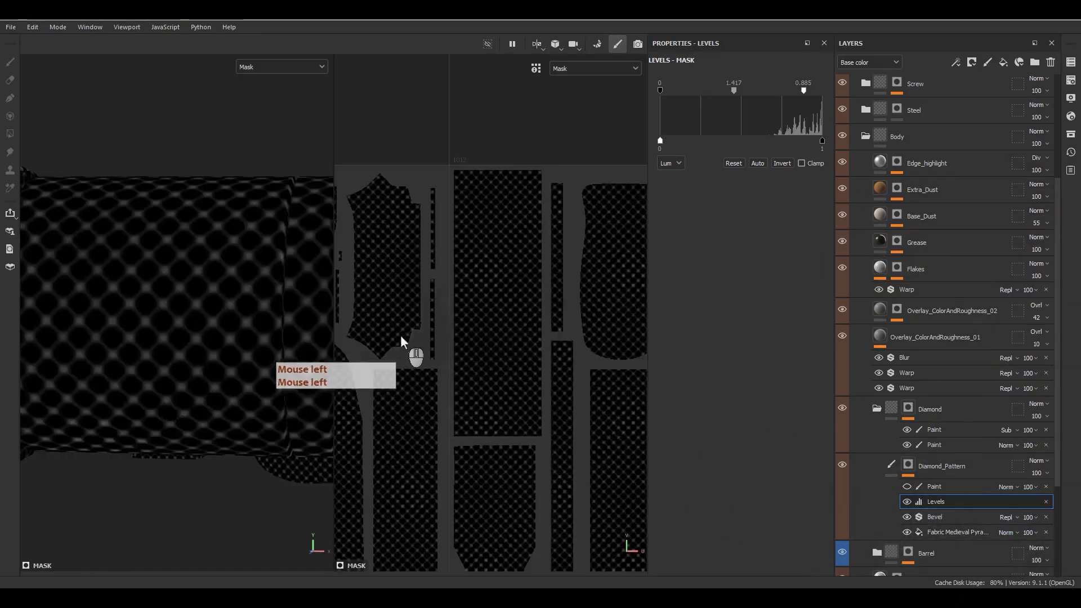
{"action": "left_click_drag", "start_coordinate": [236, 324], "coordinate": [210, 330], "text": "alt"}
{"action": "right_click", "coordinate": [929, 498]}
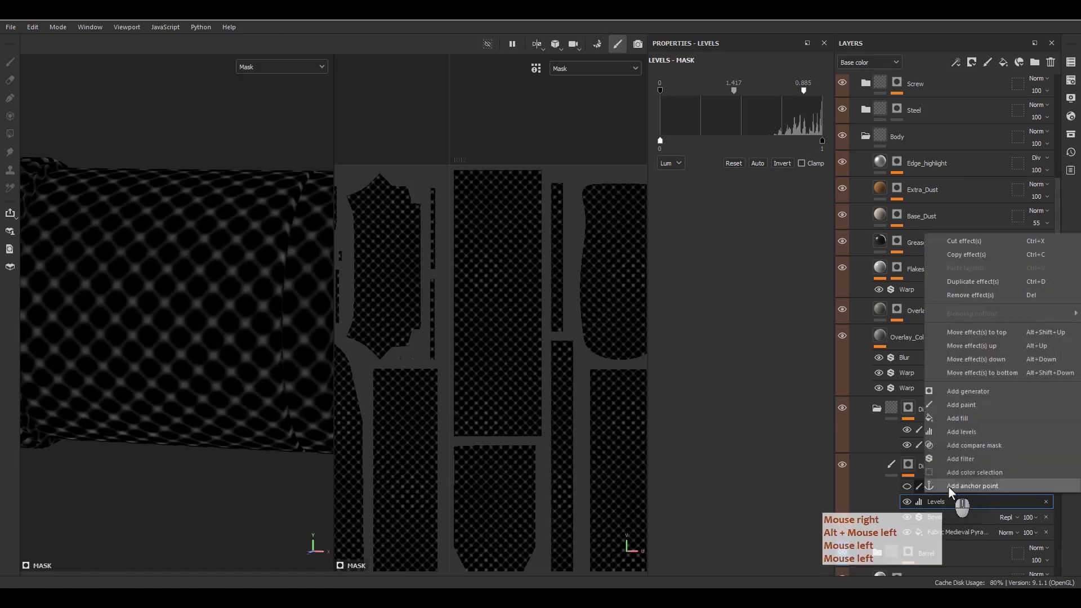
{"action": "left_click", "coordinate": [948, 486]}
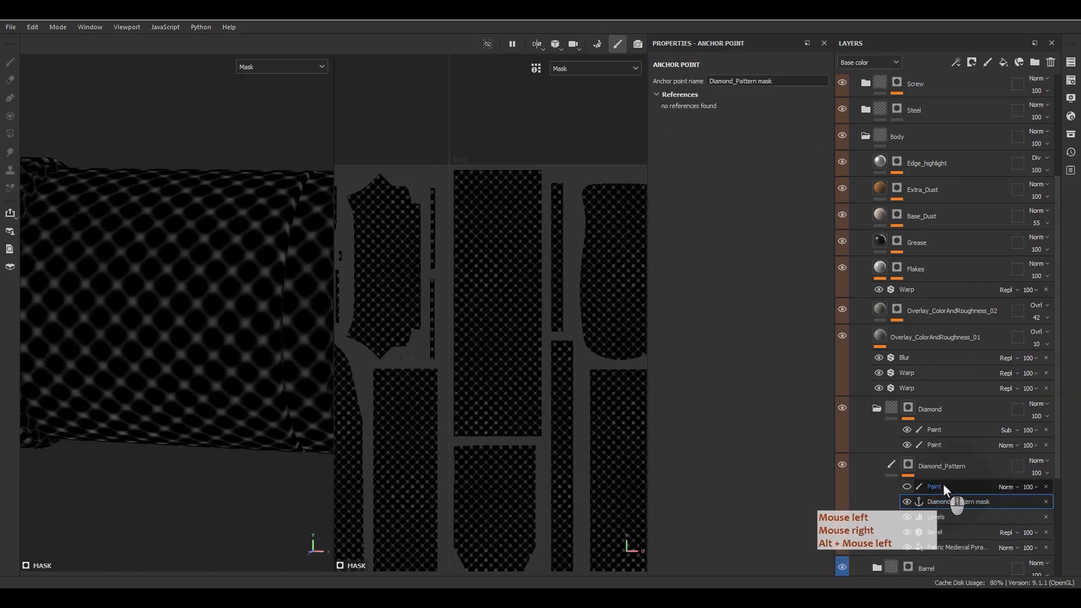
Step: Add a Fill above Paint using the Diamond_Pattern mask anchor as grayscale
{"action": "left_click", "coordinate": [943, 485]}
{"action": "right_click", "coordinate": [943, 485]}
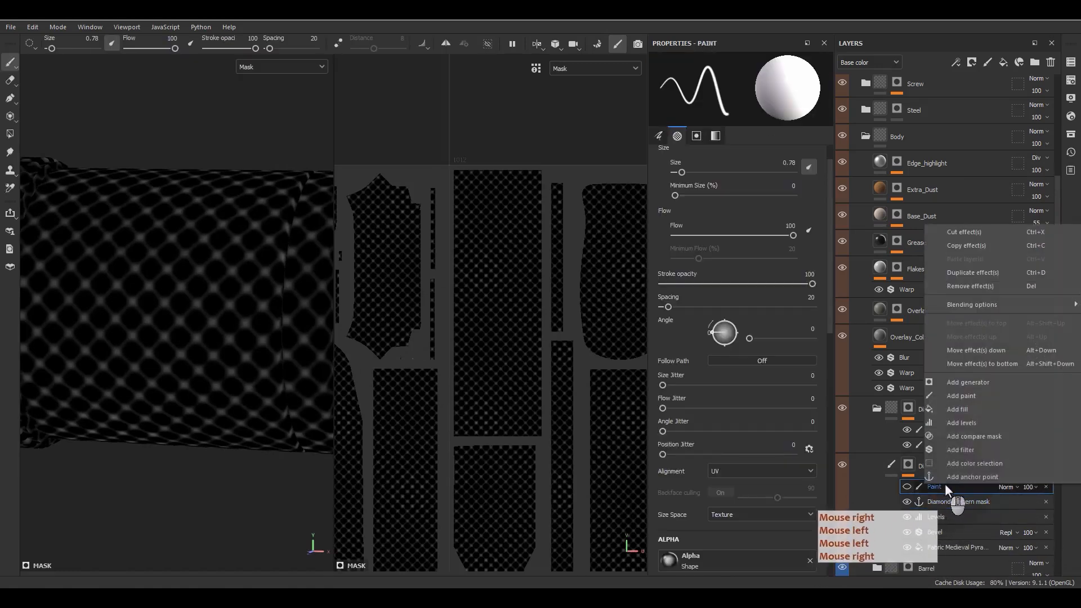
{"action": "left_click", "coordinate": [959, 410]}
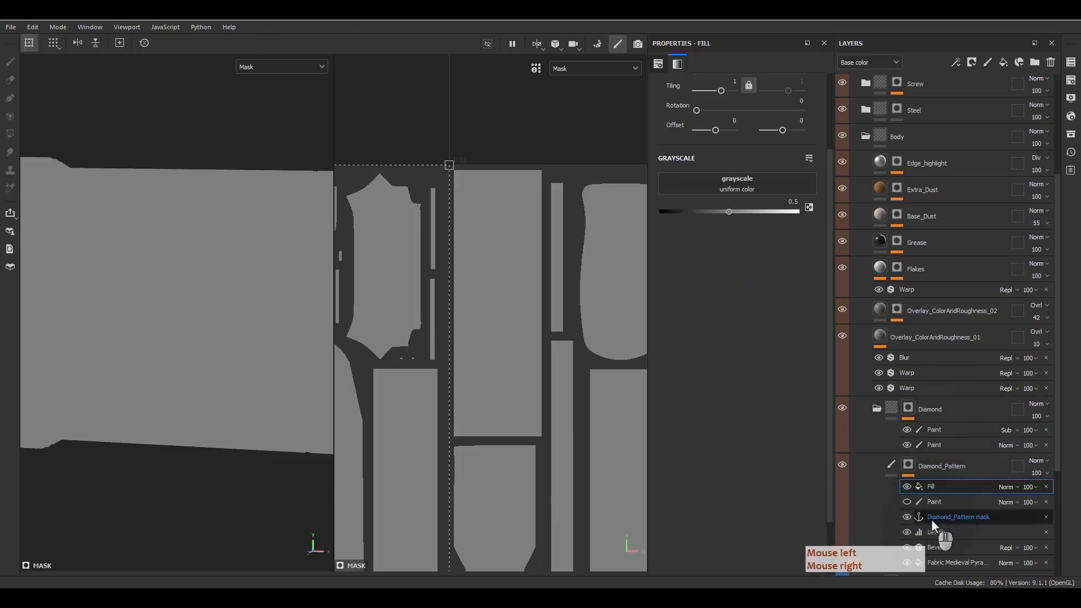
{"action": "left_click_drag", "start_coordinate": [967, 516], "coordinate": [862, 409]}
{"action": "left_click", "coordinate": [760, 189]}
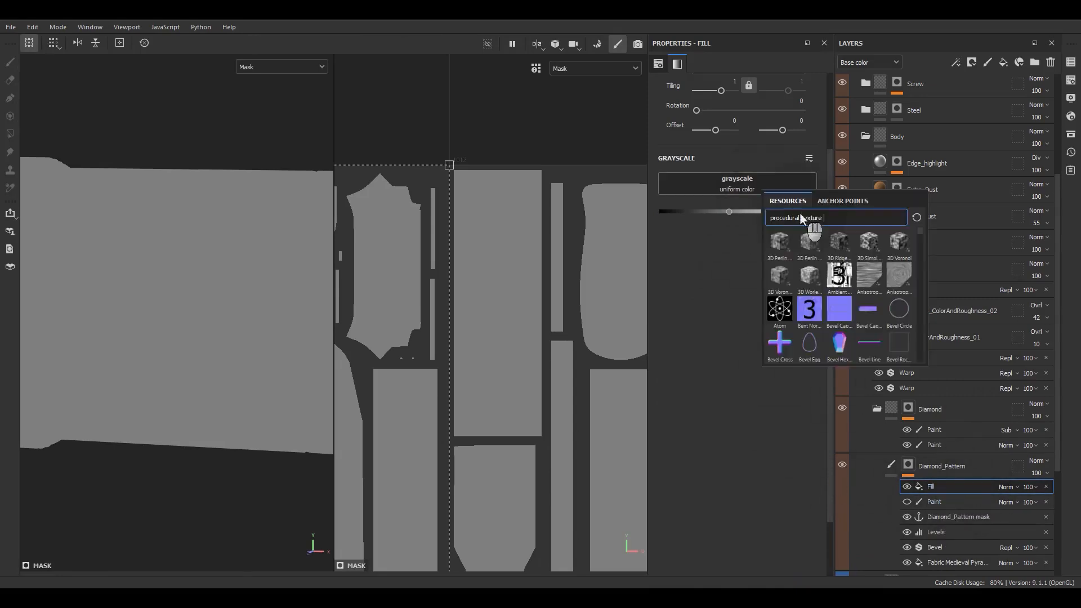
{"action": "left_click", "coordinate": [842, 199]}
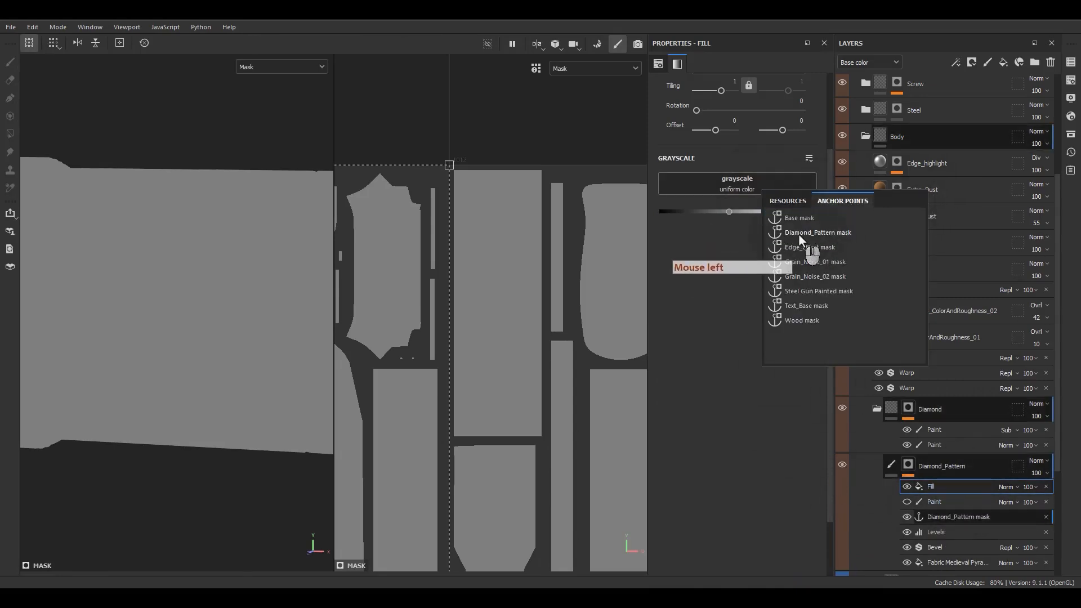
{"action": "left_click", "coordinate": [799, 235]}
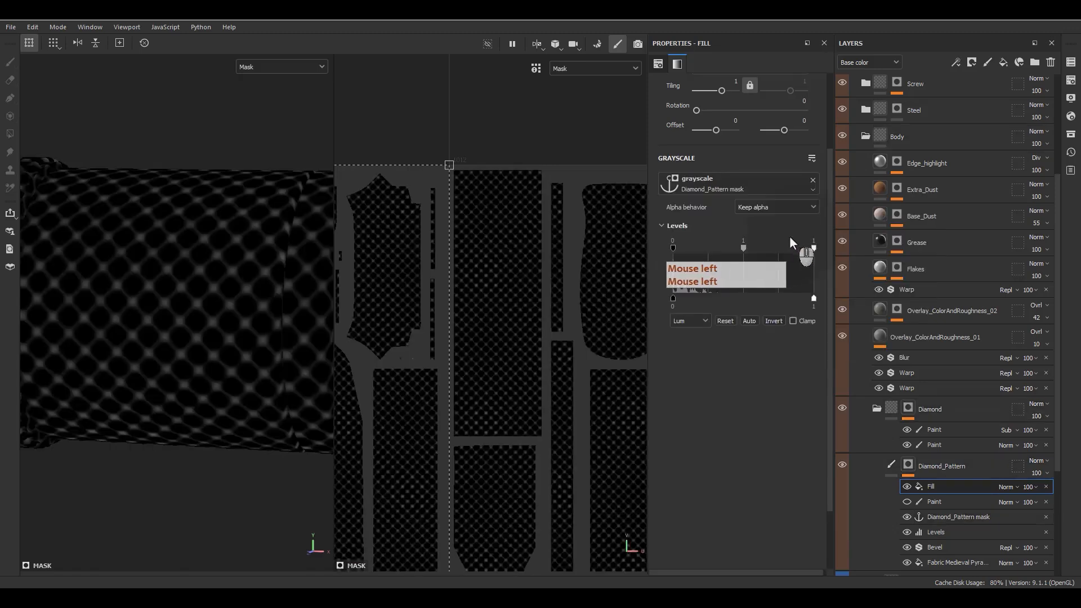
Step: Set that fill to Multiply, re-show Paint, and add another fill to the mask
{"action": "left_click", "coordinate": [1010, 487]}
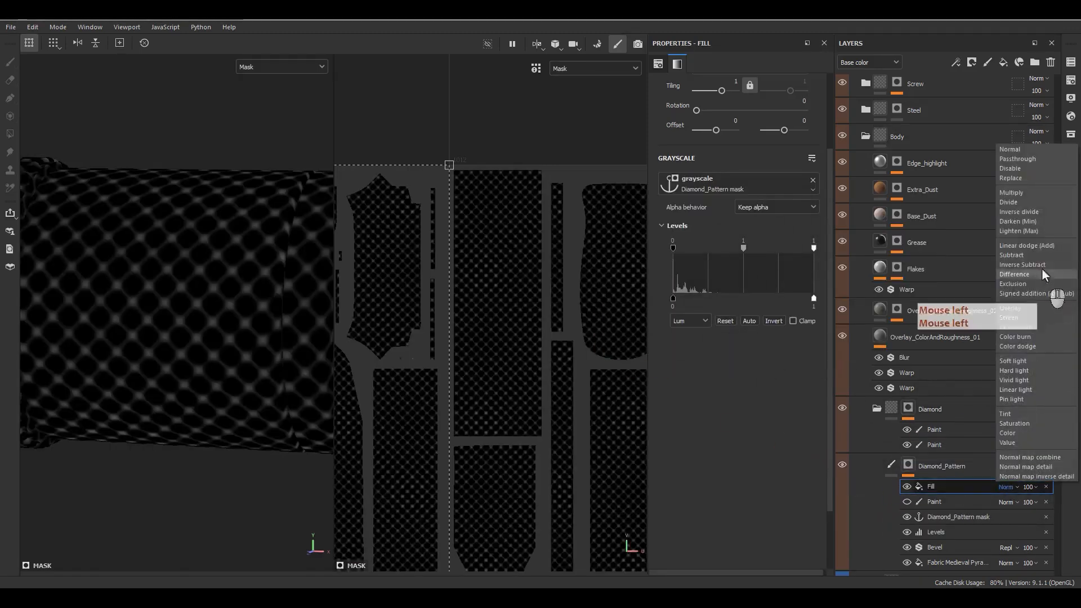
{"action": "left_click", "coordinate": [1017, 195]}
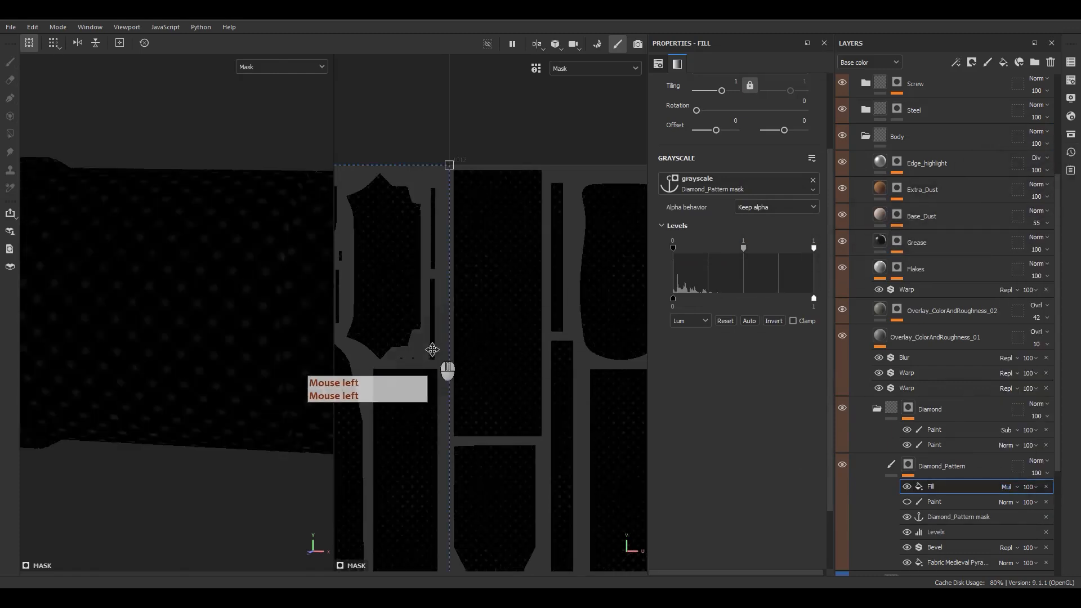
{"action": "scroll", "coordinate": [225, 332], "scroll_direction": "down", "scroll_amount": 3}
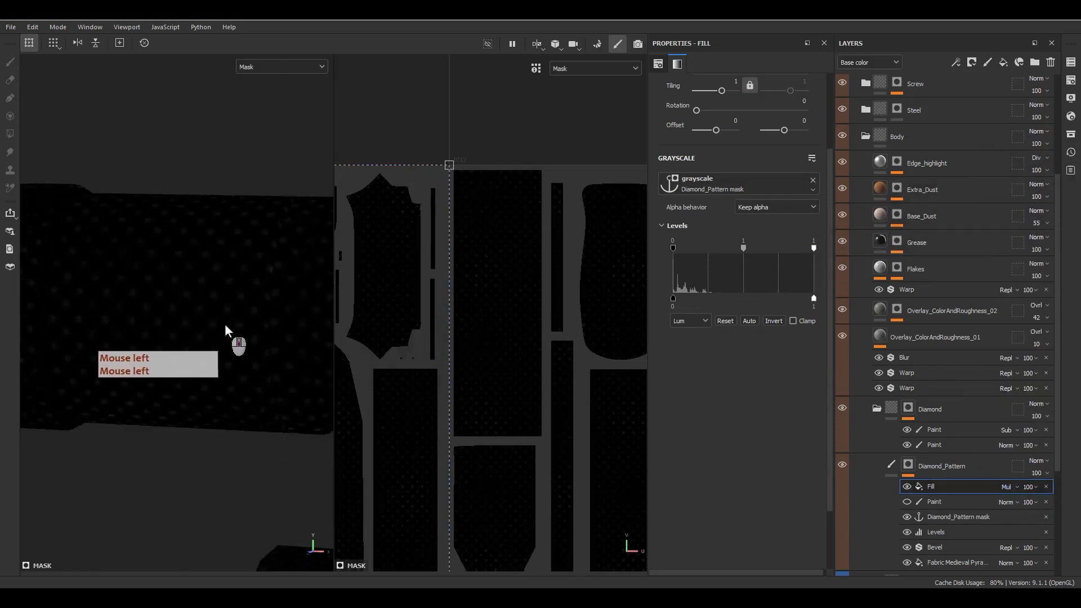
{"action": "left_click", "coordinate": [907, 502]}
{"action": "scroll", "coordinate": [241, 320], "scroll_direction": "up", "scroll_amount": 3}
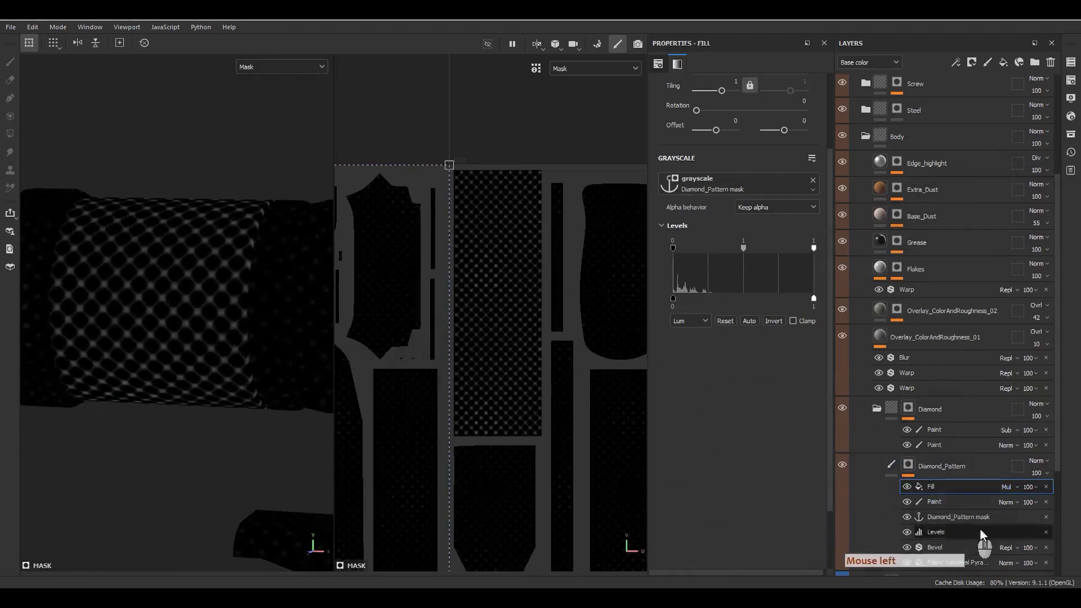
{"action": "left_click", "coordinate": [947, 517]}
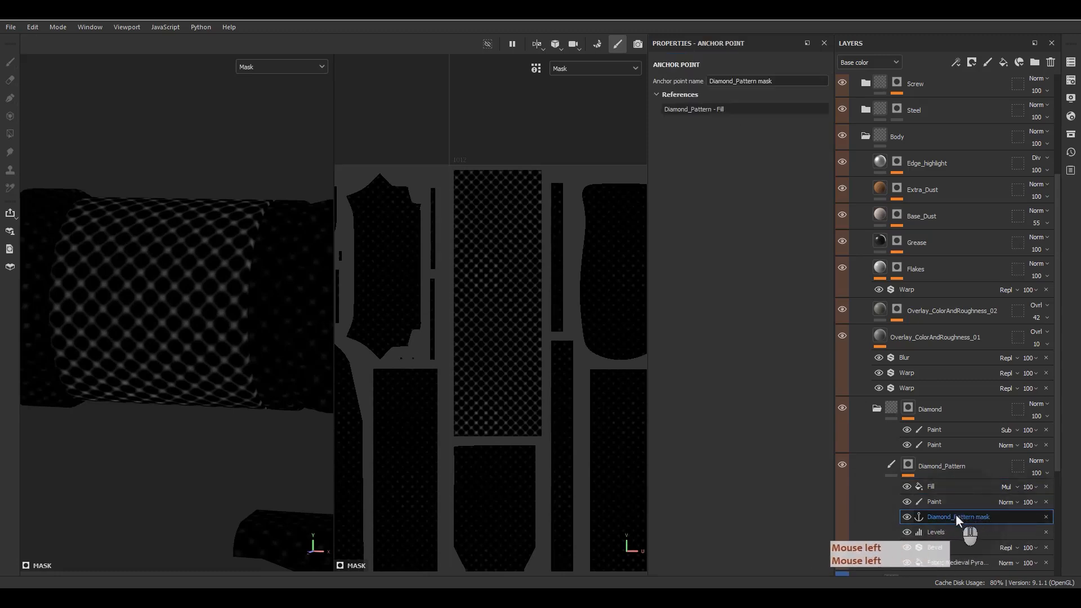
{"action": "right_click", "coordinate": [954, 514]}
{"action": "left_click", "coordinate": [954, 444]}
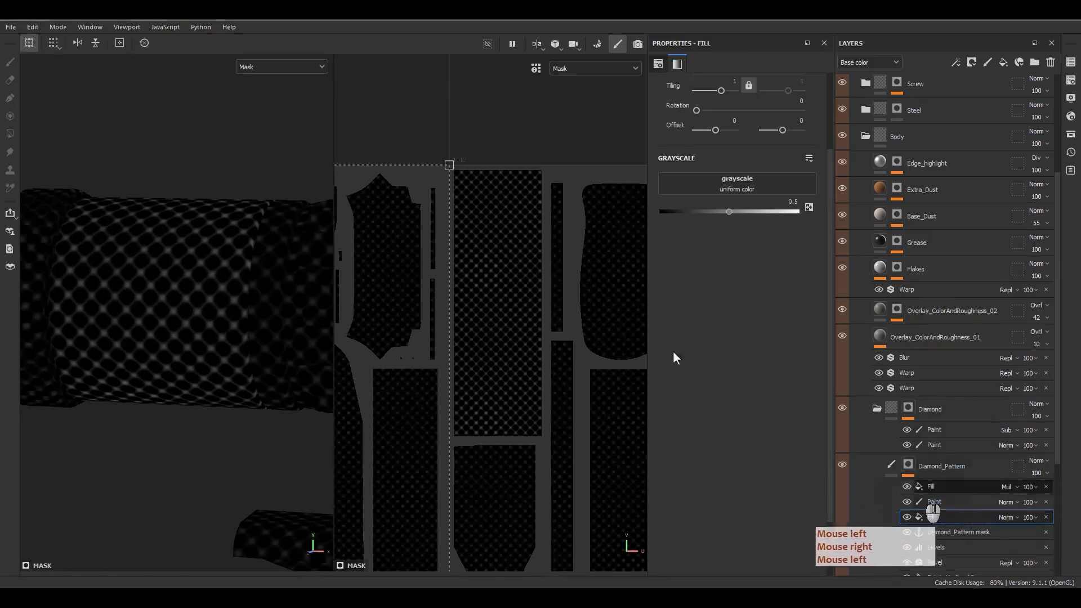
Step: Set the new fill's grayscale to 0 (black)
{"action": "left_click_drag", "start_coordinate": [698, 215], "coordinate": [585, 224]}
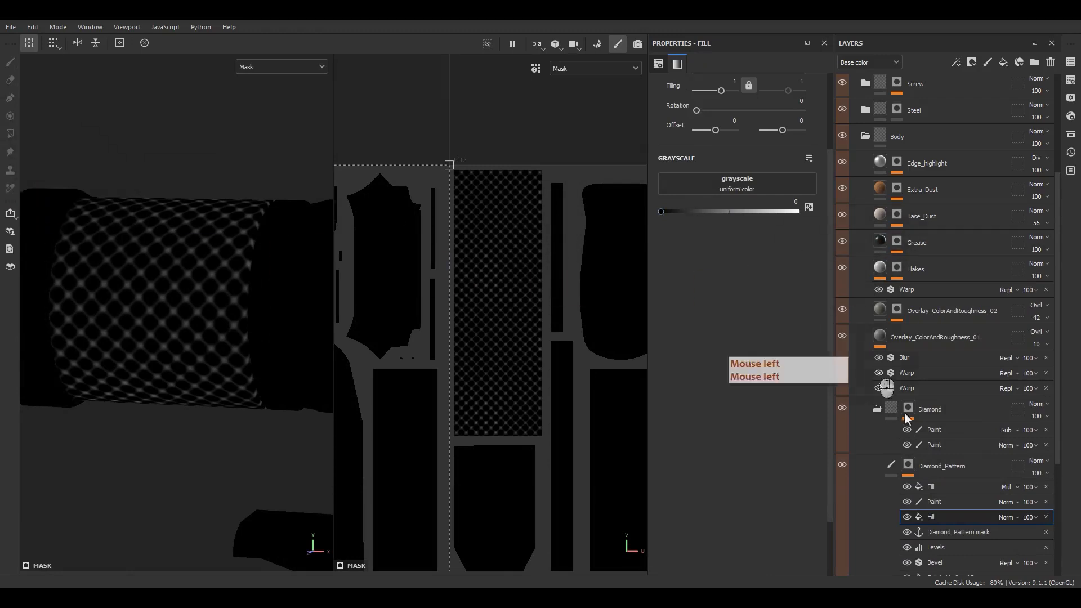
{"action": "scroll", "coordinate": [960, 534], "scroll_direction": "down", "scroll_amount": 2}
{"action": "scroll", "coordinate": [960, 535], "scroll_direction": "down", "scroll_amount": 1}
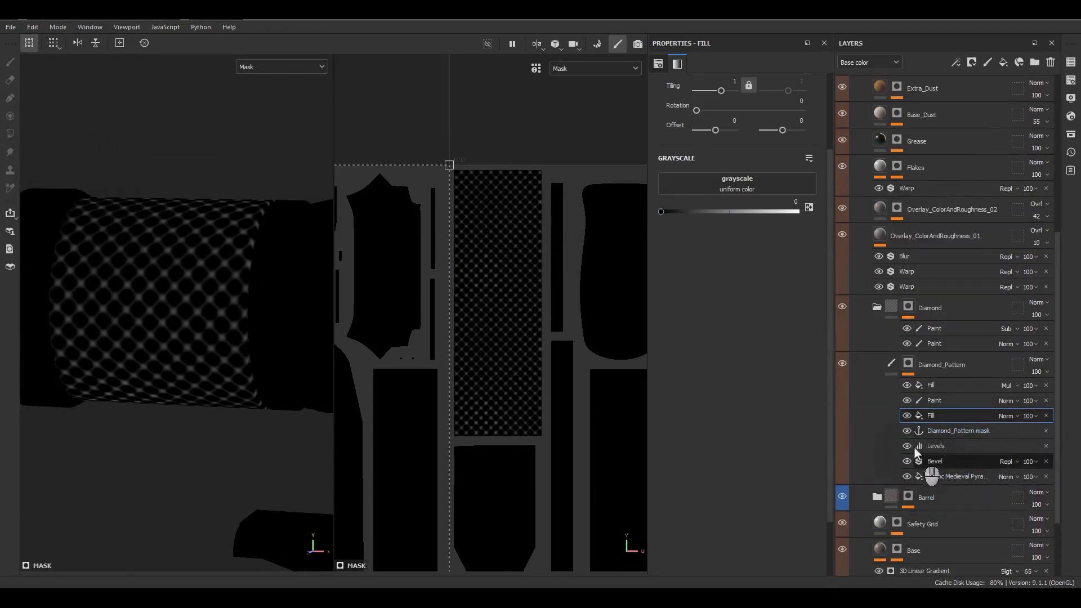
{"action": "left_click_drag", "start_coordinate": [914, 451], "coordinate": [896, 430]}
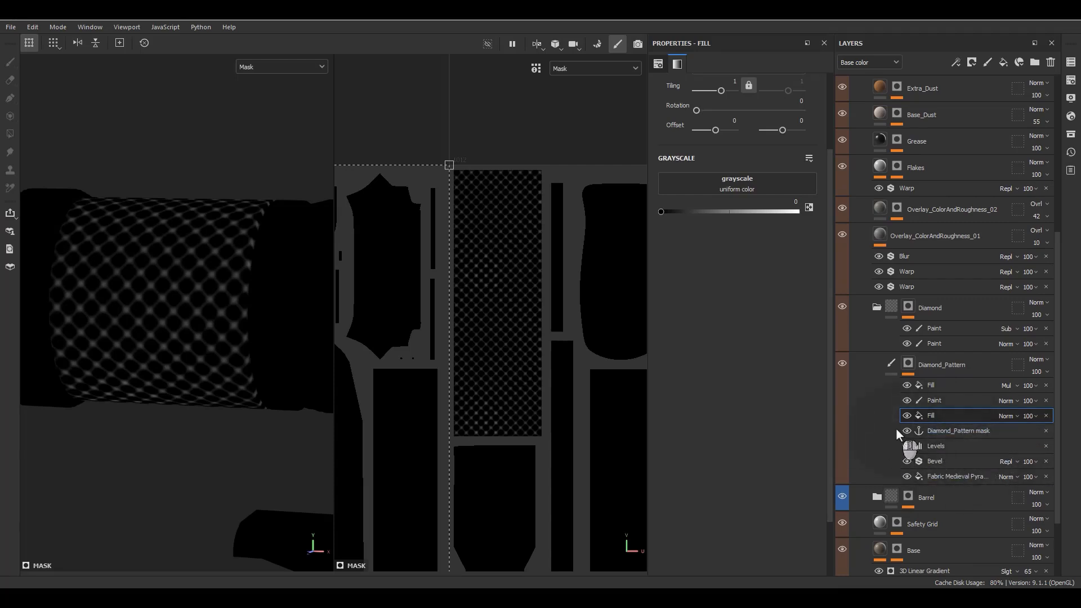
Step: Toggle the multiplied fill and Paint visibility to check the mask, then restore both
{"action": "left_click", "coordinate": [906, 400]}
{"action": "left_click", "coordinate": [906, 385]}
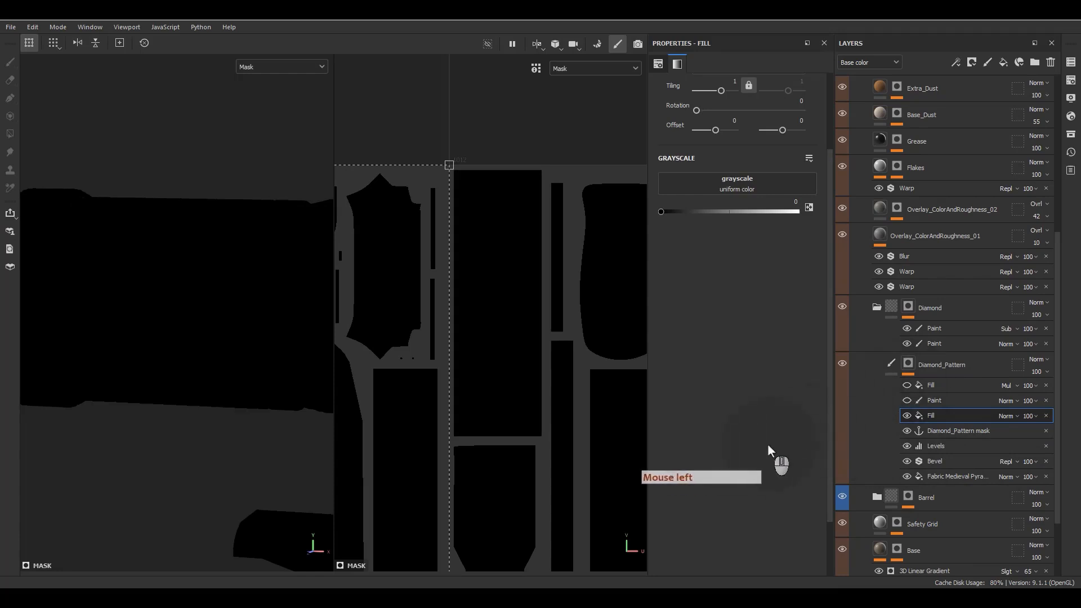
{"action": "left_click", "coordinate": [908, 400]}
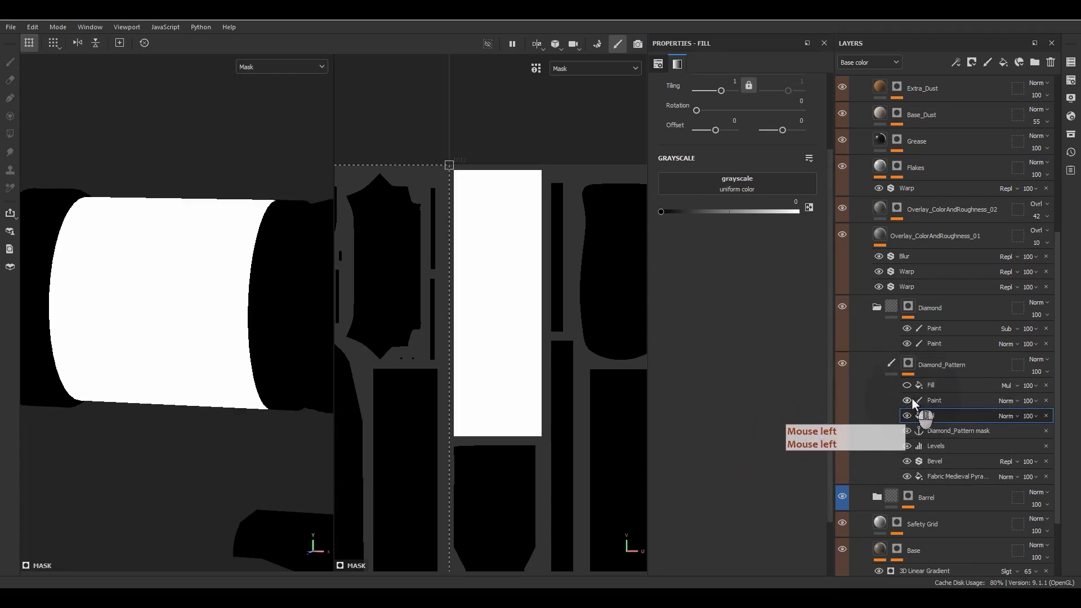
{"action": "left_click", "coordinate": [906, 385]}
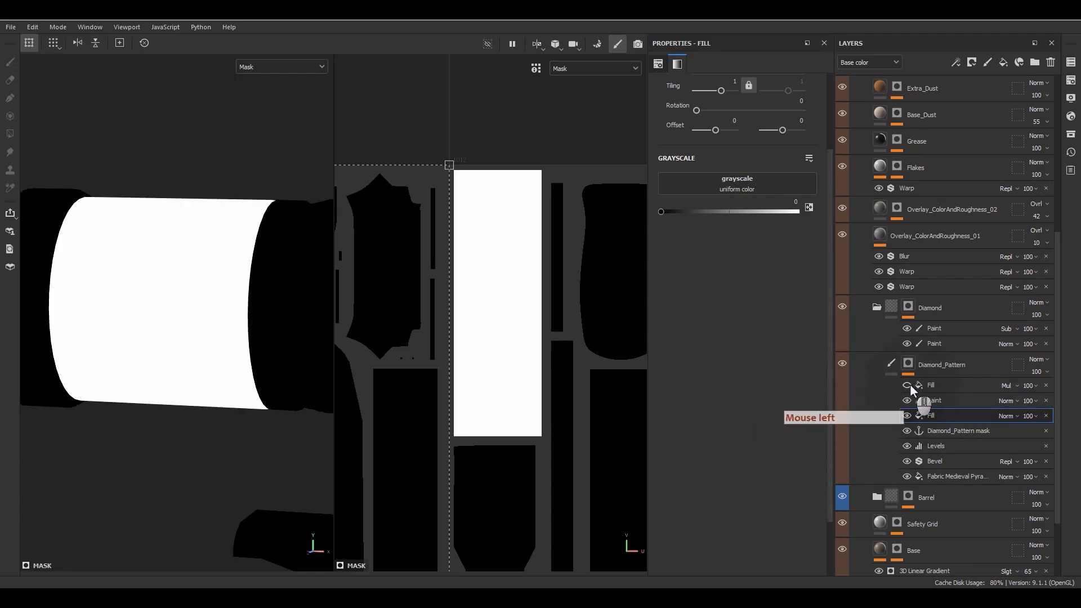
{"action": "left_click", "coordinate": [906, 385]}
{"action": "left_click", "coordinate": [987, 387]}
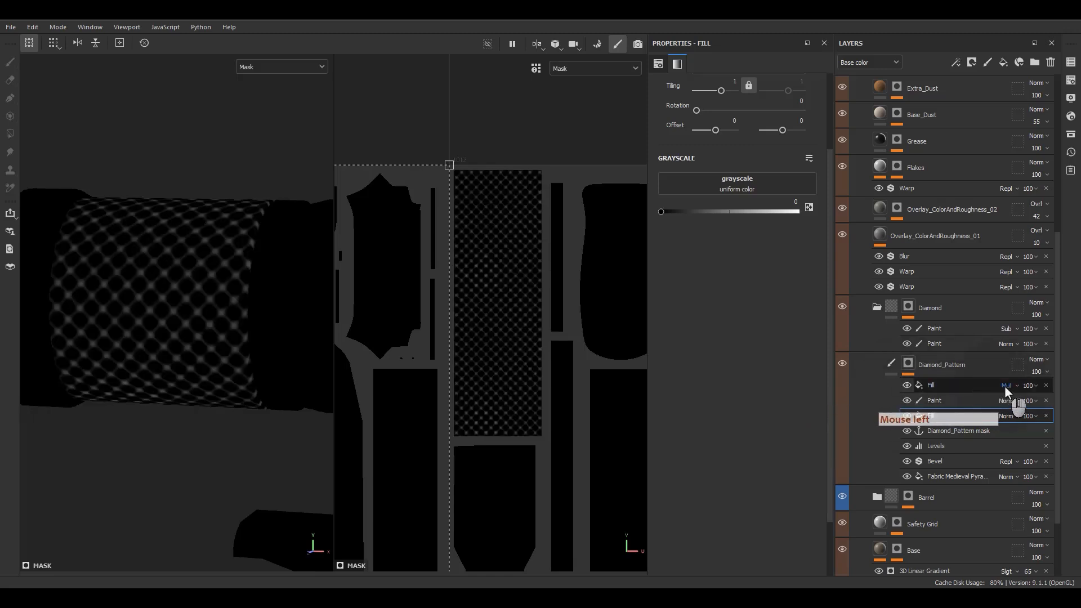
{"action": "left_click", "coordinate": [938, 387]}
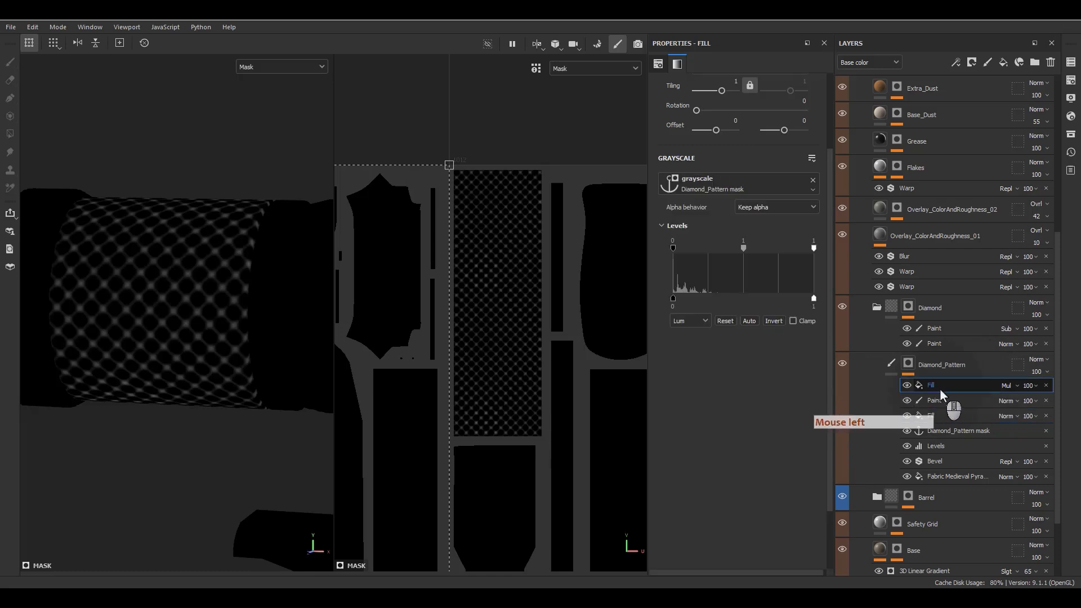
{"action": "left_click", "coordinate": [939, 417]}
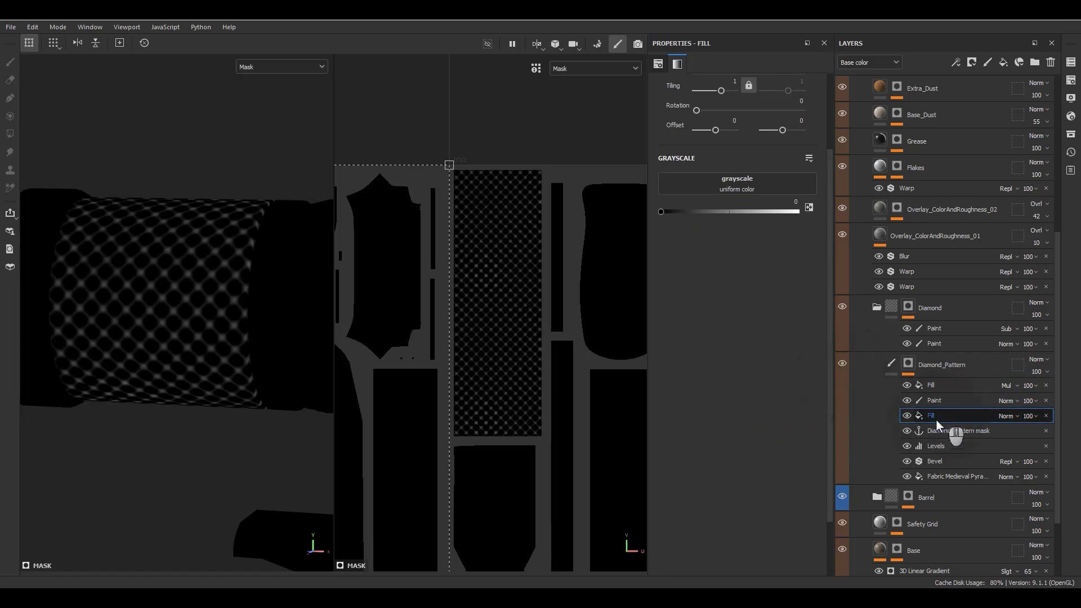
{"action": "left_click", "coordinate": [891, 363]}
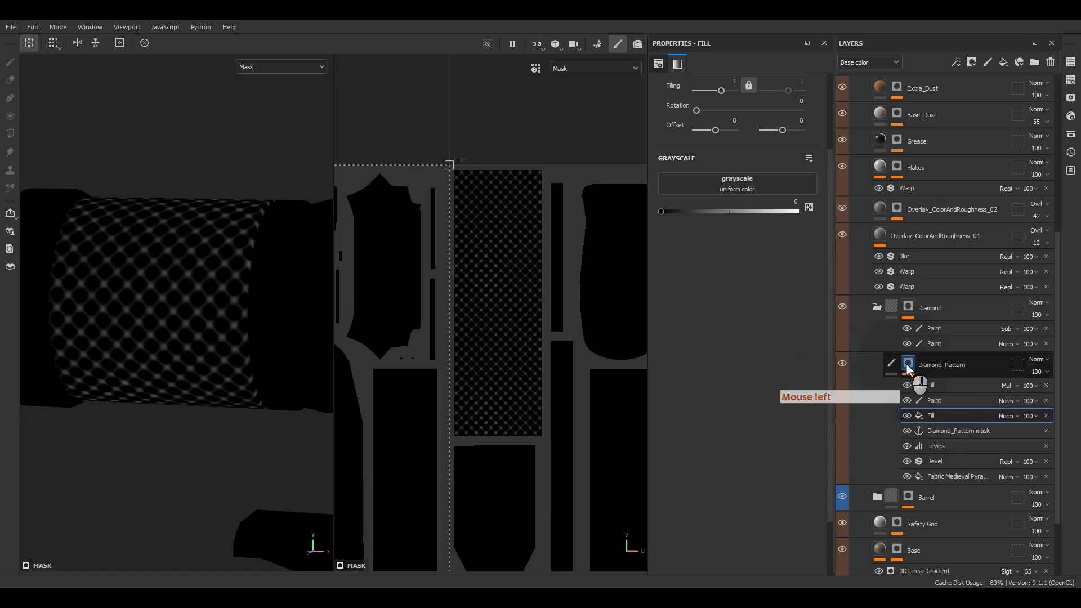
Step: Add a new fill layer named Diamond above Diamond_Pattern
{"action": "left_click", "coordinate": [845, 394]}
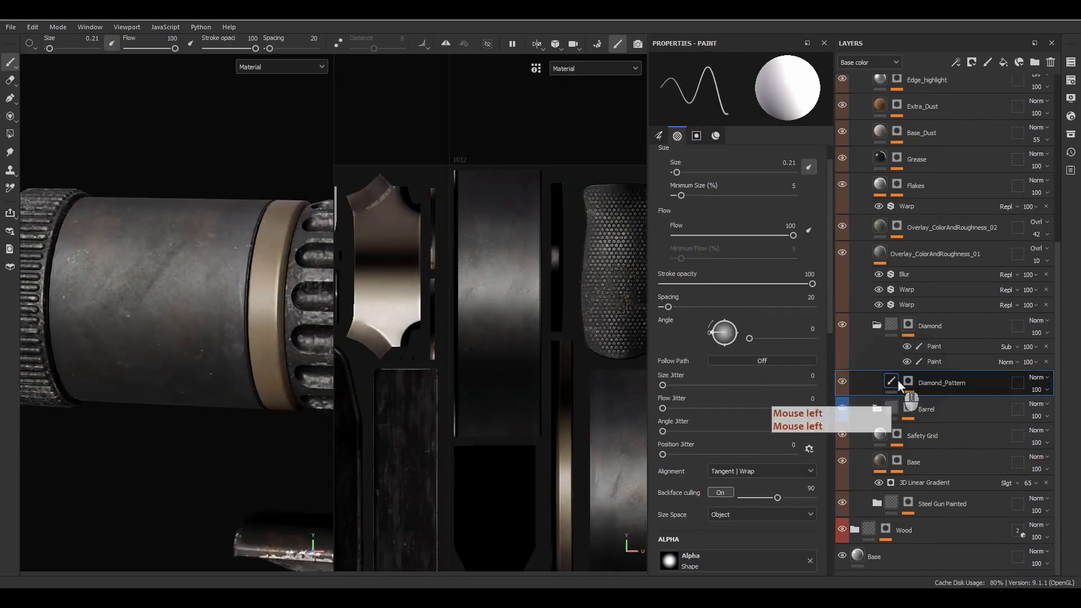
{"action": "left_click", "coordinate": [1000, 64]}
{"action": "double_click", "coordinate": [905, 383]}
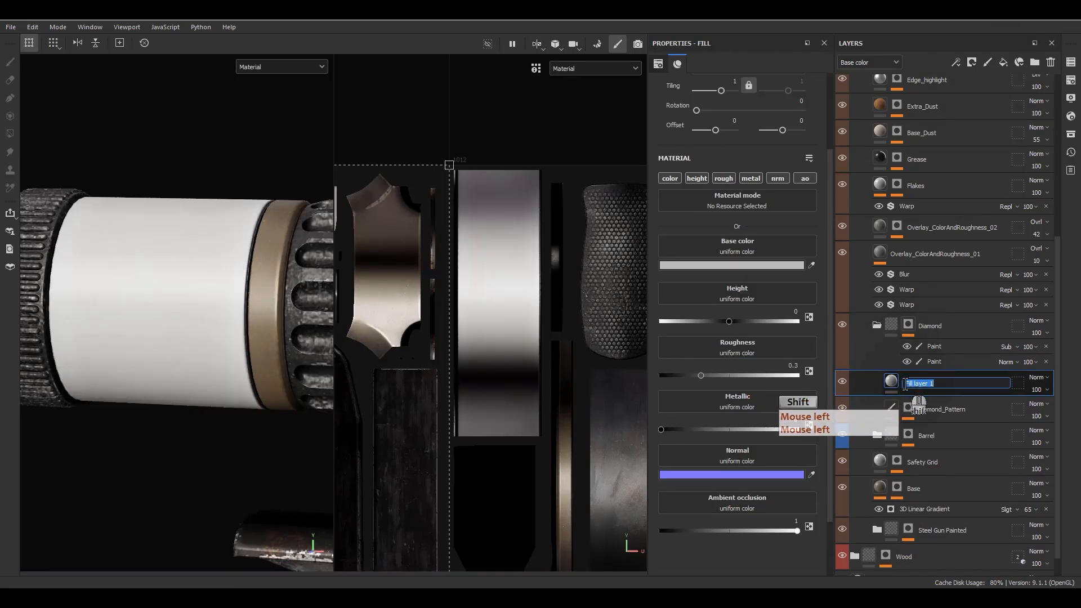
{"action": "key", "text": "Return"}
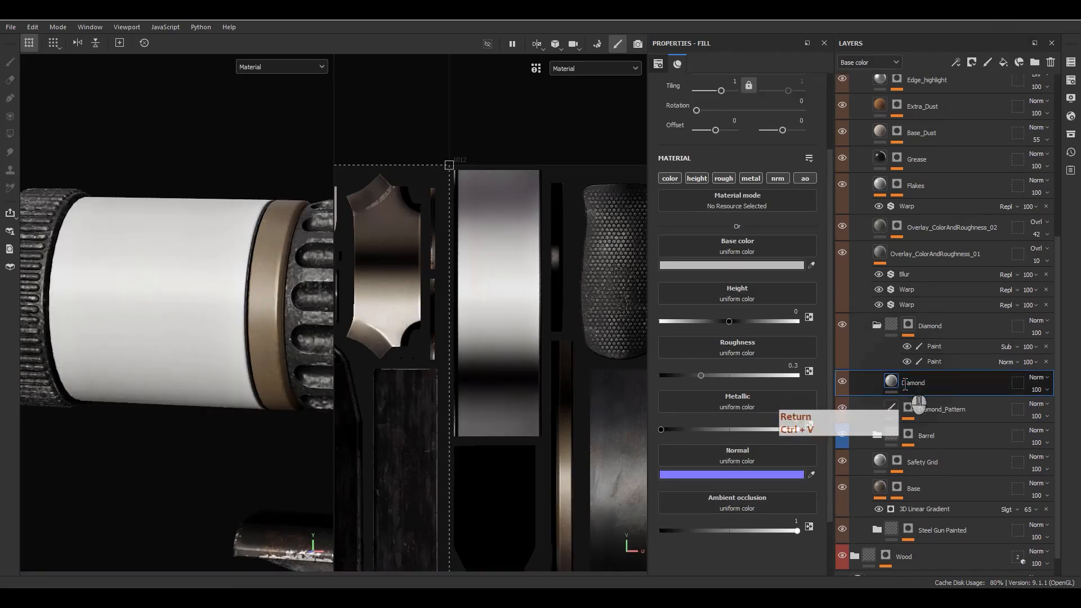
Step: Give the Diamond layer a black mask containing a fill
{"action": "right_click", "coordinate": [932, 387]}
{"action": "left_click", "coordinate": [994, 76]}
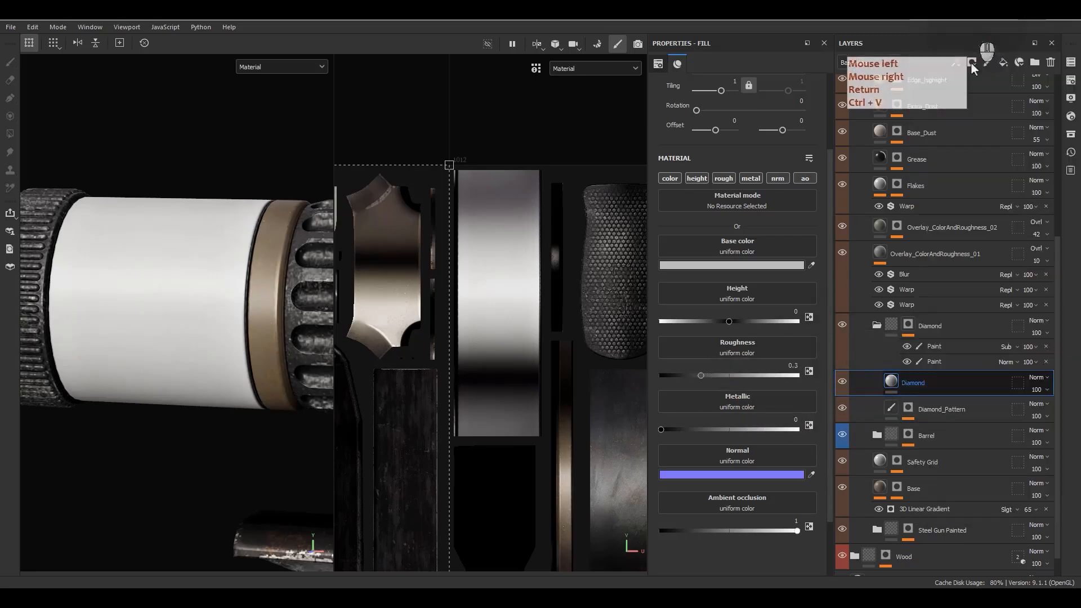
{"action": "right_click", "coordinate": [911, 380]}
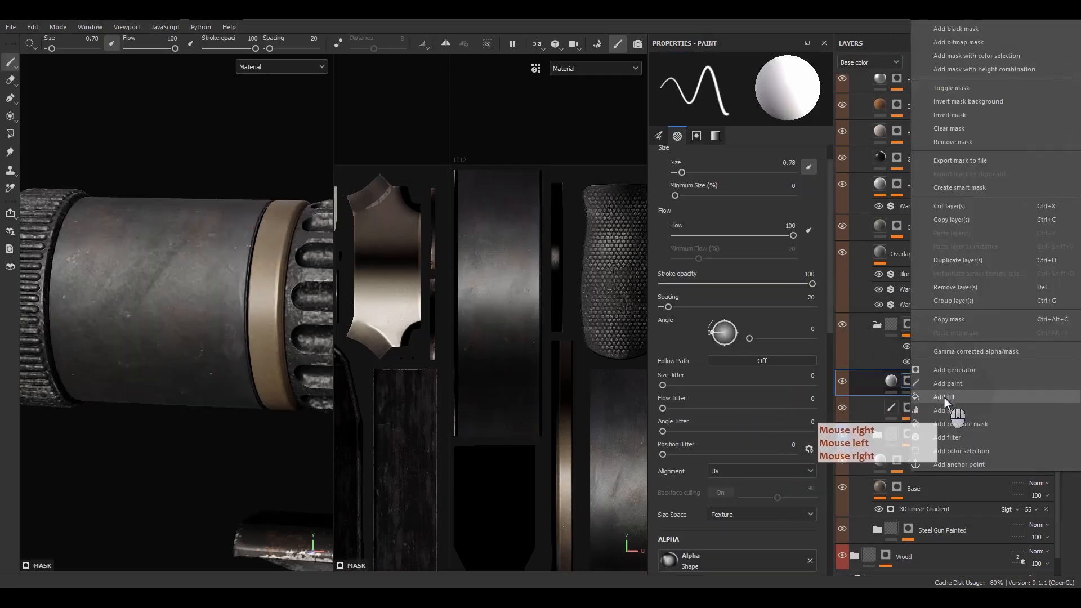
{"action": "left_click", "coordinate": [943, 397]}
{"action": "left_click", "coordinate": [907, 425], "text": "alt"}
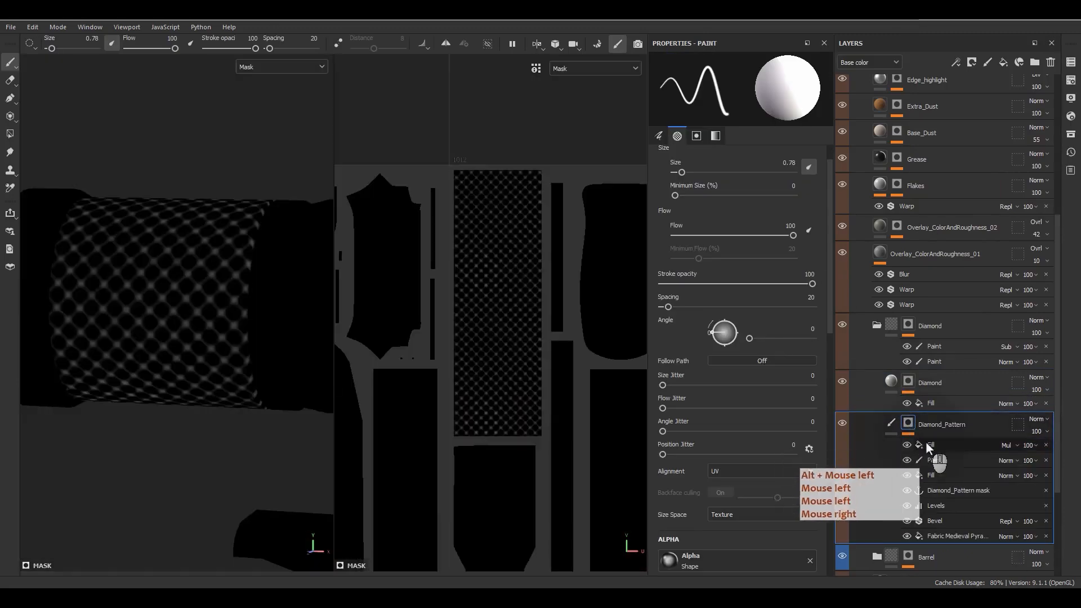
Step: Add an anchor point named Diamond_Pattern atop Diamond_Pattern's mask stack
{"action": "left_click", "coordinate": [926, 442]}
{"action": "right_click", "coordinate": [926, 442]}
{"action": "left_click", "coordinate": [968, 437]}
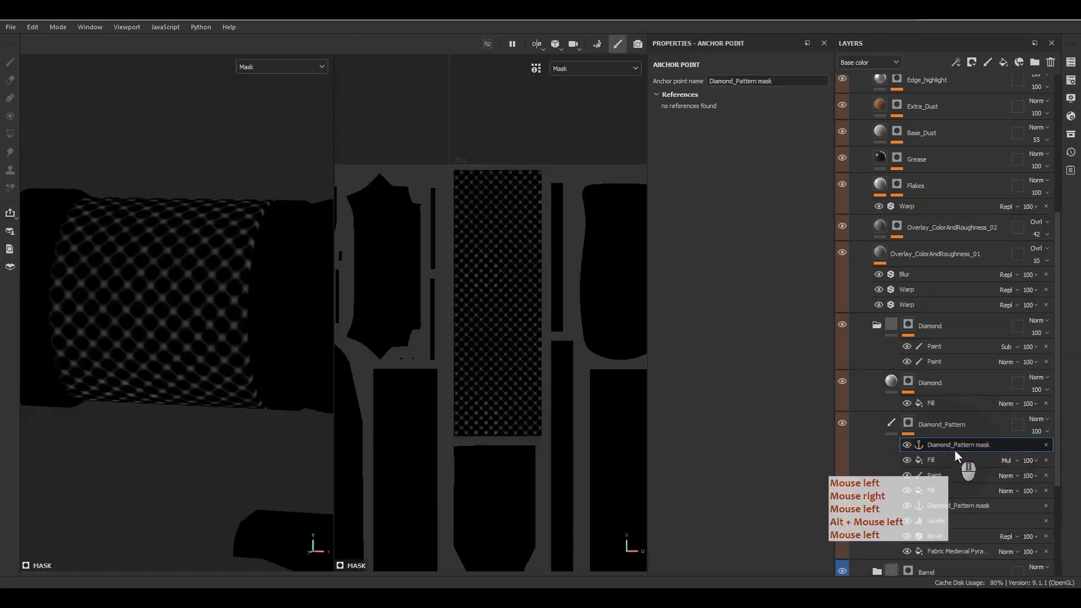
{"action": "double_click", "coordinate": [982, 445]}
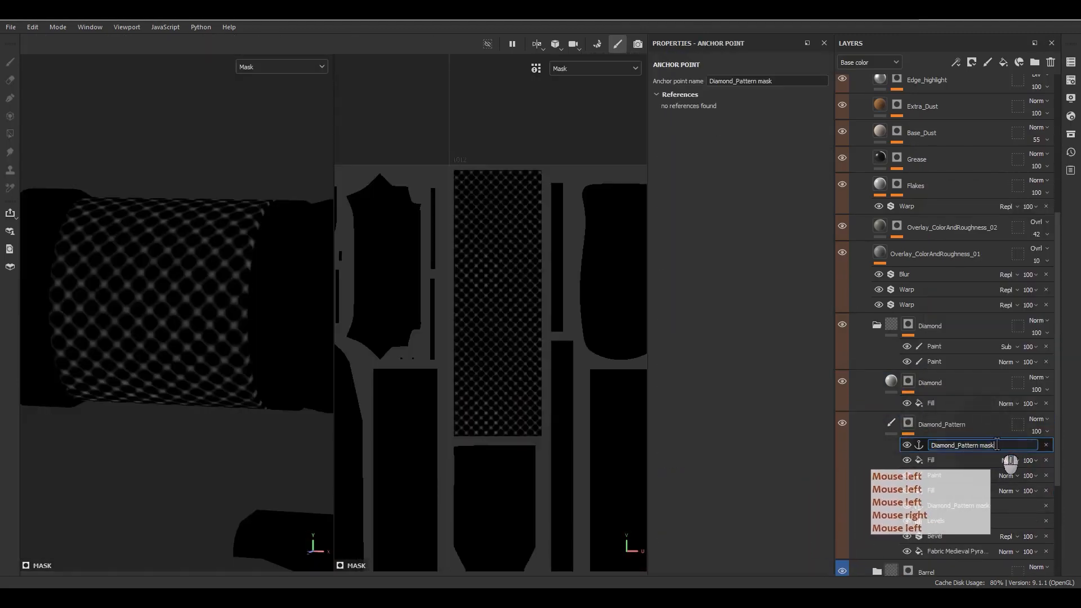
{"action": "double_click", "coordinate": [989, 445]}
{"action": "key", "text": "BackSpace"}
{"action": "key", "text": "BackSpace"}
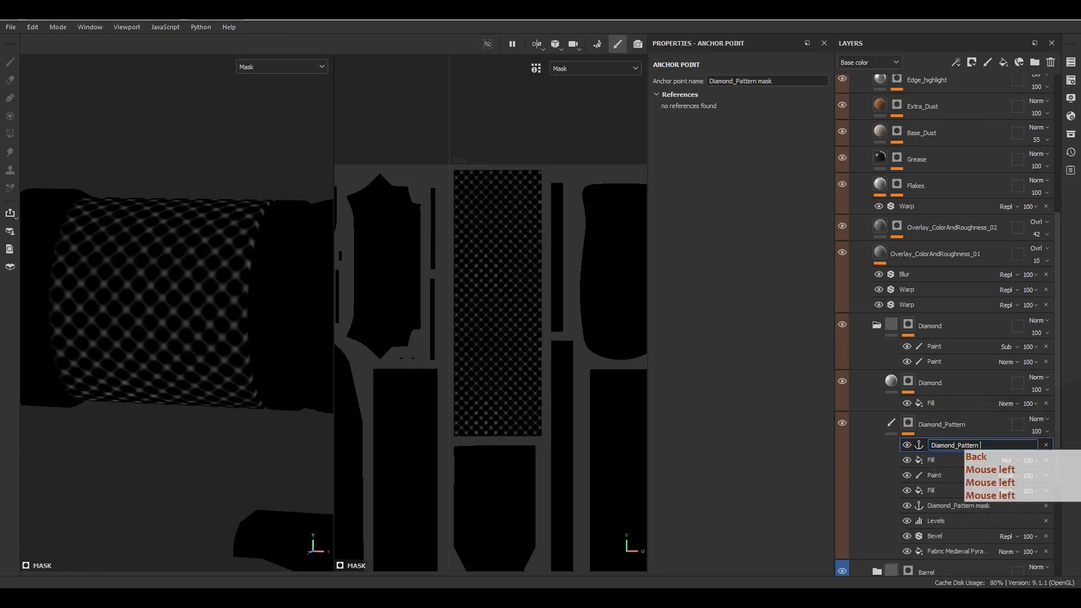
{"action": "key", "text": "Return"}
{"action": "left_click", "coordinate": [934, 403]}
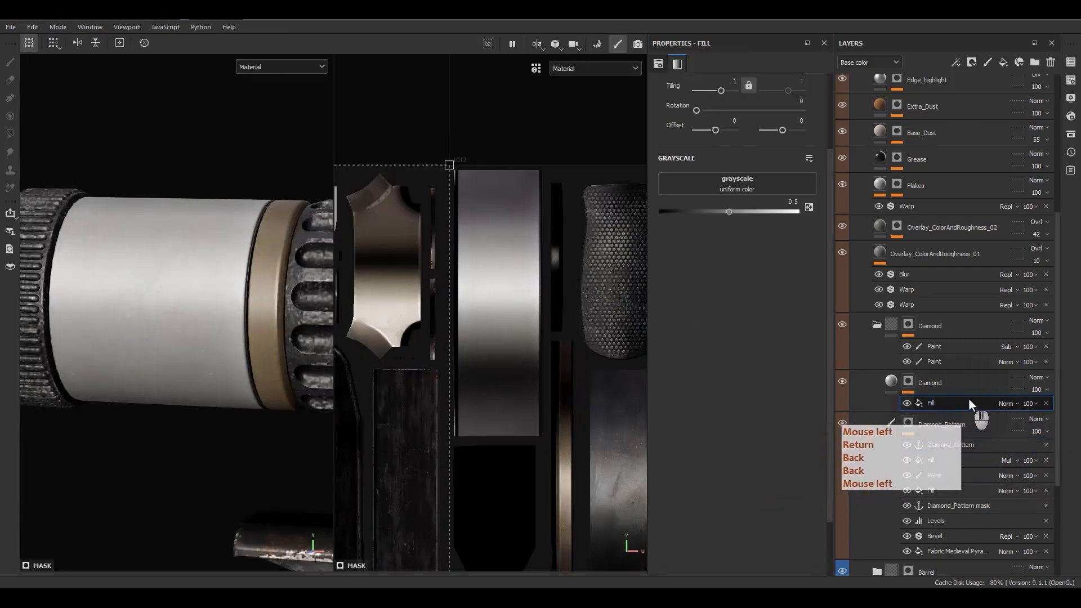
Step: Use the Diamond_Pattern anchor as the Diamond mask fill's grayscale
{"action": "left_click", "coordinate": [748, 187]}
{"action": "left_click", "coordinate": [816, 194]}
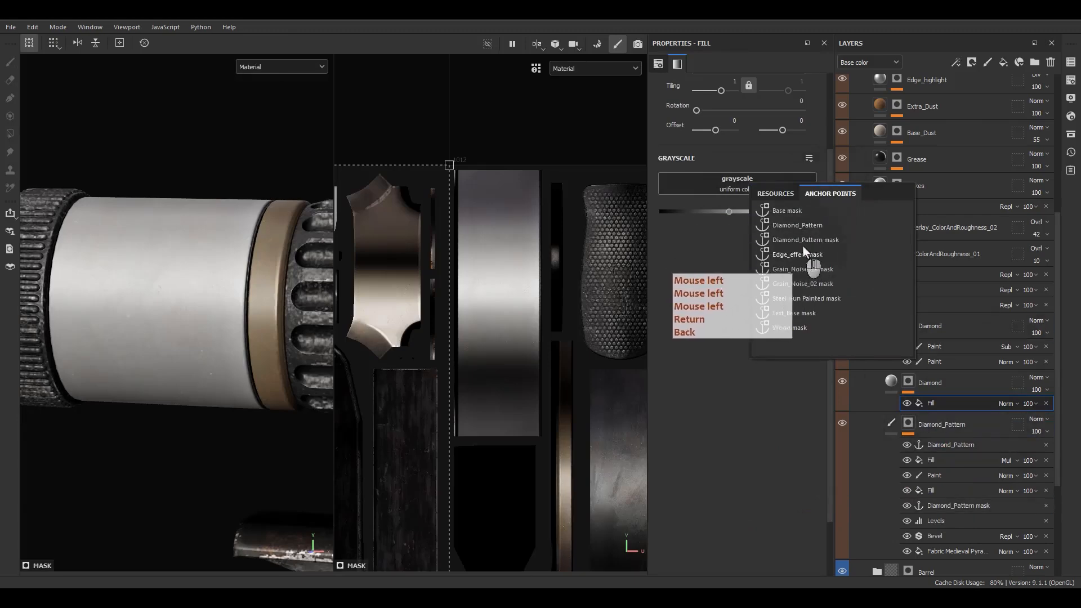
{"action": "left_click", "coordinate": [807, 227]}
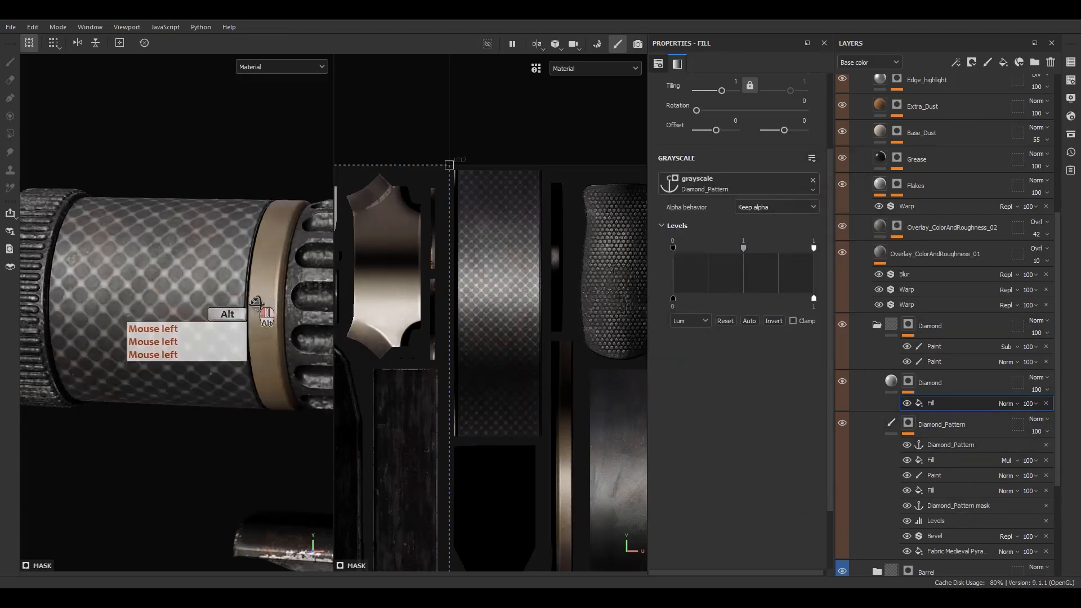
{"action": "left_click_drag", "start_coordinate": [211, 275], "coordinate": [220, 316], "text": "alt"}
Step: Set the Diamond layer's material Height to -0.02
{"action": "left_click", "coordinate": [893, 385]}
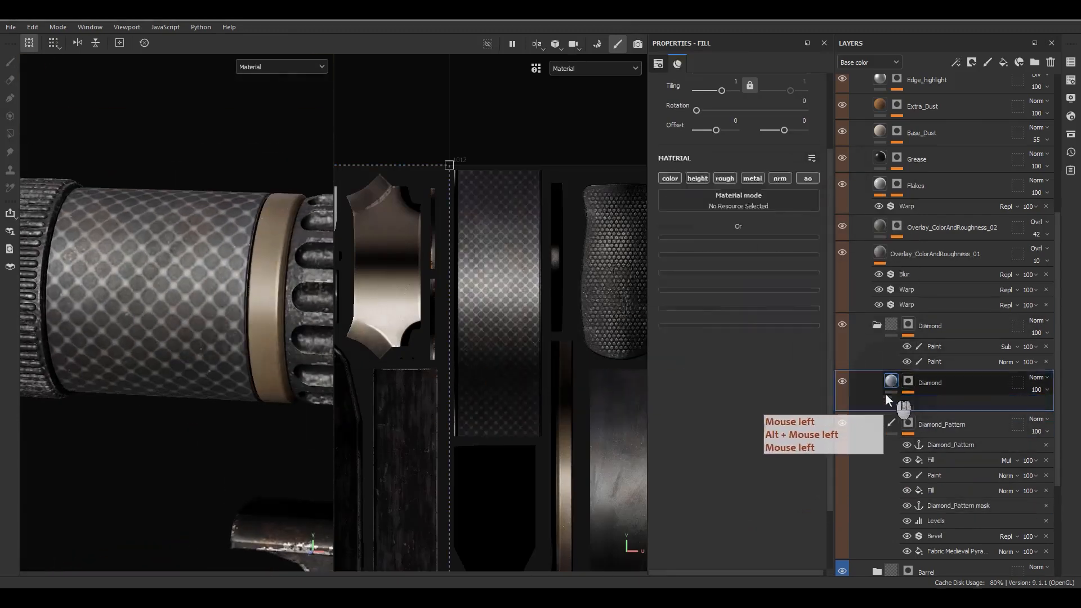
{"action": "left_click", "coordinate": [795, 312]}
{"action": "type", "text": "-.02"}
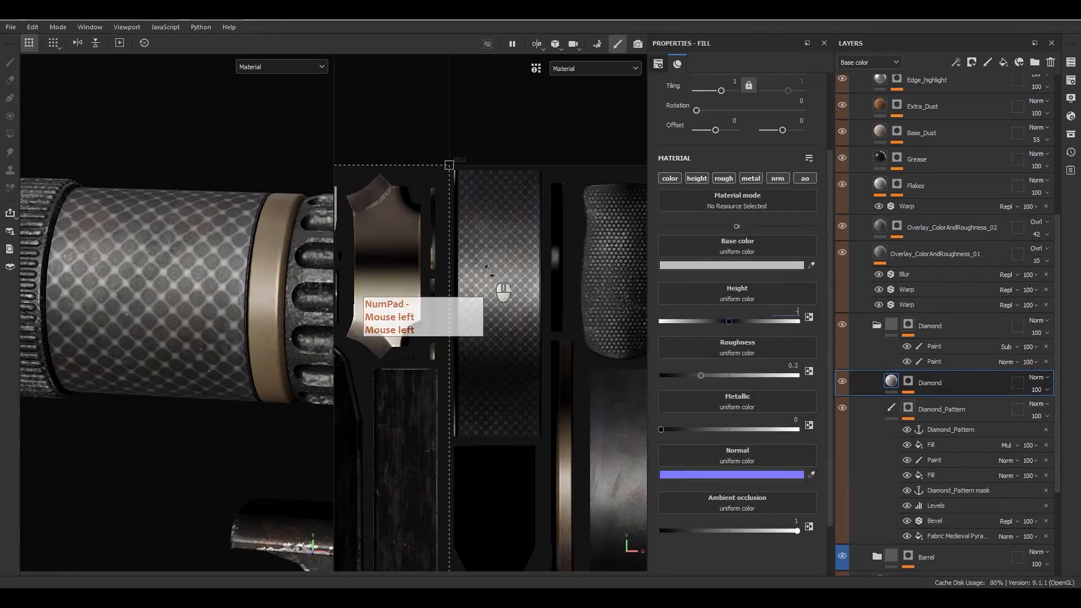
{"action": "key", "text": "Return"}
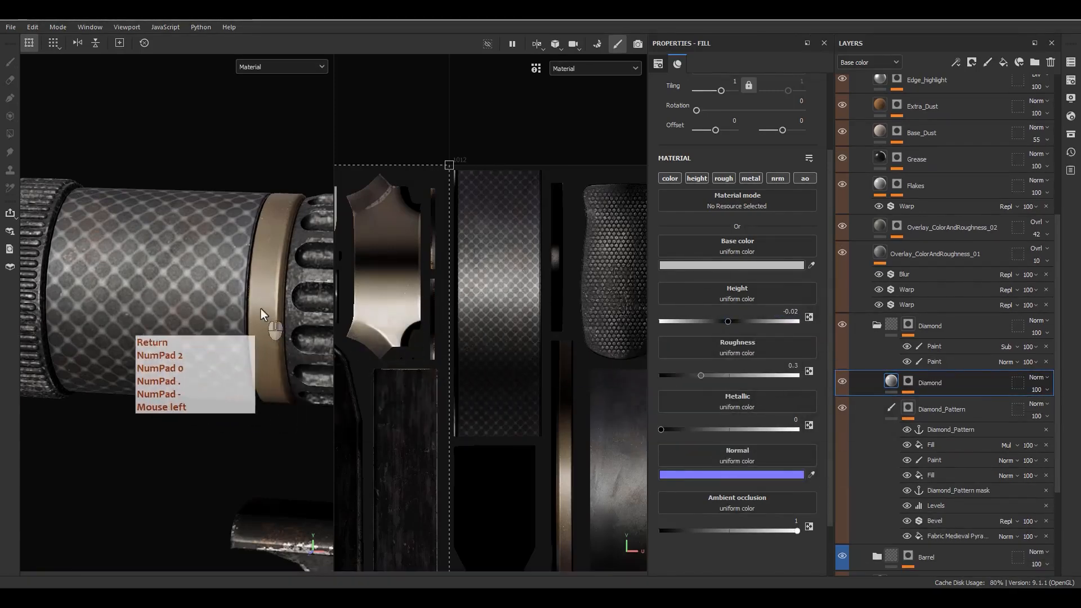
{"action": "left_click_drag", "start_coordinate": [261, 309], "coordinate": [135, 293], "text": "alt"}
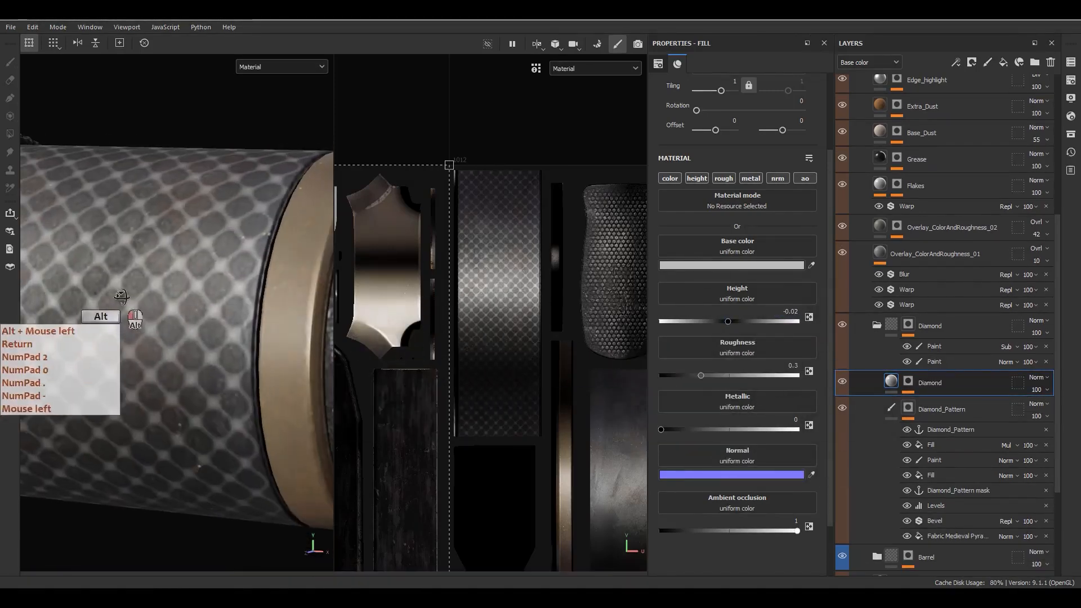
{"action": "left_click", "coordinate": [889, 406]}
{"action": "left_click", "coordinate": [894, 386]}
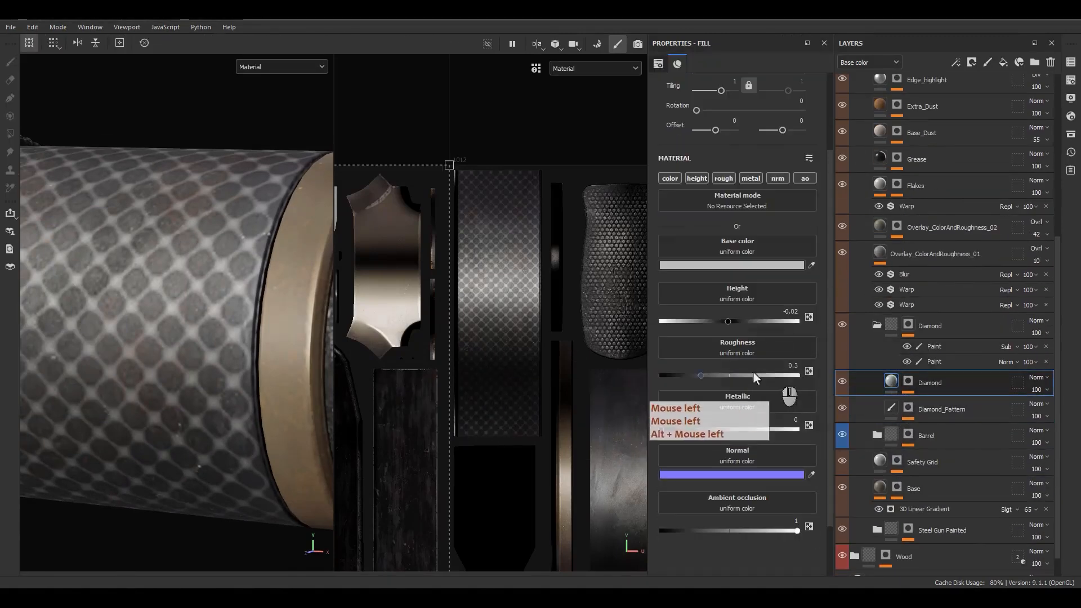
Step: Restrict the Diamond fill to the height channel and drag its Height to about -0.18
{"action": "left_click_drag", "start_coordinate": [713, 321], "coordinate": [687, 321]}
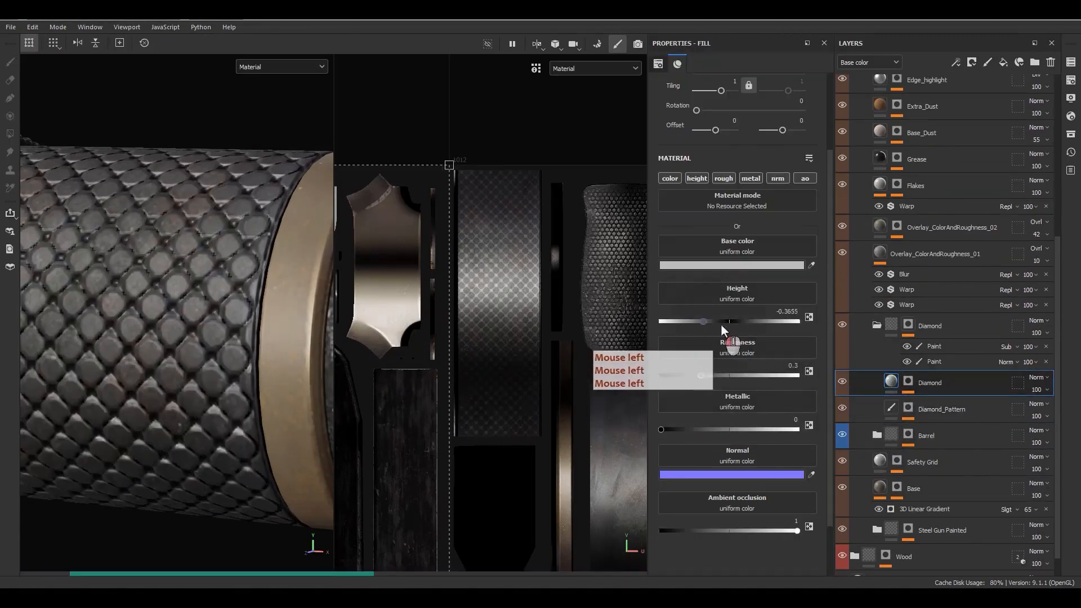
{"action": "key", "text": "ctrl+z"}
{"action": "left_click", "coordinate": [696, 179], "text": "alt"}
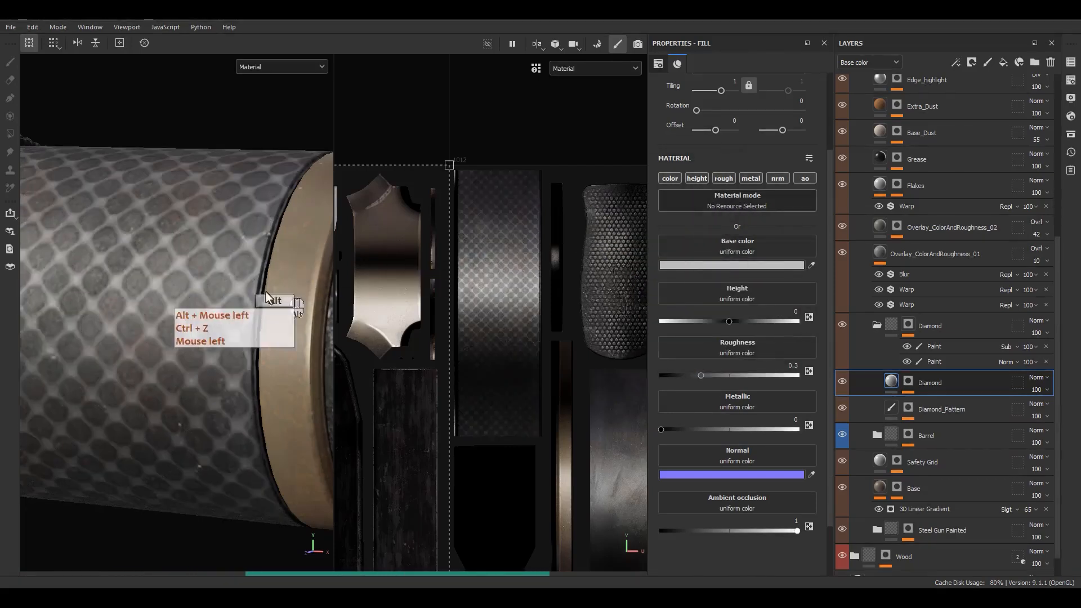
{"action": "left_click_drag", "start_coordinate": [242, 315], "coordinate": [217, 323], "text": "alt"}
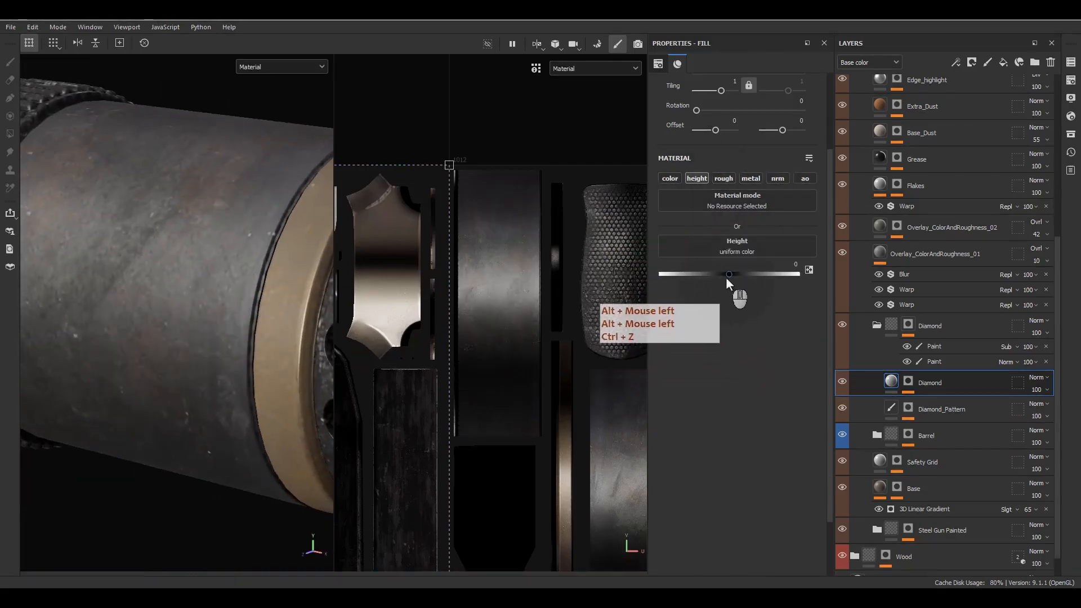
{"action": "left_click_drag", "start_coordinate": [725, 276], "coordinate": [716, 281]}
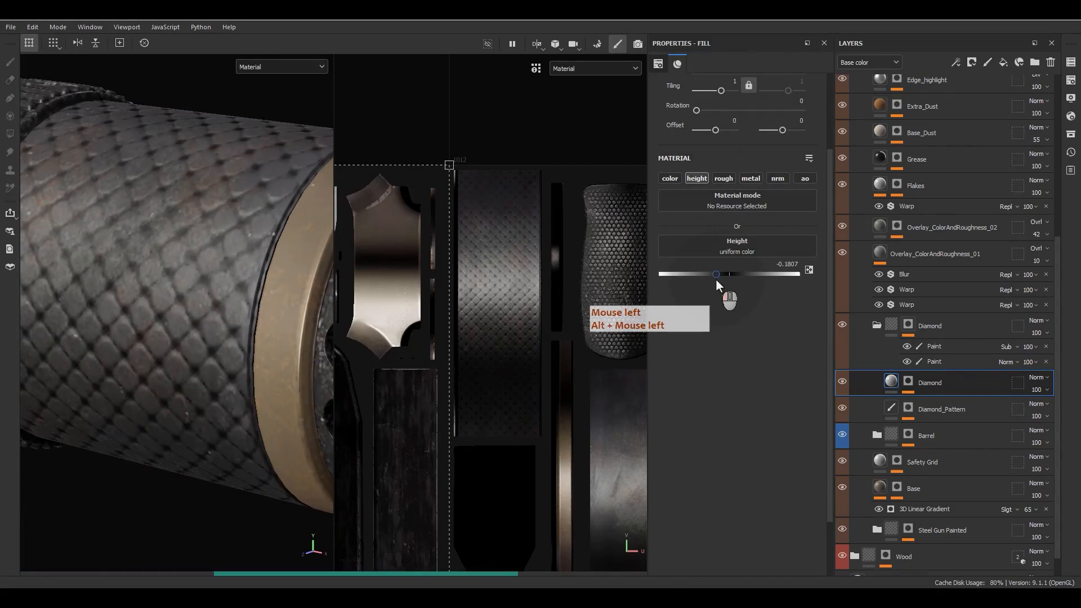
Step: Type a Diamond height of -0.1 and orbit in to inspect the knurling
{"action": "left_click", "coordinate": [787, 265]}
{"action": "left_click", "coordinate": [787, 264]}
{"action": "key", "text": "ctrl+a"}
{"action": "type", "text": "-0.1"}
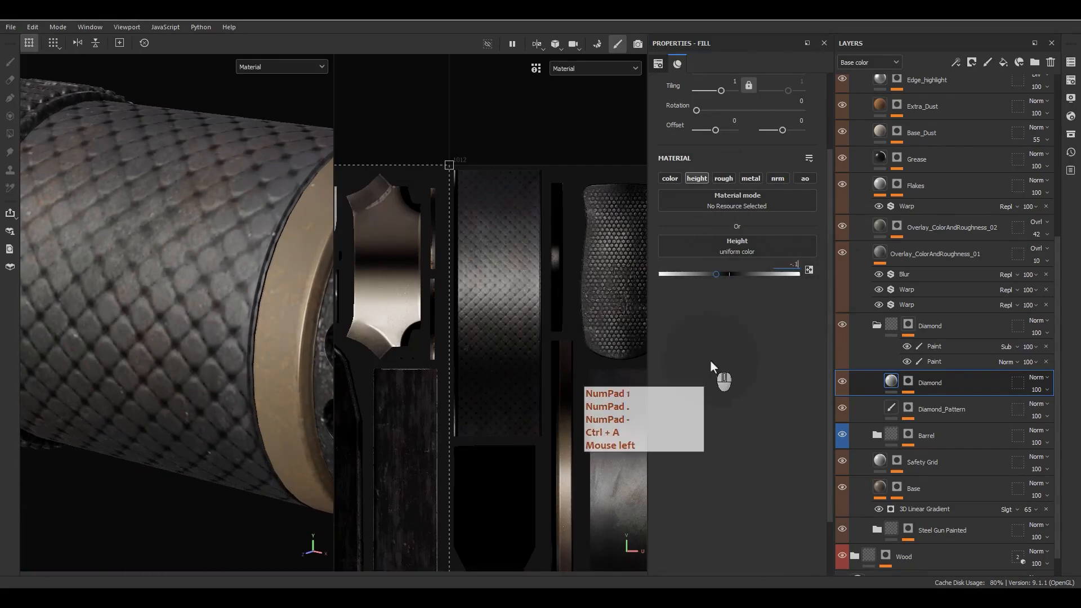
{"action": "key", "text": "Return"}
{"action": "left_click_drag", "start_coordinate": [149, 290], "coordinate": [198, 399], "text": "alt"}
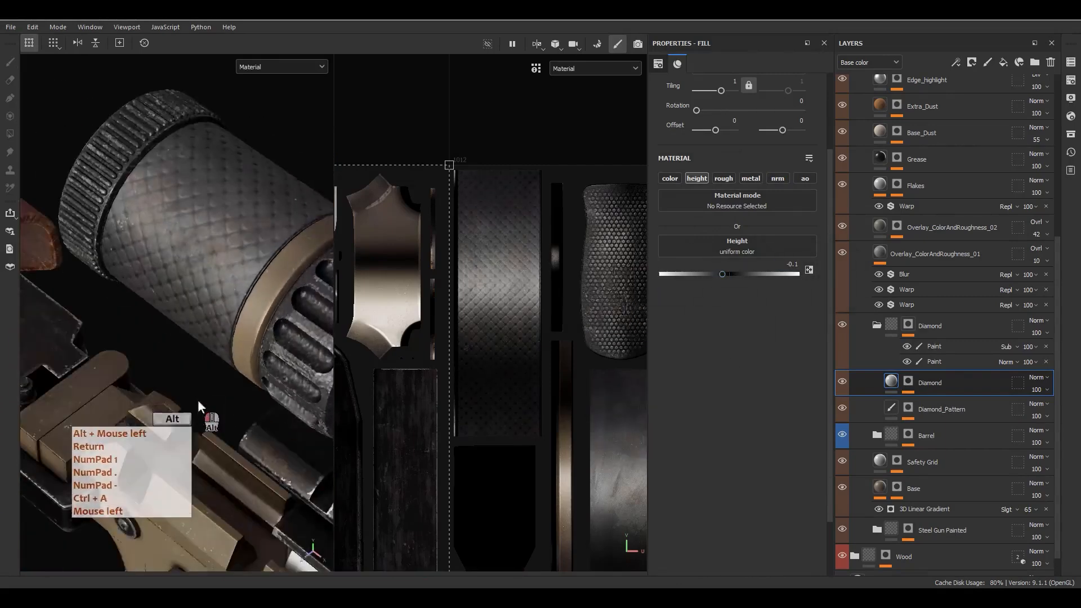
{"action": "right_click_drag", "start_coordinate": [198, 400], "coordinate": [773, 311], "text": "alt"}
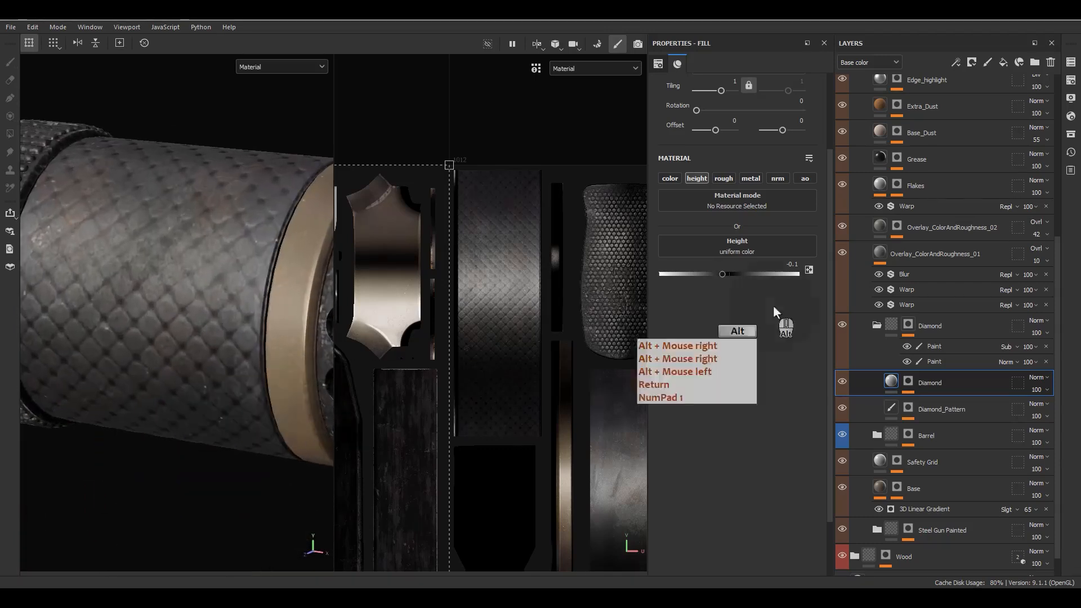
Step: Deepen the Diamond height to -0.2, then select the Diamond_Pattern layer's mask
{"action": "left_click", "coordinate": [787, 265]}
{"action": "type", "text": "-.0"}
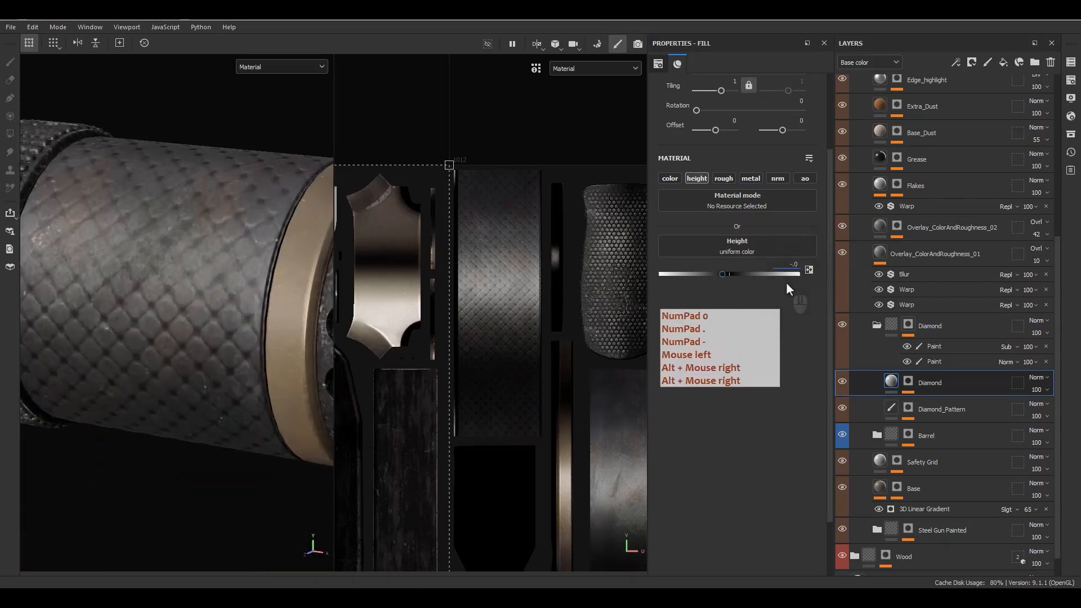
{"action": "key", "text": "ctrl+a"}
{"action": "type", "text": "-.2"}
{"action": "key", "text": "Return"}
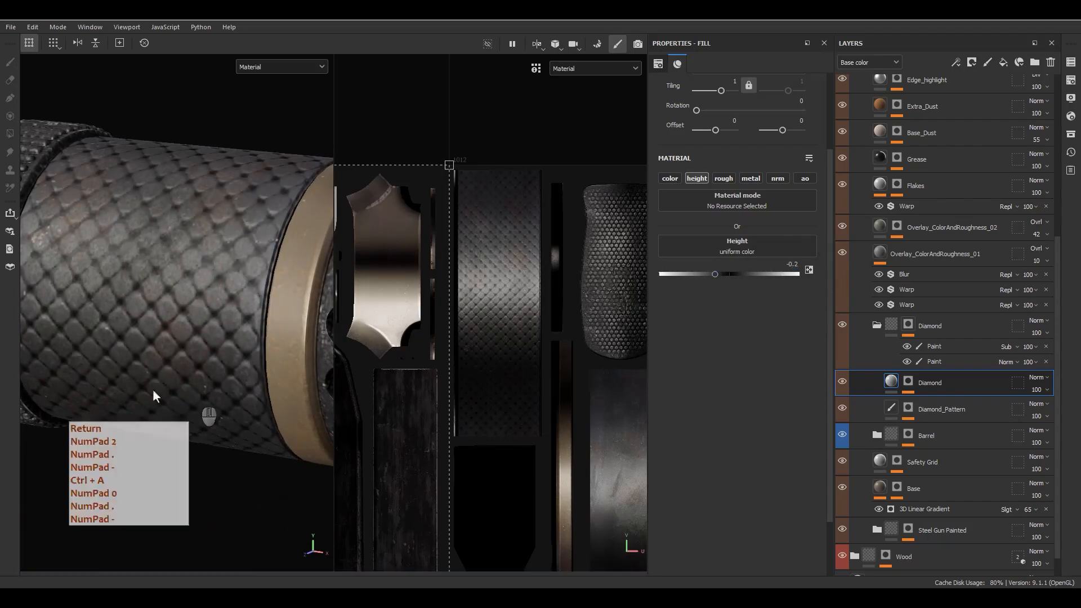
{"action": "left_click_drag", "start_coordinate": [152, 393], "coordinate": [550, 369], "text": "alt"}
{"action": "left_click", "coordinate": [909, 408]}
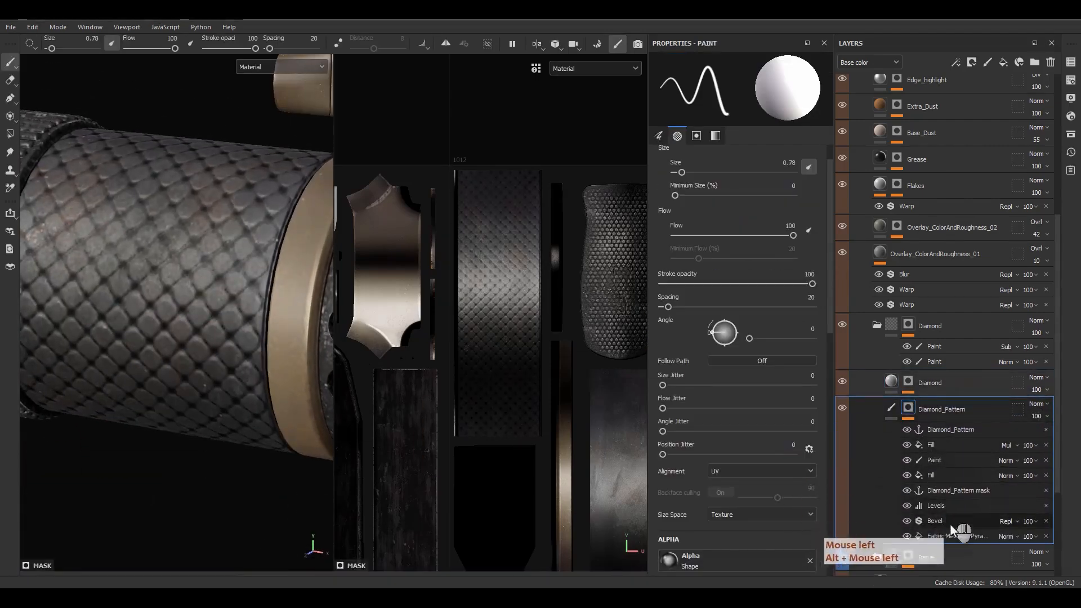
Step: Set the Fabric Medieval Pyramid Alternate pattern's tiling in the mask to 60
{"action": "left_click", "coordinate": [941, 536]}
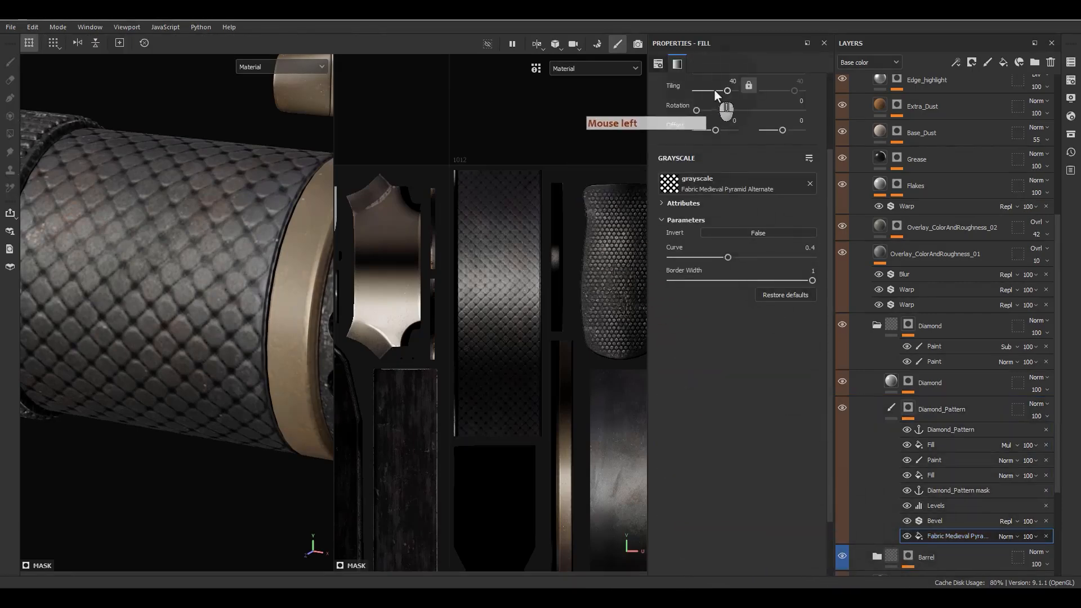
{"action": "double_click", "coordinate": [730, 82]}
{"action": "type", "text": "60"}
{"action": "key", "text": "Return"}
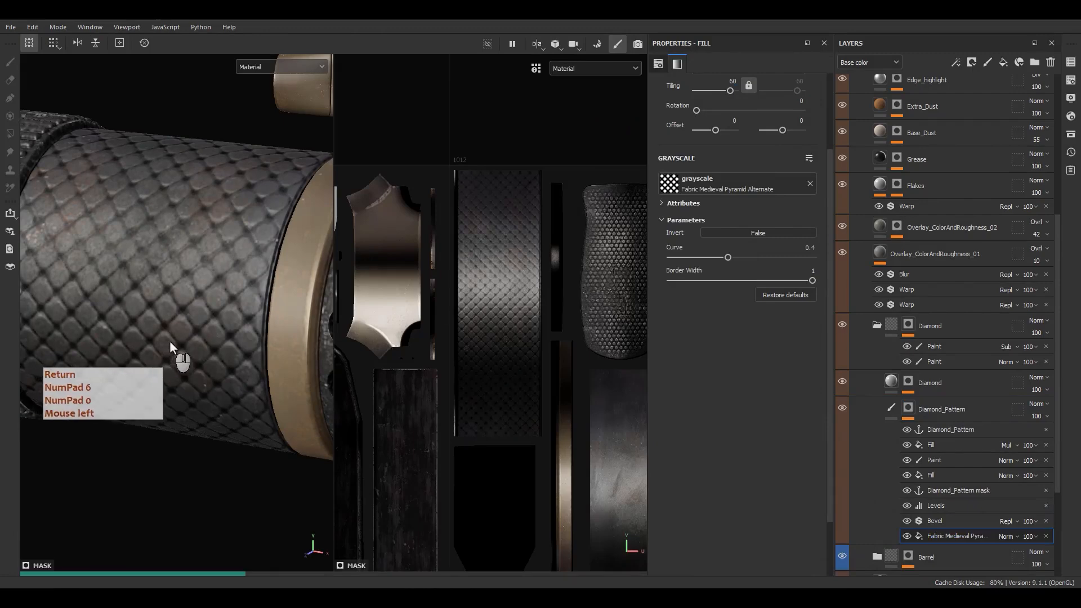
{"action": "scroll", "coordinate": [173, 339], "scroll_direction": "down", "scroll_amount": 5}
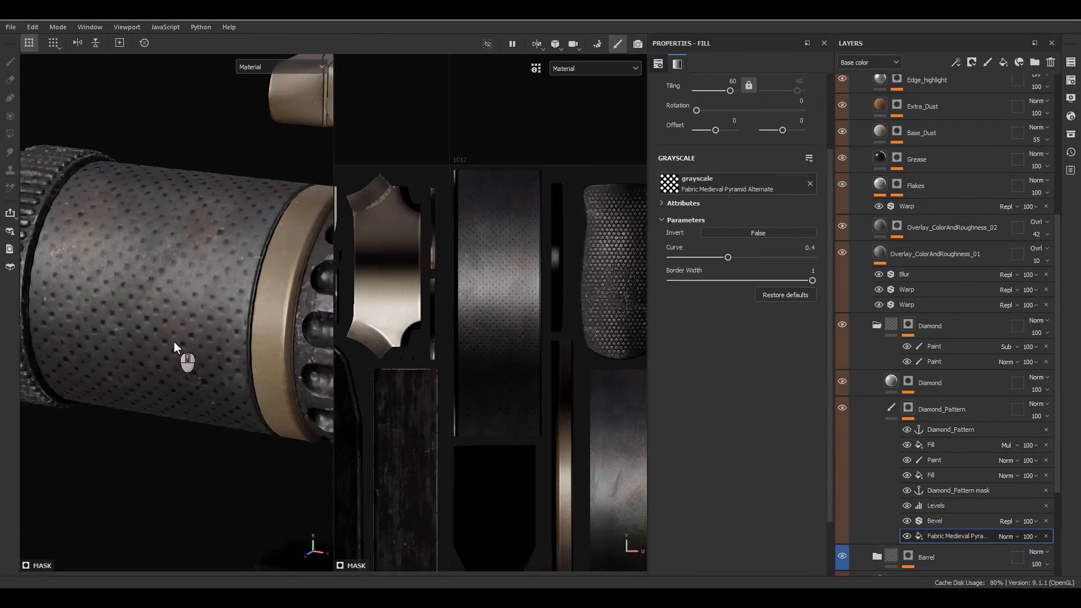
{"action": "left_click_drag", "start_coordinate": [174, 340], "coordinate": [186, 389], "text": "alt"}
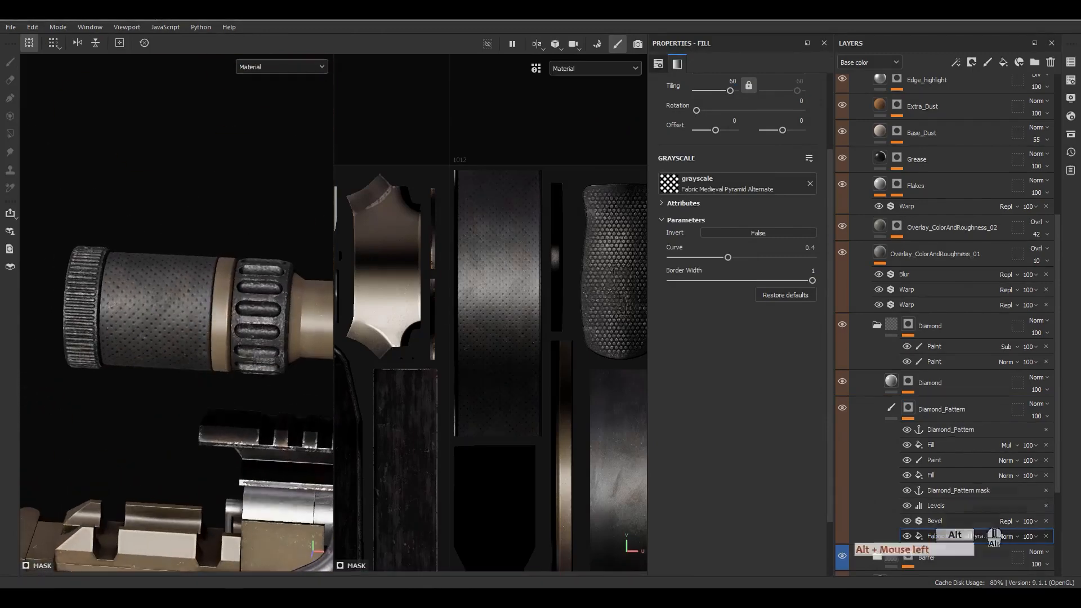
Step: Set the mask's Bevel filter Distance to 0.02
{"action": "left_click", "coordinate": [934, 521]}
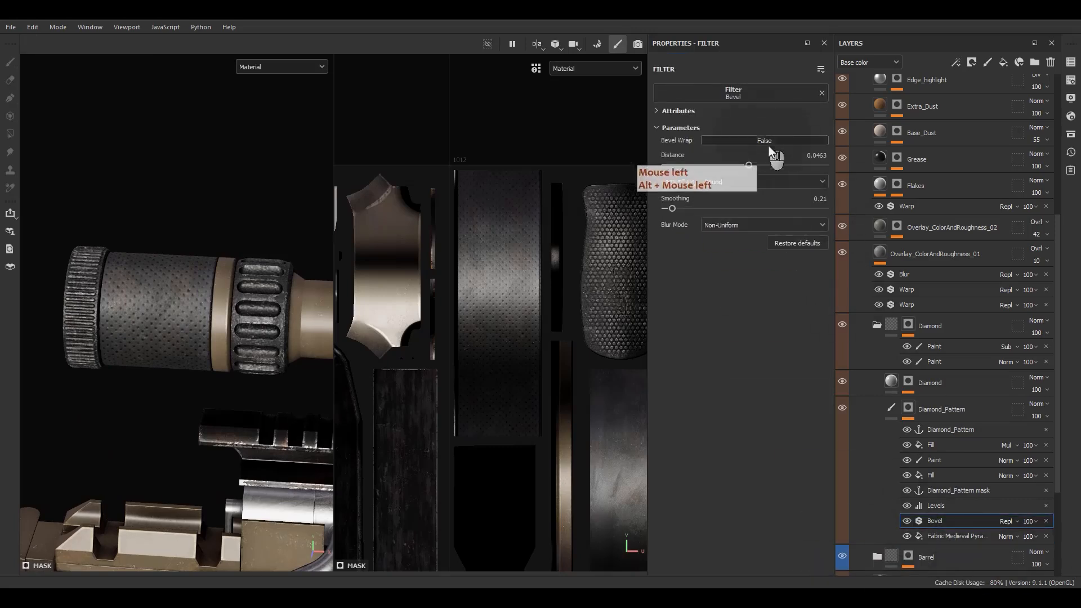
{"action": "left_click", "coordinate": [811, 158]}
{"action": "type", "text": ".02"}
{"action": "key", "text": "Return"}
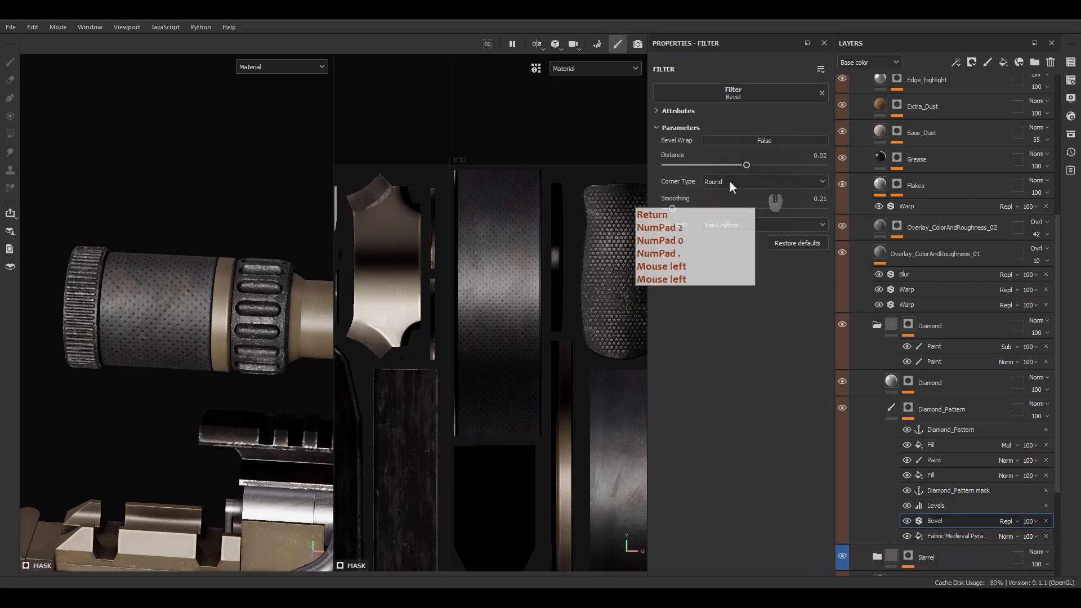
{"action": "scroll", "coordinate": [188, 315], "scroll_direction": "up", "scroll_amount": 8}
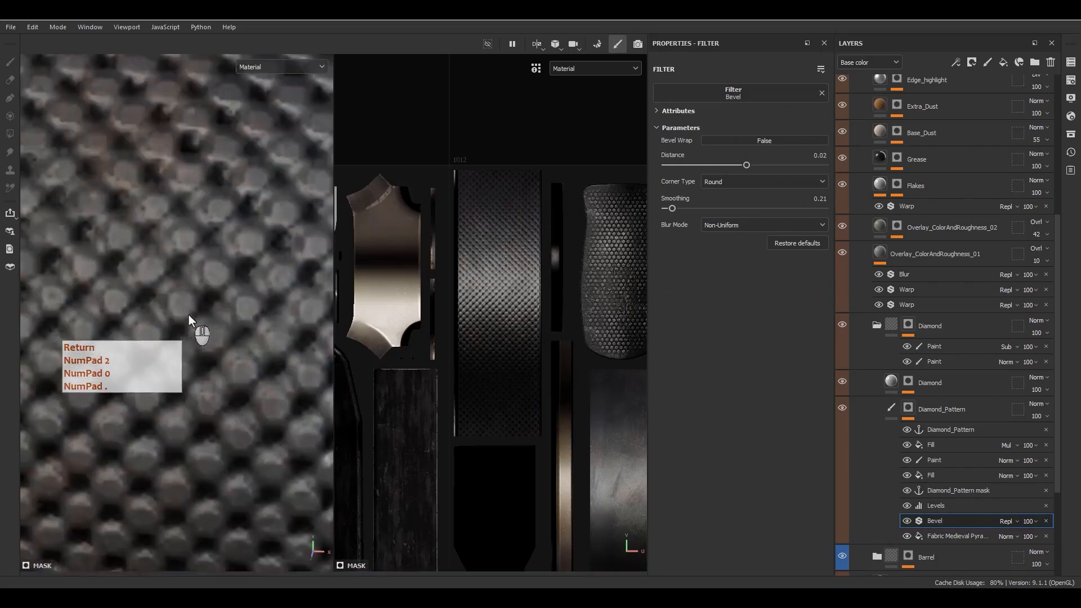
{"action": "scroll", "coordinate": [190, 316], "scroll_direction": "down", "scroll_amount": 5}
{"action": "middle_click_drag", "start_coordinate": [304, 319], "coordinate": [341, 321], "text": "alt"}
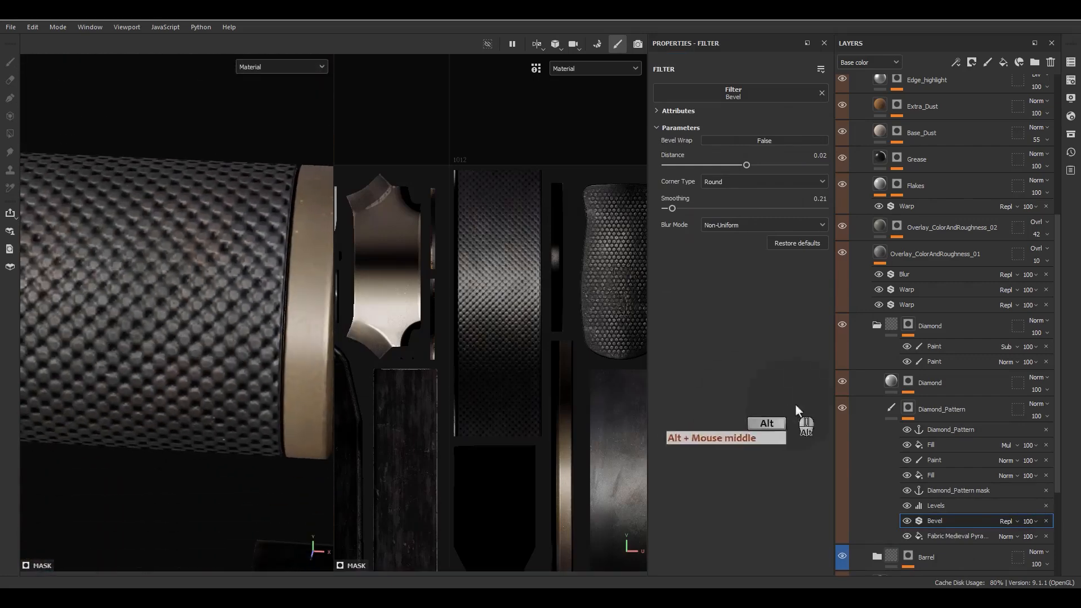
Step: Isolate the Diamond_Pattern mask and toggle the Levels and Bevel effects to compare
{"action": "left_click", "coordinate": [907, 410], "text": "alt"}
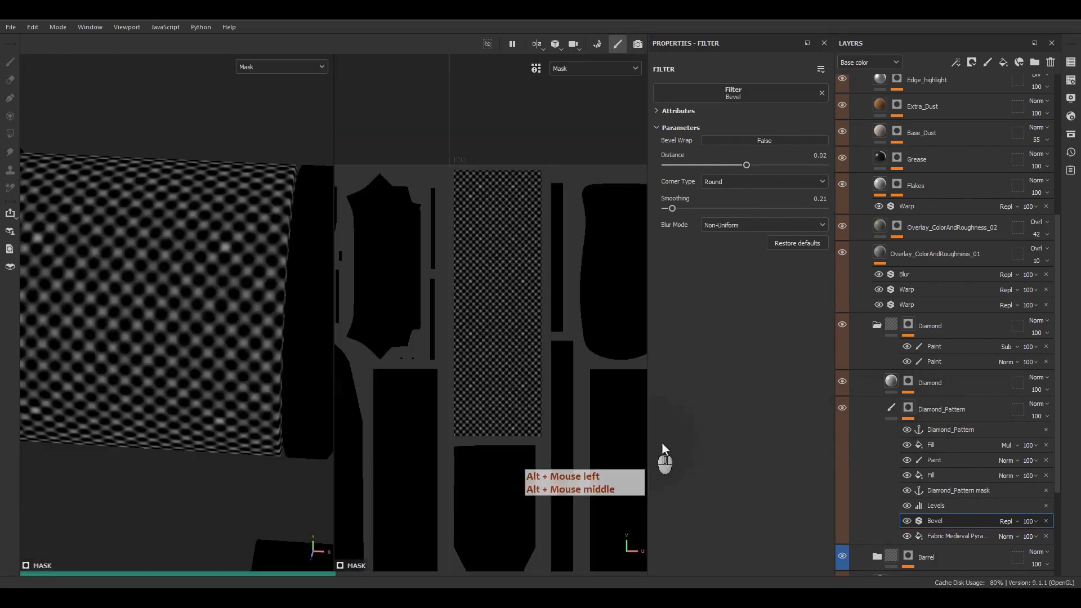
{"action": "left_click", "coordinate": [905, 504]}
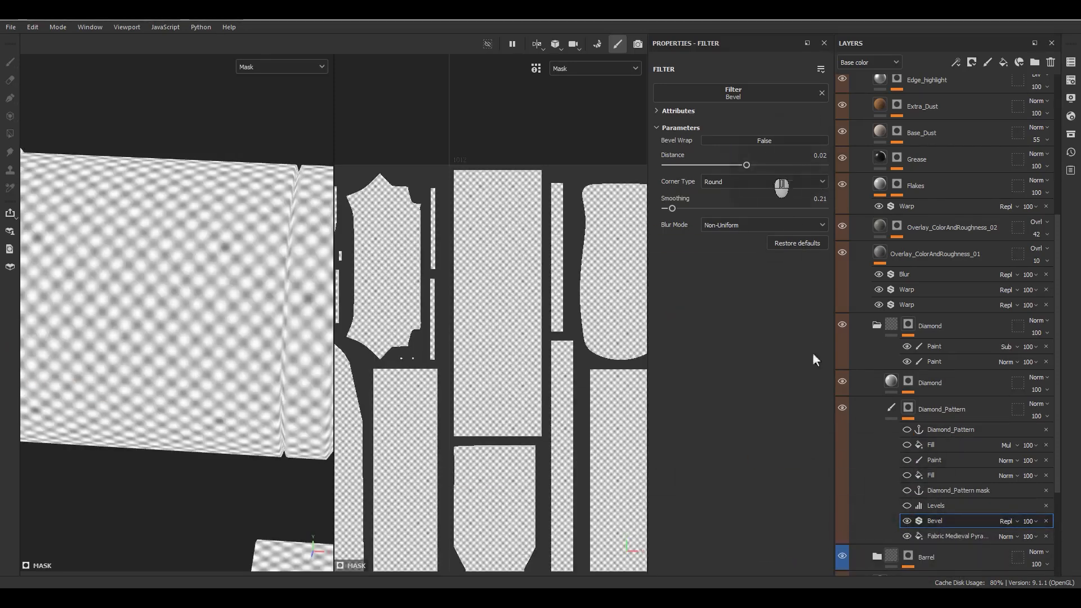
{"action": "left_click", "coordinate": [904, 519]}
{"action": "left_click", "coordinate": [904, 519]}
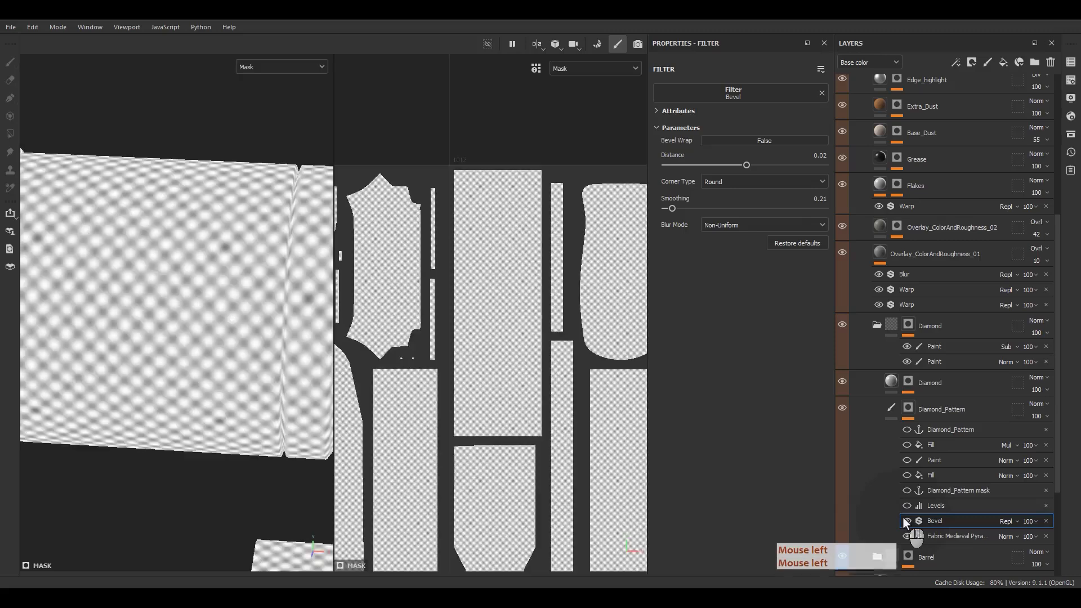
Step: Reduce the Bevel Distance to 0.01, then return to the material view
{"action": "left_click", "coordinate": [820, 156]}
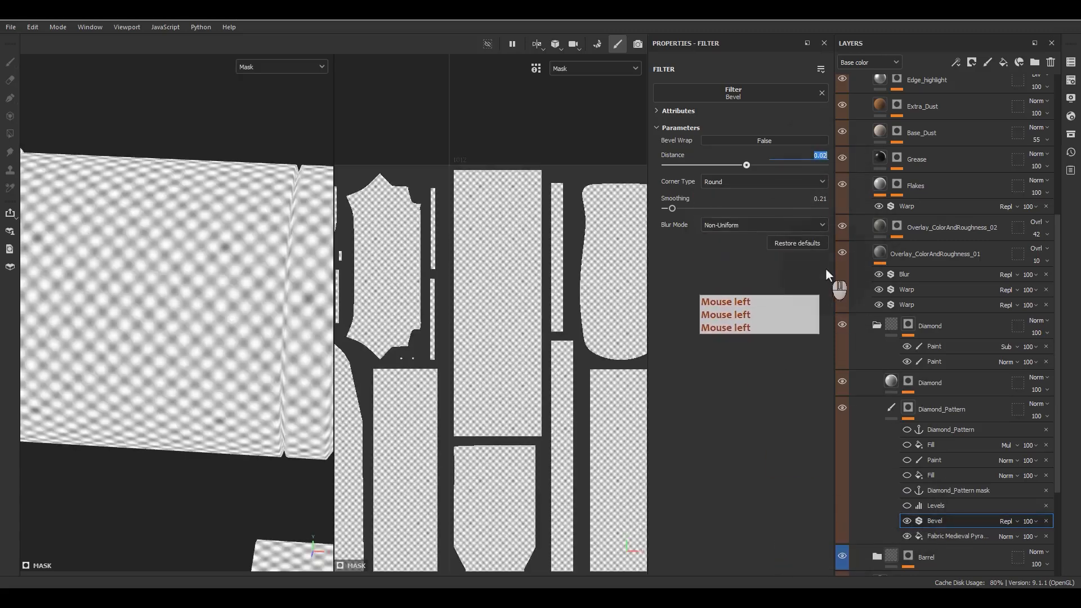
{"action": "type", "text": ".01"}
{"action": "key", "text": "Return"}
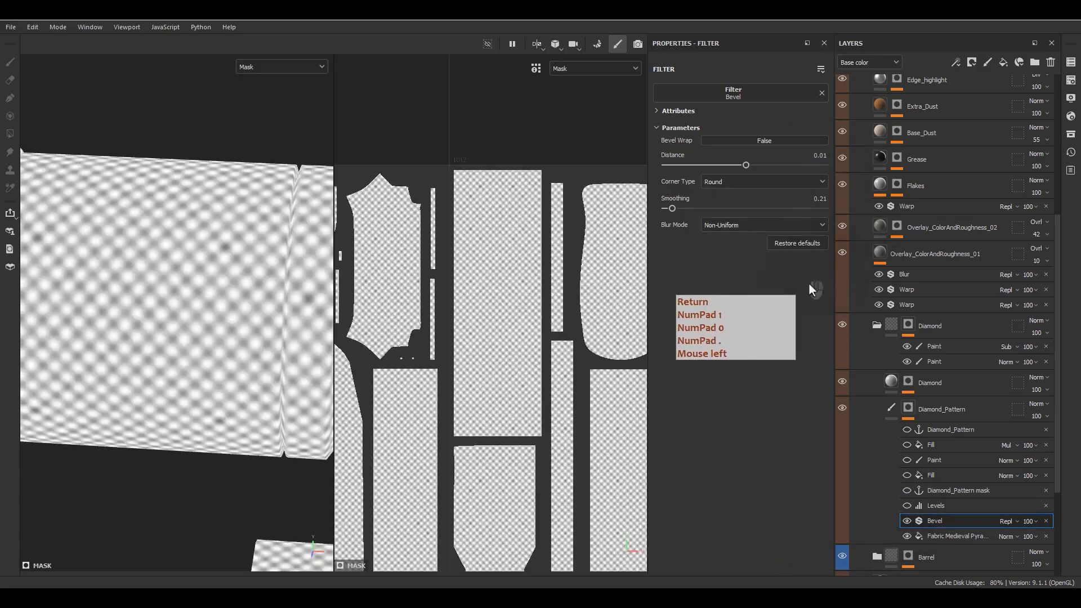
{"action": "left_click", "coordinate": [816, 157]}
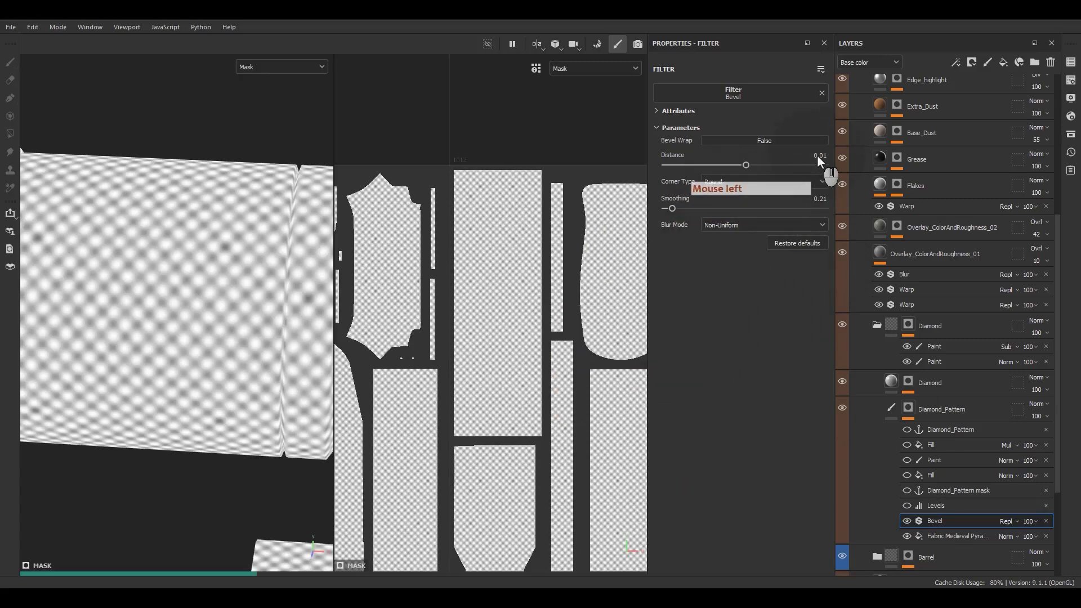
{"action": "left_click", "coordinate": [816, 155]}
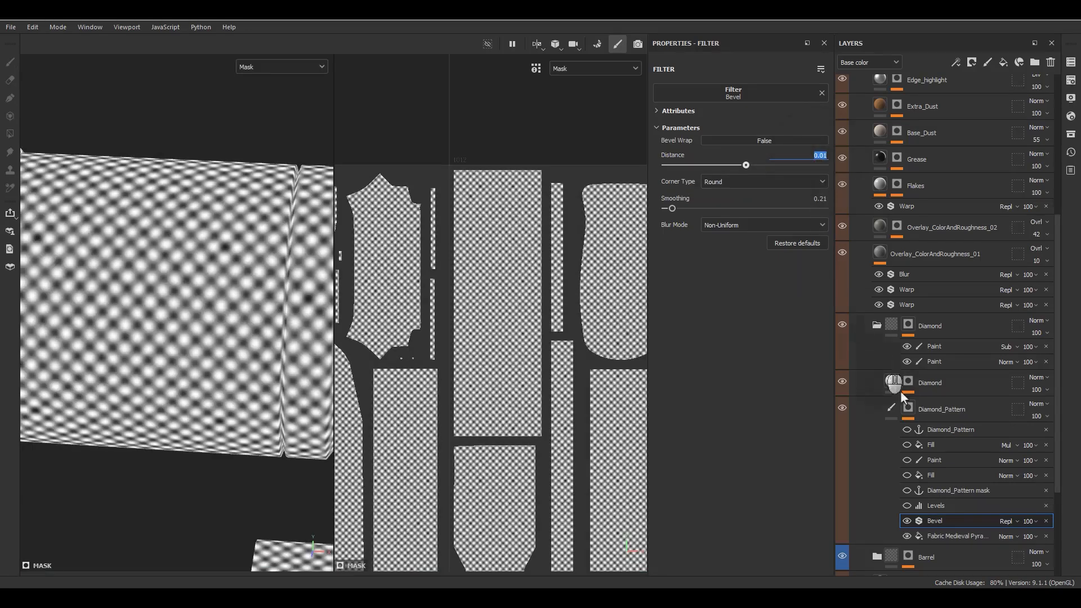
{"action": "left_click", "coordinate": [909, 505]}
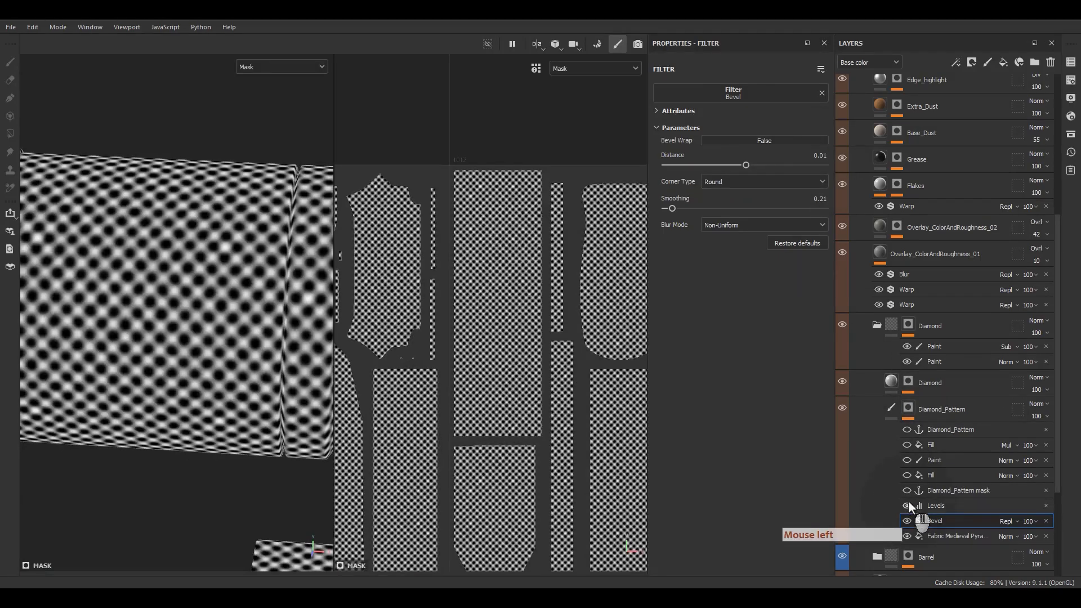
{"action": "left_click", "coordinate": [907, 497]}
{"action": "left_click", "coordinate": [890, 408]}
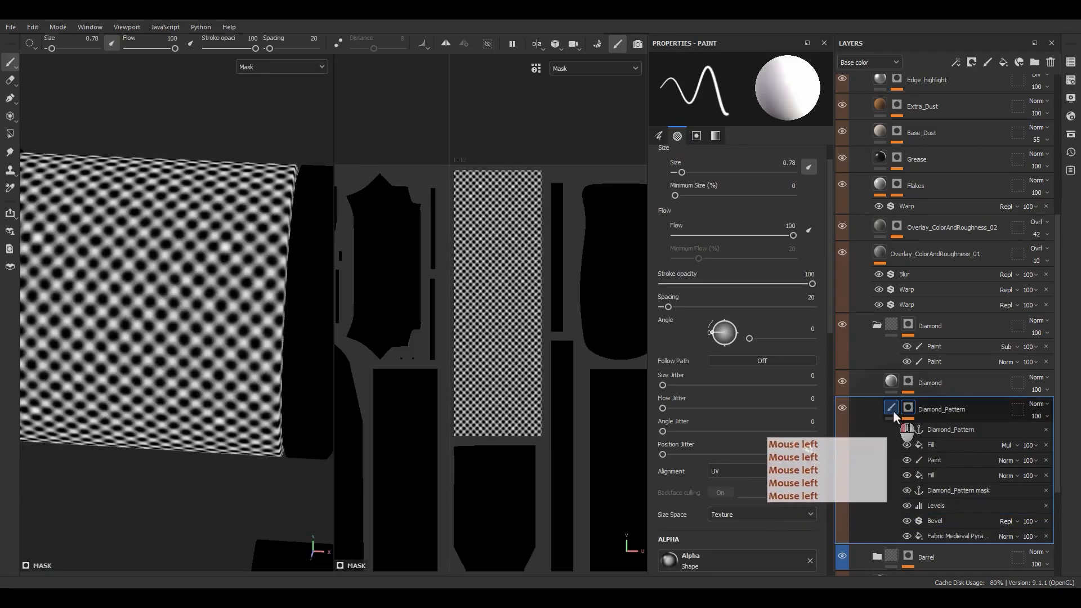
Step: Isolate the Diamond_Pattern mask and toggle the Bevel off and on to compare the knurling
{"action": "left_click_drag", "start_coordinate": [262, 338], "coordinate": [208, 316], "text": "alt"}
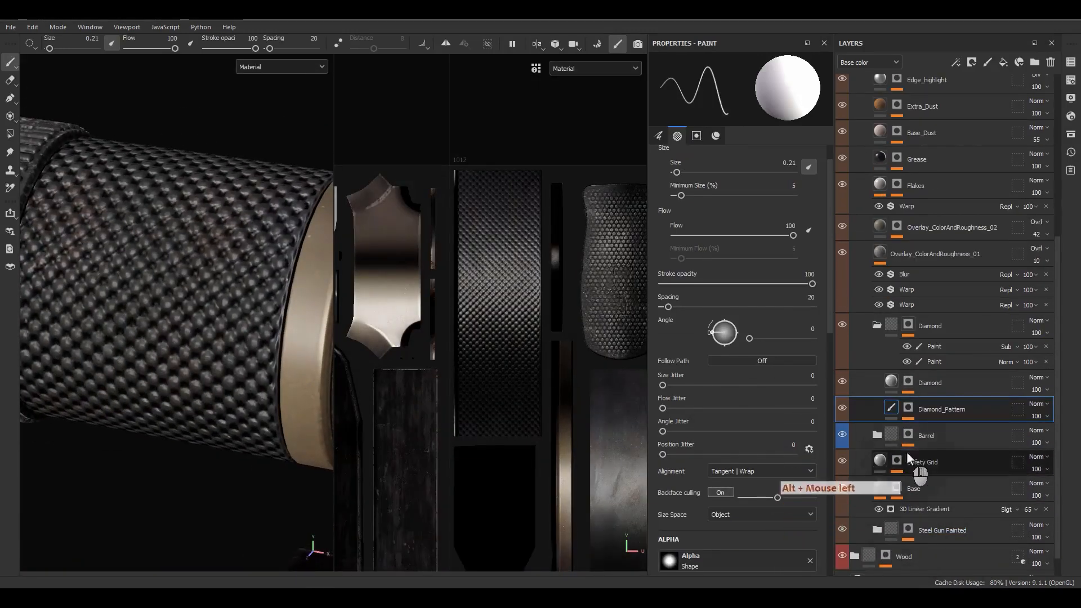
{"action": "left_click", "coordinate": [909, 412]}
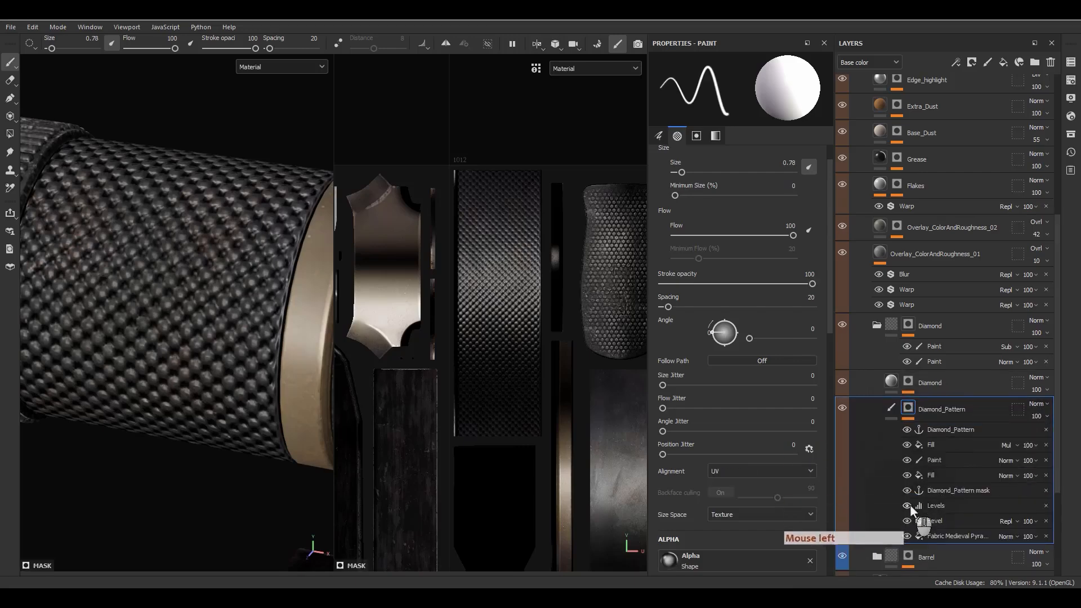
{"action": "left_click", "coordinate": [907, 521]}
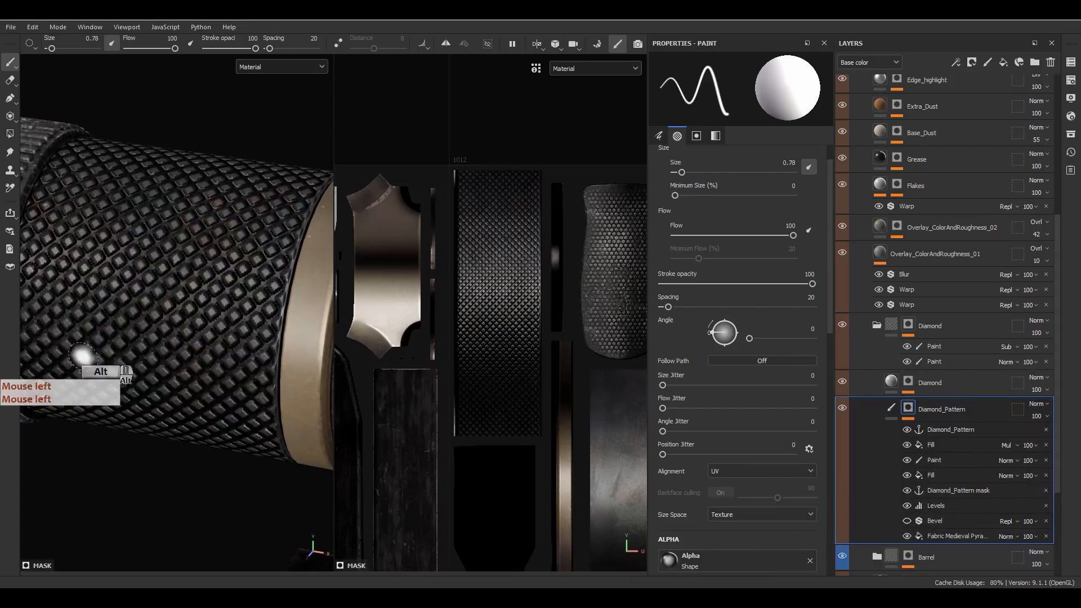
{"action": "left_click_drag", "start_coordinate": [73, 337], "coordinate": [236, 389], "text": "alt"}
{"action": "left_click", "coordinate": [906, 521]}
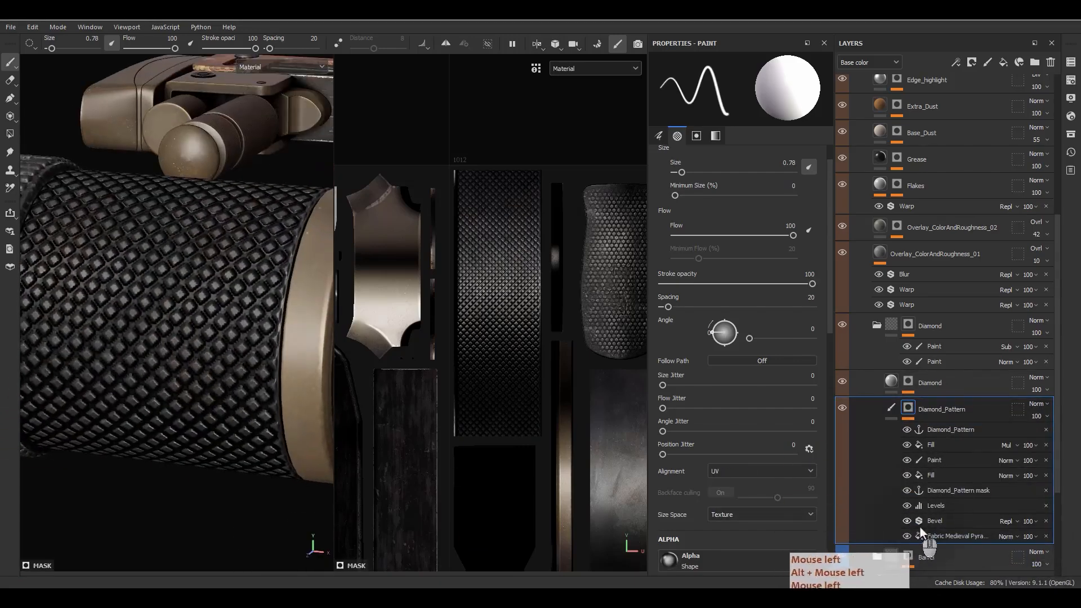
Step: Set the Bevel filter's Smoothing to 0.1
{"action": "left_click", "coordinate": [923, 521]}
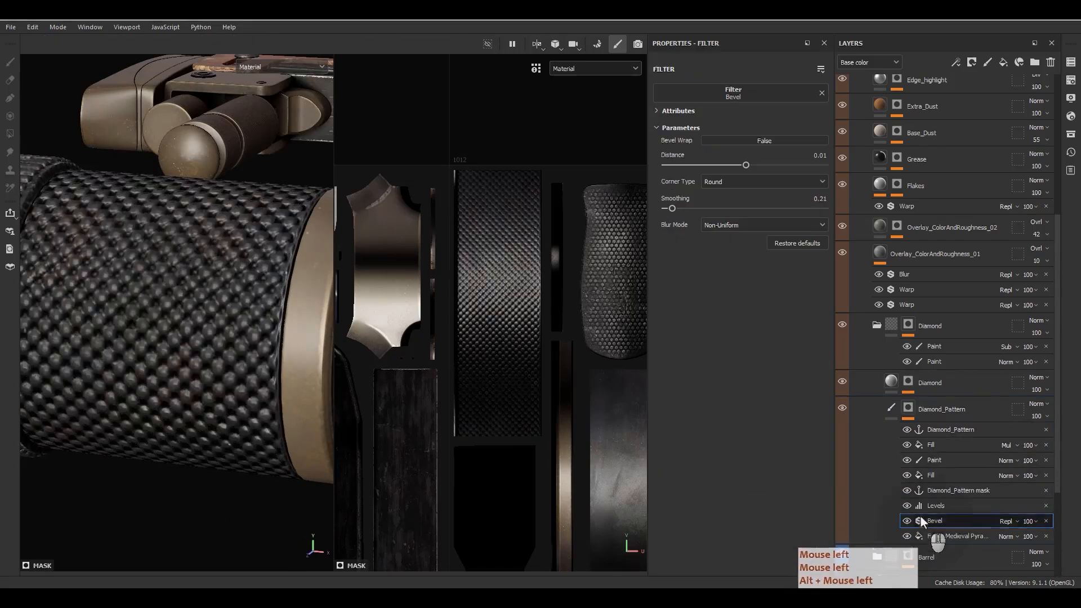
{"action": "left_click", "coordinate": [807, 202]}
{"action": "type", "text": "a.1"}
{"action": "key", "text": "Return"}
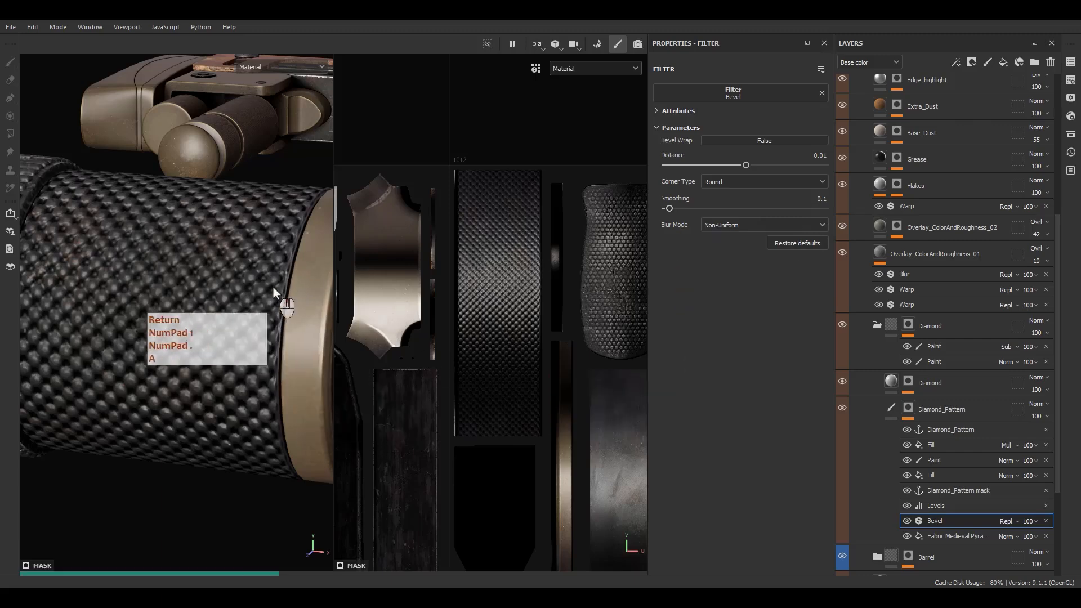
{"action": "scroll", "coordinate": [151, 360], "scroll_direction": "up", "scroll_amount": 5}
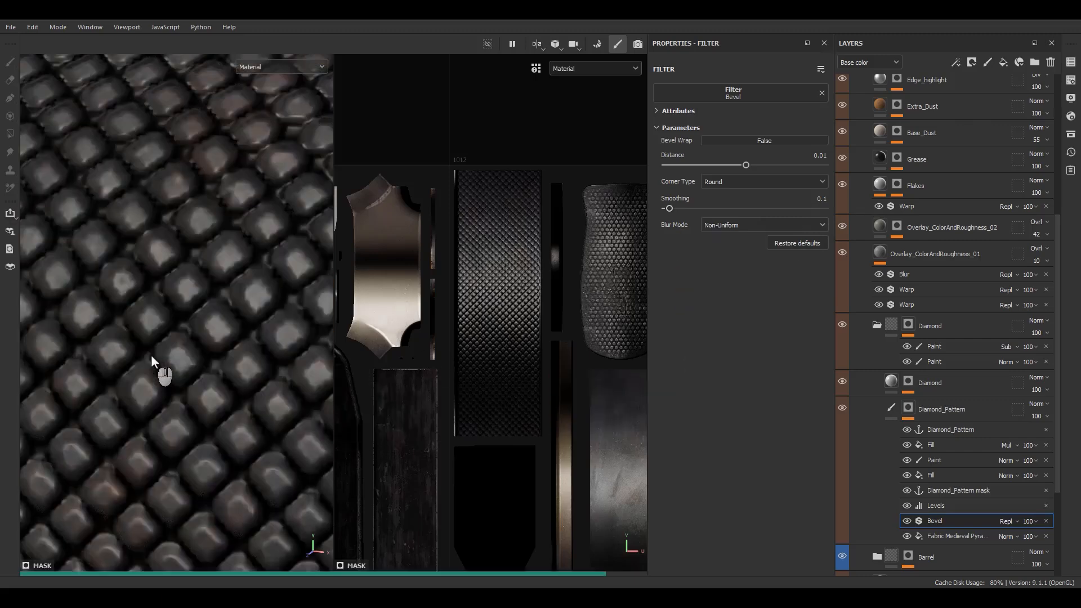
{"action": "scroll", "coordinate": [151, 355], "scroll_direction": "down", "scroll_amount": 5}
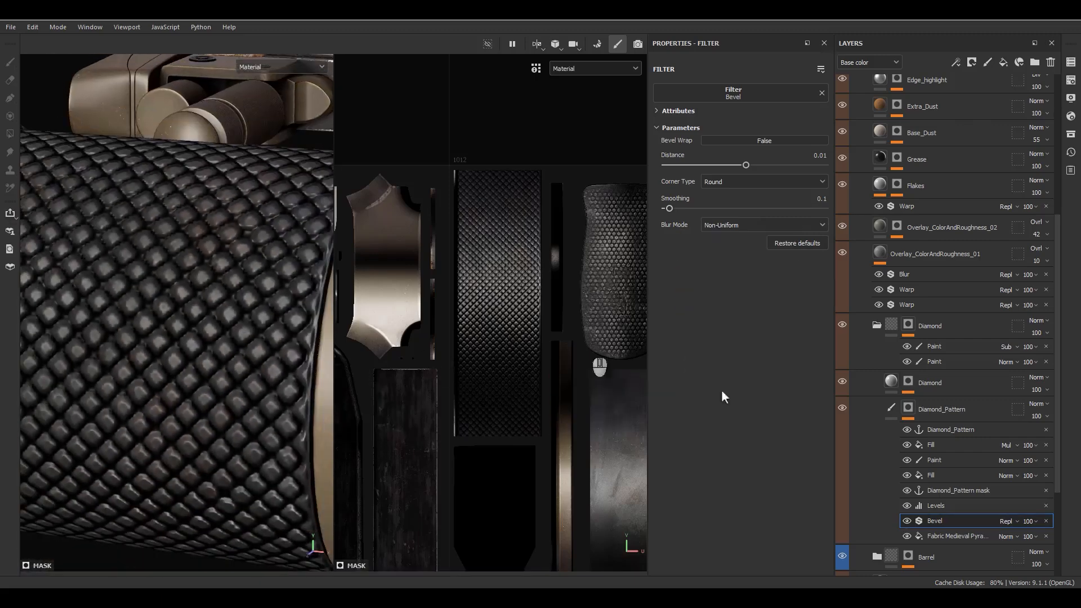
Step: Lower Bevel Smoothing to 0.02, compare with Levels toggled, and select the Diamond fill layer
{"action": "left_click", "coordinate": [803, 199]}
{"action": "type", "text": ".02"}
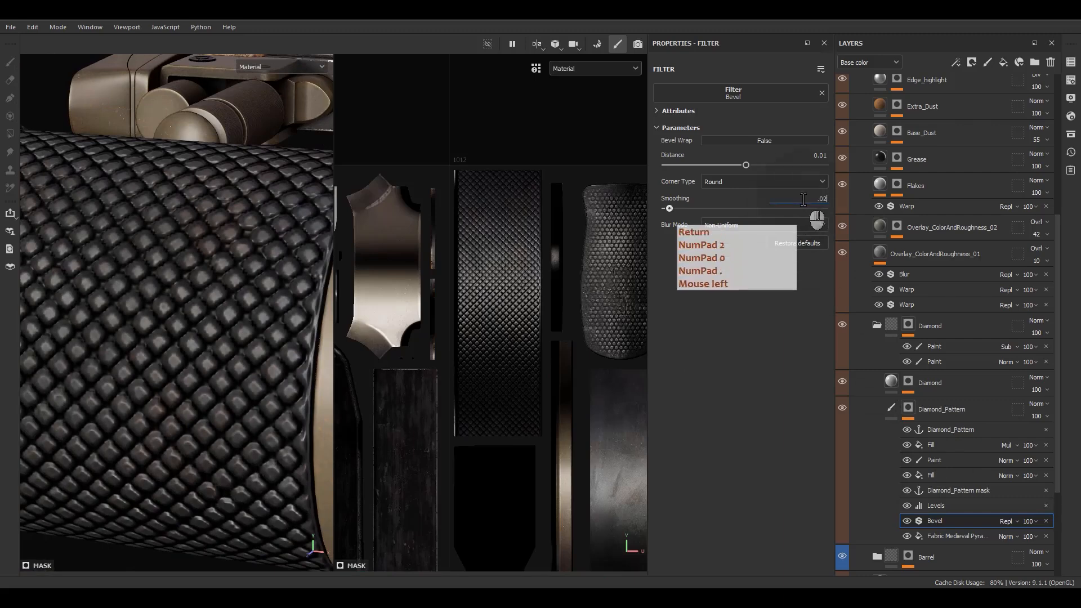
{"action": "key", "text": "Return"}
{"action": "left_click_drag", "start_coordinate": [307, 272], "coordinate": [307, 321], "text": "alt"}
{"action": "right_click_drag", "start_coordinate": [285, 313], "coordinate": [236, 270], "text": "alt"}
{"action": "left_click_drag", "start_coordinate": [235, 271], "coordinate": [315, 231], "text": "alt"}
{"action": "left_click", "coordinate": [907, 508]}
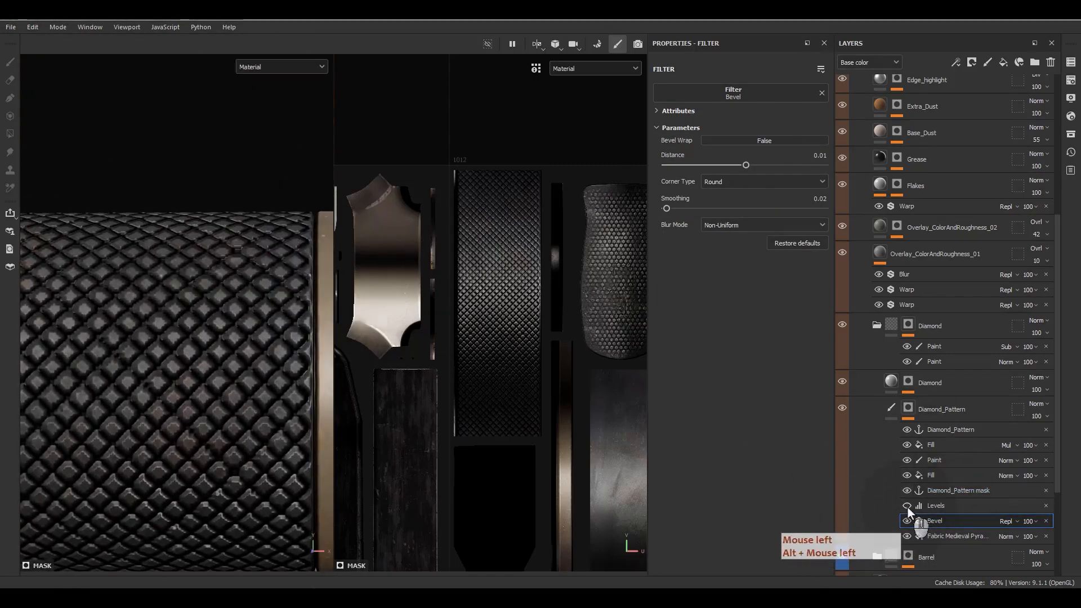
{"action": "left_click", "coordinate": [907, 508]}
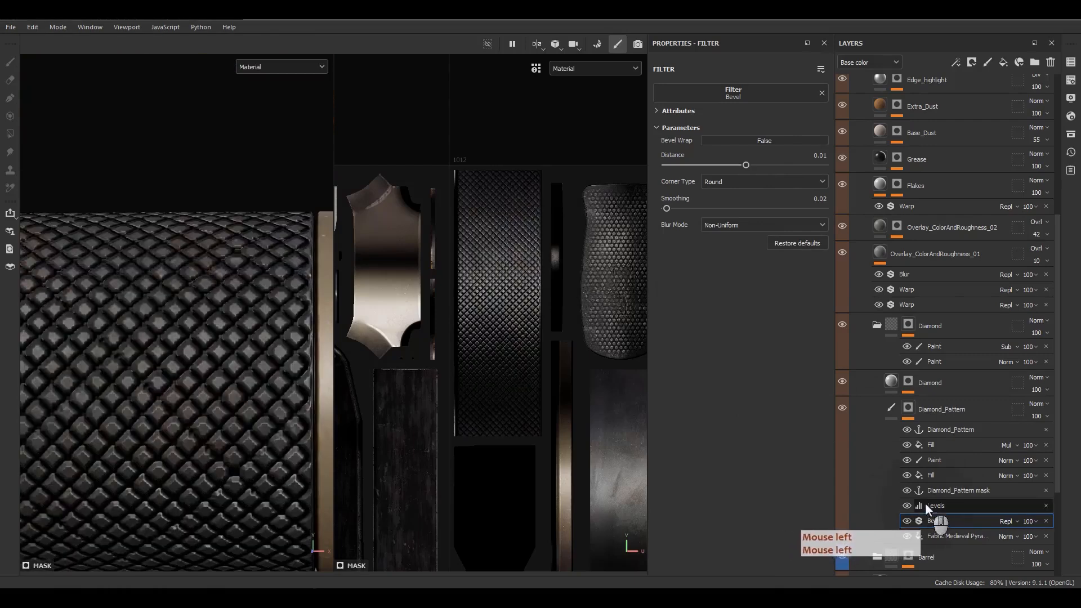
{"action": "left_click", "coordinate": [891, 381]}
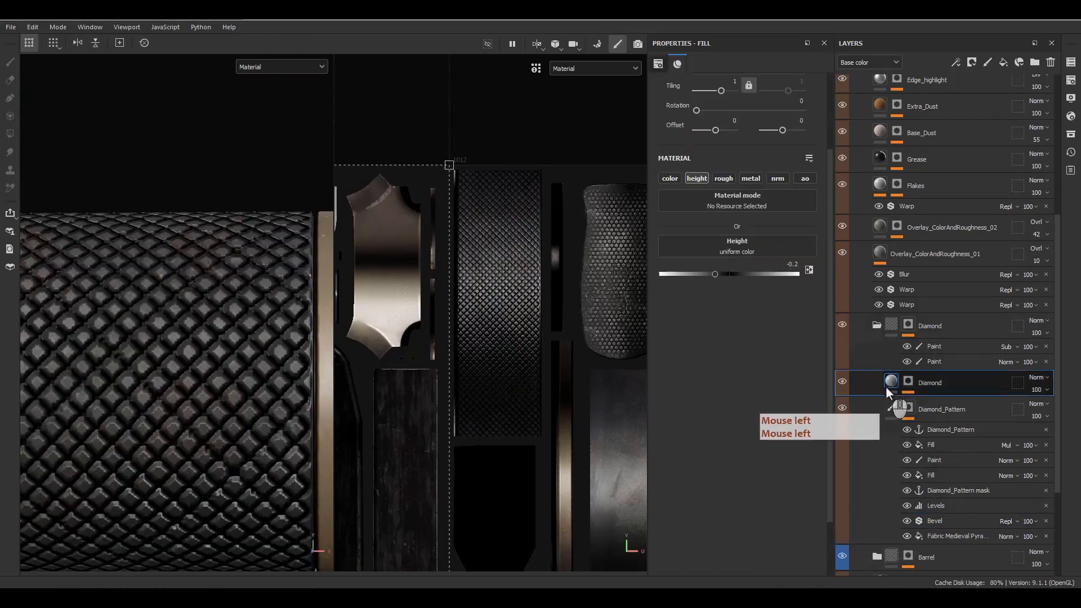
Step: Set the Diamond fill's Height to -0.05 and check the shallower emboss
{"action": "double_click", "coordinate": [792, 264]}
{"action": "type", "text": "-.05"}
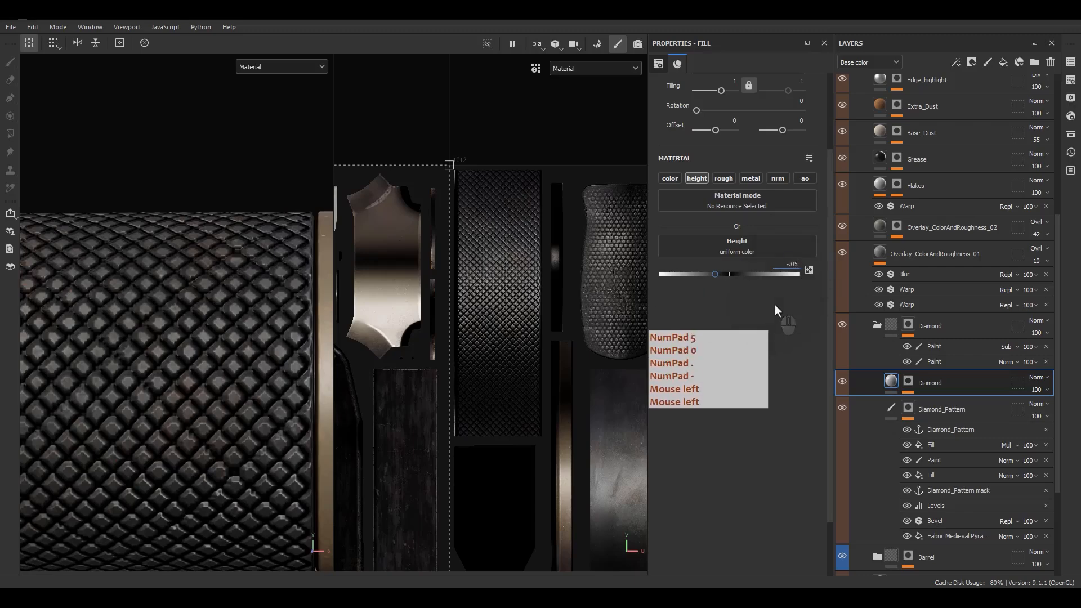
{"action": "key", "text": "Return"}
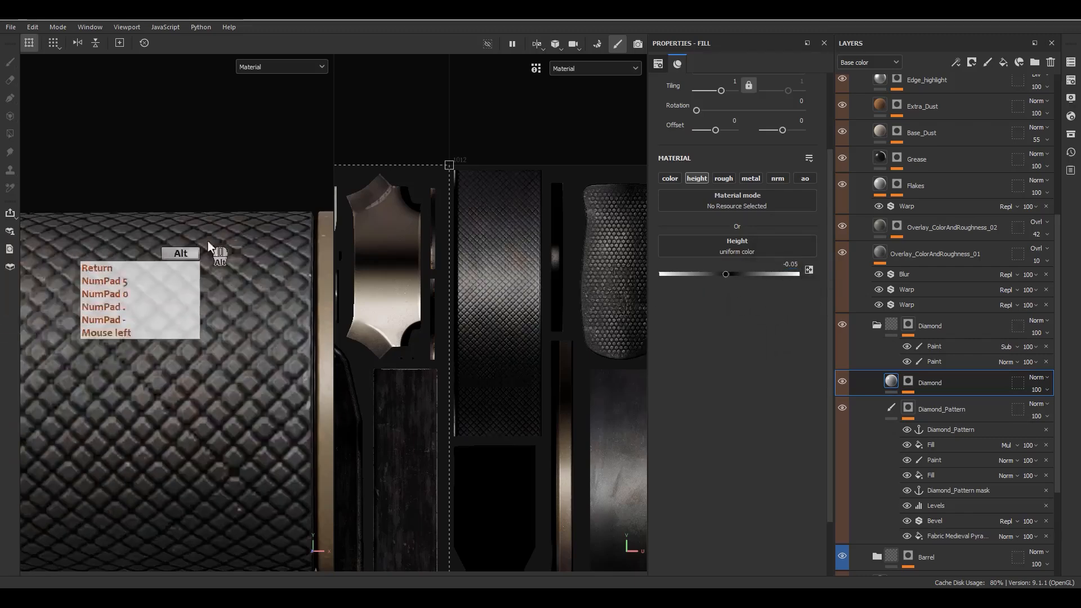
{"action": "left_click_drag", "start_coordinate": [207, 240], "coordinate": [231, 248], "text": "alt"}
{"action": "right_click_drag", "start_coordinate": [230, 247], "coordinate": [255, 261], "text": "alt"}
{"action": "middle_click_drag", "start_coordinate": [254, 261], "coordinate": [220, 387], "text": "alt"}
{"action": "left_click_drag", "start_coordinate": [220, 387], "coordinate": [180, 293], "text": "alt"}
Step: Enable colour on the Diamond fill, give it dark brown #443428, and add a fill effect
{"action": "left_click", "coordinate": [891, 386]}
{"action": "left_click", "coordinate": [670, 178]}
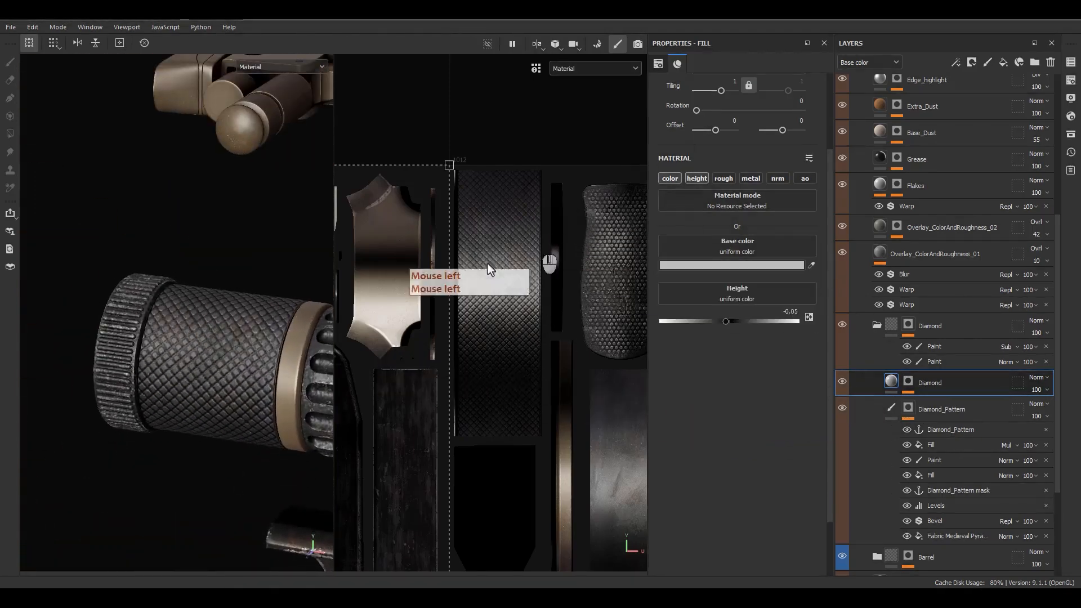
{"action": "scroll", "coordinate": [254, 366], "scroll_direction": "up", "scroll_amount": 5}
{"action": "left_click", "coordinate": [728, 265]}
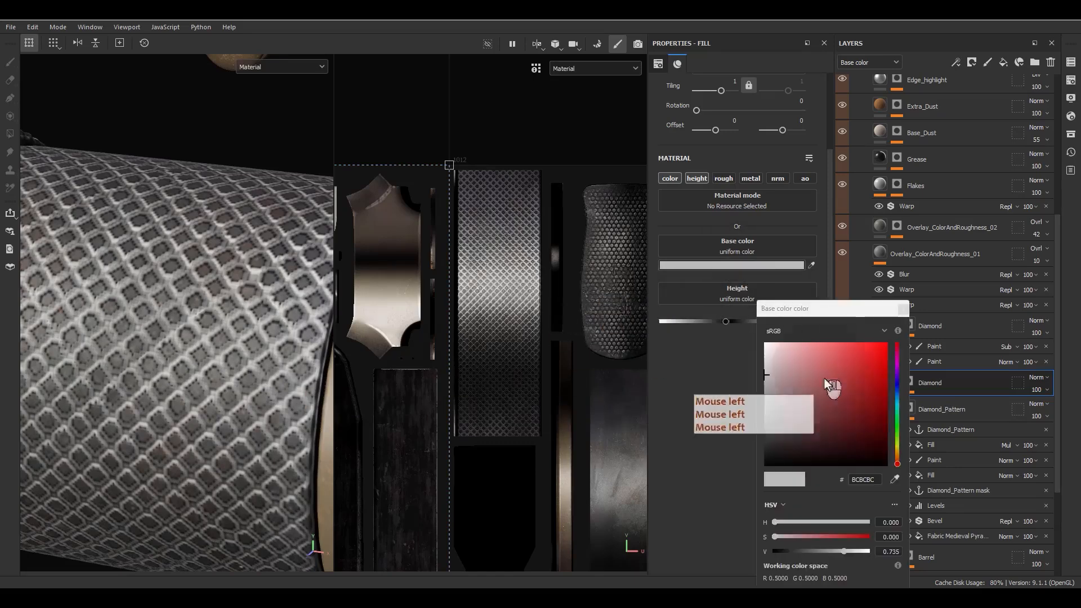
{"action": "left_click_drag", "start_coordinate": [837, 309], "coordinate": [561, 121]}
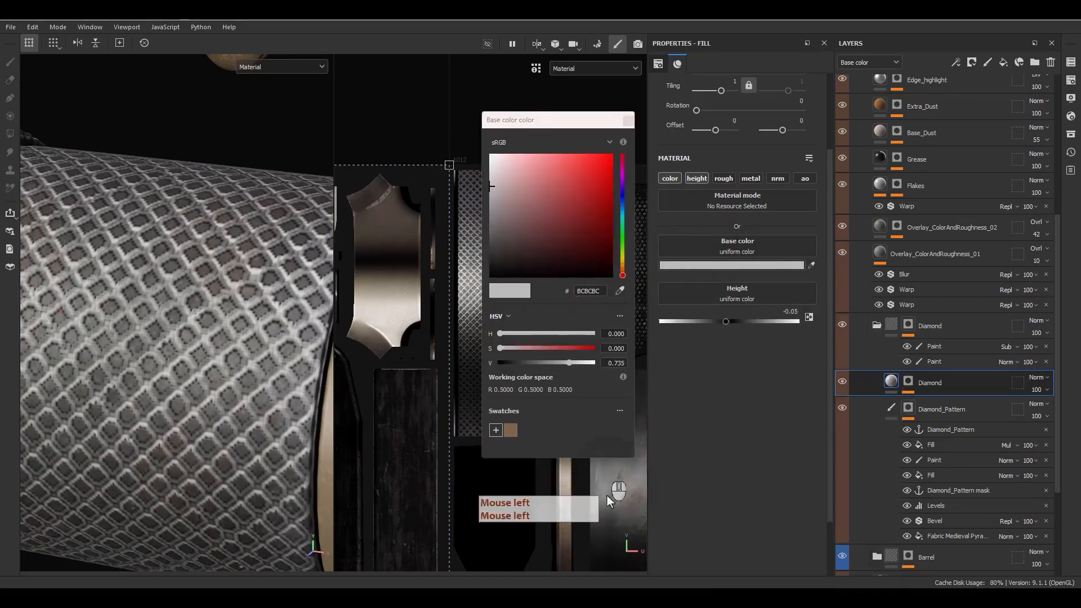
{"action": "left_click", "coordinate": [510, 430]}
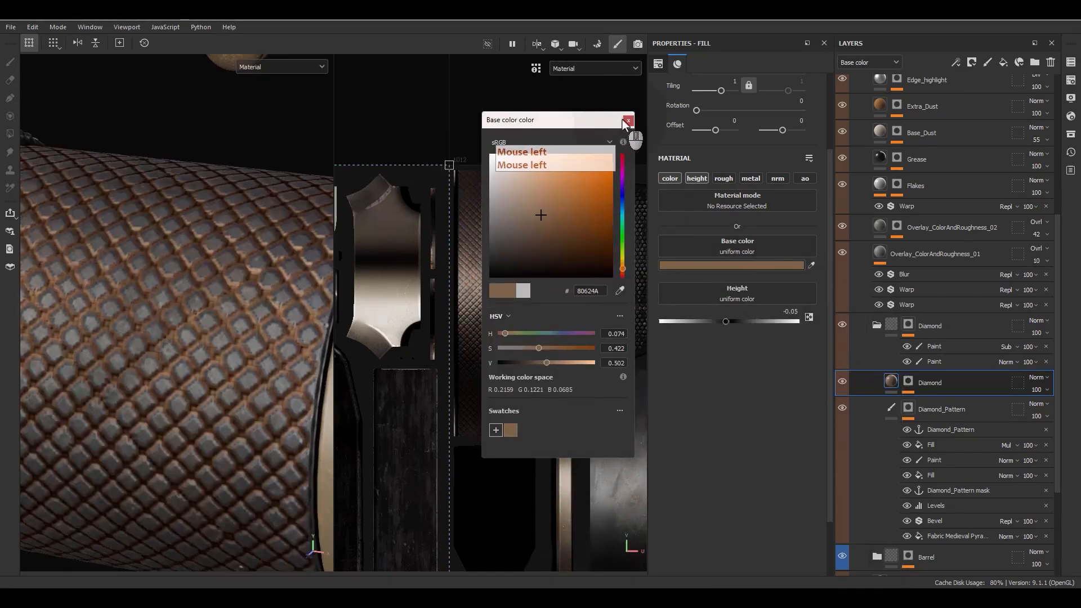
{"action": "left_click", "coordinate": [539, 250]}
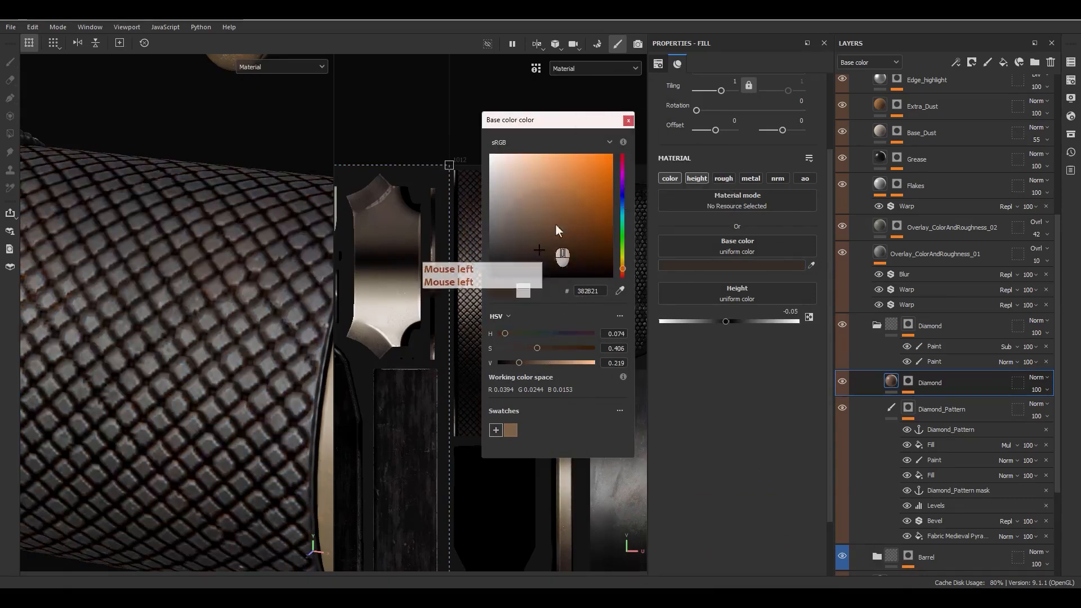
{"action": "left_click", "coordinate": [539, 239]}
{"action": "left_click", "coordinate": [556, 210]}
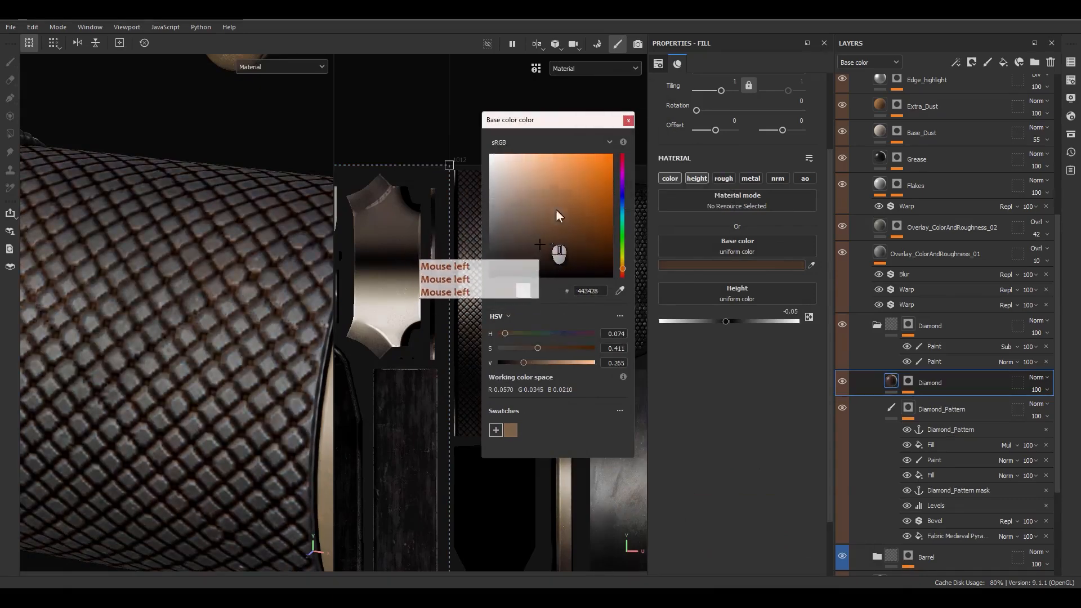
{"action": "left_click", "coordinate": [628, 120]}
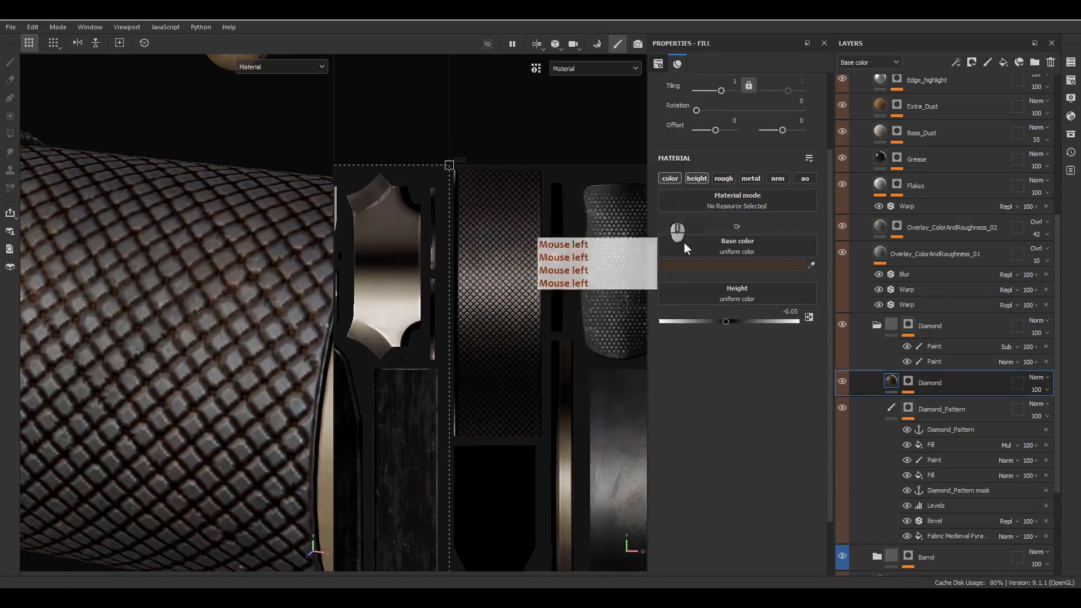
{"action": "right_click", "coordinate": [885, 379]}
{"action": "left_click", "coordinate": [919, 302]}
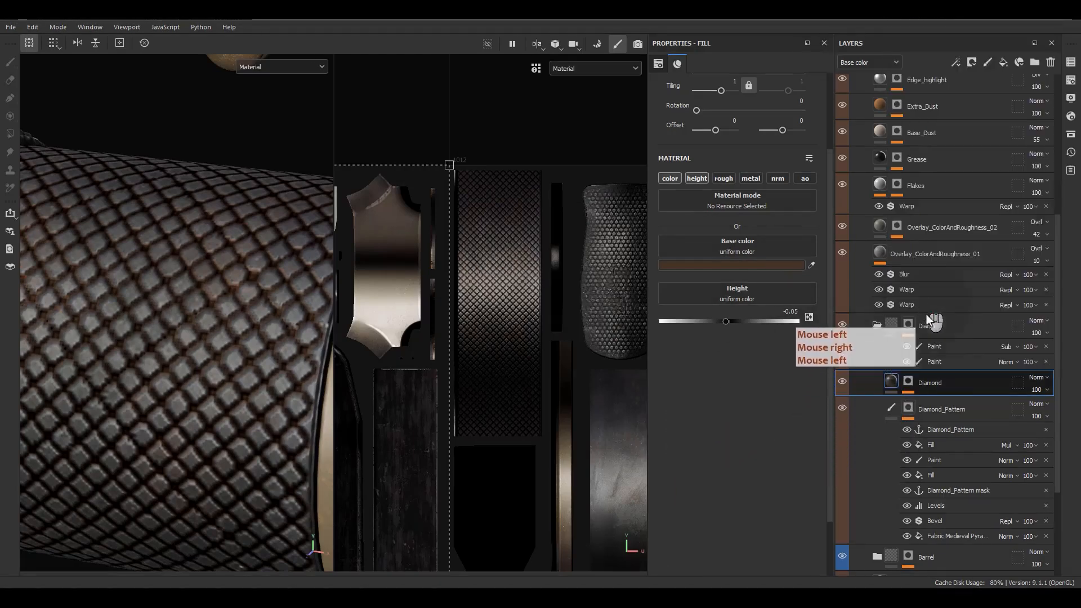
Step: Make the new fill colour-only using BnW Spots 2, blended as Soft Light
{"action": "left_click", "coordinate": [671, 179]}
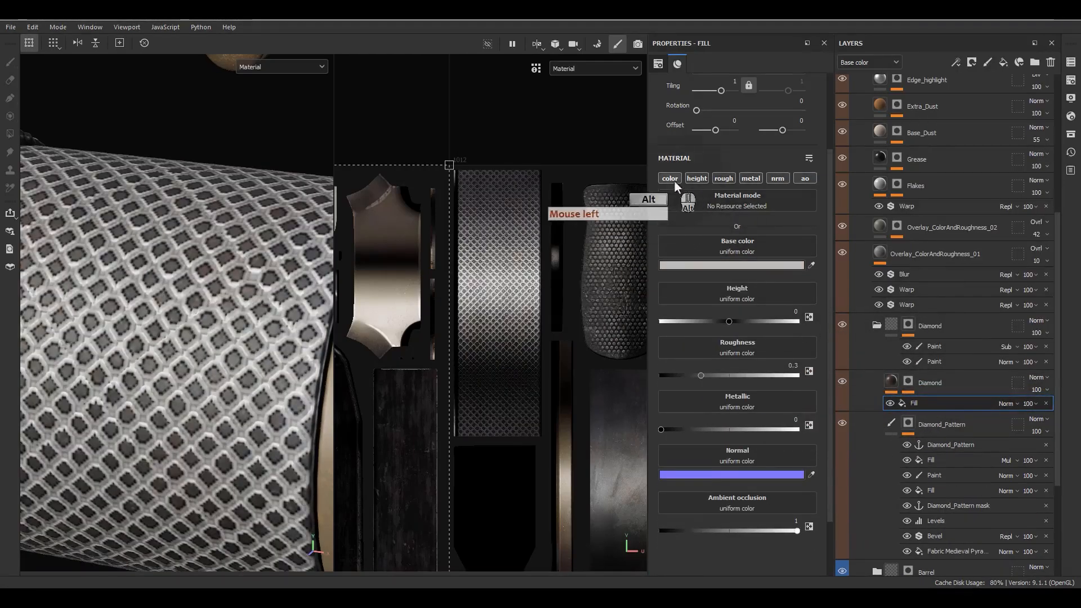
{"action": "left_click", "coordinate": [671, 179], "text": "alt"}
{"action": "left_click", "coordinate": [711, 256]}
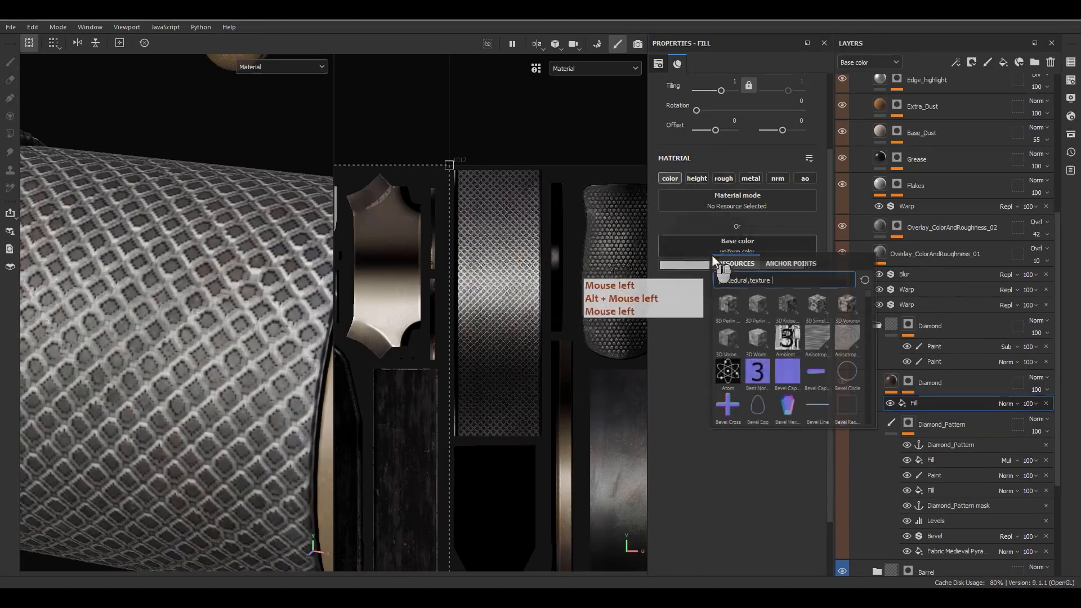
{"action": "type", "text": "bnw"}
{"action": "left_click", "coordinate": [785, 297]}
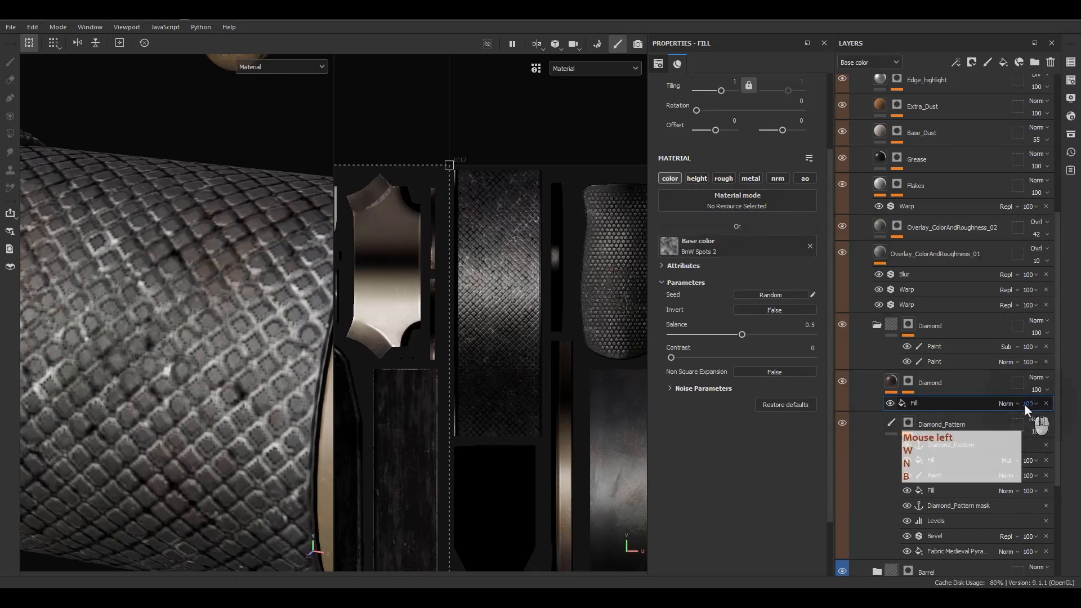
{"action": "left_click", "coordinate": [1006, 404]}
{"action": "left_click", "coordinate": [1012, 277]}
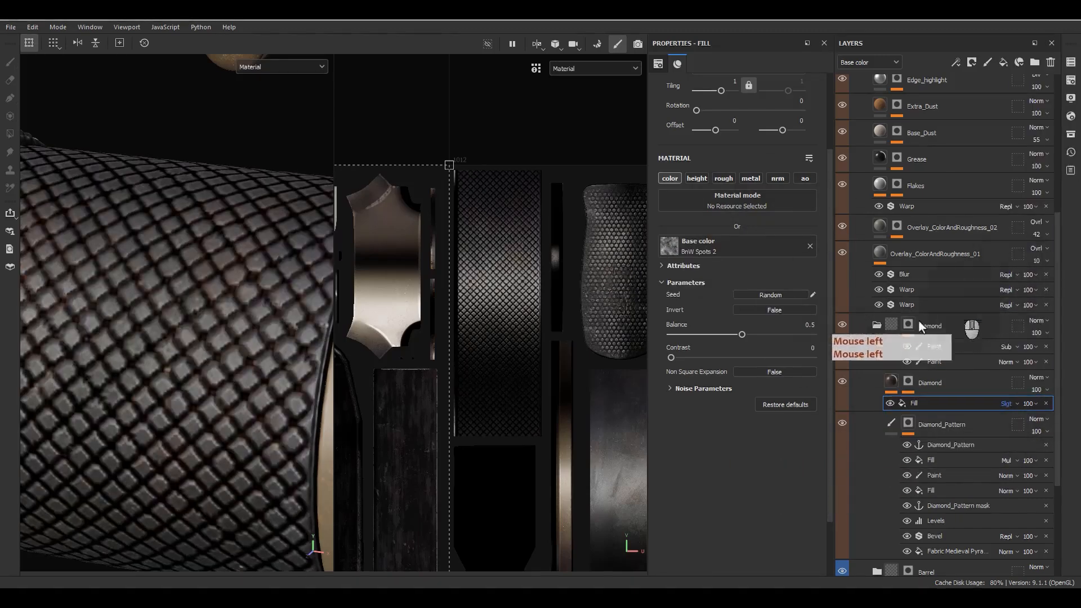
{"action": "left_click", "coordinate": [890, 402]}
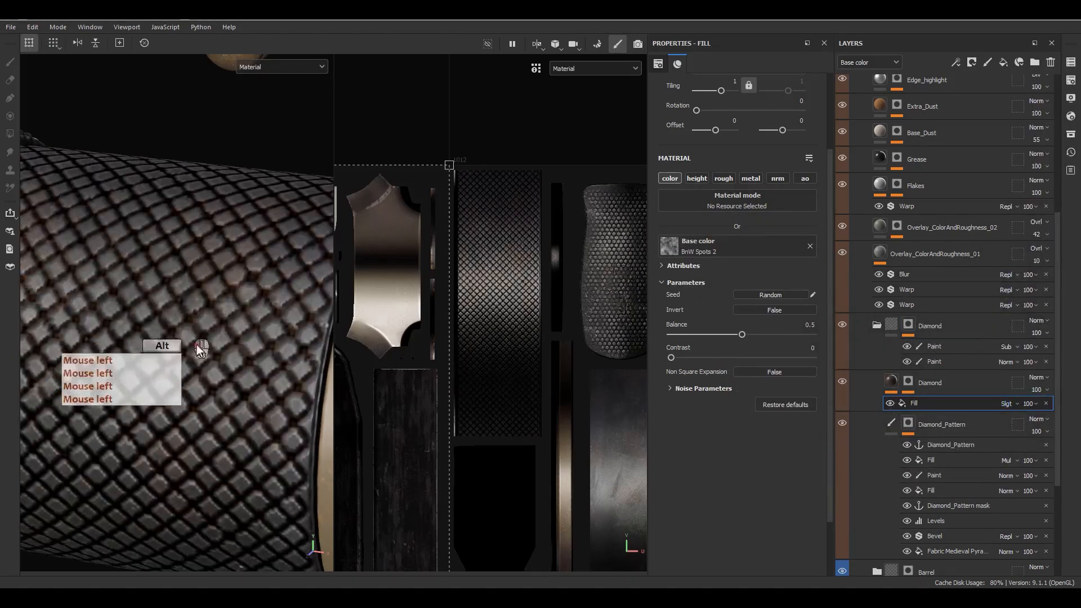
Step: Select the Diamond fill layer and open its dark brown Base color picker
{"action": "mouse_move", "coordinate": [197, 317]}
{"action": "left_mouse_down", "text": "alt"}
{"action": "mouse_move", "coordinate": [259, 324]}
{"action": "mouse_move", "coordinate": [192, 311]}
{"action": "left_mouse_up", "text": "alt"}
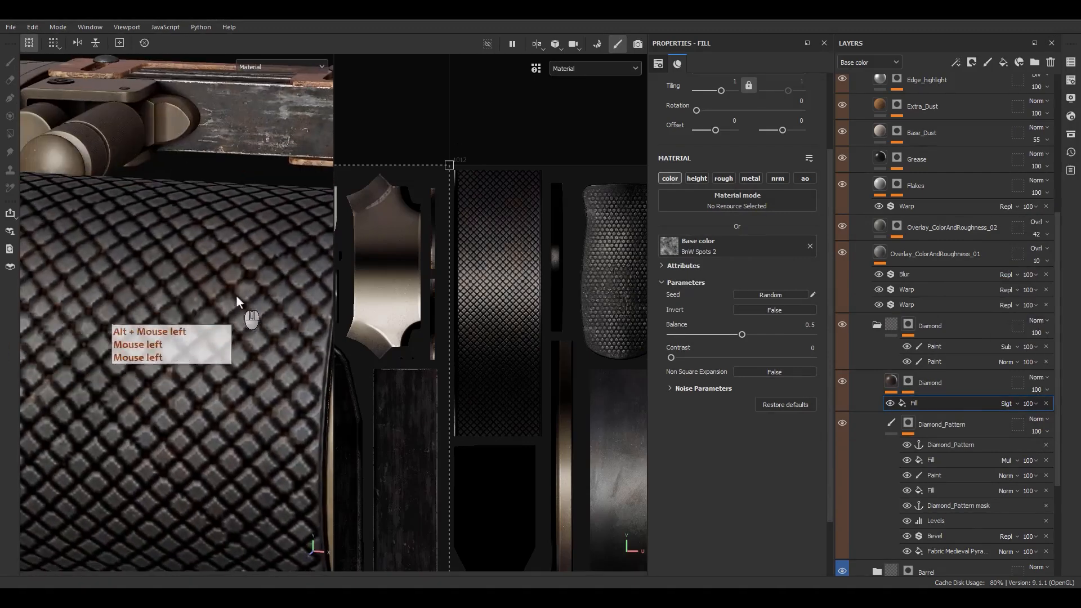
{"action": "left_click", "coordinate": [892, 382]}
{"action": "left_click", "coordinate": [698, 264]}
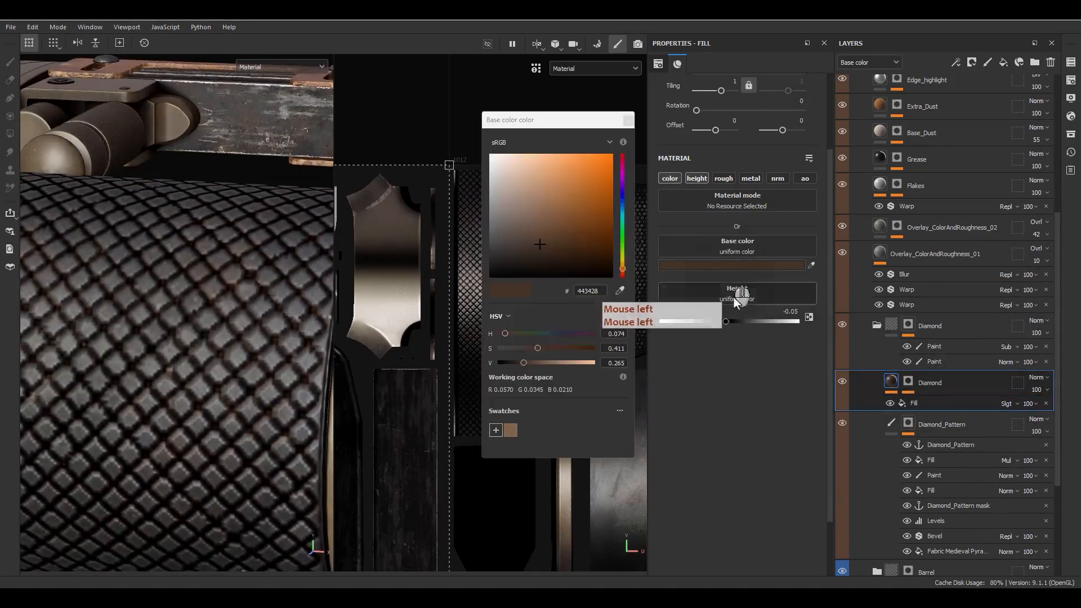
Step: Lighten the Diamond fill's brown base colour by raising V
{"action": "left_click", "coordinate": [534, 362]}
{"action": "left_click_drag", "start_coordinate": [141, 361], "coordinate": [204, 366], "text": "alt"}
{"action": "right_click_drag", "start_coordinate": [205, 366], "coordinate": [168, 315], "text": "alt"}
{"action": "left_click_drag", "start_coordinate": [169, 315], "coordinate": [205, 292], "text": "alt"}
{"action": "left_click", "coordinate": [626, 120]}
Step: Enable roughness on the Diamond fill and set Roughness to 0.6
{"action": "left_click", "coordinate": [723, 178]}
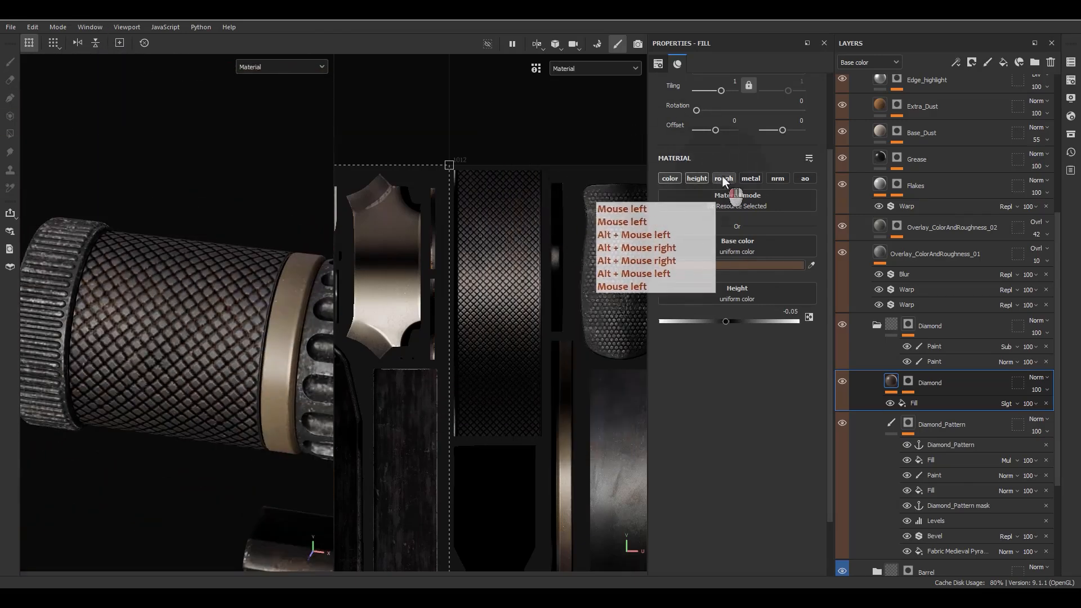
{"action": "scroll", "coordinate": [171, 391], "scroll_direction": "up", "scroll_amount": 3}
{"action": "left_click_drag", "start_coordinate": [171, 392], "coordinate": [191, 340], "text": "alt"}
{"action": "left_click", "coordinate": [741, 375]}
{"action": "left_click", "coordinate": [750, 375]}
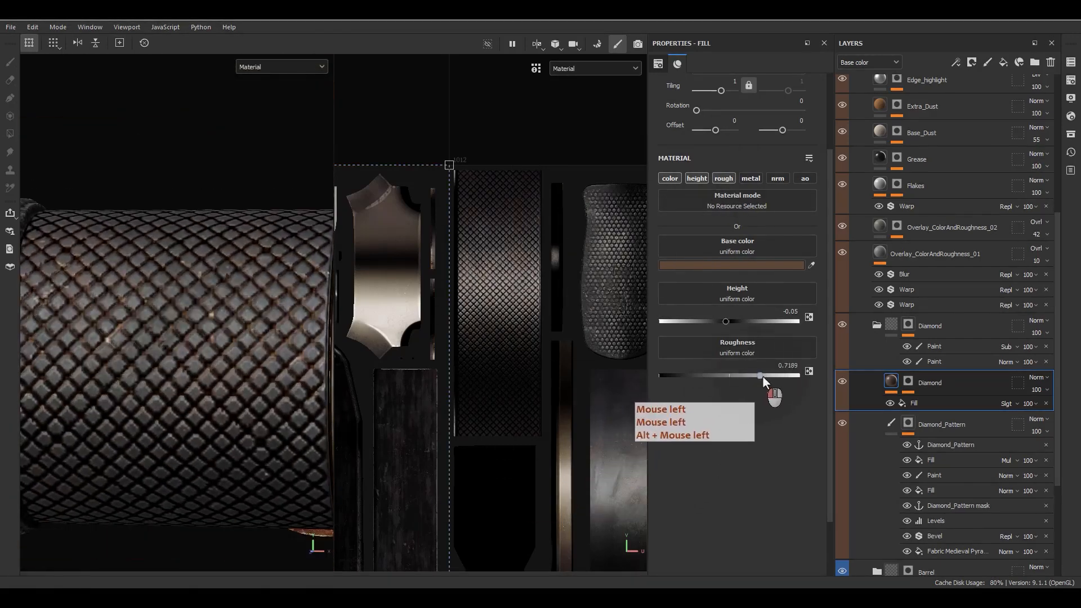
{"action": "double_click", "coordinate": [789, 366]}
{"action": "left_click", "coordinate": [789, 365]}
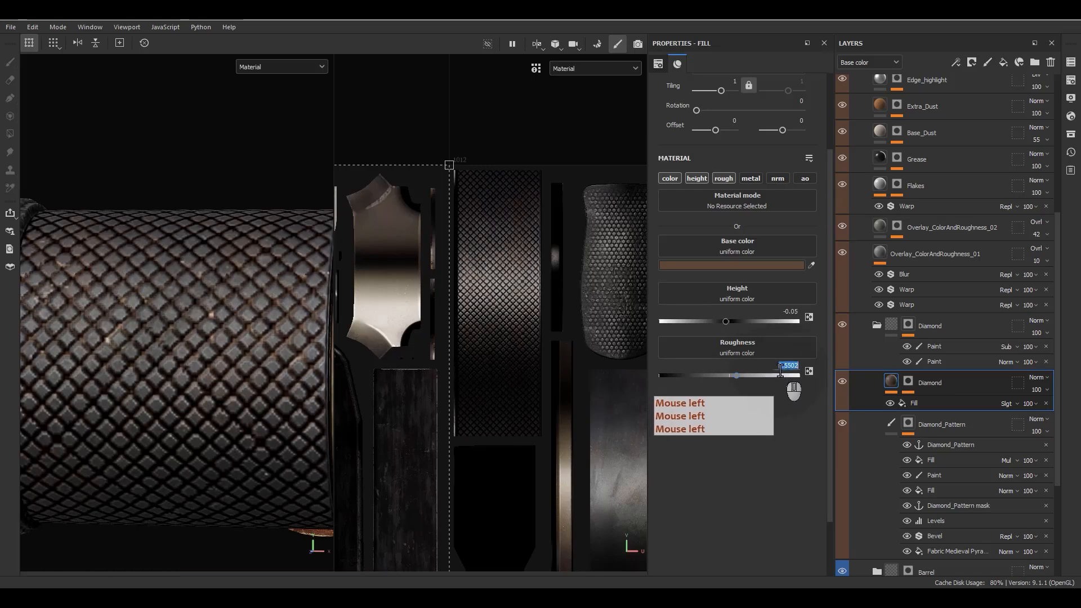
{"action": "type", "text": ".6"}
{"action": "key", "text": "Return"}
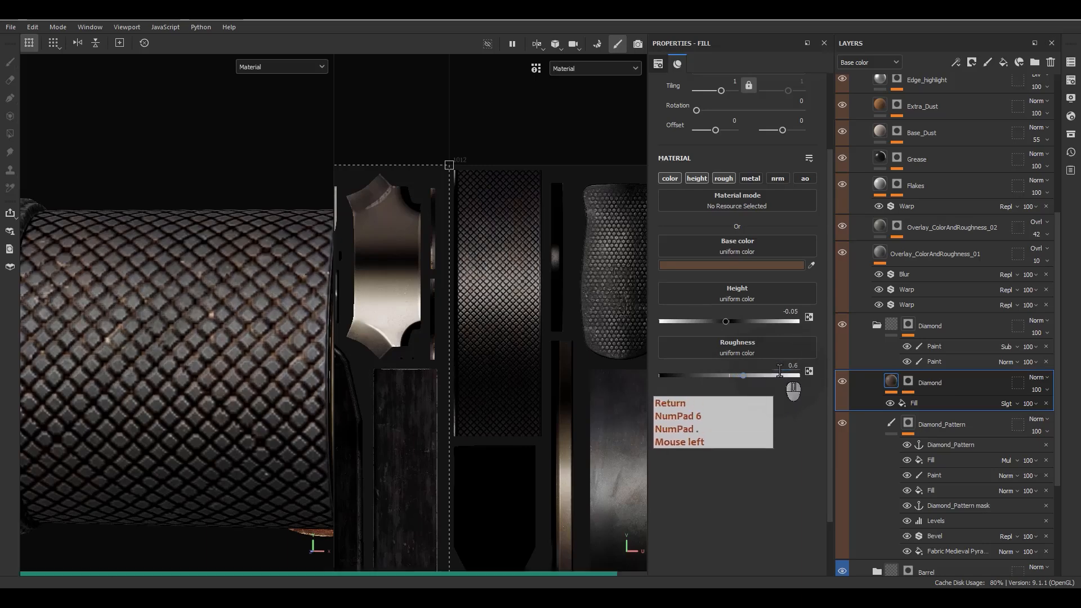
Step: Enable metallic at 0 and raise Roughness to 0.8
{"action": "left_click", "coordinate": [748, 178]}
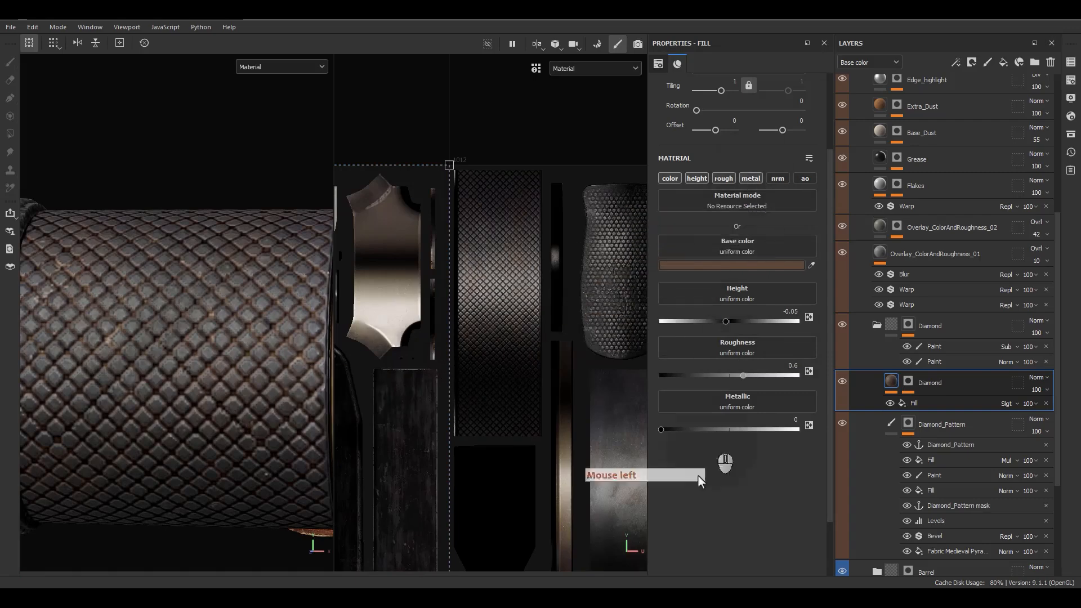
{"action": "left_click", "coordinate": [724, 439]}
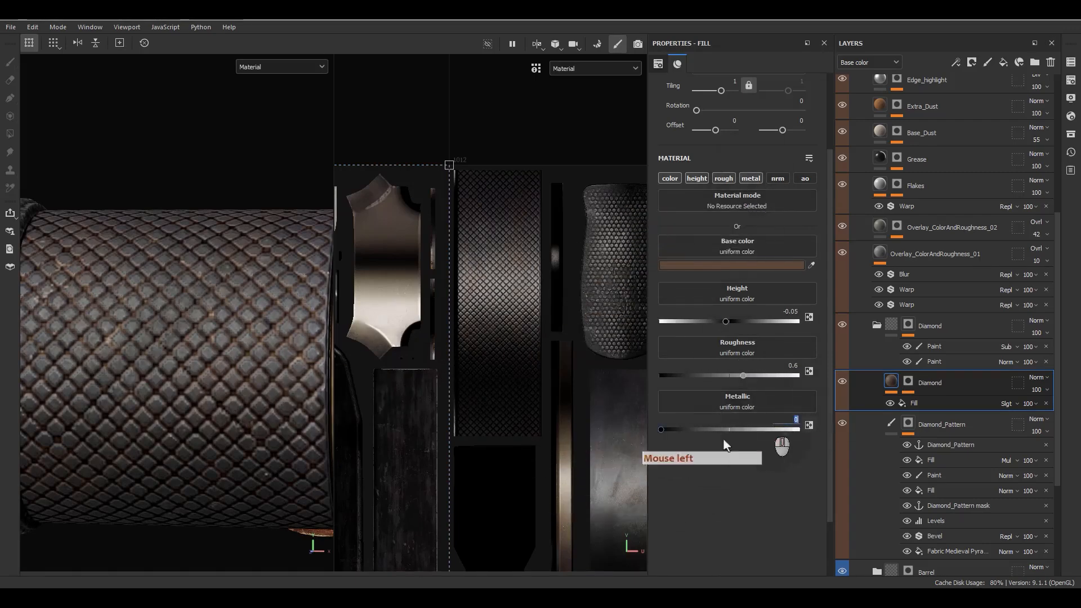
{"action": "left_click_drag", "start_coordinate": [293, 326], "coordinate": [287, 386], "text": "alt"}
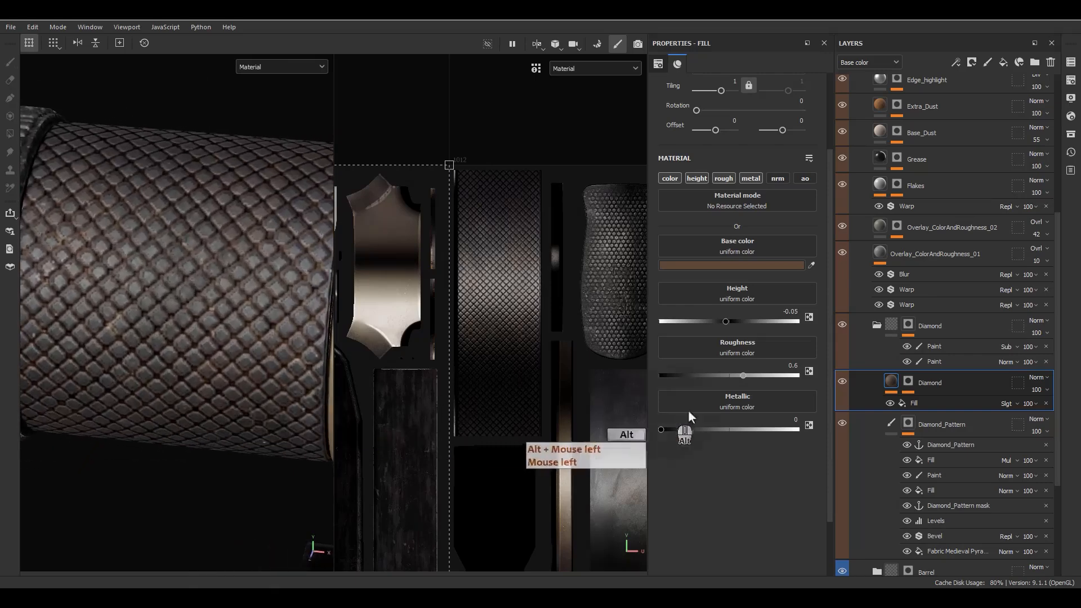
{"action": "left_click", "coordinate": [784, 371]}
{"action": "type", "text": ".8"}
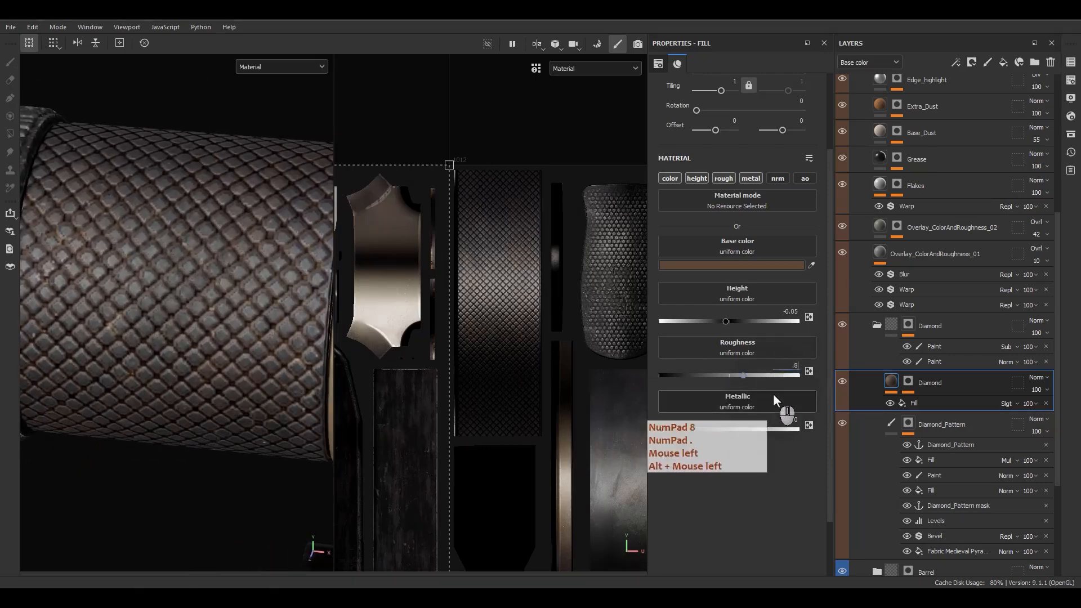
{"action": "key", "text": "Return"}
Step: Inspect the knurled band from several angles and isolate the Diamond_Pattern mask
{"action": "left_click_drag", "start_coordinate": [289, 286], "coordinate": [265, 237], "text": "alt"}
{"action": "right_click_drag", "start_coordinate": [265, 236], "coordinate": [242, 225], "text": "alt"}
{"action": "left_click_drag", "start_coordinate": [242, 225], "coordinate": [247, 181], "text": "alt"}
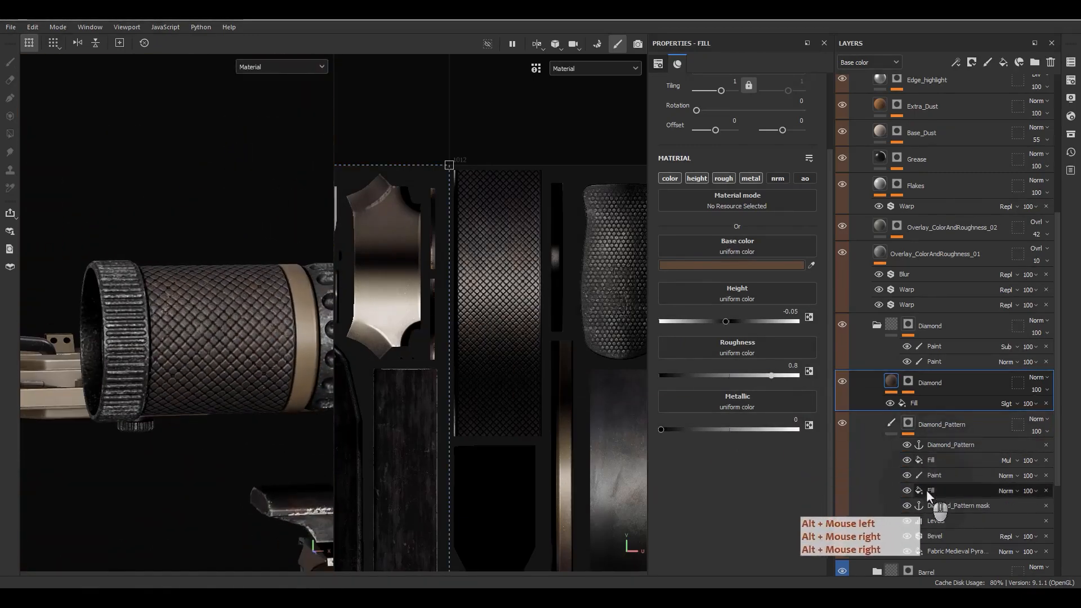
{"action": "left_click_drag", "start_coordinate": [242, 394], "coordinate": [210, 378], "text": "alt"}
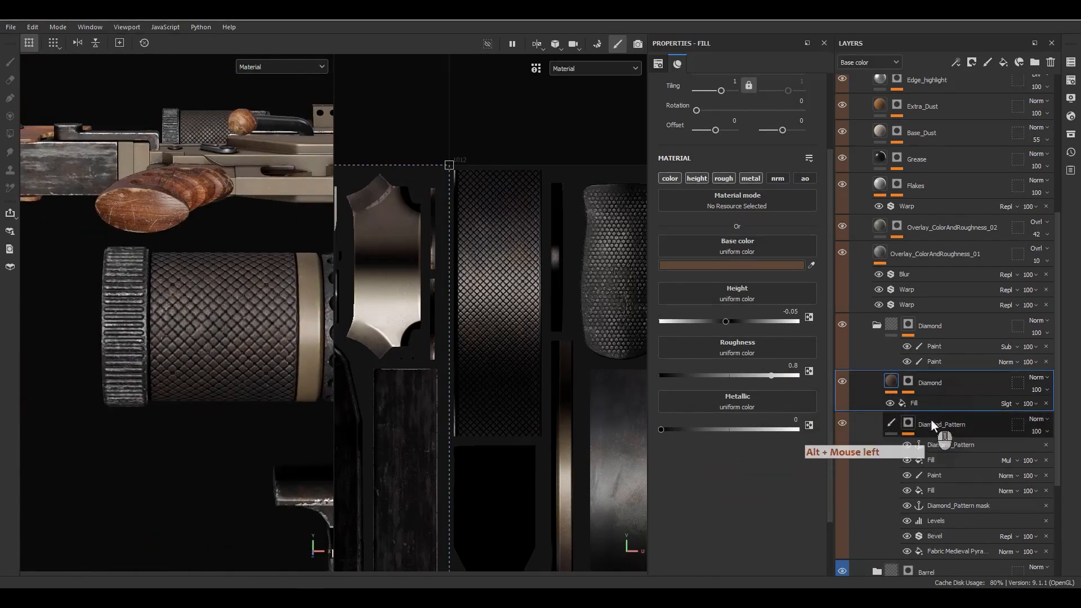
{"action": "left_click", "coordinate": [909, 425], "text": "alt"}
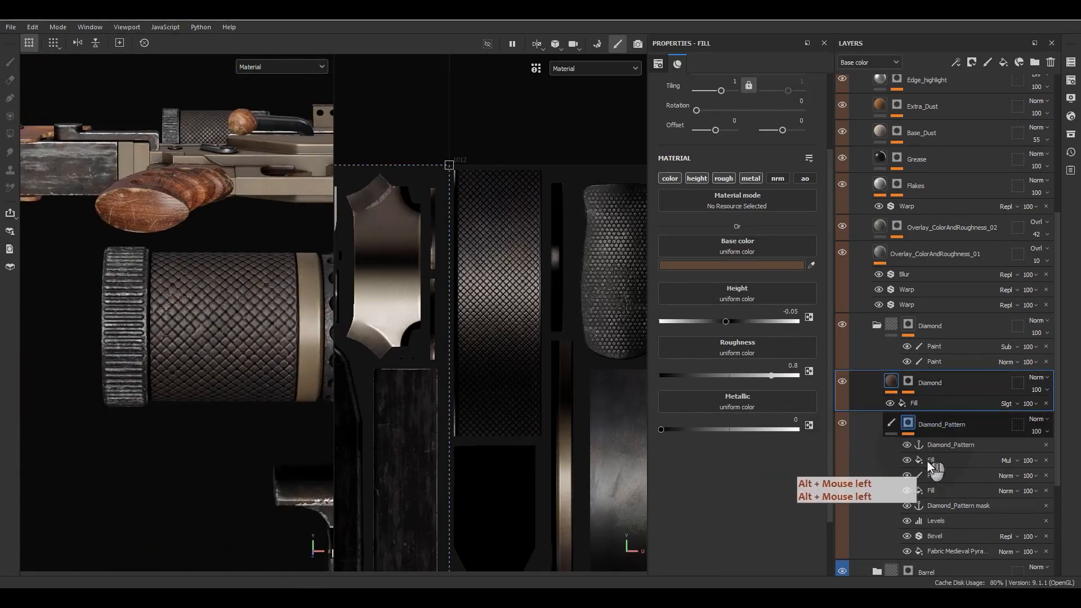
{"action": "left_click", "coordinate": [908, 428], "text": "alt"}
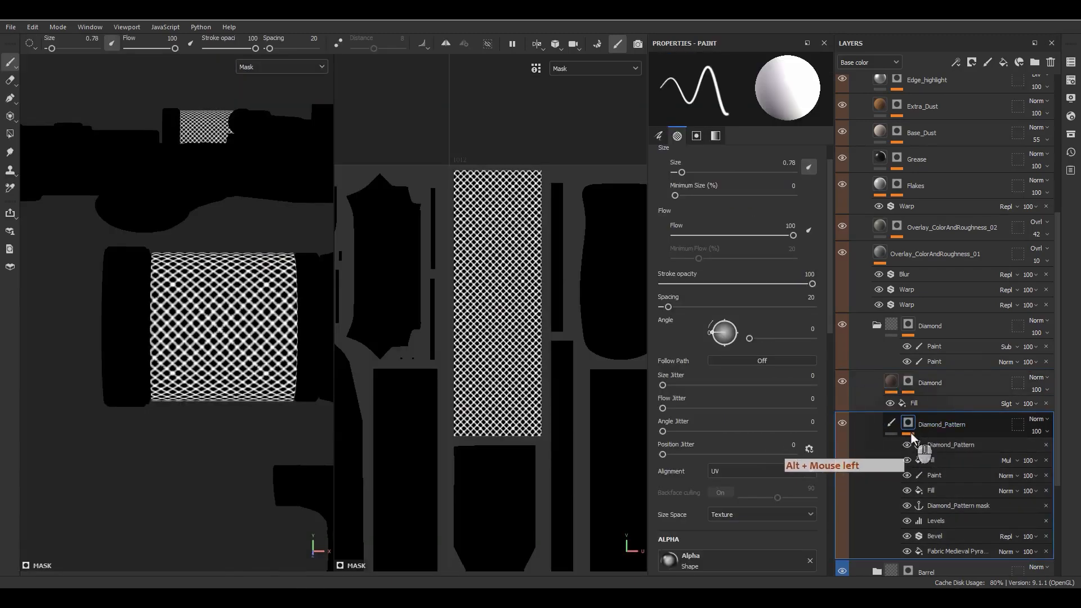
Step: Select the mask's subtractive Paint effect and frame the knurl strip in the UV view
{"action": "mouse_move", "coordinate": [930, 346]}
{"action": "left_mouse_down", "text": "alt"}
{"action": "mouse_move", "coordinate": [990, 365]}
{"action": "mouse_move", "coordinate": [973, 450]}
{"action": "mouse_move", "coordinate": [935, 455]}
{"action": "left_mouse_up", "text": "alt"}
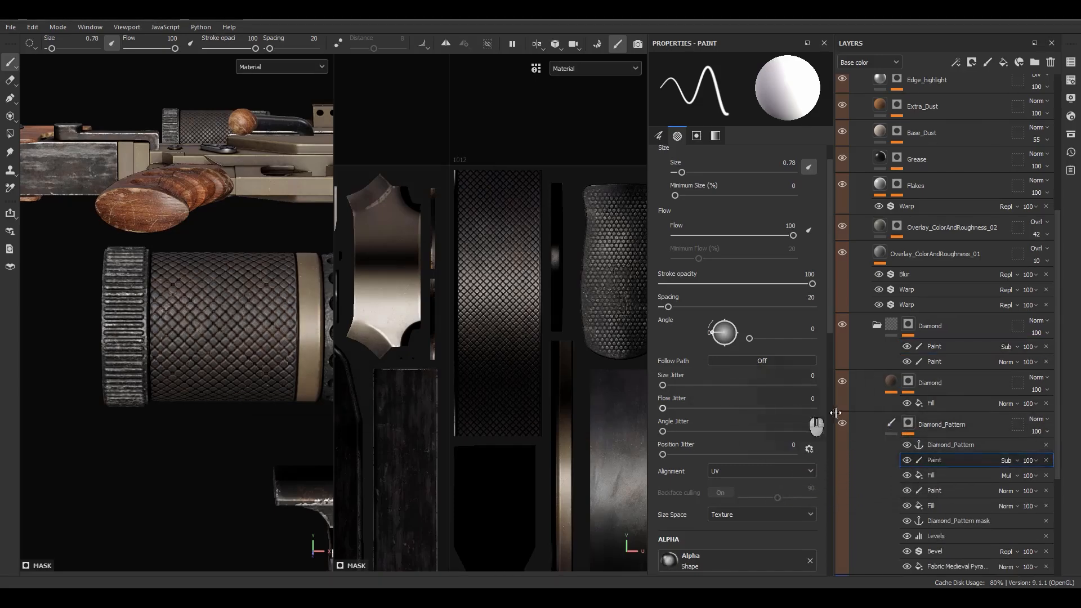
{"action": "left_click", "coordinate": [891, 426]}
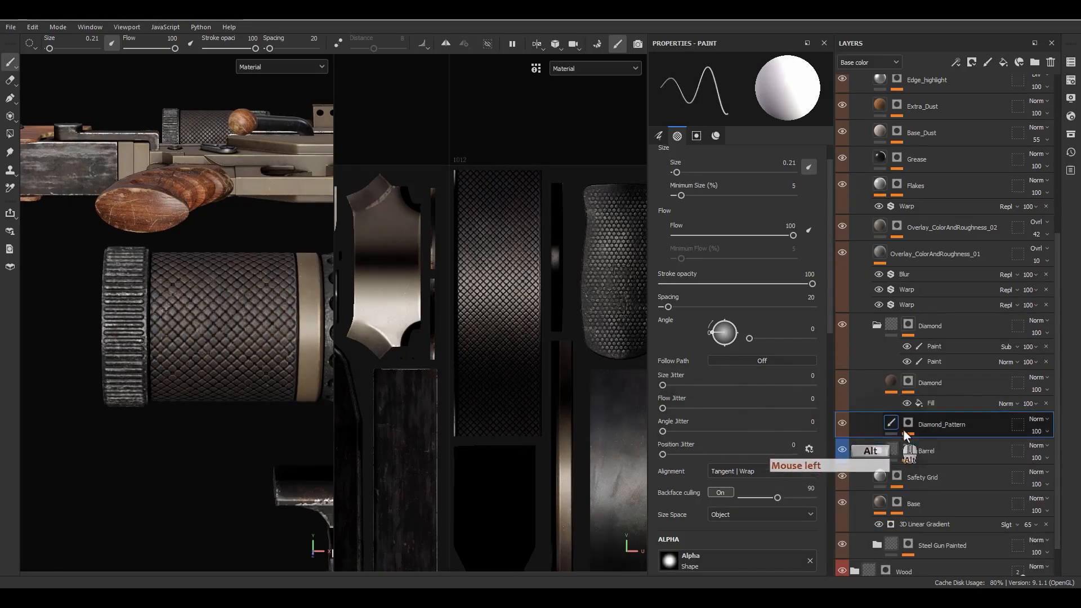
{"action": "left_click", "coordinate": [907, 425], "text": "alt"}
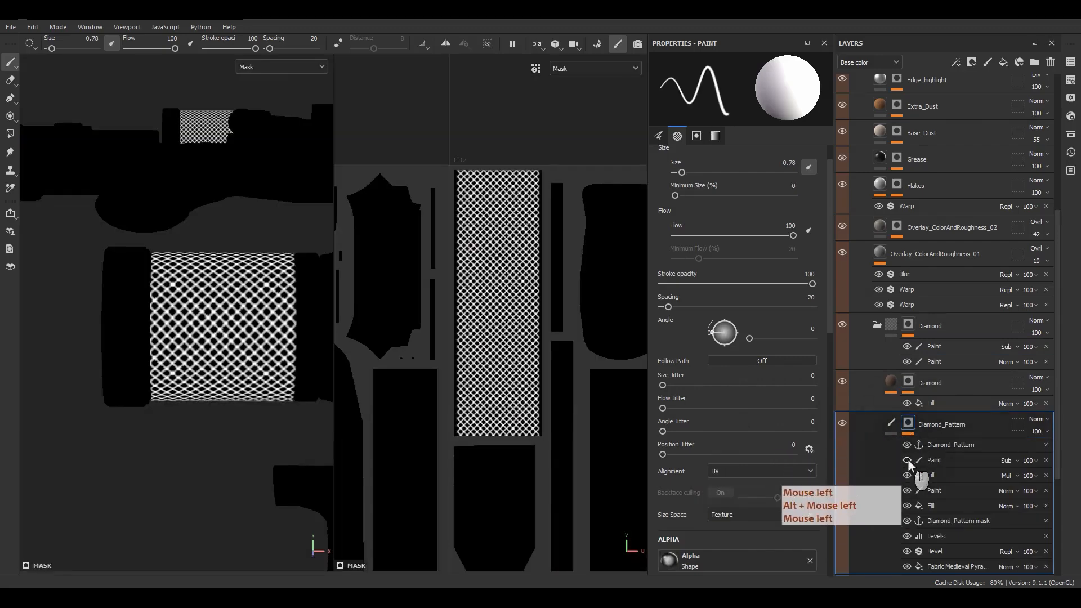
{"action": "left_click", "coordinate": [908, 461]}
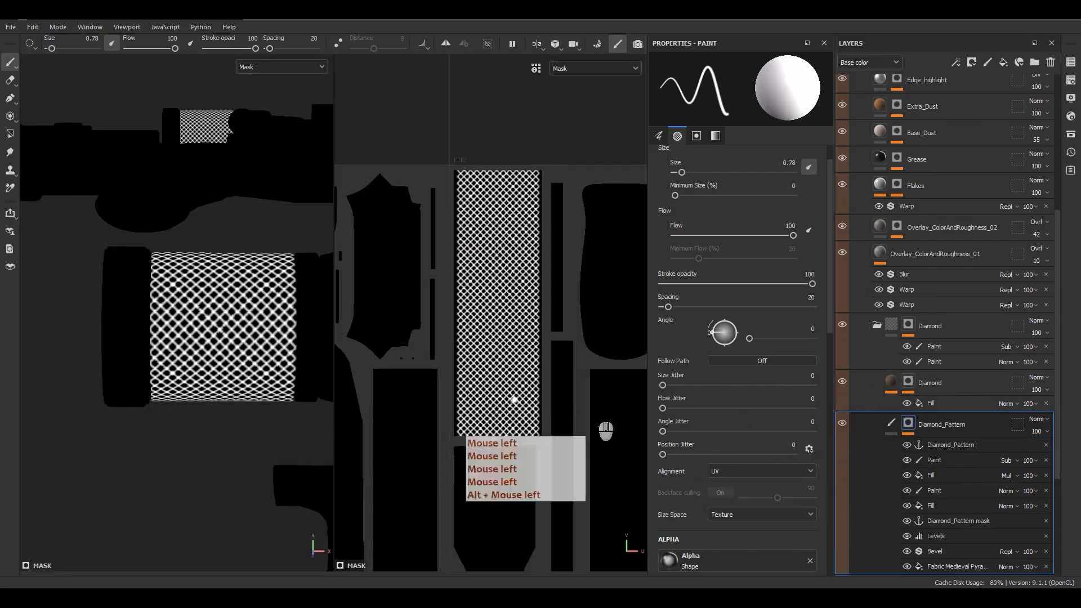
{"action": "middle_click_drag", "start_coordinate": [292, 374], "coordinate": [259, 376], "text": "alt"}
{"action": "scroll", "coordinate": [260, 372], "scroll_direction": "up", "scroll_amount": 3}
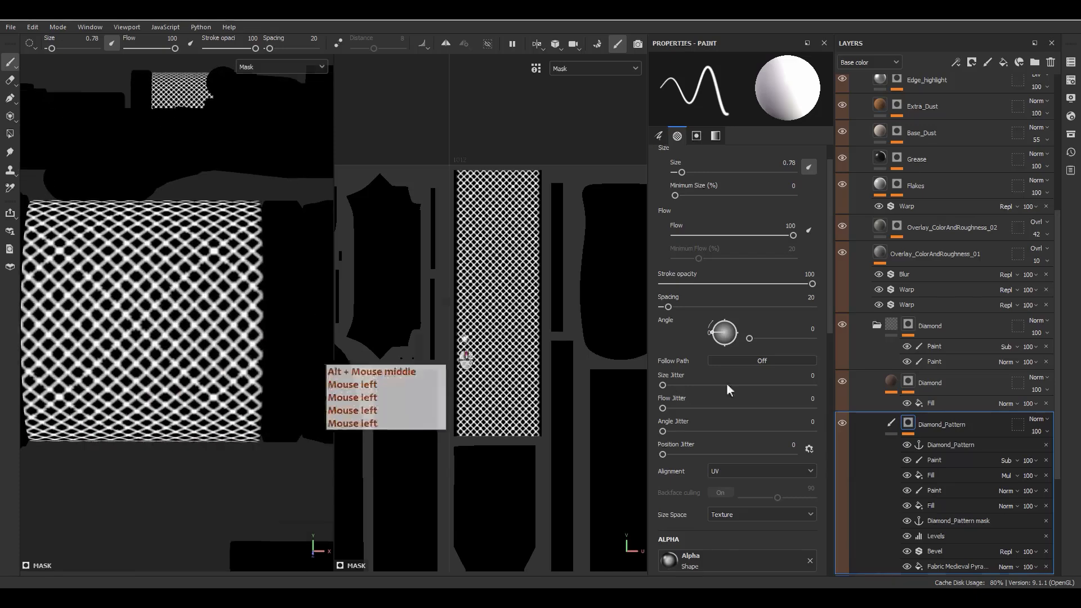
{"action": "left_click", "coordinate": [936, 459]}
{"action": "scroll", "coordinate": [582, 231], "scroll_direction": "up", "scroll_amount": 2}
{"action": "middle_click_drag", "start_coordinate": [516, 247], "coordinate": [559, 213], "text": "alt"}
{"action": "scroll", "coordinate": [574, 168], "scroll_direction": "up", "scroll_amount": 1}
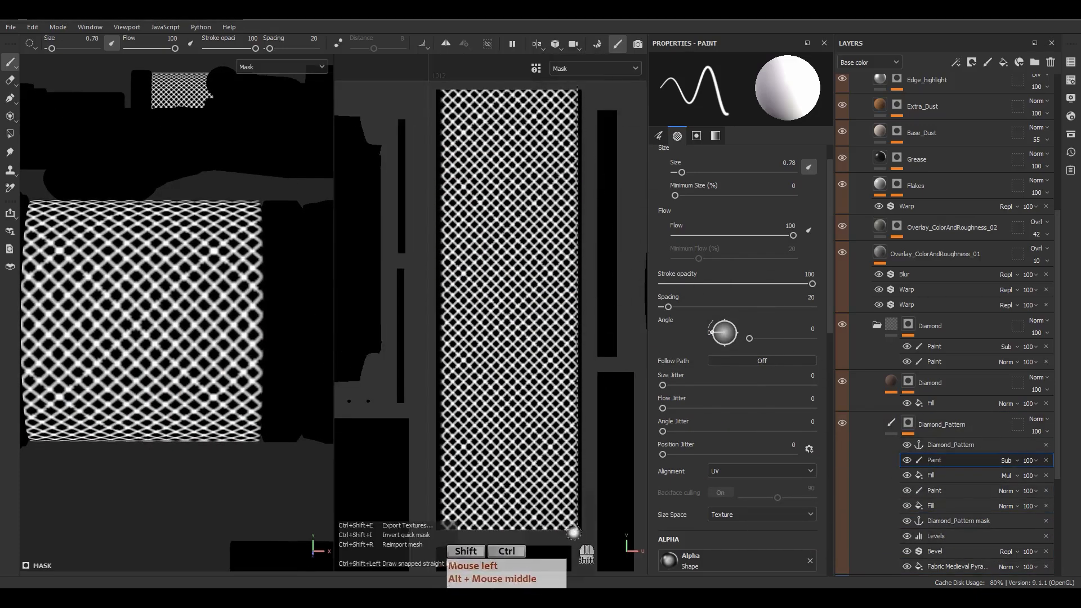
Step: Erase straight lines along the UV strip's right and left edges to trim the knurl
{"action": "left_click", "coordinate": [573, 527], "text": "ctrl+shift"}
{"action": "scroll", "coordinate": [268, 332], "scroll_direction": "up", "scroll_amount": 3}
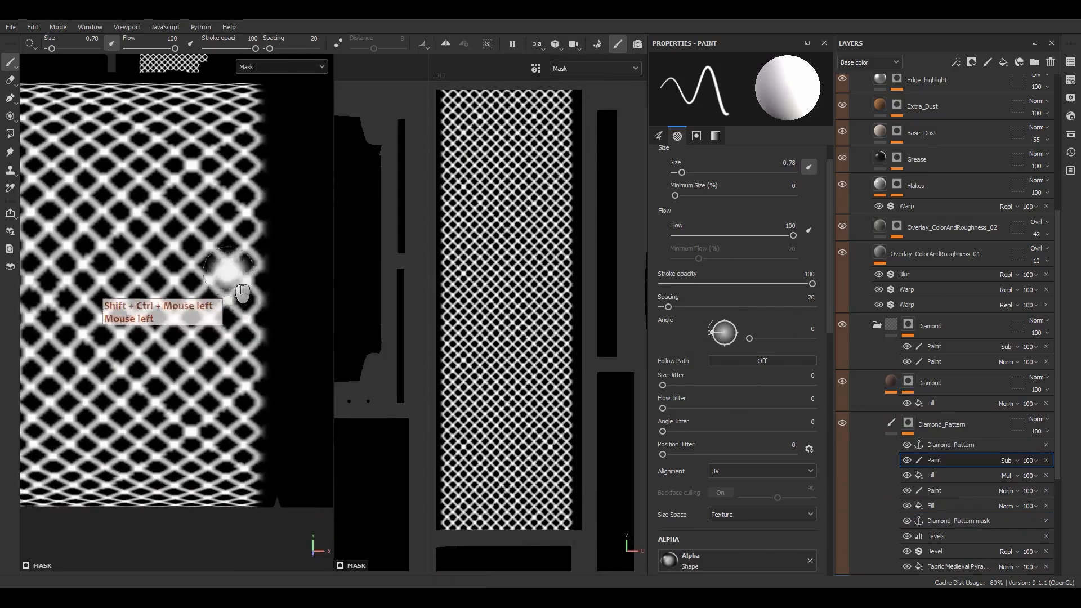
{"action": "middle_click_drag", "start_coordinate": [446, 302], "coordinate": [495, 307], "text": "alt"}
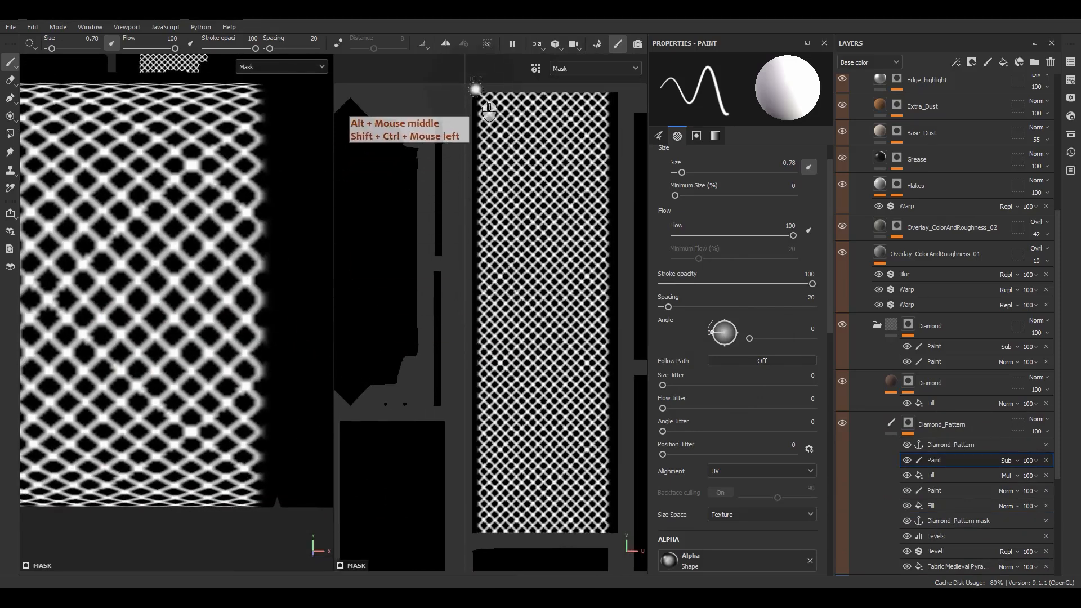
{"action": "left_click", "coordinate": [477, 89]}
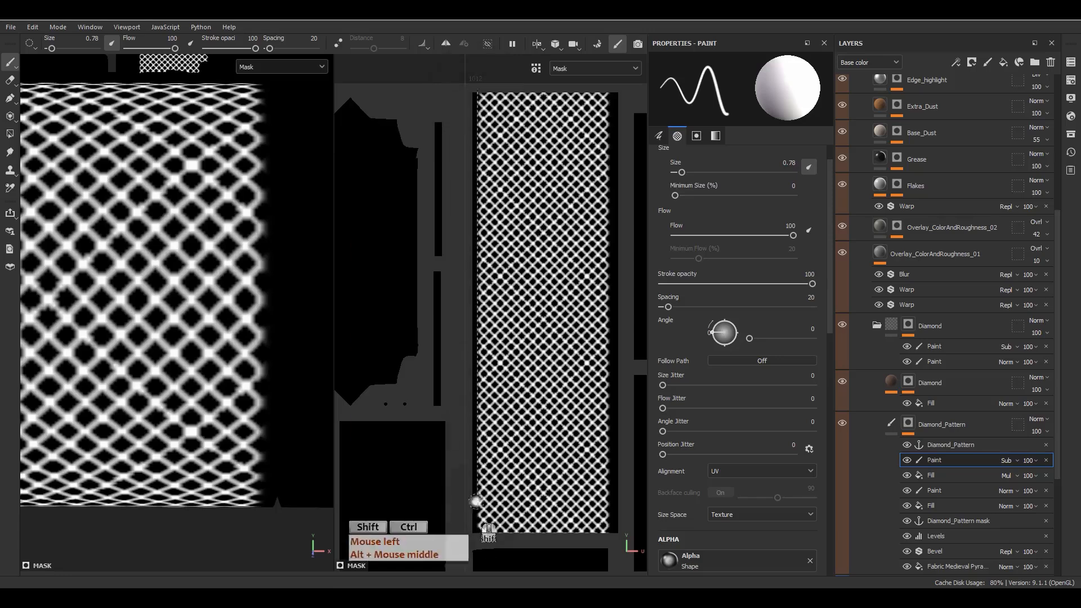
{"action": "left_click", "coordinate": [474, 543], "text": "ctrl+shift"}
{"action": "scroll", "coordinate": [239, 430], "scroll_direction": "down", "scroll_amount": 2}
{"action": "middle_click_drag", "start_coordinate": [230, 419], "coordinate": [434, 362], "text": "alt"}
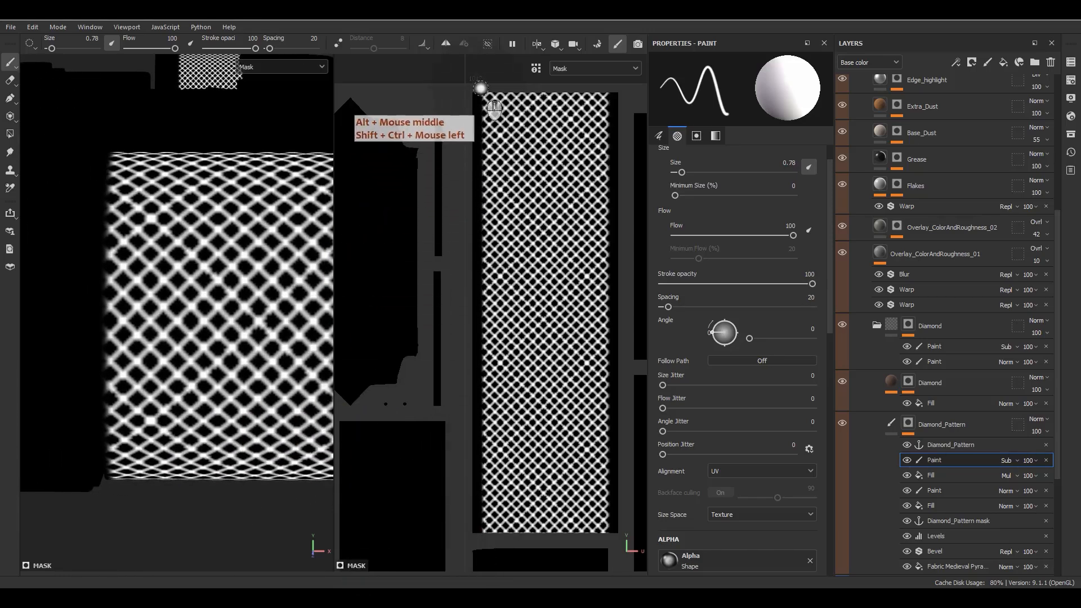
{"action": "left_click", "coordinate": [478, 88]}
{"action": "left_click", "coordinate": [472, 543], "text": "ctrl+shift"}
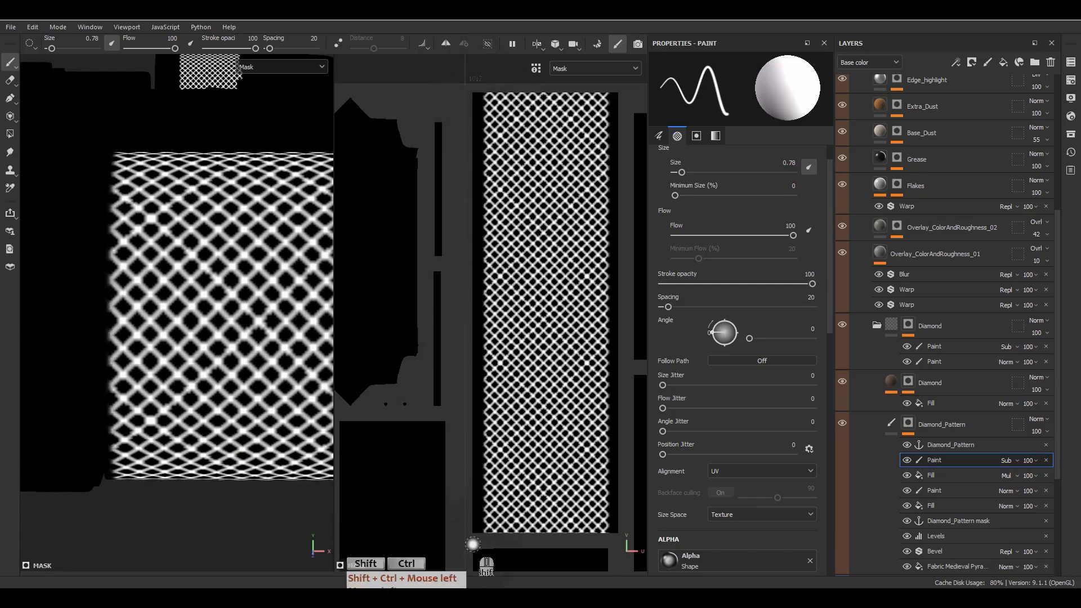
Step: Switch back to the material display and inspect the knurled cylinder and scope turret band in 3D
{"action": "key", "text": "m"}
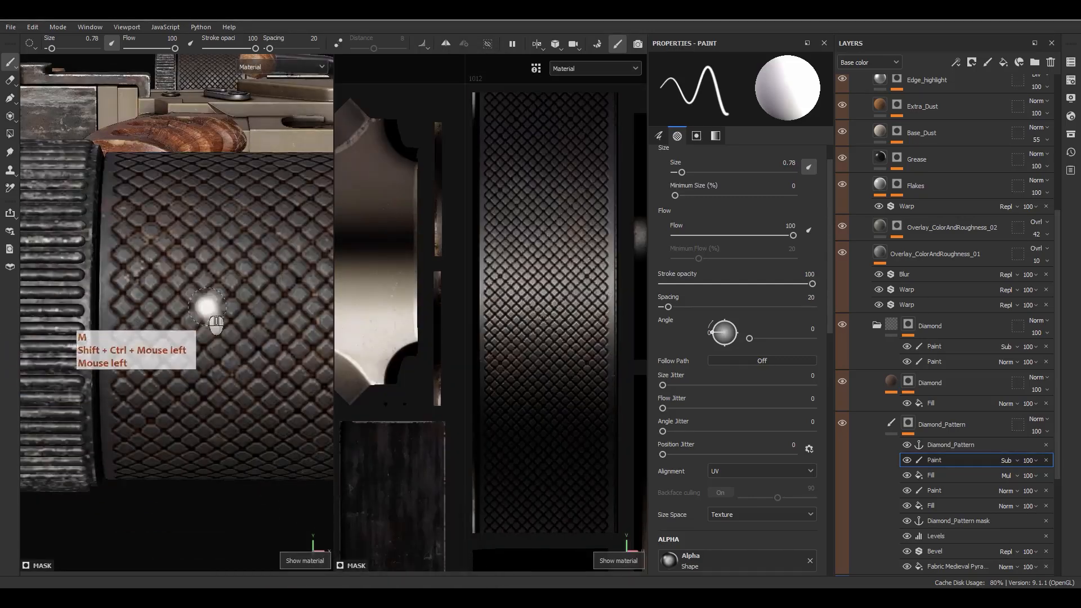
{"action": "middle_click_drag", "start_coordinate": [81, 319], "coordinate": [289, 307], "text": "alt"}
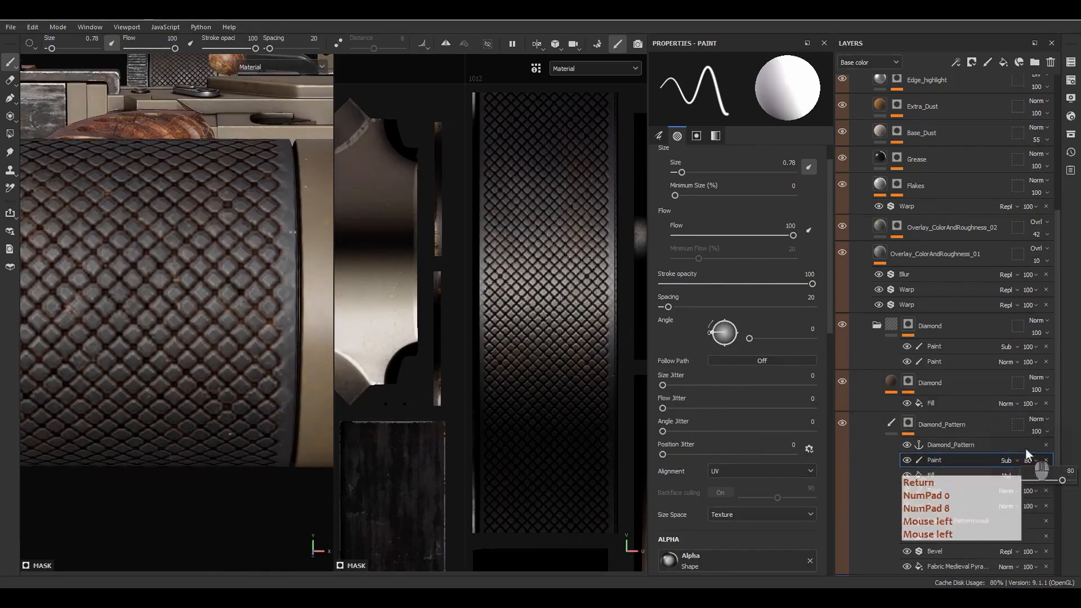
{"action": "middle_click_drag", "start_coordinate": [200, 317], "coordinate": [272, 289], "text": "alt"}
{"action": "right_click_drag", "start_coordinate": [272, 289], "coordinate": [216, 242], "text": "alt"}
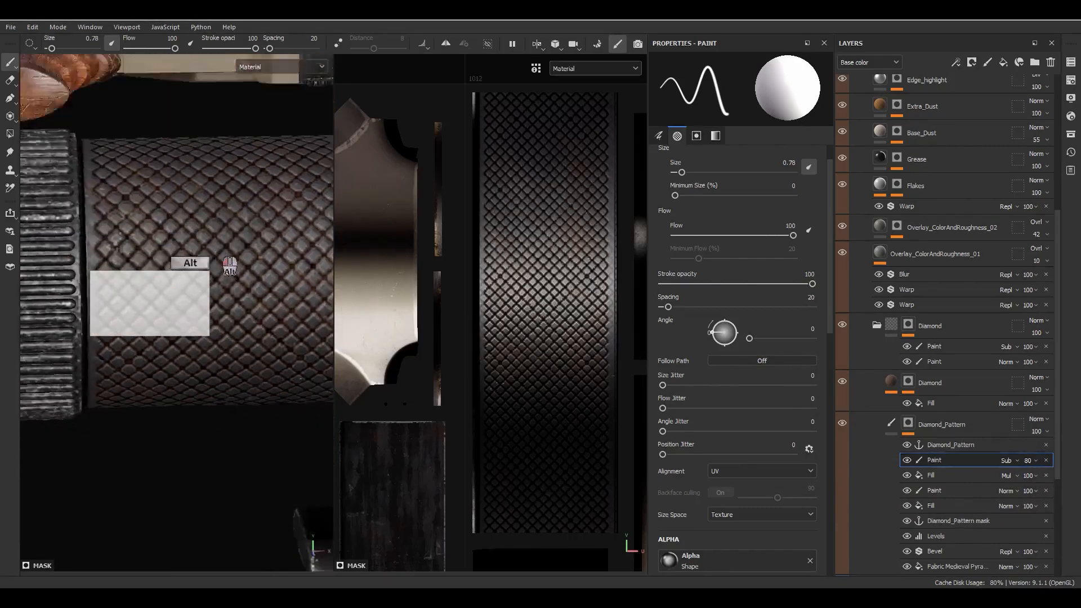
{"action": "left_click_drag", "start_coordinate": [215, 242], "coordinate": [200, 270], "text": "alt"}
{"action": "right_click_drag", "start_coordinate": [199, 270], "coordinate": [189, 169], "text": "alt"}
{"action": "right_click_drag", "start_coordinate": [209, 214], "coordinate": [188, 74], "text": "alt"}
{"action": "middle_click_drag", "start_coordinate": [236, 247], "coordinate": [125, 351], "text": "alt"}
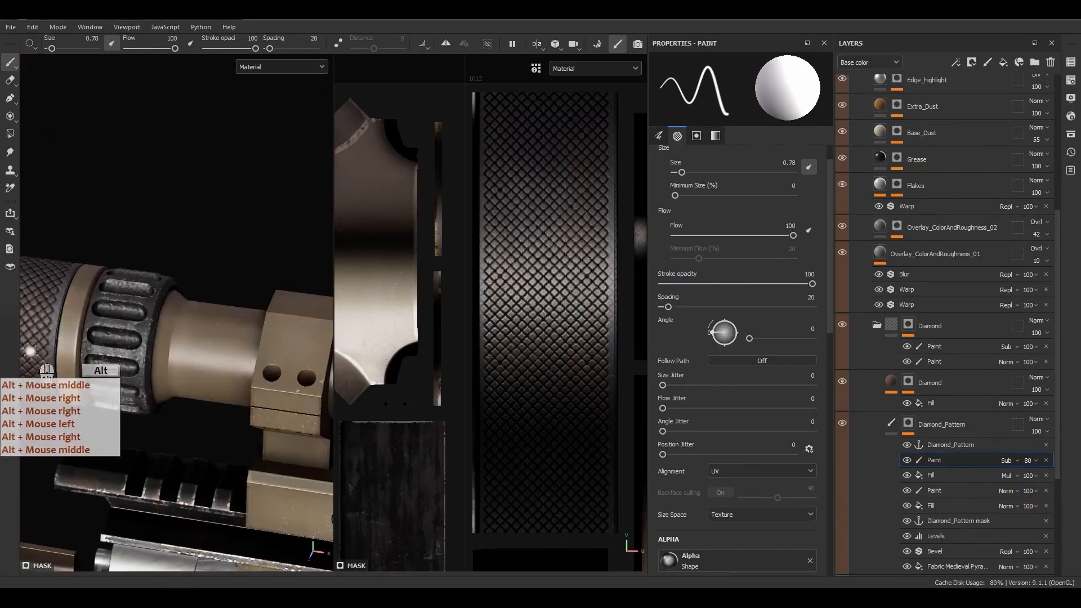
{"action": "middle_click_drag", "start_coordinate": [225, 304], "coordinate": [145, 349], "text": "alt"}
{"action": "middle_click_drag", "start_coordinate": [264, 355], "coordinate": [125, 279], "text": "alt"}
{"action": "middle_click_drag", "start_coordinate": [160, 310], "coordinate": [185, 332], "text": "alt"}
{"action": "left_click_drag", "start_coordinate": [186, 332], "coordinate": [239, 253], "text": "alt"}
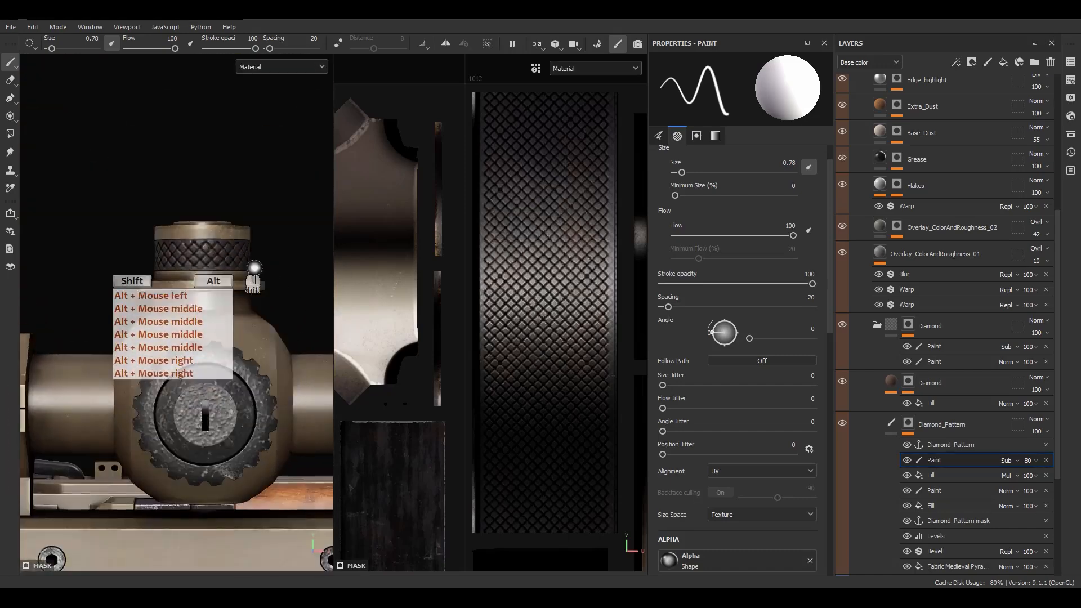
{"action": "scroll", "coordinate": [229, 256], "scroll_direction": "up", "scroll_amount": 5}
{"action": "middle_click_drag", "start_coordinate": [182, 357], "coordinate": [132, 305], "text": "alt"}
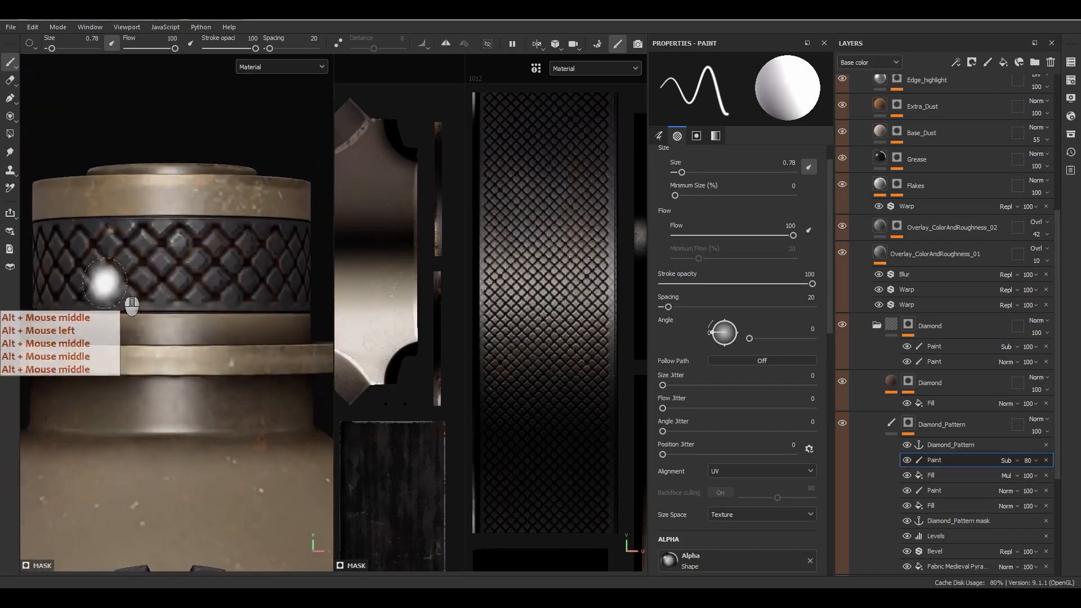
Step: Move from the whole scope to the muzzle to inspect the knurled barrel section
{"action": "scroll", "coordinate": [574, 363], "scroll_direction": "down", "scroll_amount": 5}
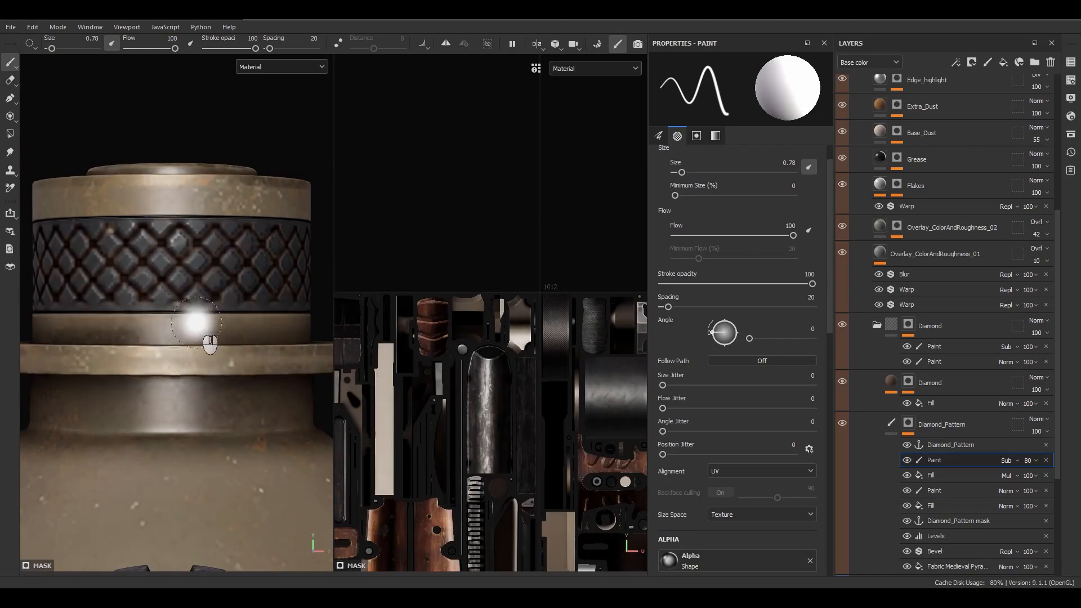
{"action": "scroll", "coordinate": [184, 300], "scroll_direction": "down", "scroll_amount": 6}
{"action": "middle_click_drag", "start_coordinate": [247, 337], "coordinate": [93, 260], "text": "alt"}
{"action": "right_click_drag", "start_coordinate": [93, 260], "coordinate": [140, 268], "text": "alt"}
{"action": "middle_click_drag", "start_coordinate": [293, 416], "coordinate": [160, 357], "text": "alt"}
{"action": "middle_click_drag", "start_coordinate": [242, 361], "coordinate": [158, 352], "text": "alt"}
{"action": "middle_click_drag", "start_coordinate": [248, 352], "coordinate": [166, 349], "text": "alt"}
{"action": "middle_click_drag", "start_coordinate": [281, 341], "coordinate": [122, 336], "text": "alt"}
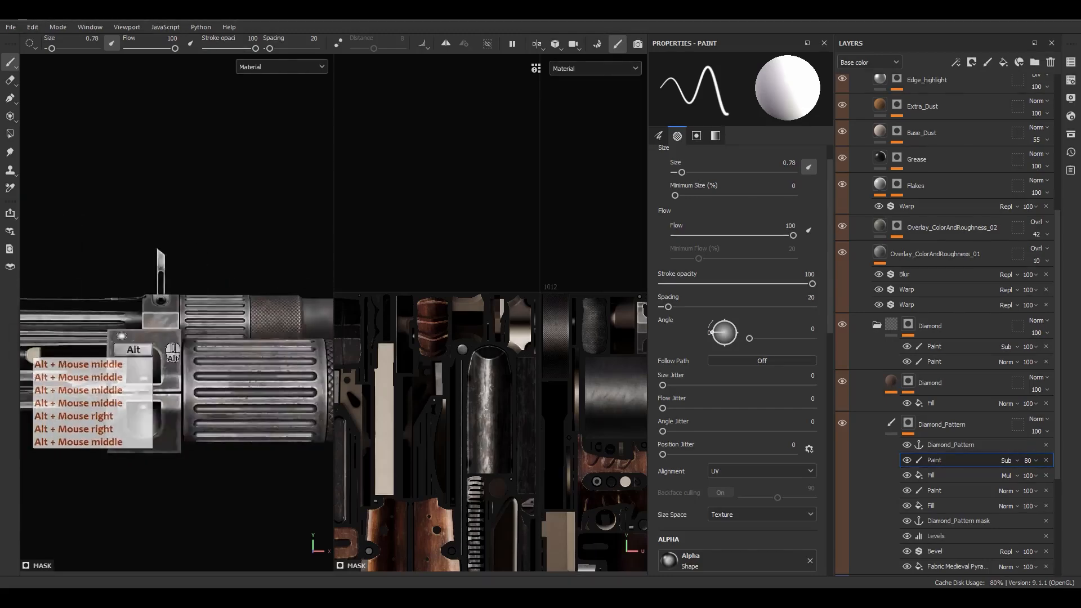
{"action": "left_click_drag", "start_coordinate": [122, 336], "coordinate": [143, 372], "text": "alt"}
{"action": "middle_click_drag", "start_coordinate": [268, 369], "coordinate": [211, 364], "text": "alt"}
{"action": "scroll", "coordinate": [185, 344], "scroll_direction": "up", "scroll_amount": 8}
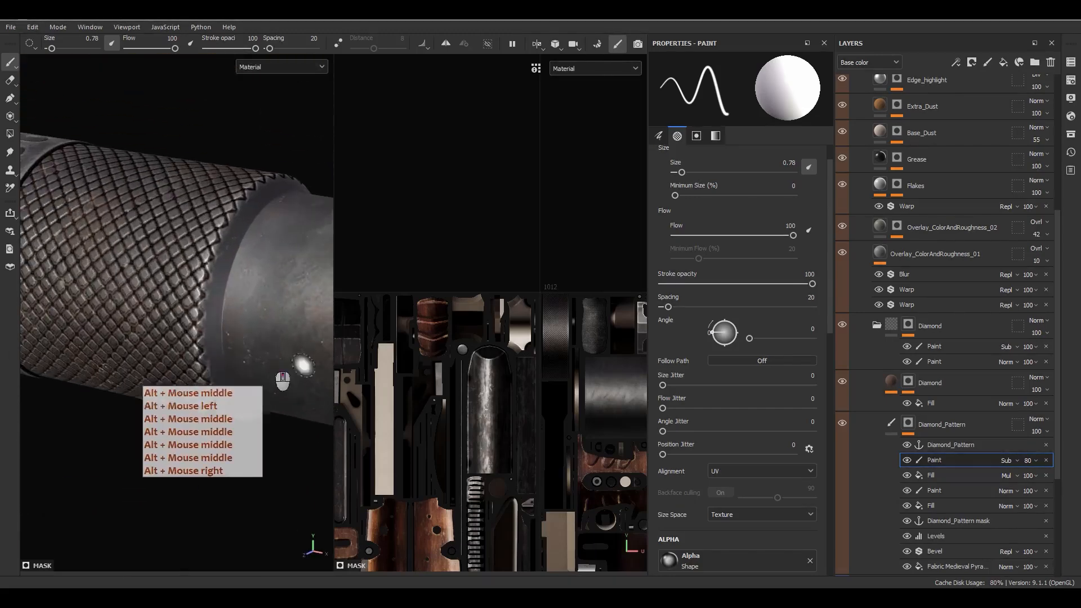
{"action": "scroll", "coordinate": [475, 401], "scroll_direction": "down", "scroll_amount": 5}
Step: Center the knurled UV island and display only the Diamond_Pattern mask
{"action": "middle_click_drag", "start_coordinate": [597, 479], "coordinate": [431, 377], "text": "alt"}
{"action": "scroll", "coordinate": [506, 390], "scroll_direction": "up", "scroll_amount": 4}
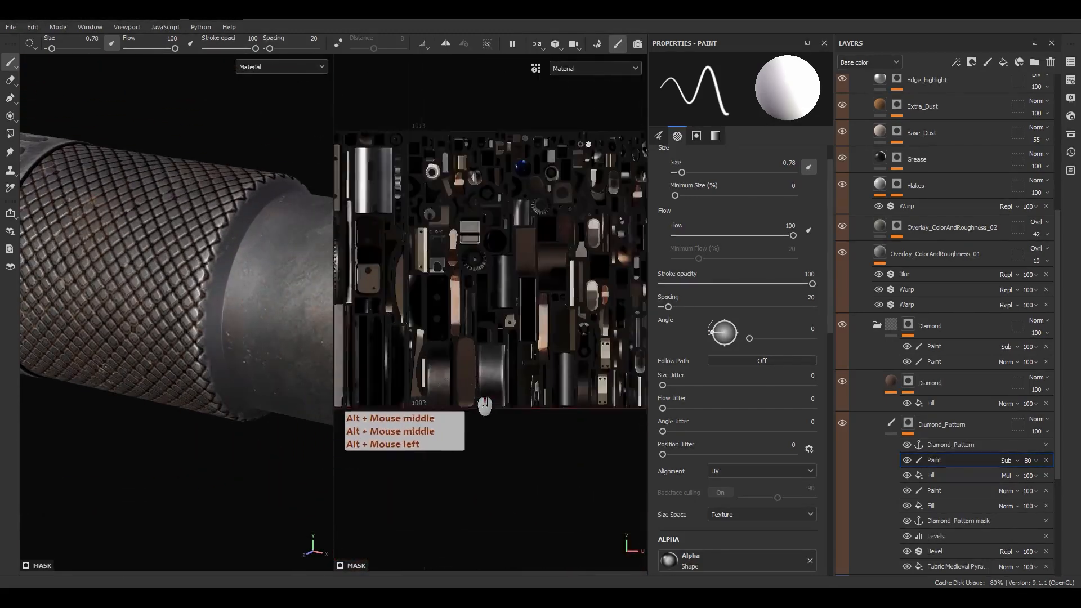
{"action": "scroll", "coordinate": [498, 383], "scroll_direction": "up", "scroll_amount": 8}
{"action": "middle_click_drag", "start_coordinate": [504, 383], "coordinate": [642, 418], "text": "alt"}
{"action": "right_click_drag", "start_coordinate": [633, 401], "coordinate": [485, 121], "text": "alt"}
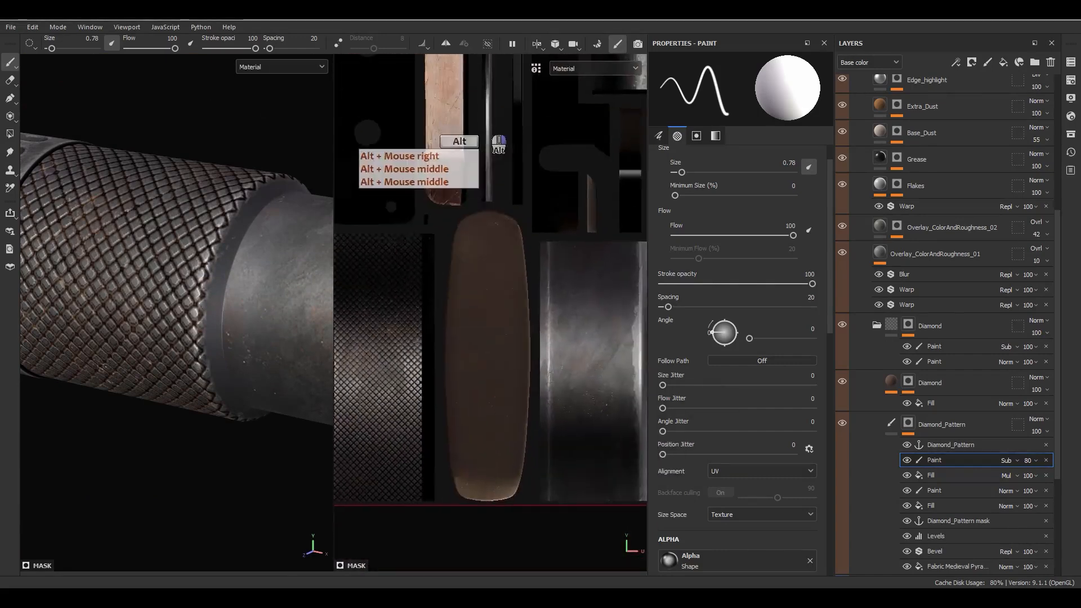
{"action": "middle_click_drag", "start_coordinate": [475, 293], "coordinate": [643, 261], "text": "alt"}
{"action": "scroll", "coordinate": [577, 286], "scroll_direction": "up", "scroll_amount": 3}
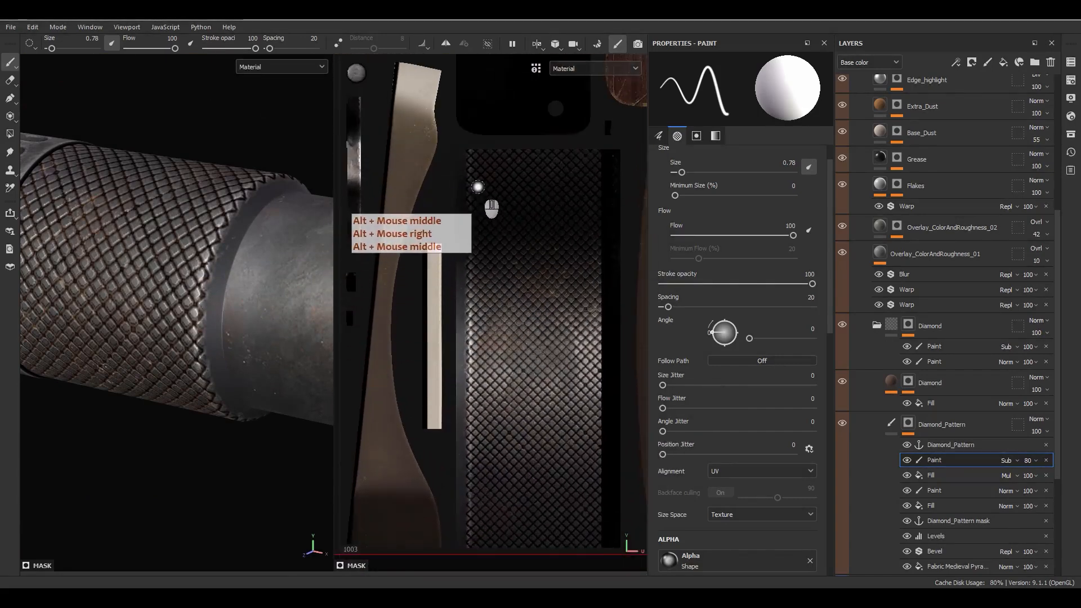
{"action": "middle_click_drag", "start_coordinate": [477, 187], "coordinate": [486, 180], "text": "alt"}
{"action": "left_click", "coordinate": [907, 424], "text": "alt"}
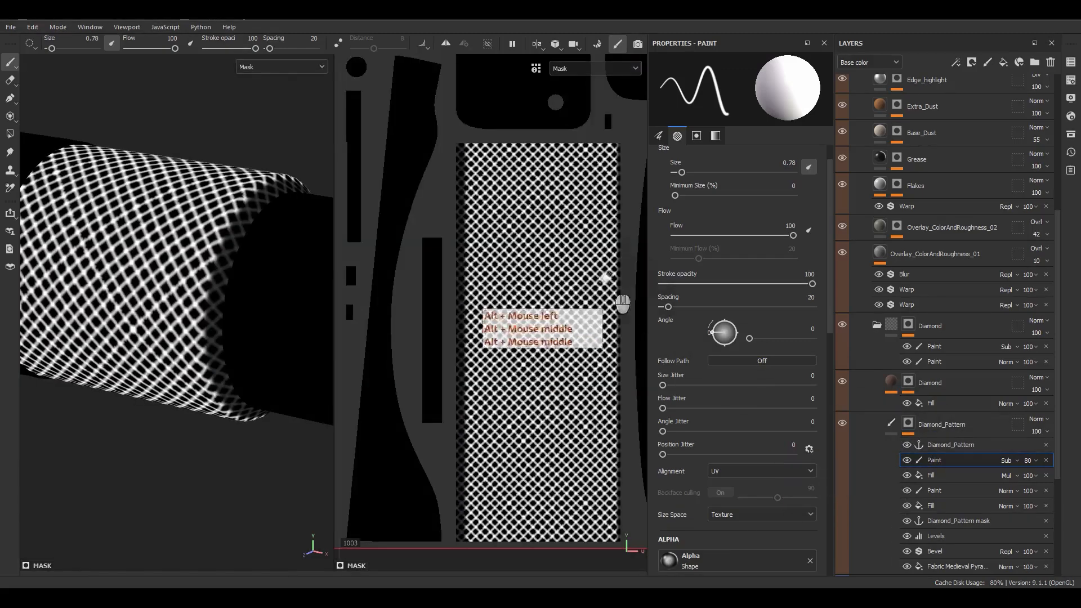
Step: Paint straight dark strips down the UV island's left and right edges in the mask
{"action": "left_click", "coordinate": [464, 140]}
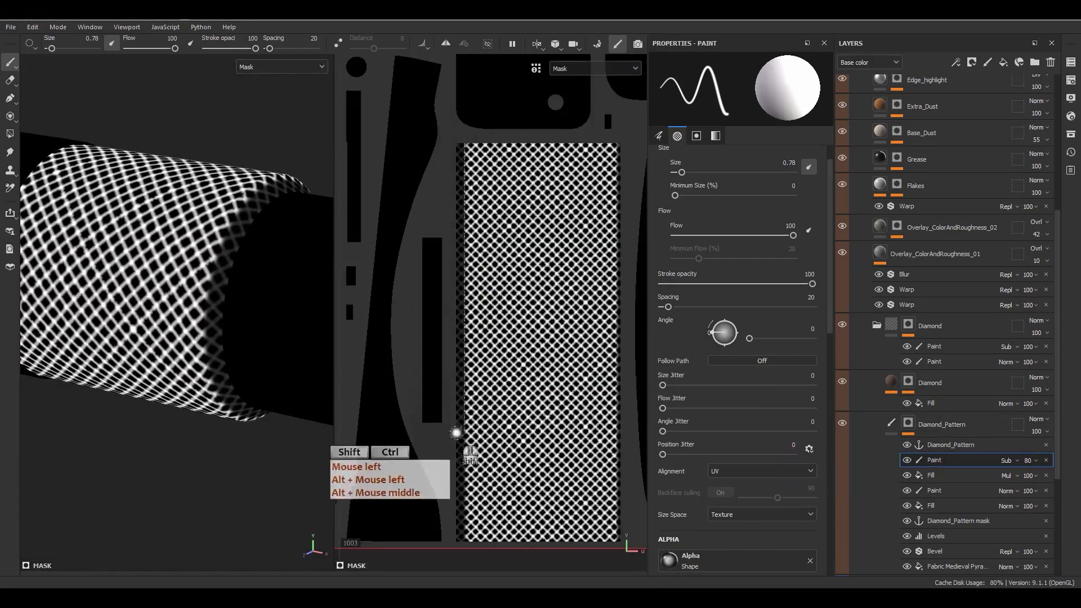
{"action": "left_click", "coordinate": [462, 536], "text": "ctrl+shift"}
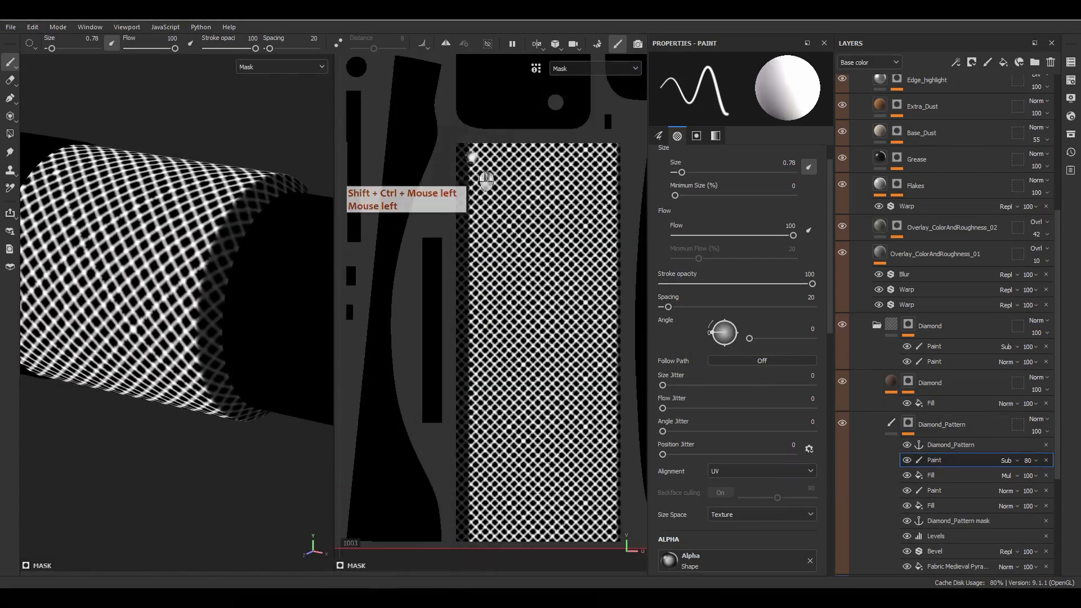
{"action": "left_click", "coordinate": [471, 135]}
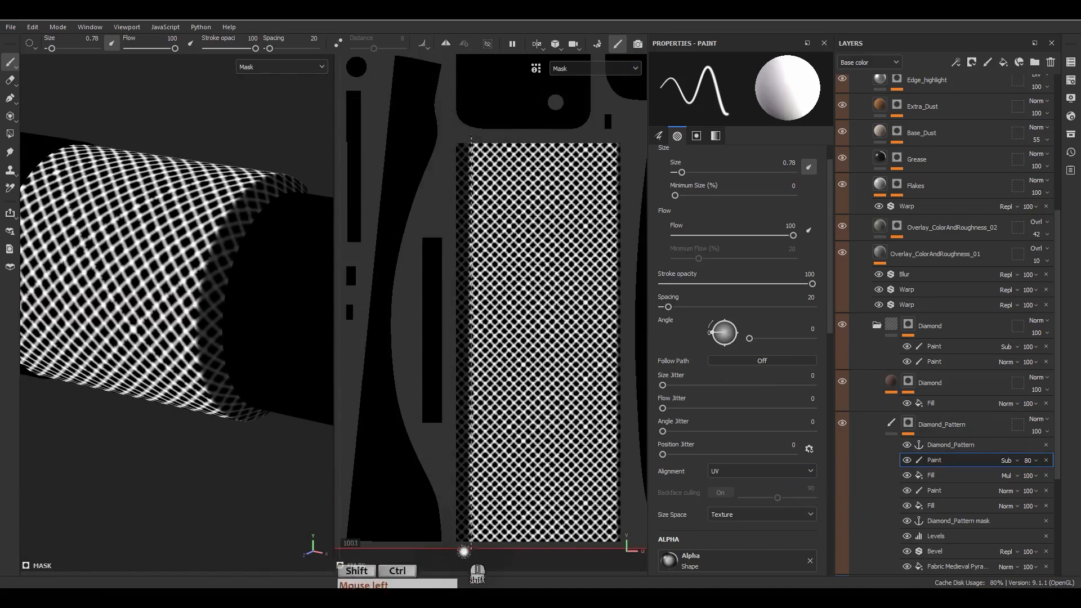
{"action": "left_click", "coordinate": [467, 553], "text": "ctrl+shift"}
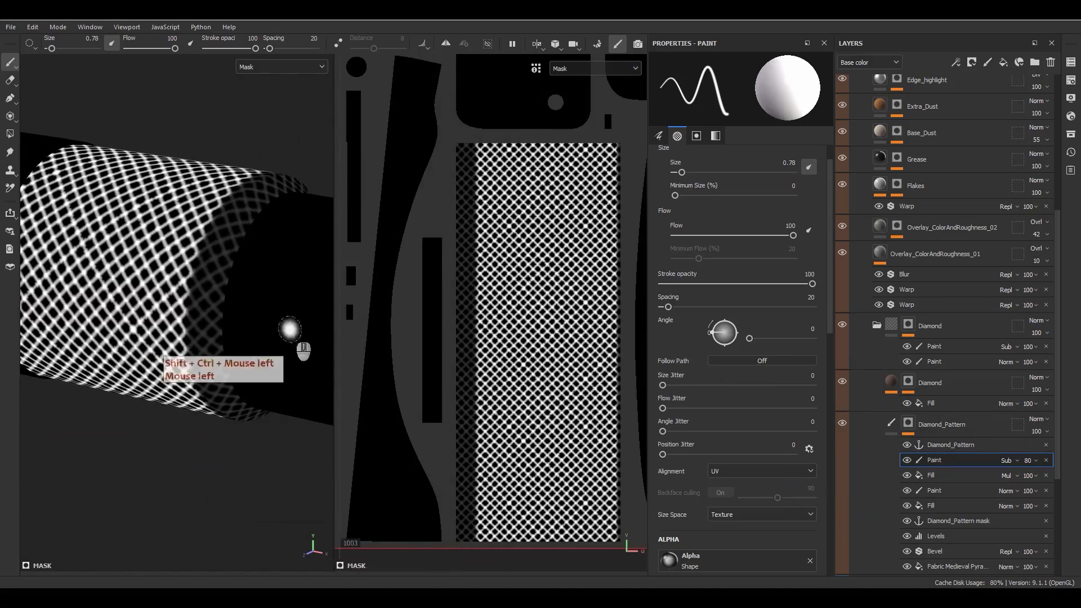
{"action": "left_click_drag", "start_coordinate": [272, 282], "coordinate": [360, 281], "text": "alt"}
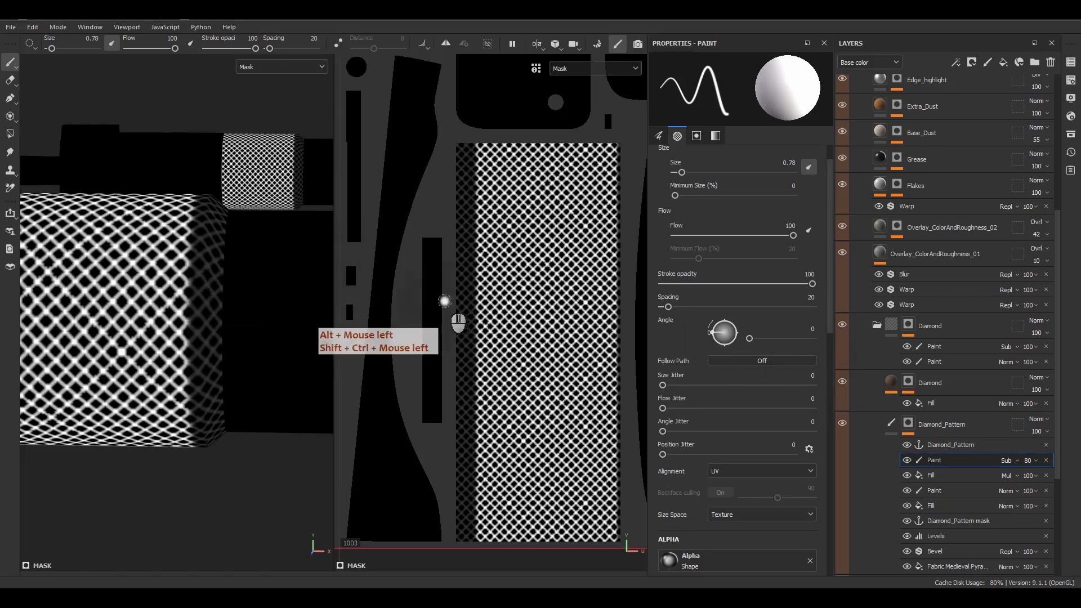
{"action": "middle_click_drag", "start_coordinate": [567, 312], "coordinate": [523, 305], "text": "alt"}
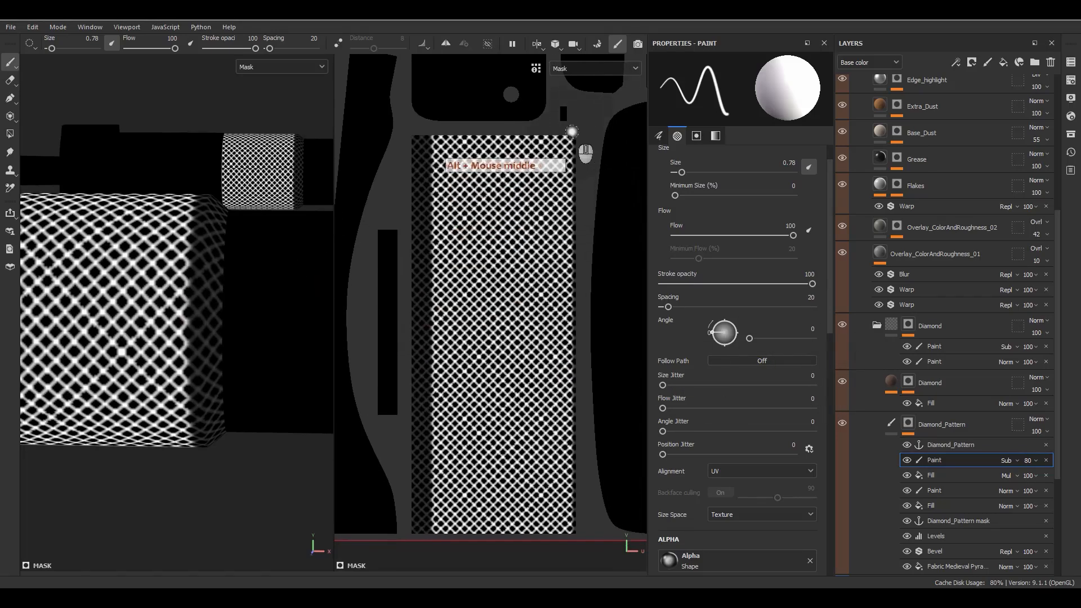
{"action": "left_click", "coordinate": [571, 544], "text": "ctrl+shift"}
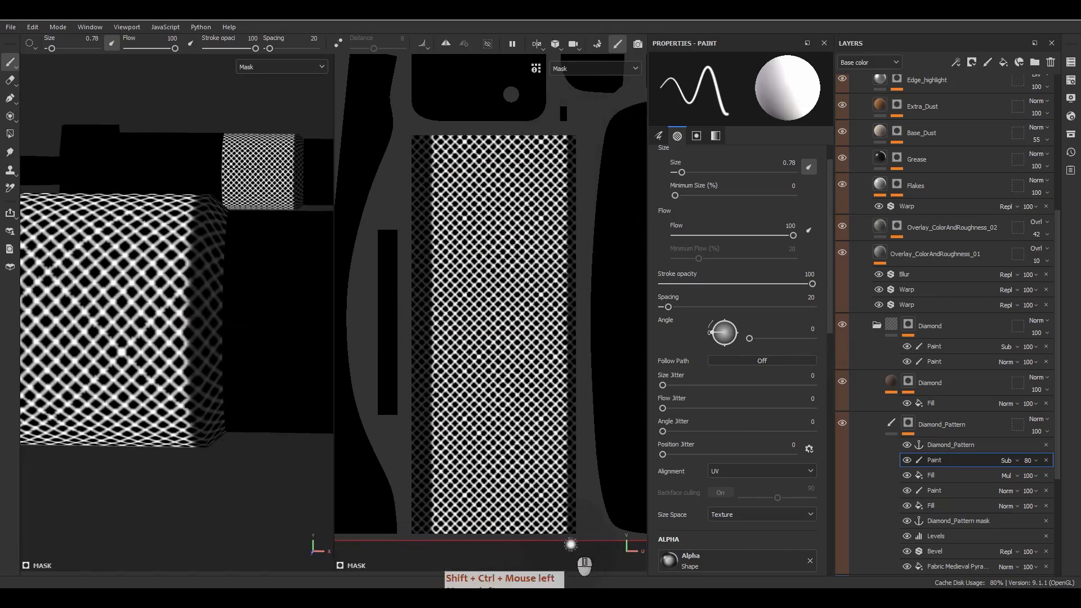
Step: Return to the full material display and frame the knurled barrel section
{"action": "left_click", "coordinate": [763, 417]}
{"action": "left_click", "coordinate": [884, 428]}
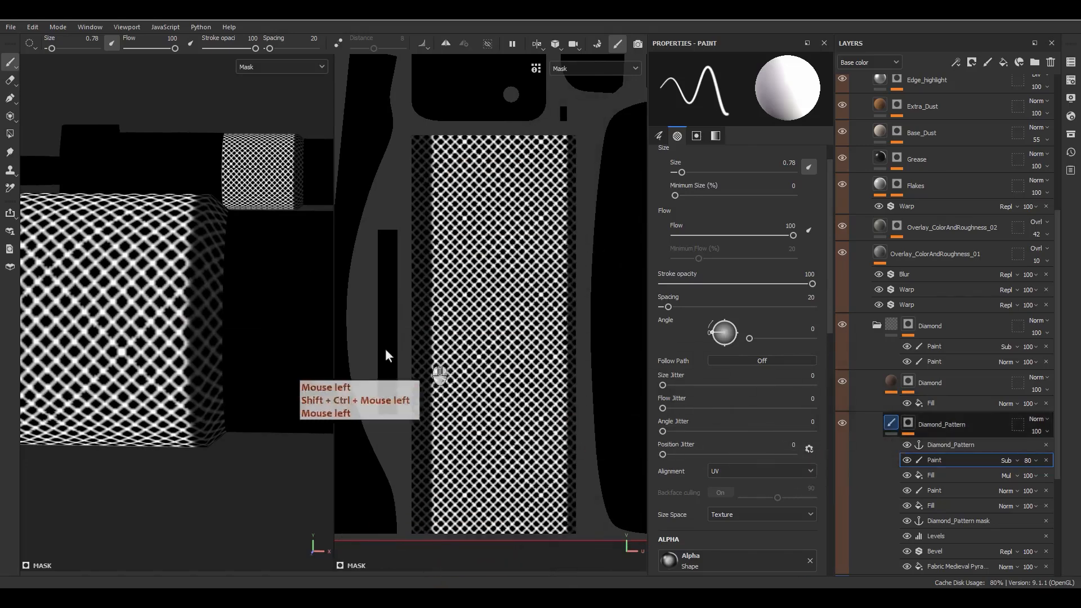
{"action": "left_click_drag", "start_coordinate": [248, 326], "coordinate": [175, 411], "text": "alt"}
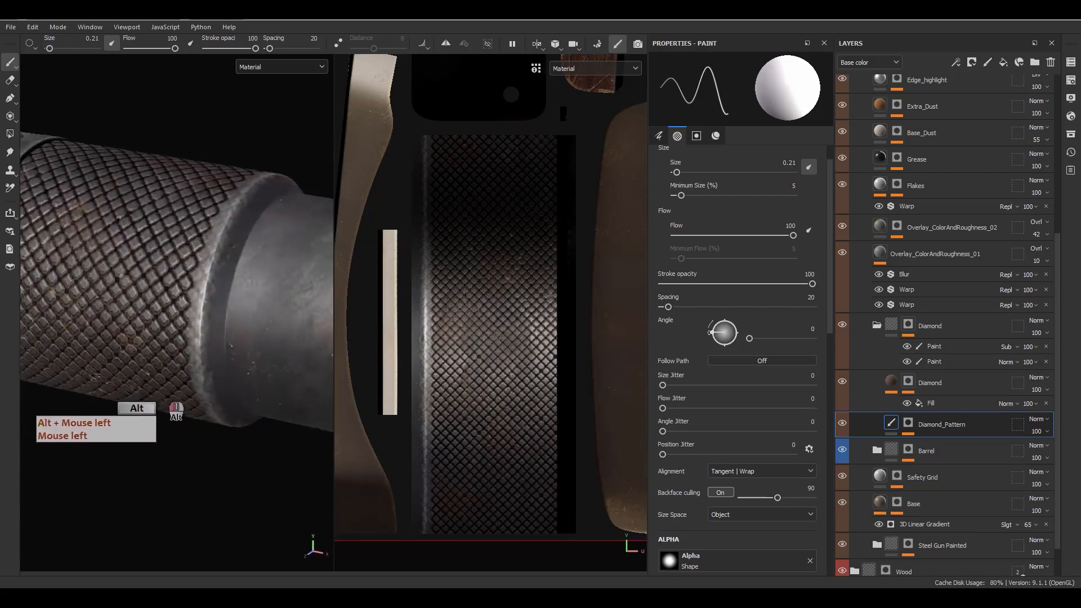
{"action": "right_click_drag", "start_coordinate": [175, 411], "coordinate": [194, 268], "text": "alt"}
{"action": "middle_click_drag", "start_coordinate": [194, 267], "coordinate": [355, 307], "text": "alt"}
{"action": "left_click_drag", "start_coordinate": [354, 307], "coordinate": [217, 292], "text": "alt"}
Step: Set a straight stroke start point and show only the Diamond_Pattern mask again
{"action": "left_click", "coordinate": [555, 132]}
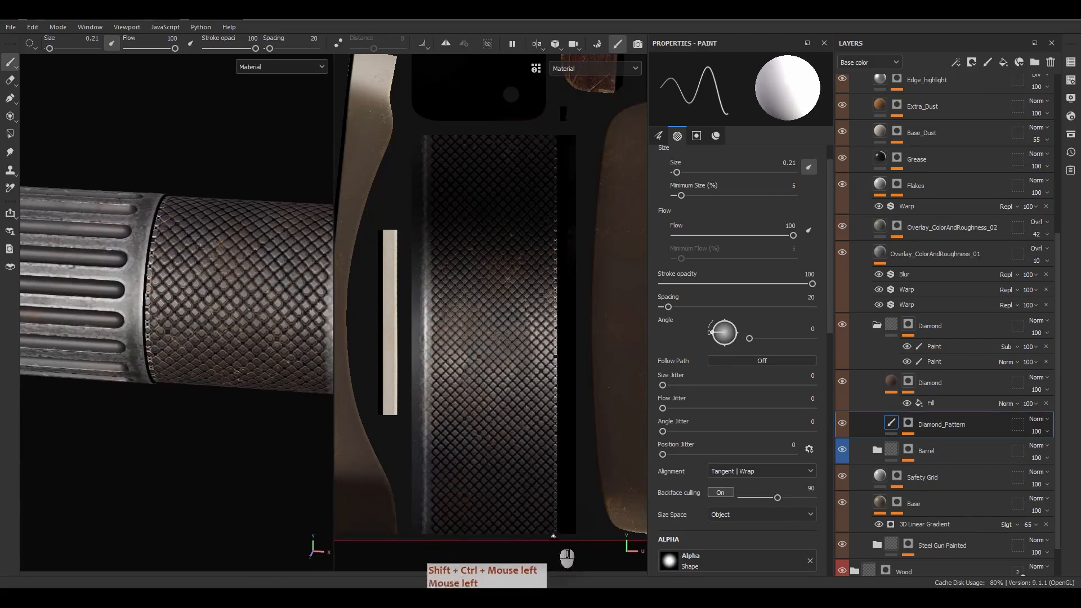
{"action": "left_click", "coordinate": [908, 424], "text": "alt"}
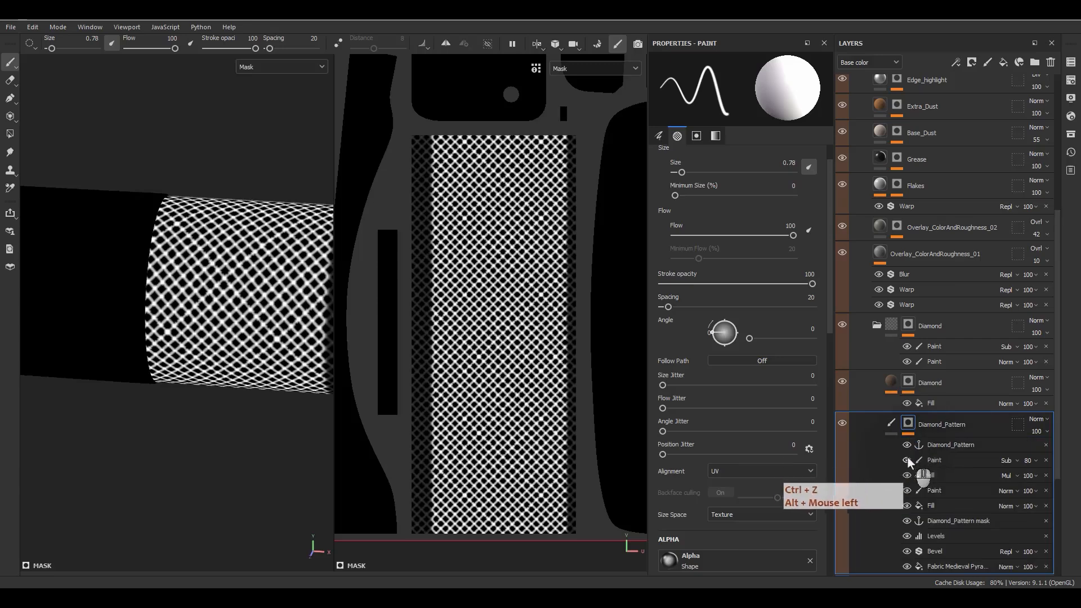
{"action": "left_click", "coordinate": [890, 424]}
{"action": "left_click", "coordinate": [908, 422]}
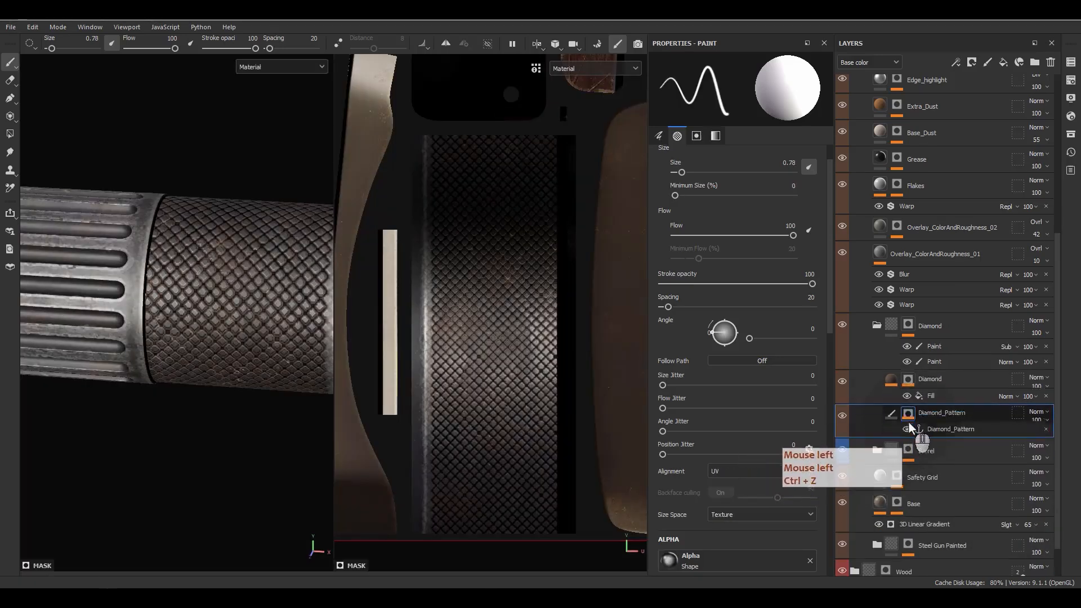
{"action": "left_click", "coordinate": [908, 422], "text": "alt"}
{"action": "left_click", "coordinate": [927, 455]}
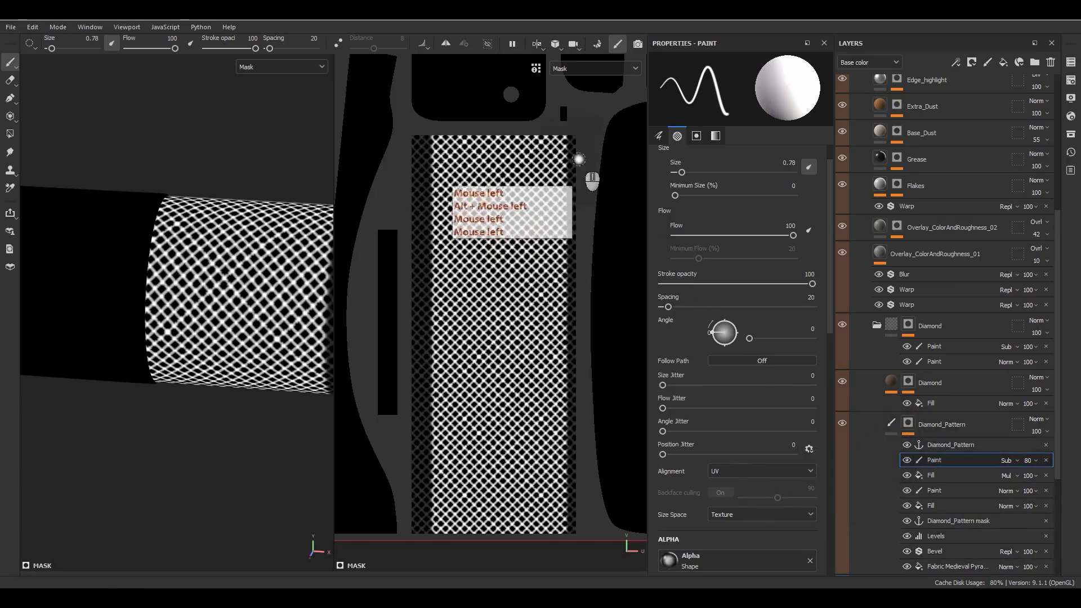
Step: Paint a straight line down the island's right edge and target the mask's Paint effect
{"action": "left_click", "coordinate": [569, 148]}
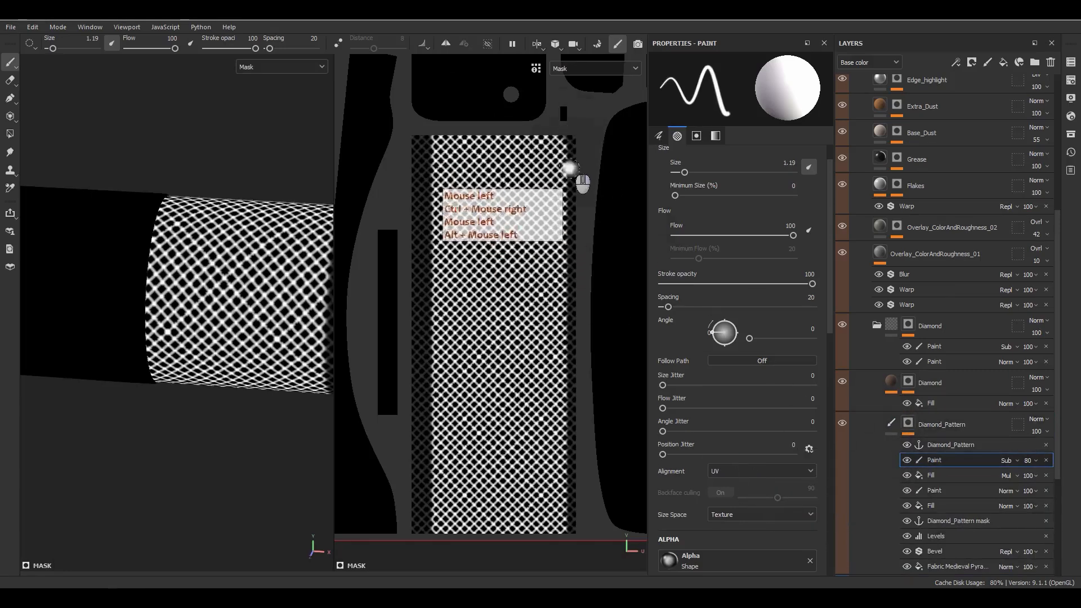
{"action": "left_click", "coordinate": [590, 559], "text": "ctrl+shift"}
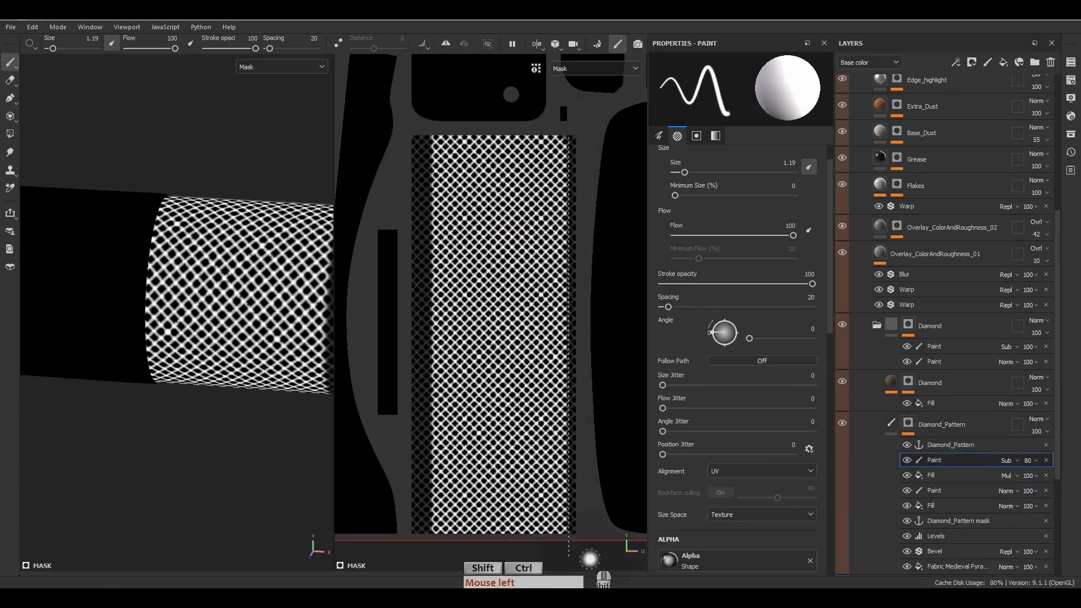
{"action": "left_click", "coordinate": [891, 422]}
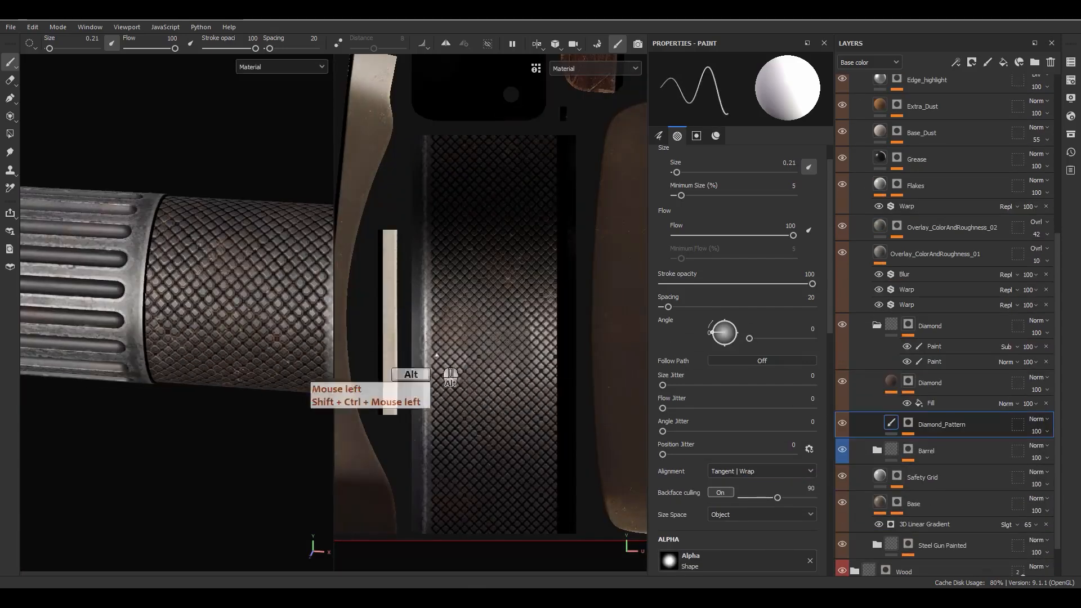
{"action": "left_click", "coordinate": [909, 423]}
{"action": "left_click", "coordinate": [941, 466]}
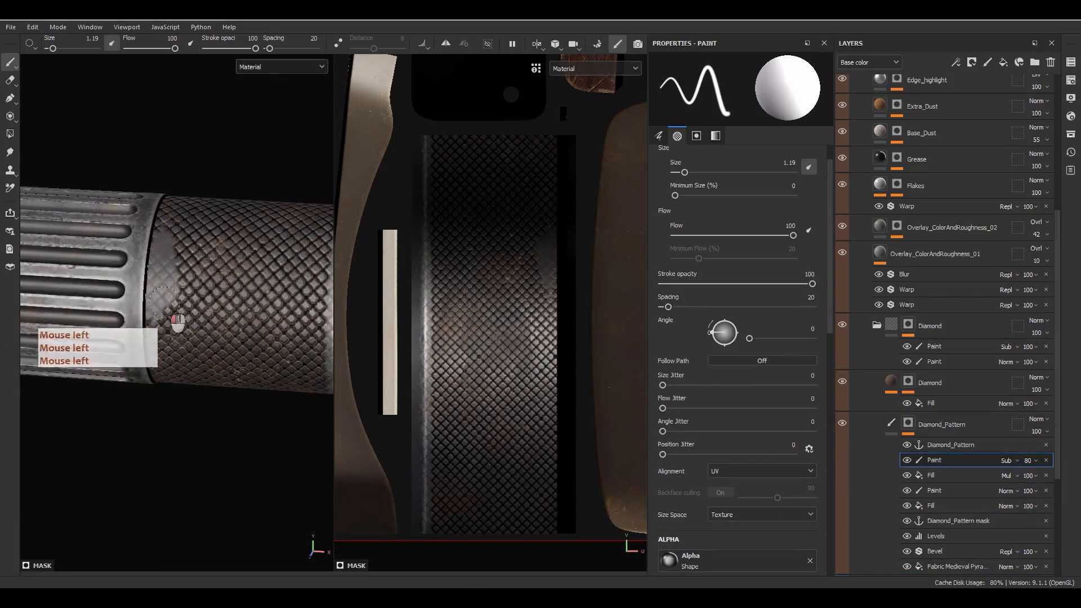
Step: Undo the touch-up strokes and repaint a clean straight stroke along the knurl edge
{"action": "key", "text": "ctrl+z"}
{"action": "left_click", "coordinate": [146, 297]}
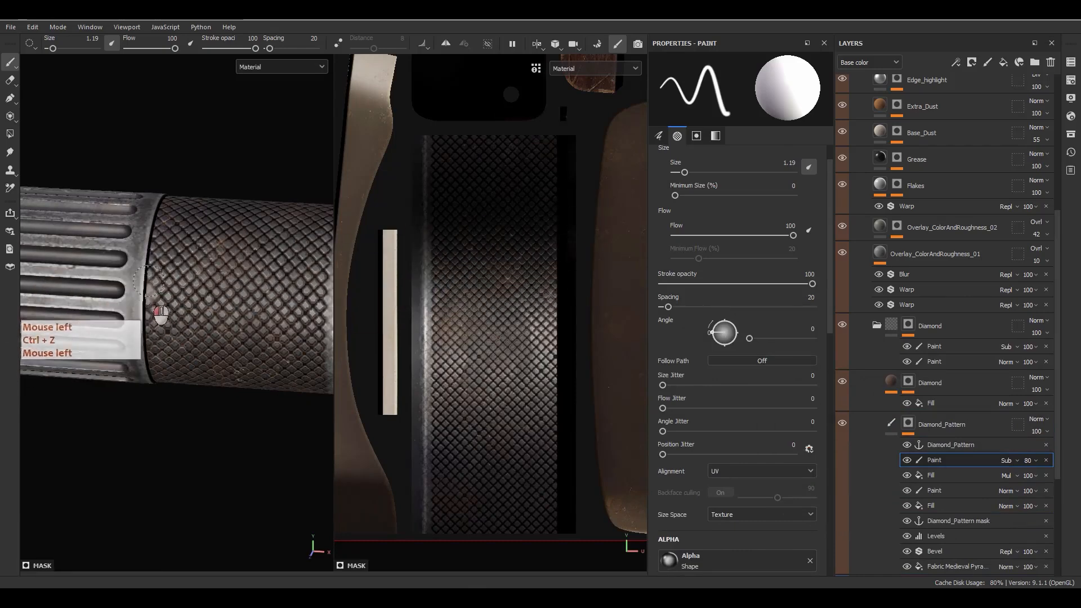
{"action": "scroll", "coordinate": [152, 306], "scroll_direction": "up", "scroll_amount": 5}
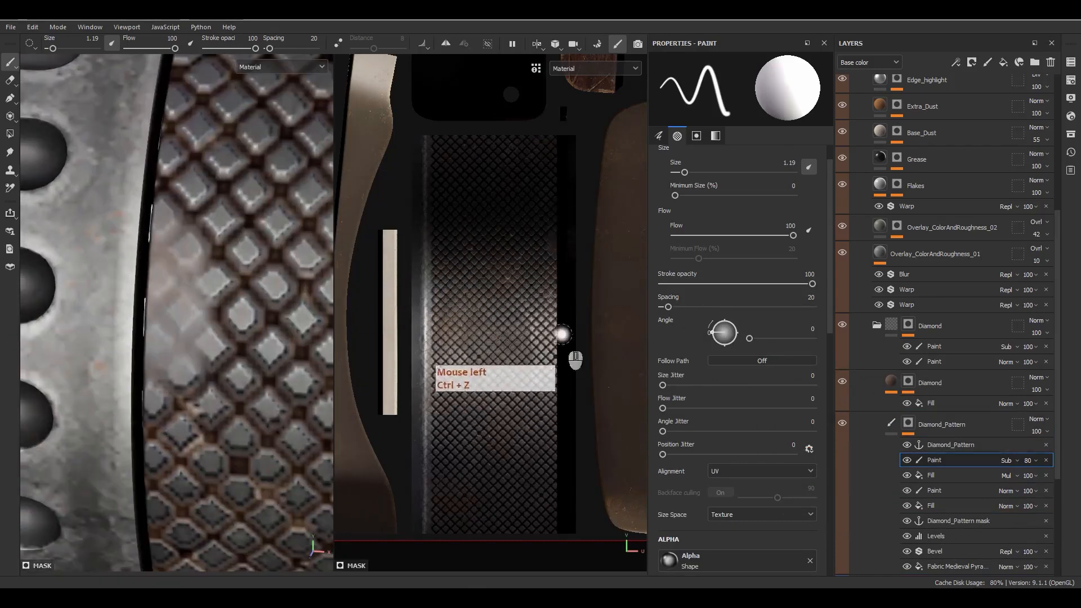
{"action": "key", "text": "ctrl+z"}
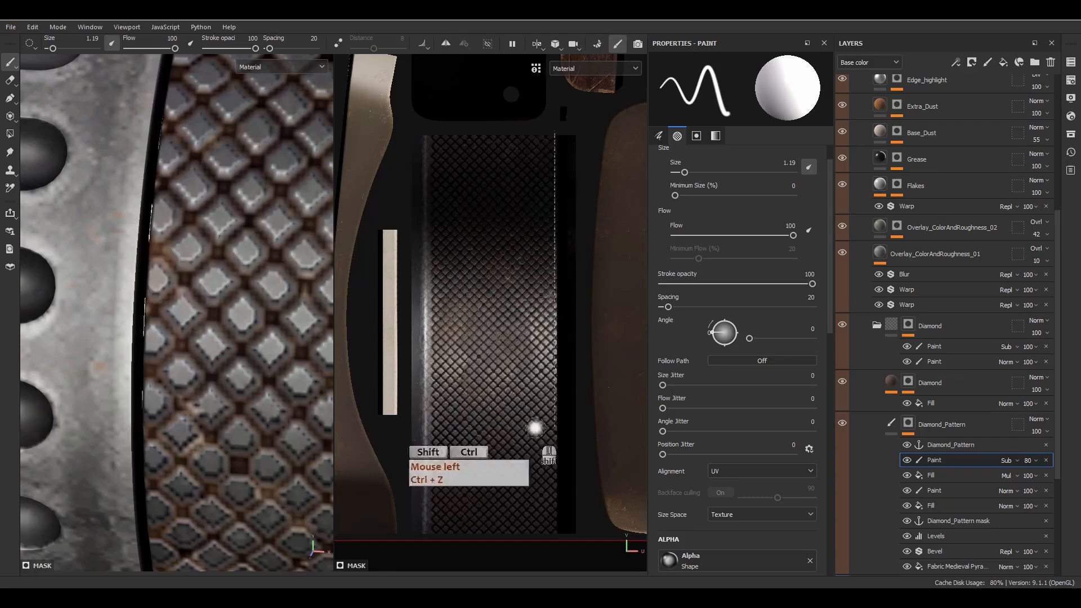
{"action": "left_click", "coordinate": [535, 553], "text": "ctrl+shift"}
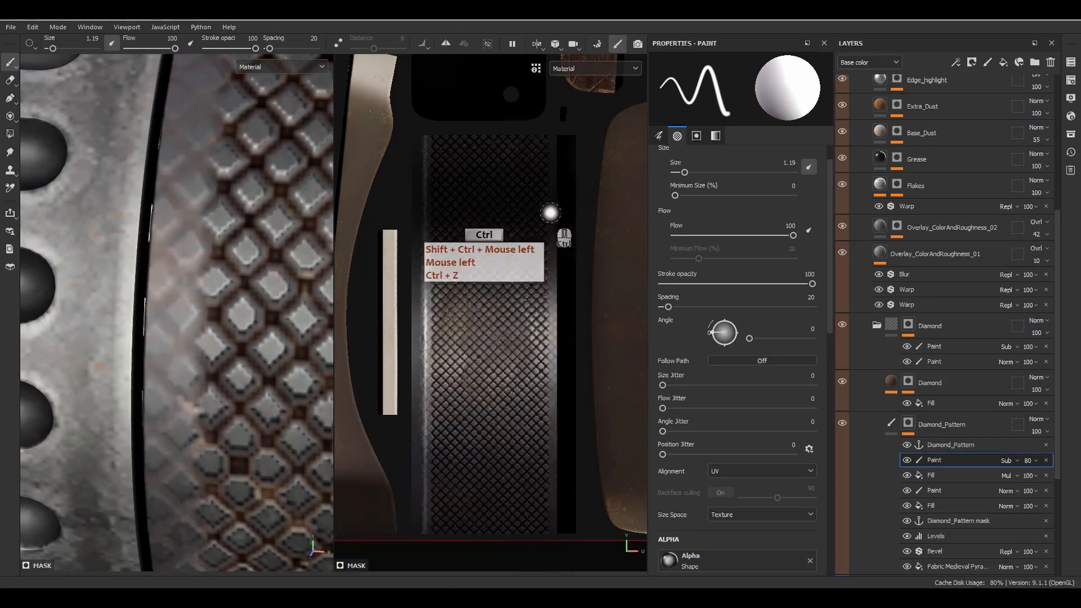
{"action": "key", "text": "ctrl+z"}
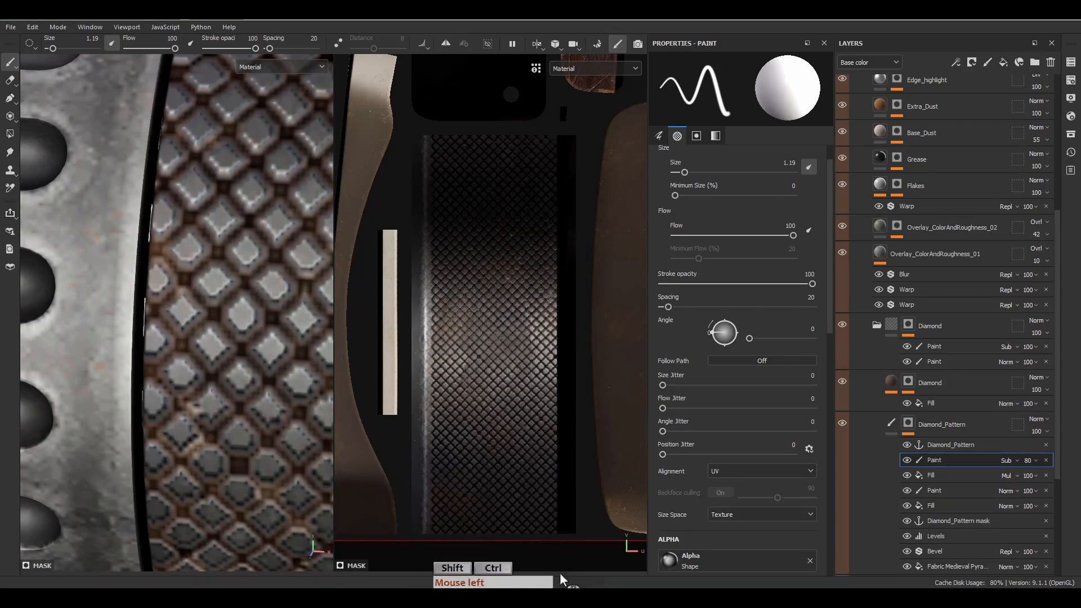
{"action": "left_click", "coordinate": [561, 543], "text": "ctrl+shift"}
Step: Zoom out to see the whole knurled band and select the paint layer's opacity
{"action": "scroll", "coordinate": [277, 370], "scroll_direction": "down", "scroll_amount": 5}
{"action": "left_click_drag", "start_coordinate": [277, 370], "coordinate": [217, 411], "text": "alt"}
{"action": "left_click", "coordinate": [1032, 461]}
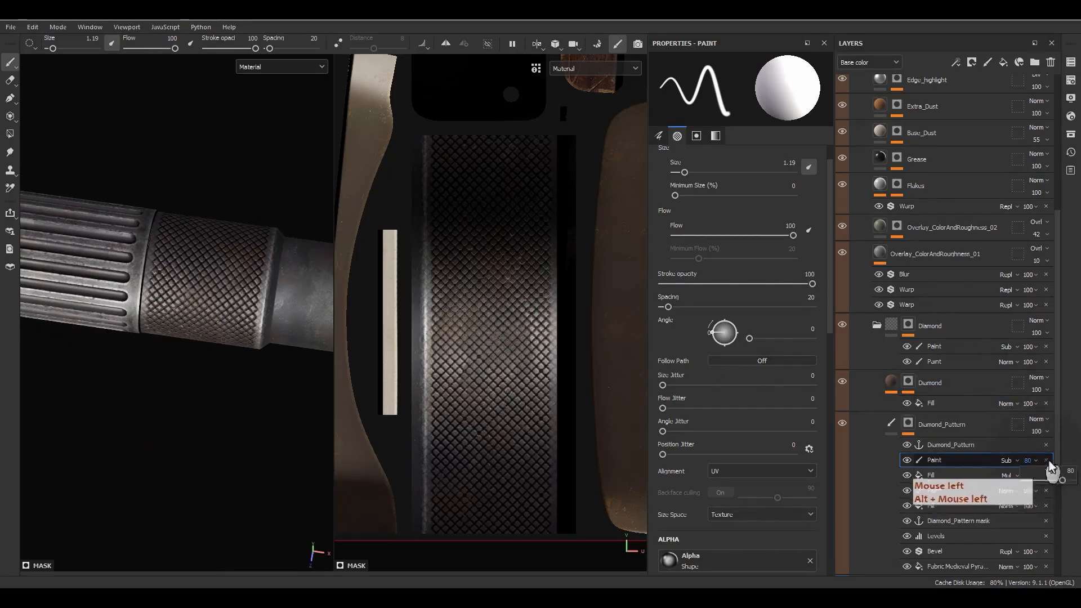
Step: Set the subtractive Paint effect's opacity to 90 and orbit to view the knurled band
{"action": "type", "text": "90"}
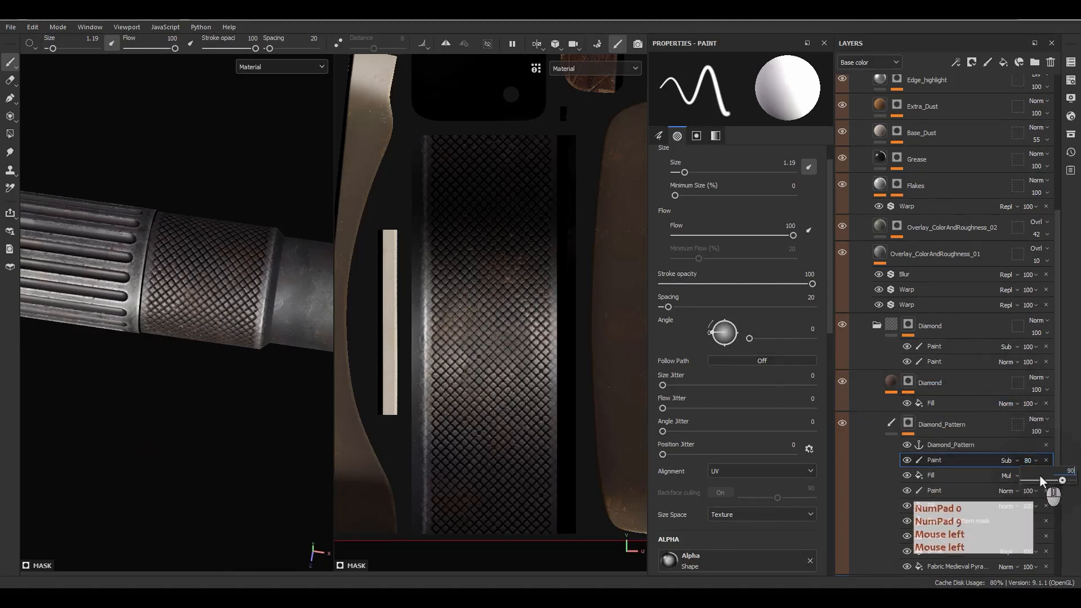
{"action": "key", "text": "Return"}
{"action": "mouse_move", "coordinate": [186, 281]}
{"action": "left_mouse_down", "text": "alt"}
{"action": "mouse_move", "coordinate": [138, 256]}
{"action": "mouse_move", "coordinate": [139, 241]}
{"action": "left_mouse_up", "text": "alt"}
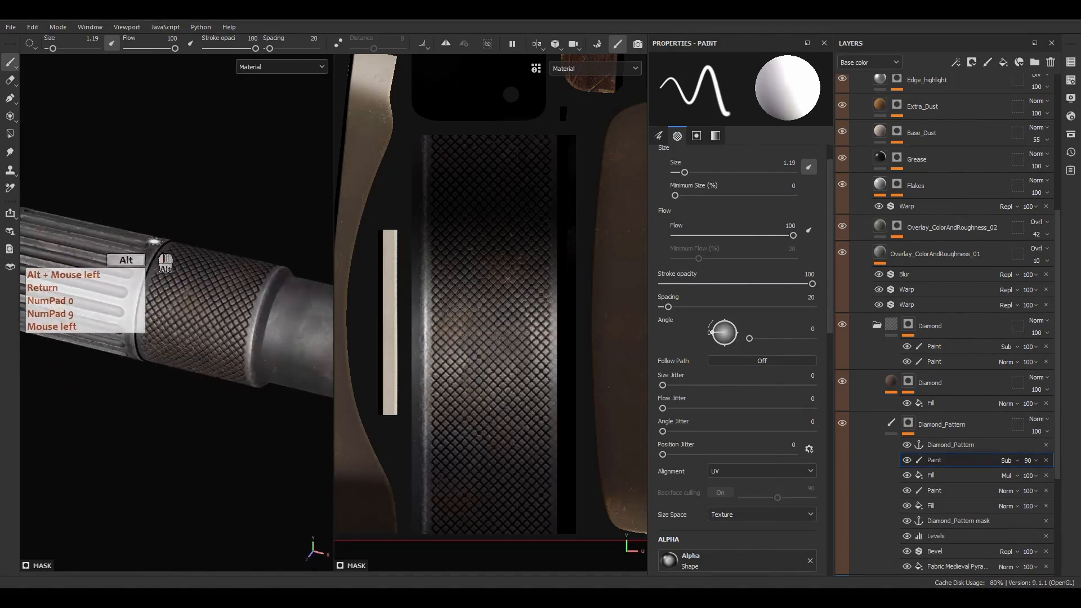
{"action": "middle_click_drag", "start_coordinate": [139, 241], "coordinate": [617, 348], "text": "alt"}
{"action": "right_click_drag", "start_coordinate": [617, 347], "coordinate": [269, 293], "text": "alt"}
{"action": "middle_click_drag", "start_coordinate": [269, 293], "coordinate": [236, 307], "text": "alt"}
{"action": "left_click_drag", "start_coordinate": [237, 307], "coordinate": [357, 265], "text": "alt"}
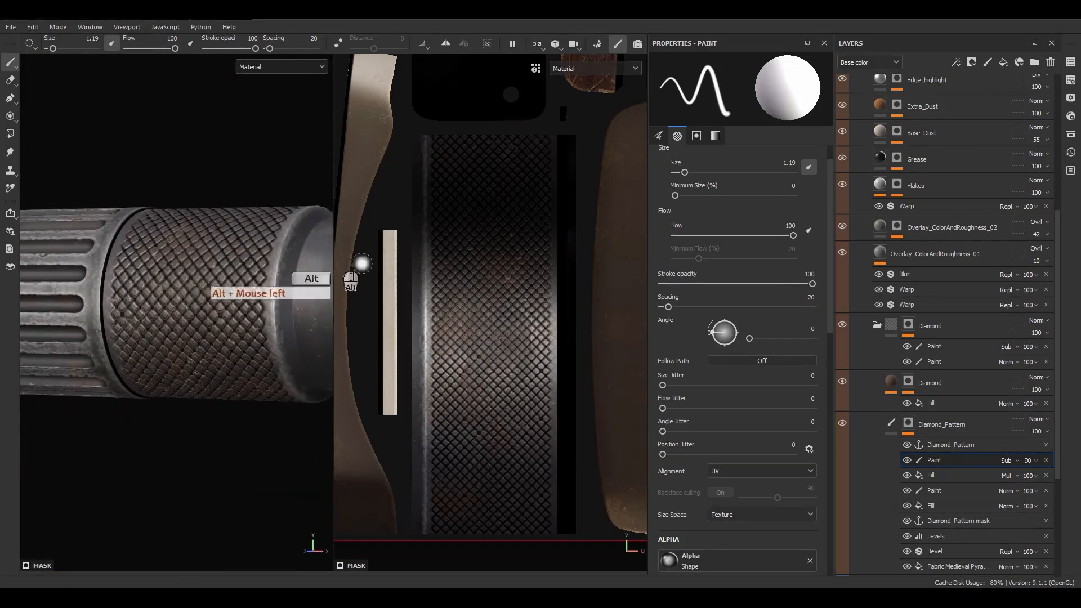
Step: Collapse Diamond_Pattern and add a fill layer named 'Var' above the Diamond layer
{"action": "left_click", "coordinate": [890, 422]}
{"action": "left_click", "coordinate": [950, 385]}
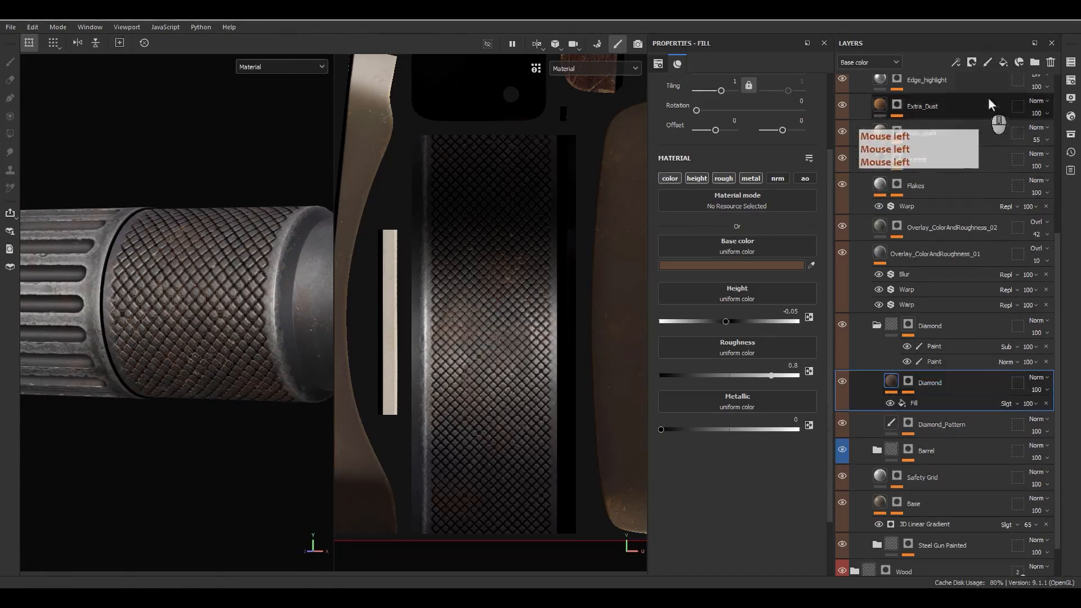
{"action": "left_click", "coordinate": [1003, 62]}
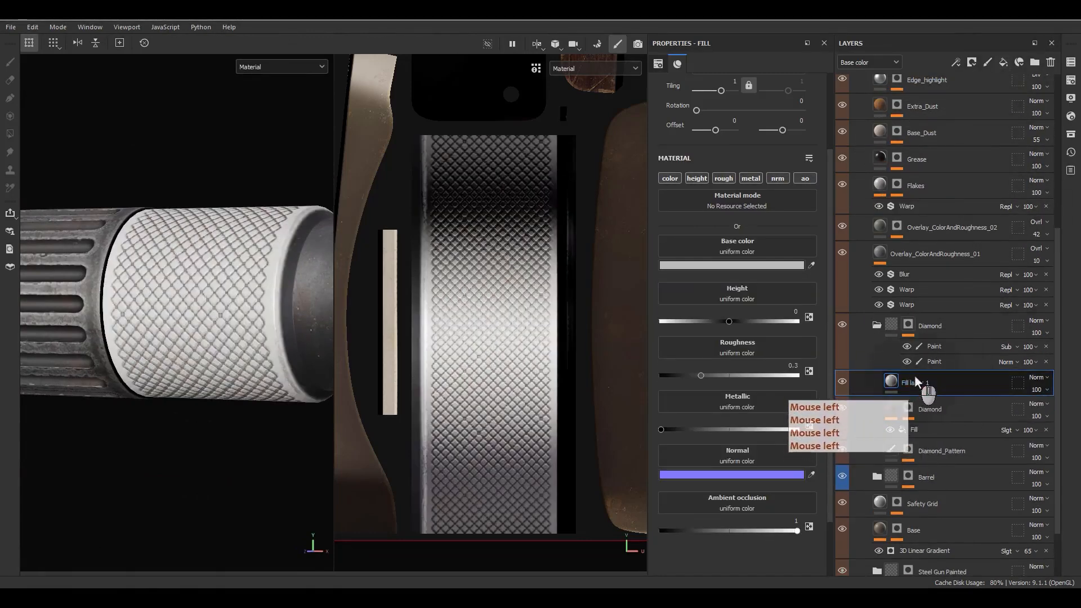
{"action": "double_click", "coordinate": [914, 382]}
{"action": "key", "text": "shift"}
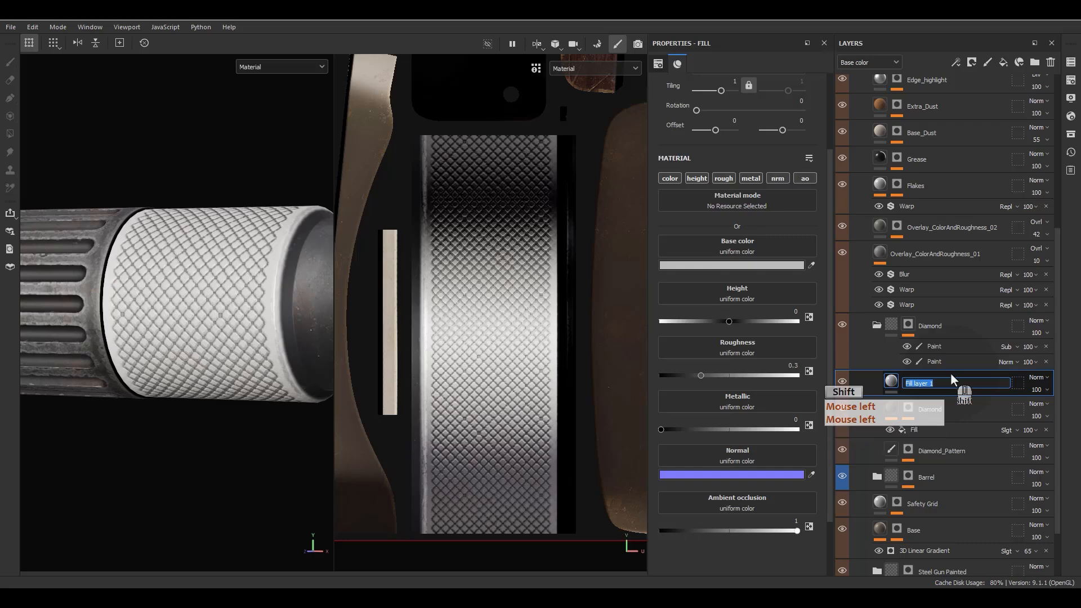
{"action": "type", "text": "Var"}
{"action": "key", "text": "Return"}
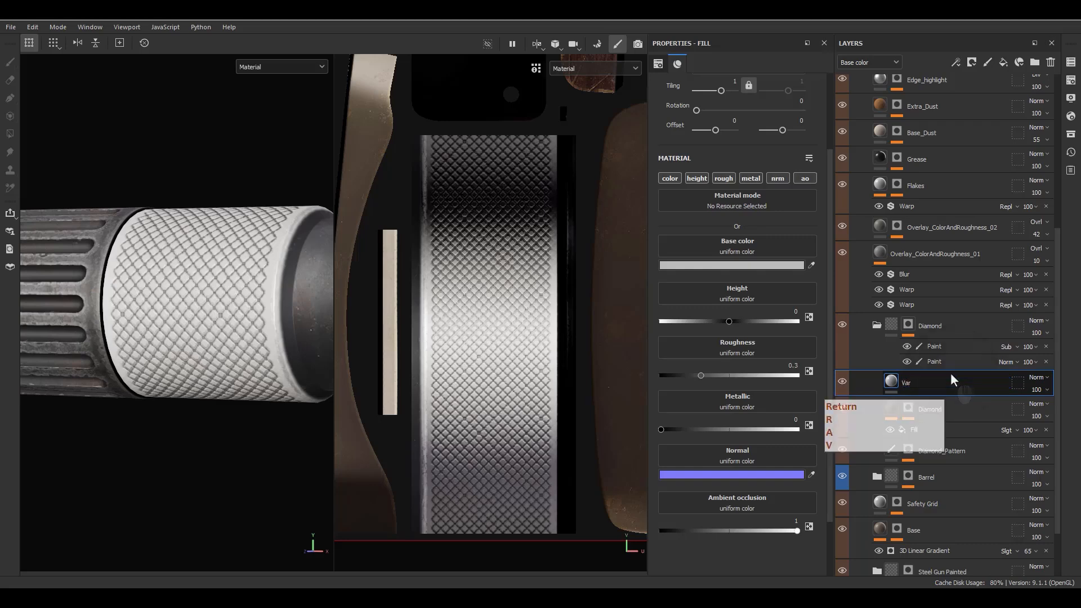
{"action": "right_click", "coordinate": [910, 382]}
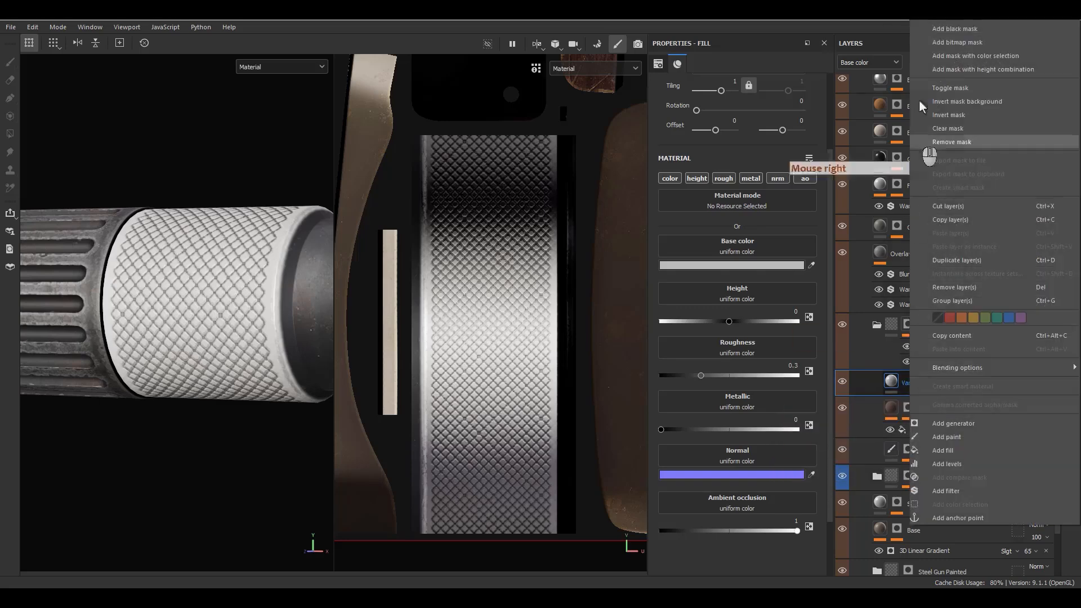
Step: Give Var a black mask, copy Diamond's two Paint effects into it, and isolate the mask
{"action": "left_click", "coordinate": [943, 31]}
{"action": "mouse_move", "coordinate": [921, 361]}
{"action": "left_mouse_down", "text": "alt"}
{"action": "mouse_move", "coordinate": [953, 369]}
{"action": "mouse_move", "coordinate": [910, 381]}
{"action": "mouse_move", "coordinate": [931, 374]}
{"action": "mouse_move", "coordinate": [931, 395]}
{"action": "mouse_move", "coordinate": [918, 396]}
{"action": "left_mouse_up", "text": "alt"}
{"action": "left_click", "coordinate": [909, 381], "text": "alt"}
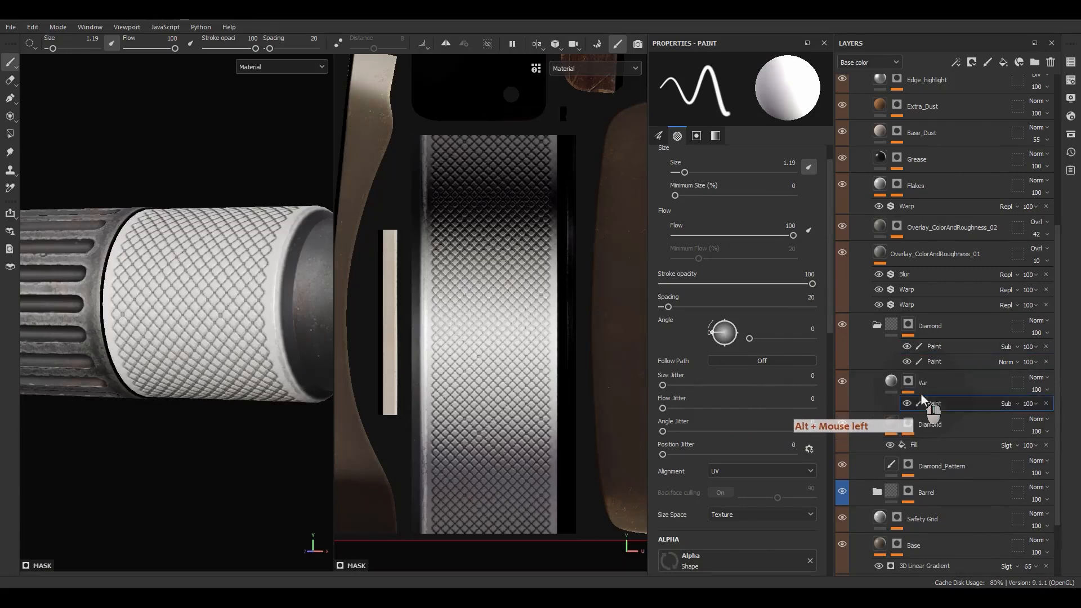
{"action": "left_click", "coordinate": [909, 382], "text": "alt"}
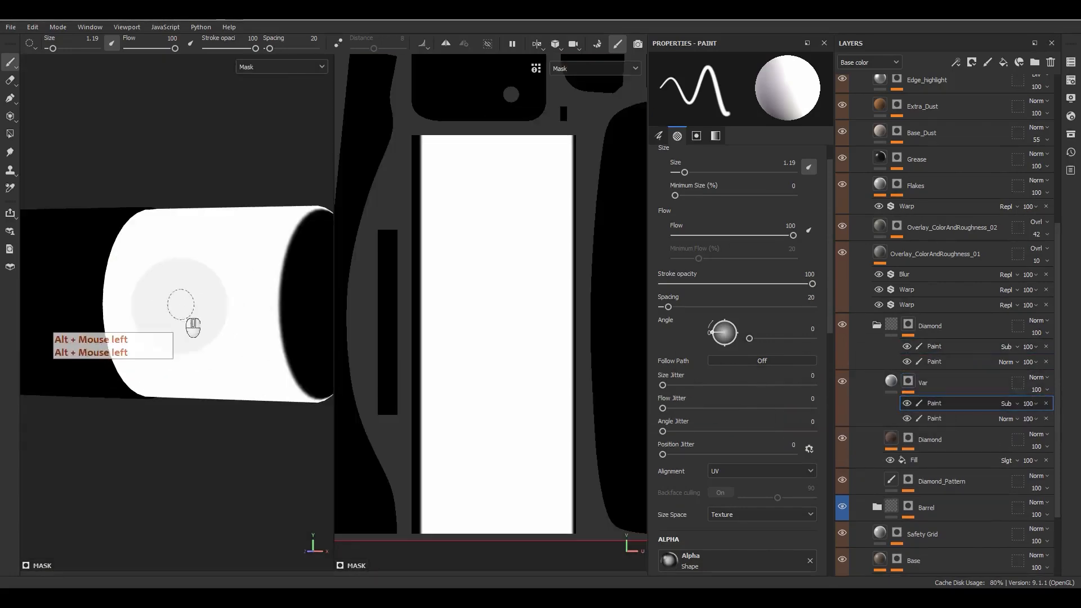
{"action": "right_click", "coordinate": [907, 388]}
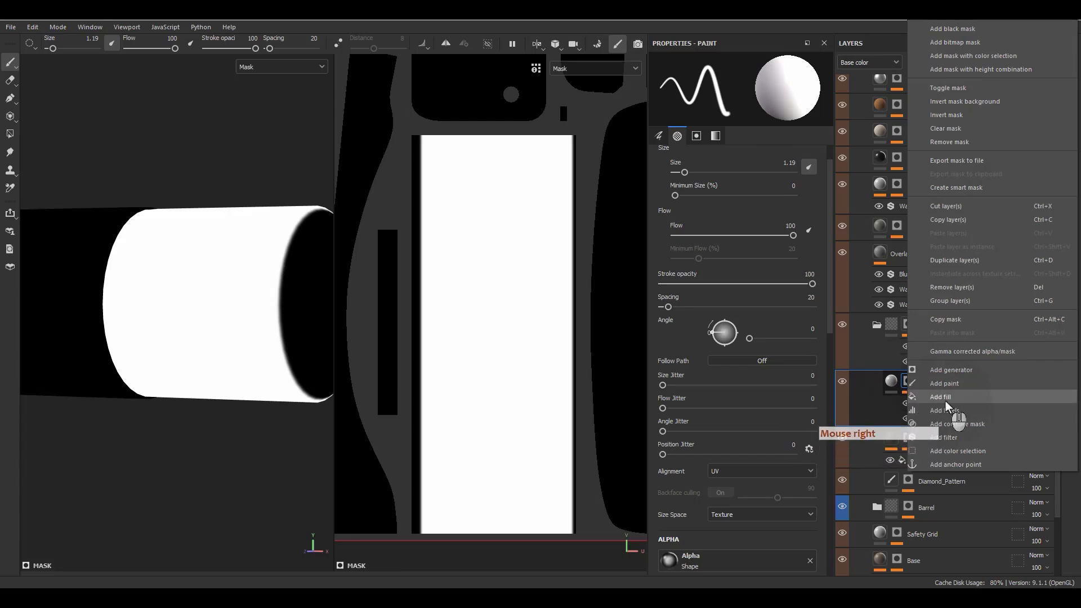
Step: Add an Anisotropic Noise fill to Var's mask with tiling 5
{"action": "left_click", "coordinate": [945, 400]}
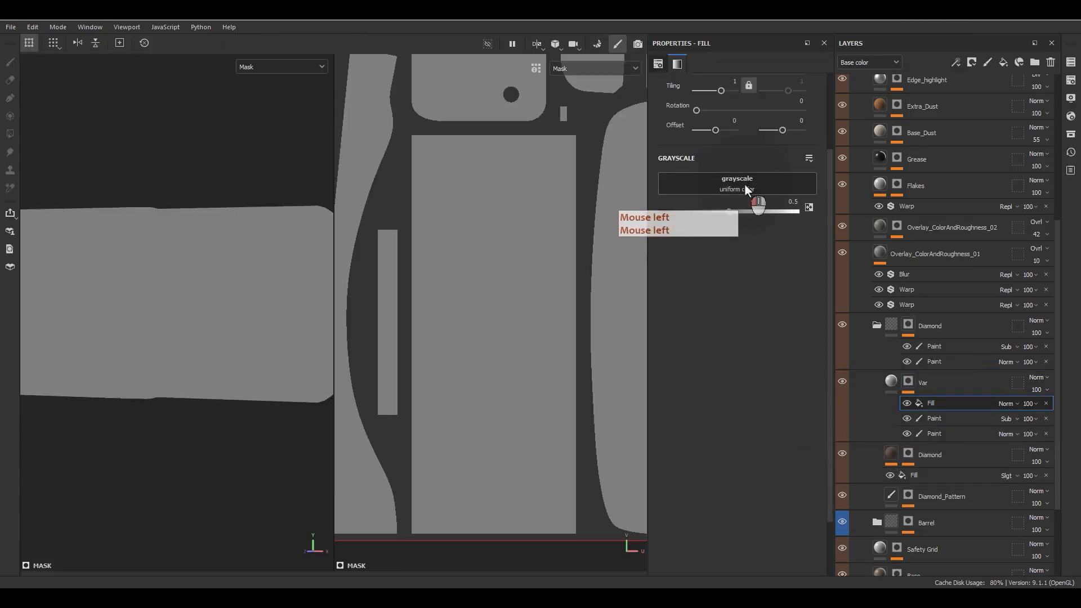
{"action": "left_click", "coordinate": [744, 185]}
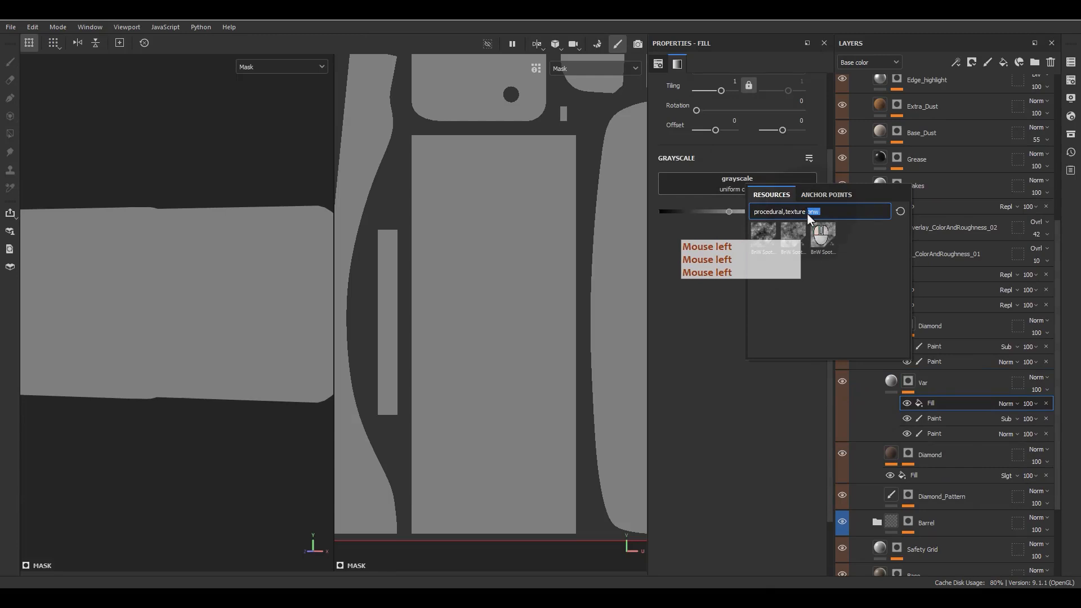
{"action": "type", "text": "an"}
{"action": "left_click", "coordinate": [849, 274]}
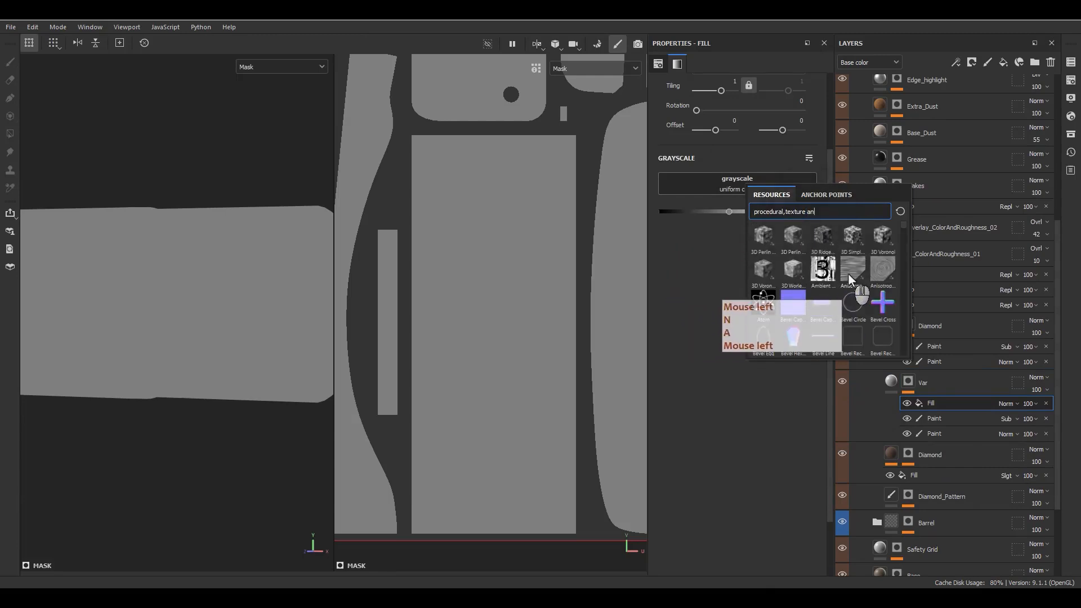
{"action": "left_click", "coordinate": [732, 82]}
{"action": "type", "text": "5"}
{"action": "key", "text": "Return"}
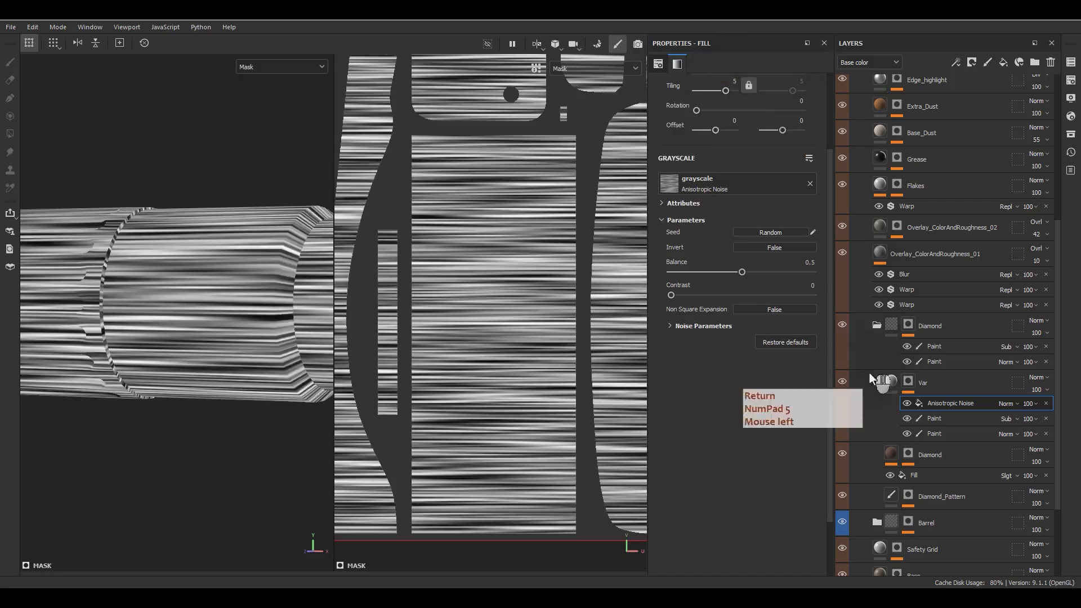
Step: Stack a White Noise fill above the Anisotropic Noise in Var's mask
{"action": "right_click", "coordinate": [950, 401]}
{"action": "left_click", "coordinate": [957, 326]}
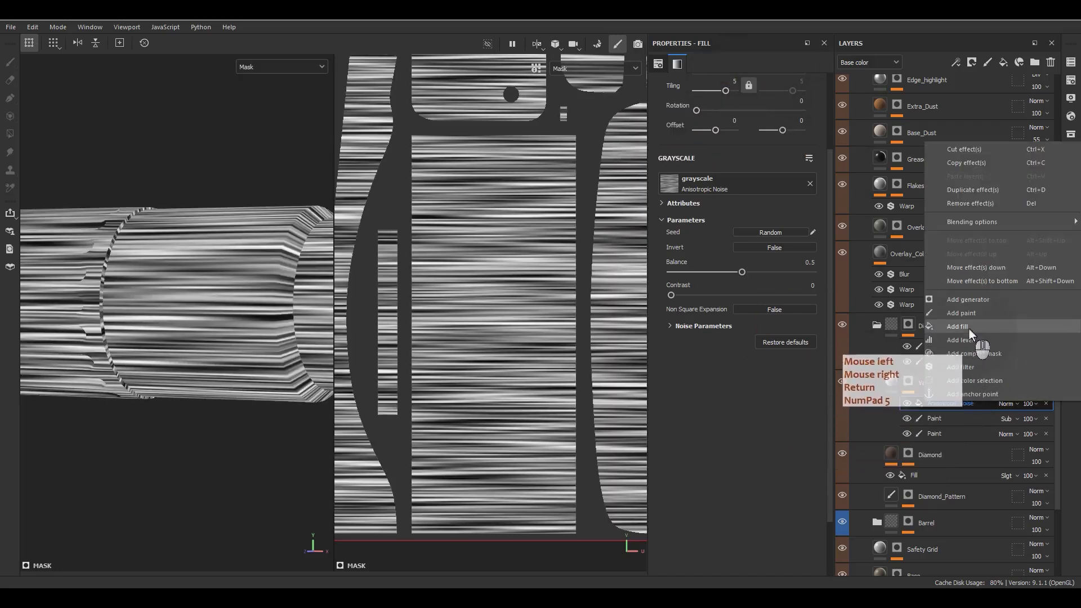
{"action": "left_click", "coordinate": [748, 186]}
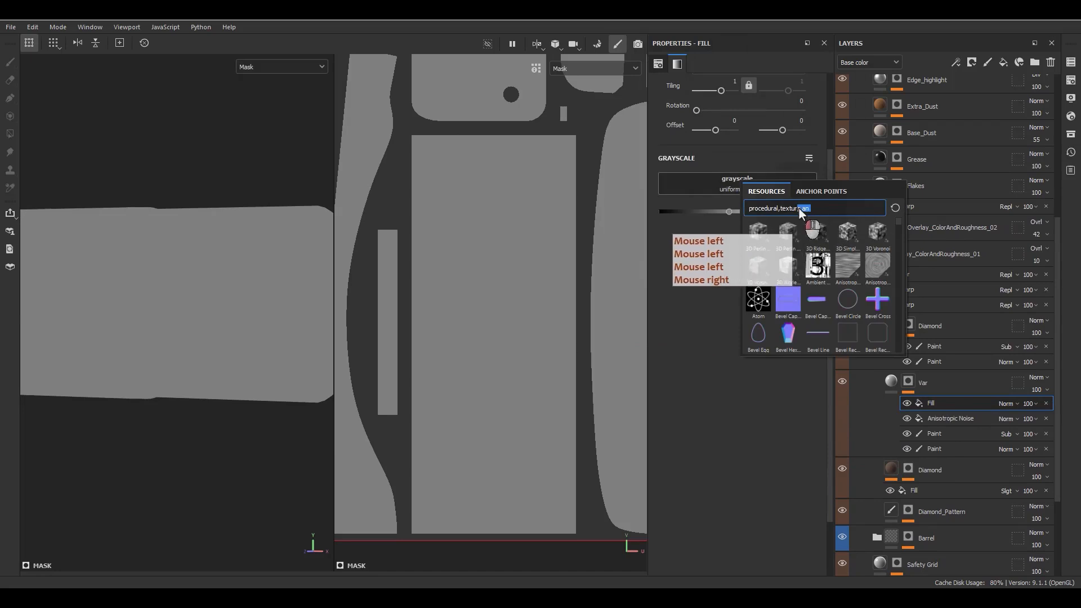
{"action": "type", "text": "b"}
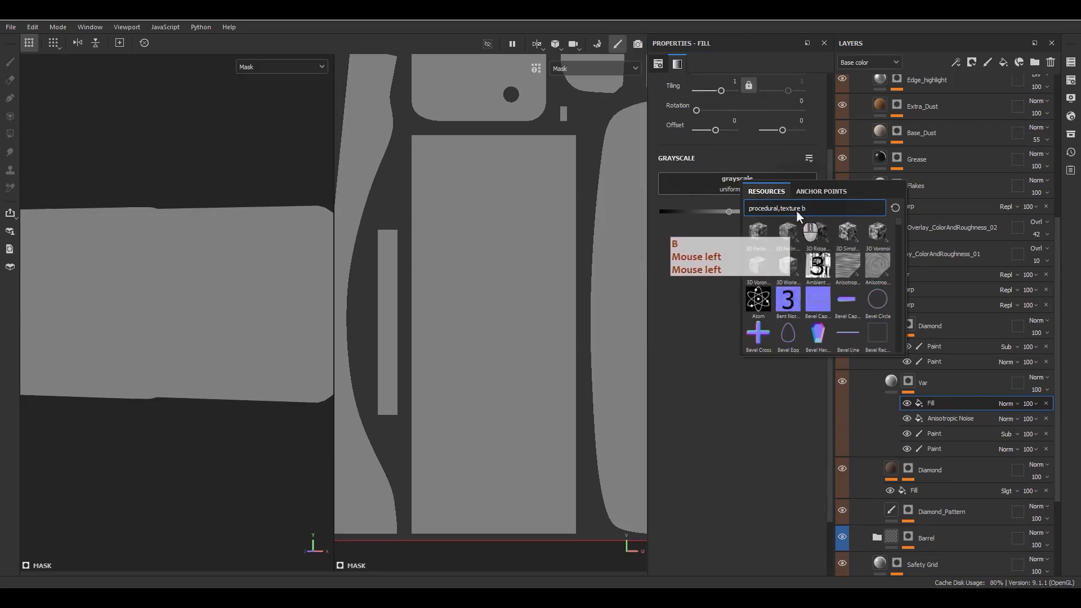
{"action": "key", "text": "BackSpace"}
{"action": "type", "text": "white"}
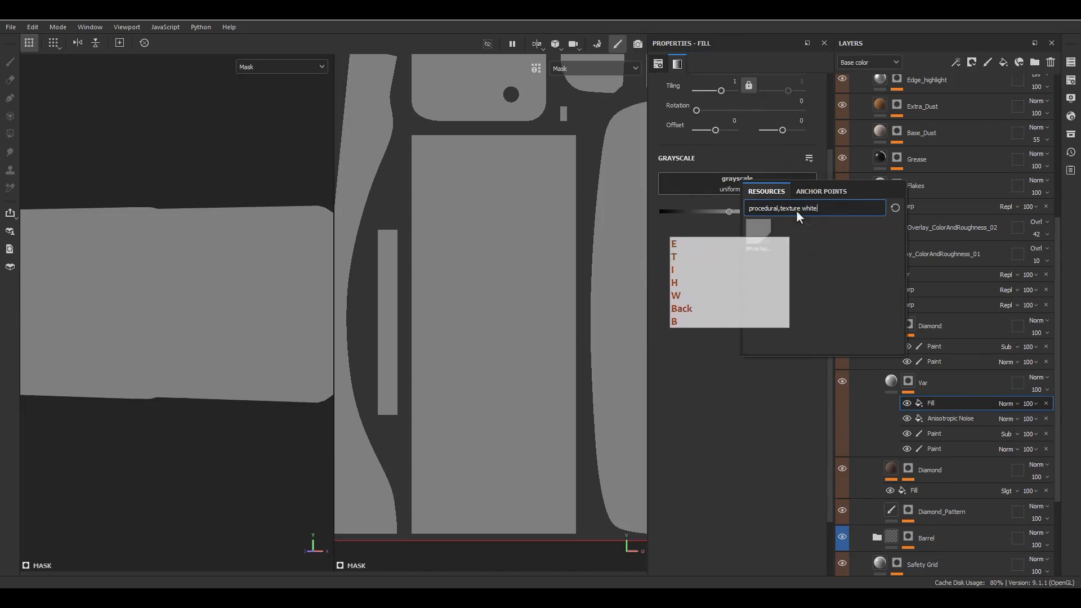
{"action": "left_click", "coordinate": [759, 240]}
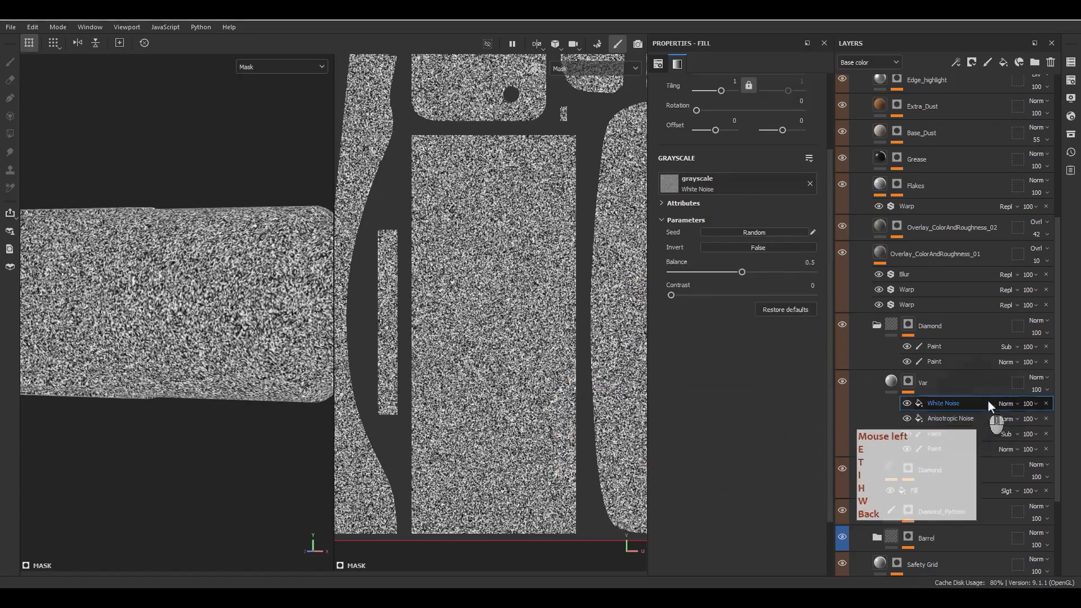
Step: Set White Noise to Multiply and delete both copied Paint effects from Var's mask
{"action": "left_click", "coordinate": [1004, 403]}
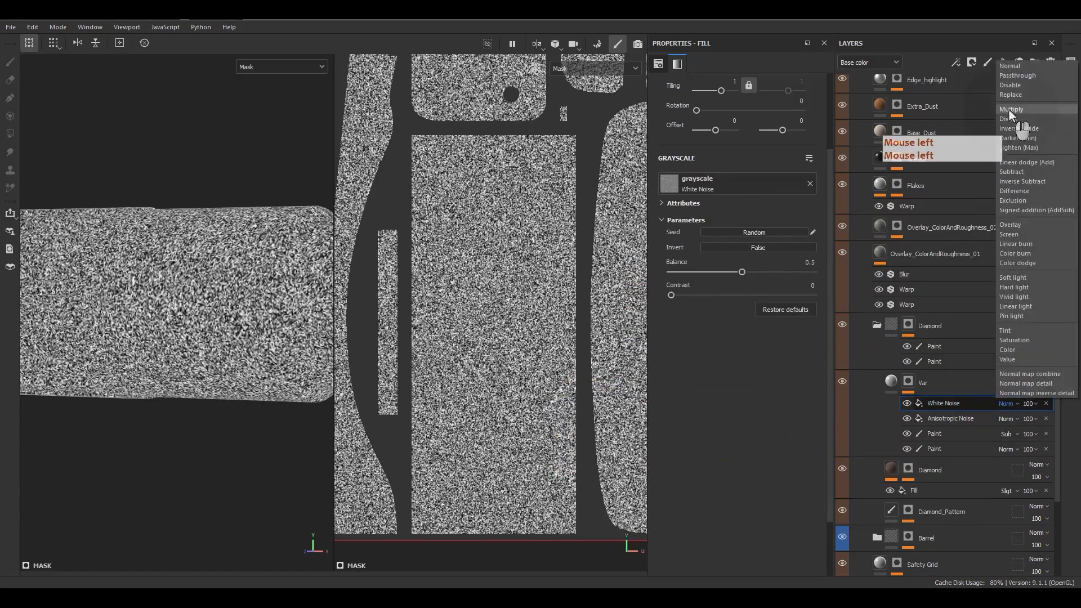
{"action": "left_click", "coordinate": [1011, 111]}
{"action": "left_click_drag", "start_coordinate": [169, 316], "coordinate": [931, 487], "text": "alt"}
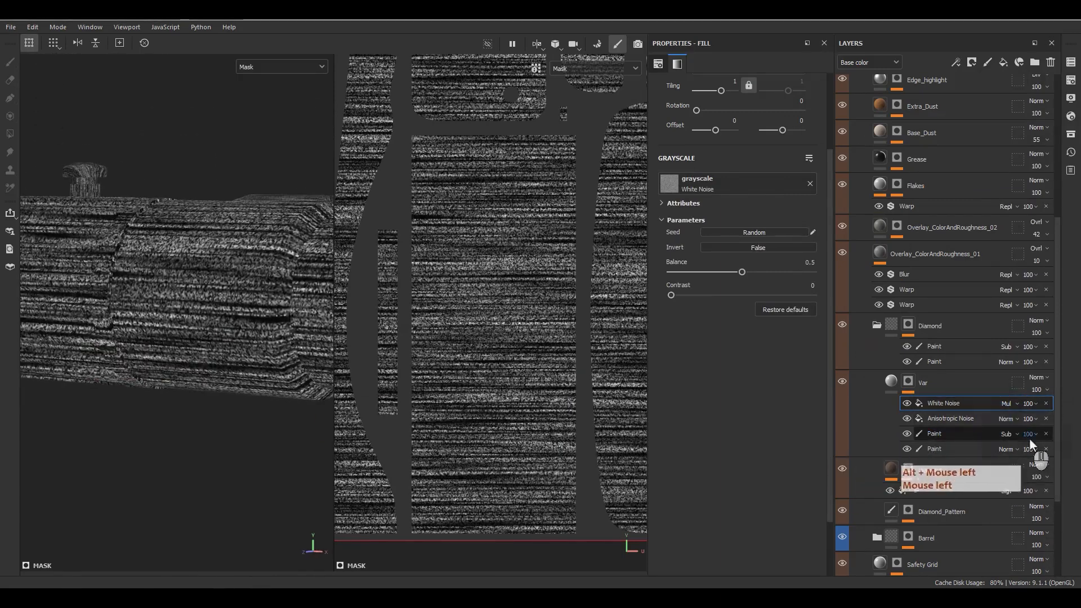
{"action": "left_click", "coordinate": [1046, 446]}
{"action": "left_click", "coordinate": [1046, 436]}
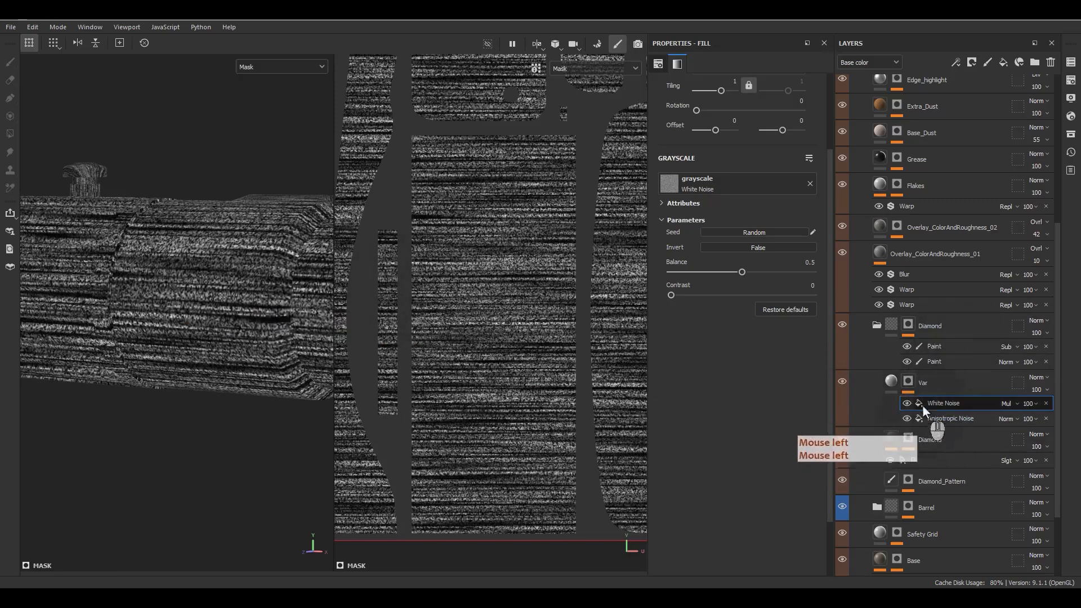
{"action": "left_click", "coordinate": [913, 381]}
{"action": "left_click", "coordinate": [913, 323]}
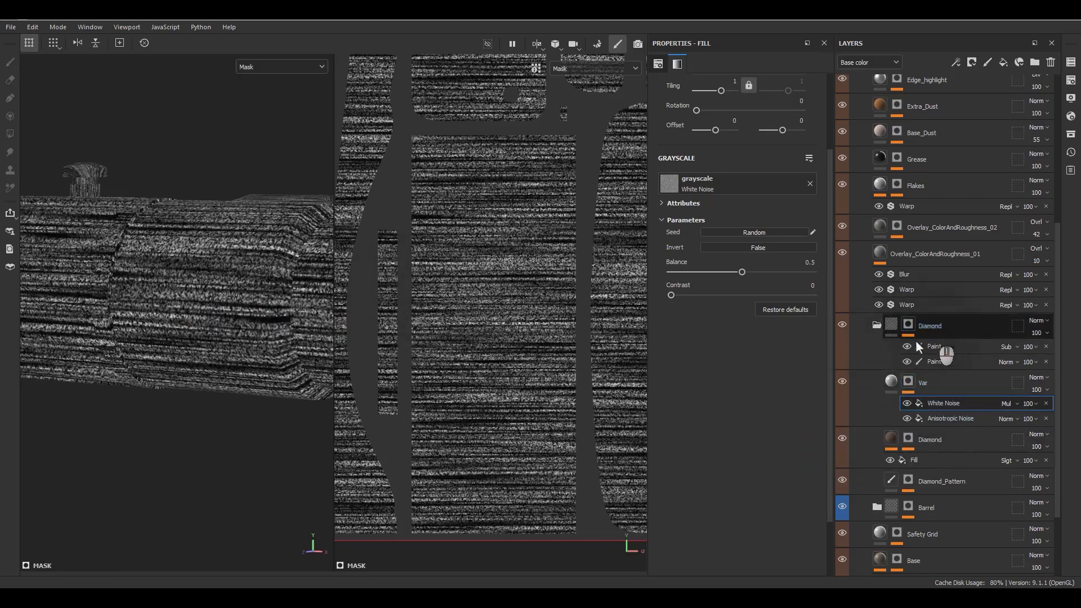
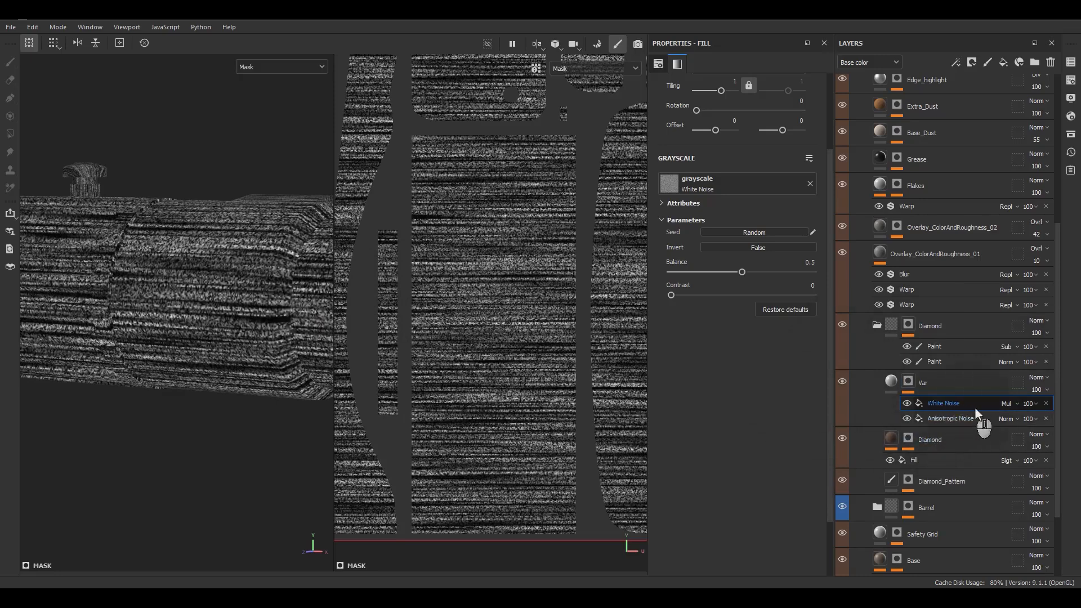
Step: Add a Warp filter above White Noise in Var's mask, with intensity about 0.02
{"action": "right_click", "coordinate": [950, 407]}
{"action": "left_click", "coordinate": [969, 379]}
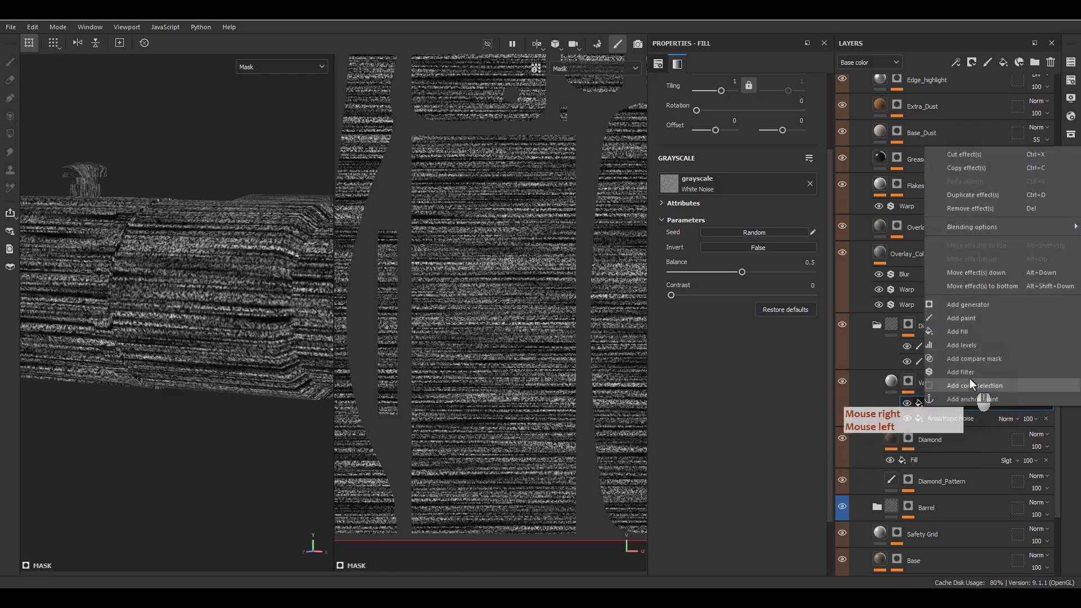
{"action": "left_click", "coordinate": [761, 94]}
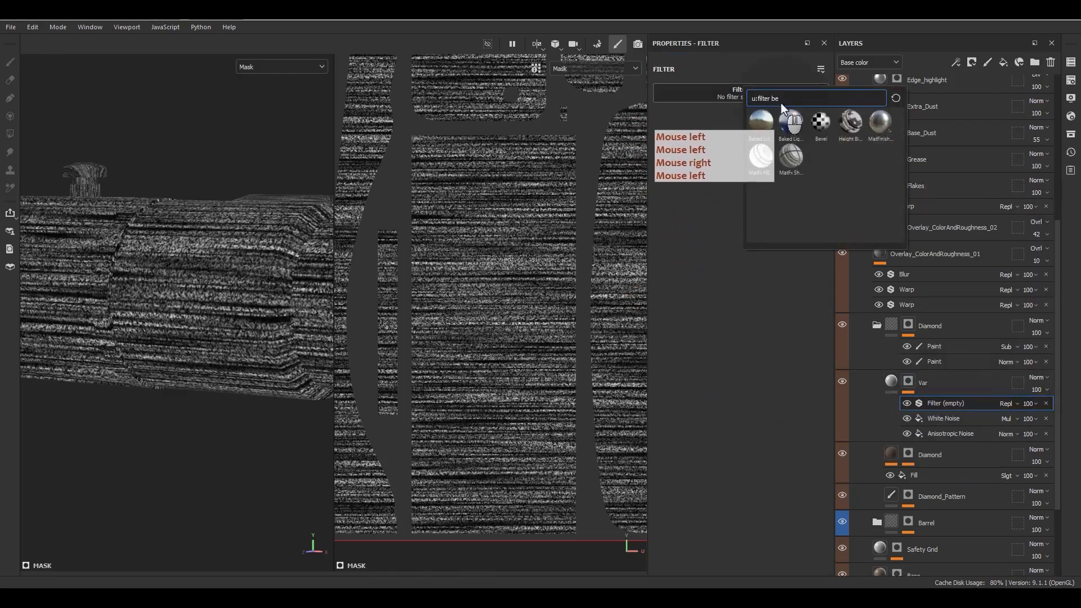
{"action": "type", "text": "wa"}
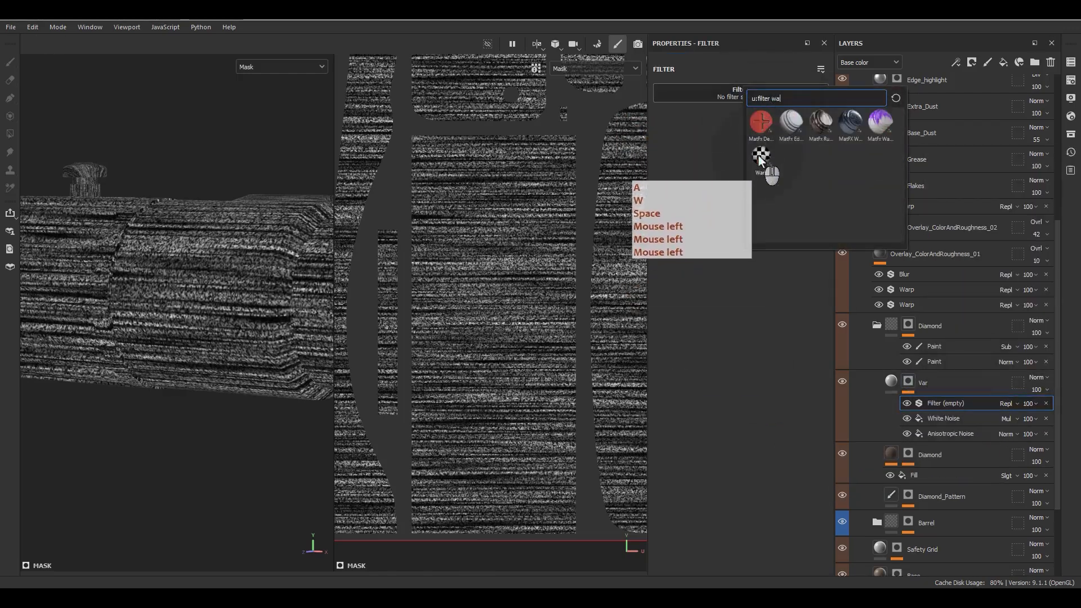
{"action": "left_click", "coordinate": [790, 130]}
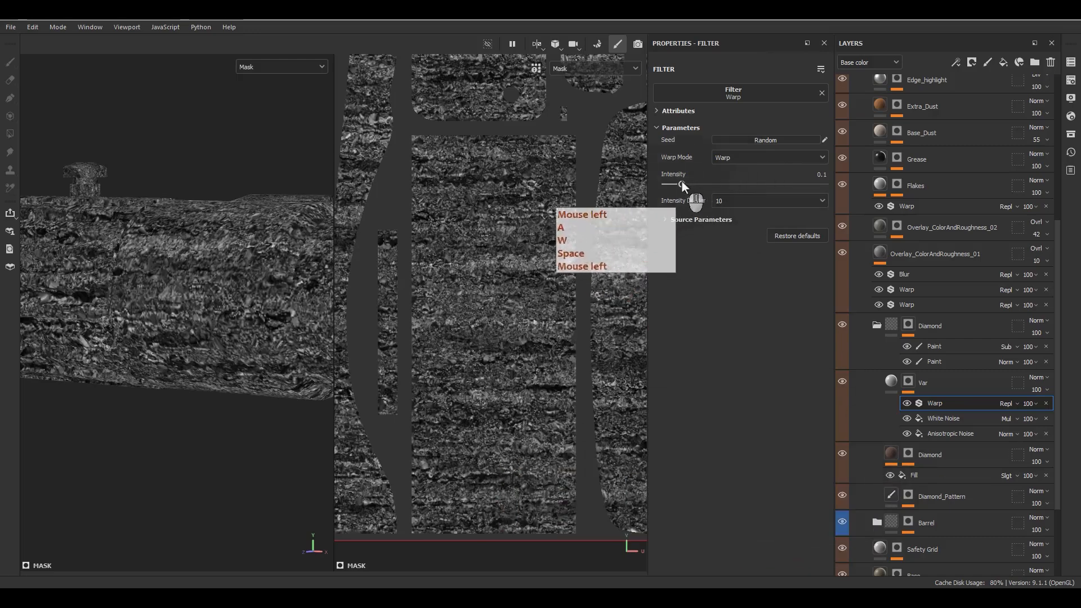
{"action": "left_click_drag", "start_coordinate": [681, 184], "coordinate": [669, 186]}
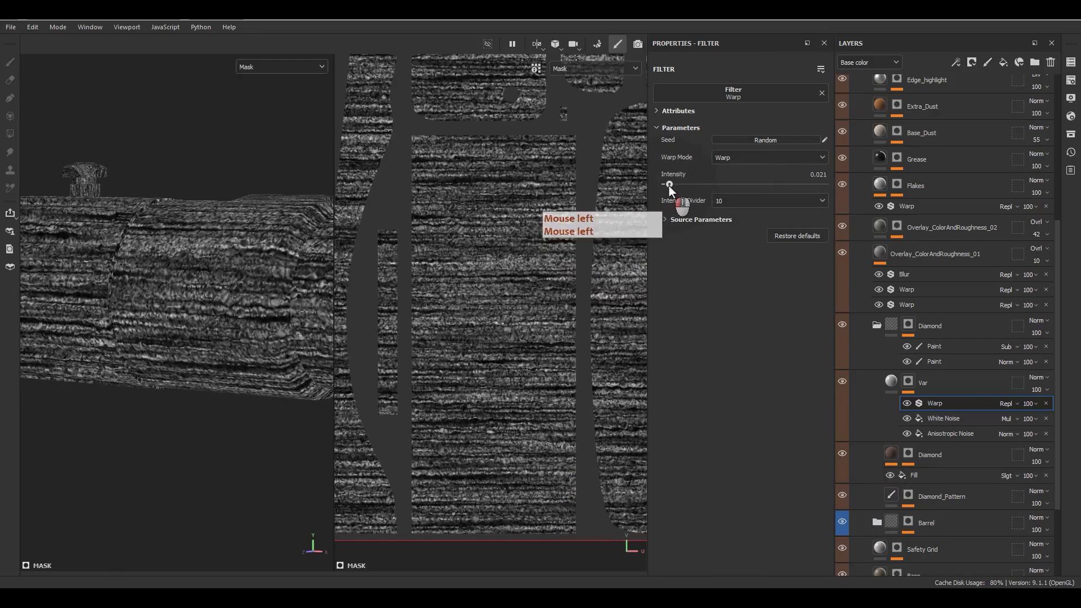
Step: Return to Var's fill material and inspect a close-up of the barrel
{"action": "left_click", "coordinate": [893, 384]}
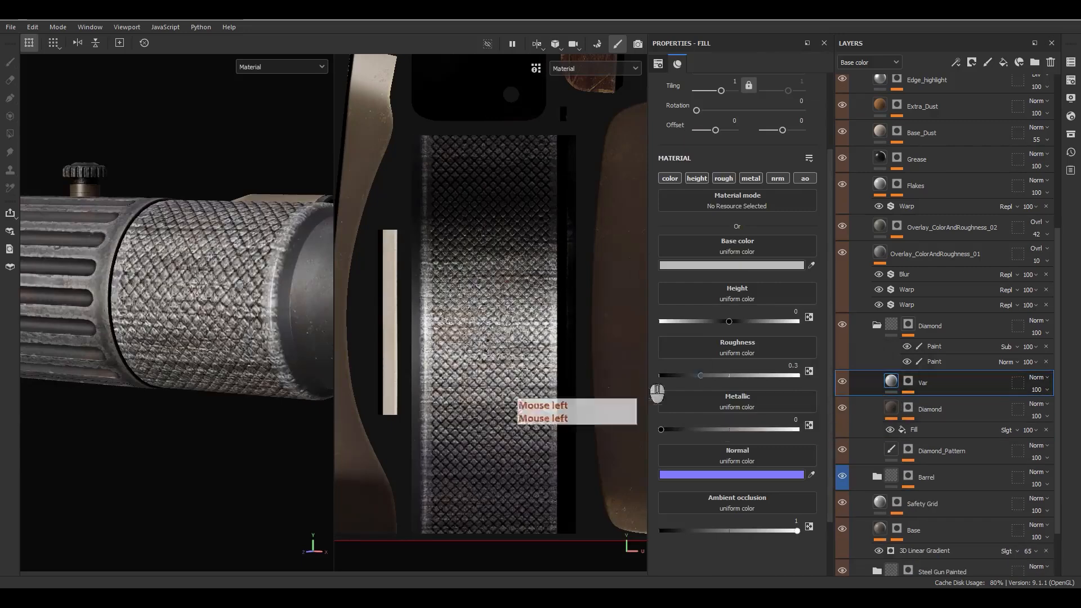
{"action": "left_click_drag", "start_coordinate": [186, 315], "coordinate": [208, 299], "text": "alt"}
{"action": "middle_click_drag", "start_coordinate": [252, 286], "coordinate": [159, 267], "text": "alt"}
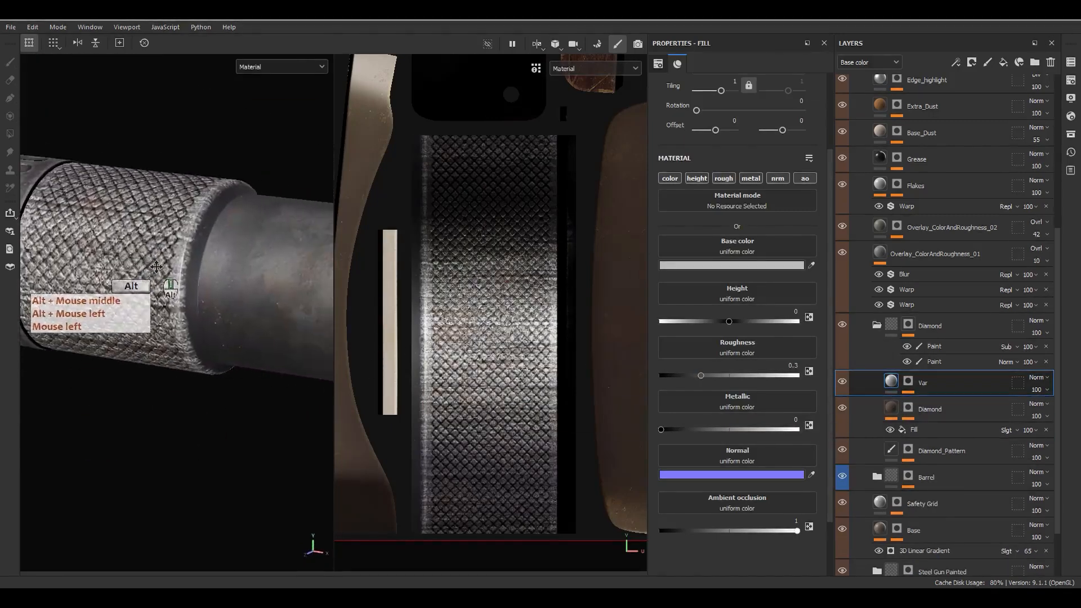
{"action": "right_click_drag", "start_coordinate": [179, 167], "coordinate": [168, 103], "text": "alt"}
{"action": "right_click_drag", "start_coordinate": [217, 211], "coordinate": [261, 303], "text": "alt"}
{"action": "left_click_drag", "start_coordinate": [261, 302], "coordinate": [215, 309], "text": "alt"}
{"action": "scroll", "coordinate": [172, 295], "scroll_direction": "up", "scroll_amount": 7}
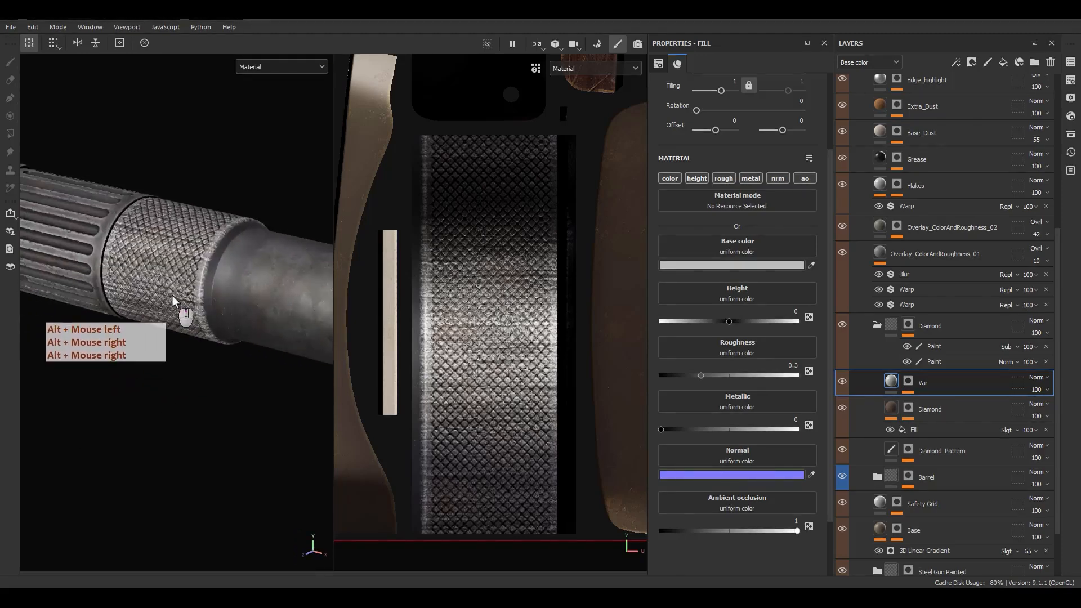
{"action": "left_click", "coordinate": [1035, 382]}
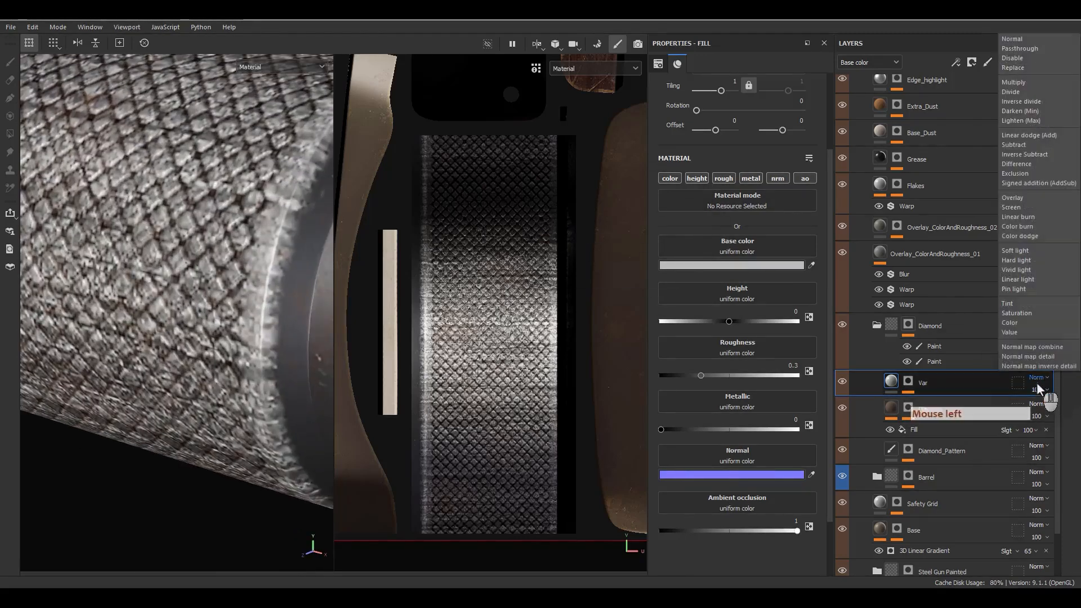
Step: Set Var to Soft light blending with a dark grey 262626 base colour, colour channel only
{"action": "left_click", "coordinate": [1021, 256]}
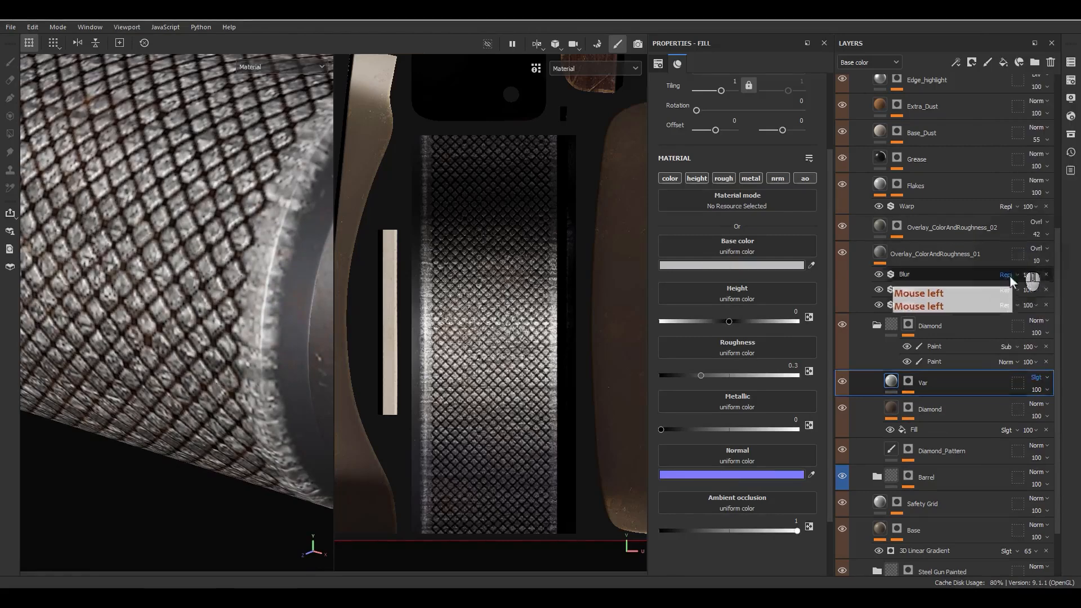
{"action": "left_click", "coordinate": [707, 262]}
{"action": "left_click_drag", "start_coordinate": [491, 168], "coordinate": [488, 258]}
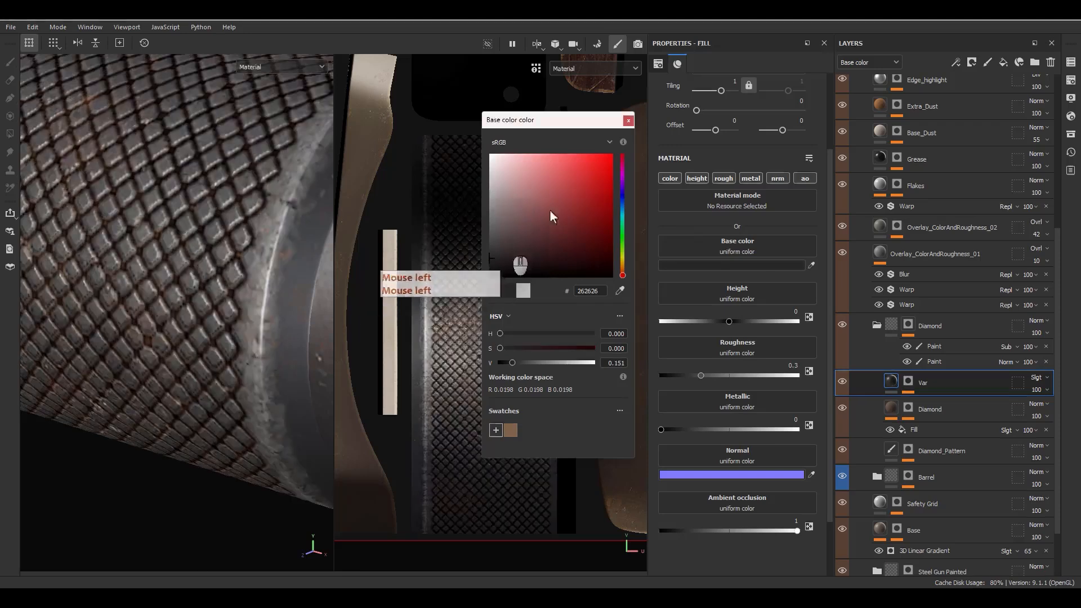
{"action": "left_click", "coordinate": [642, 157]}
{"action": "left_click", "coordinate": [671, 179], "text": "alt"}
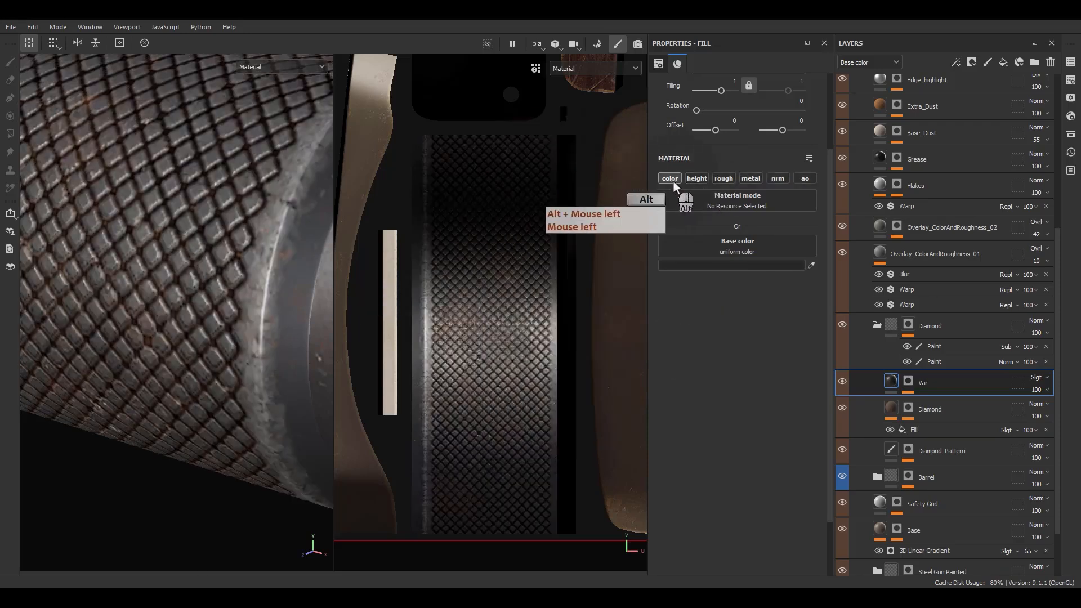
Step: Enable Var's height at 0.001, roughness at 1, and the metallic channel
{"action": "left_click", "coordinate": [702, 179]}
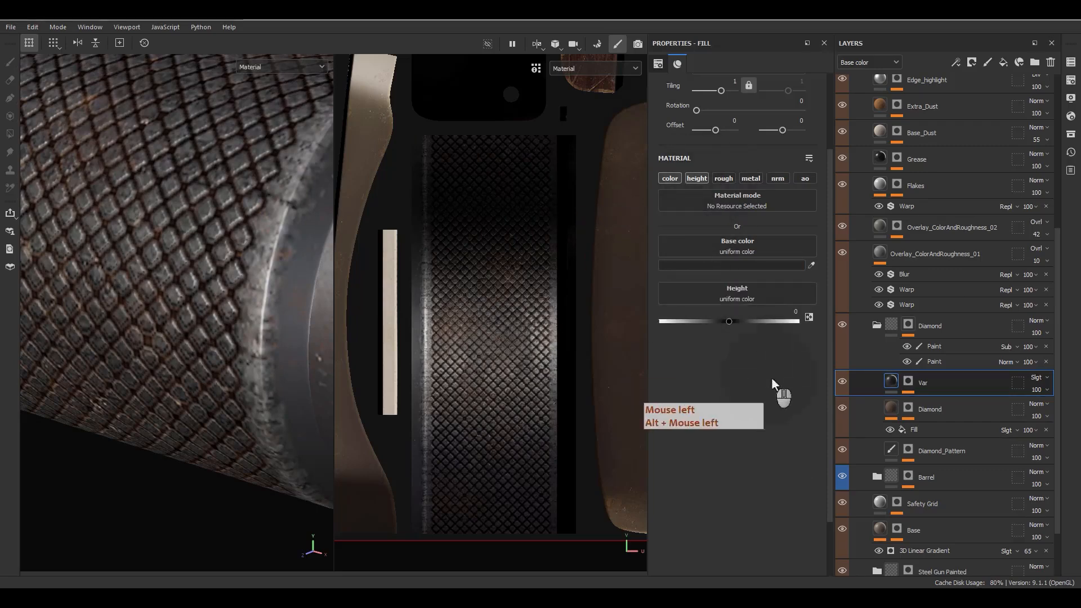
{"action": "type", "text": ".001"}
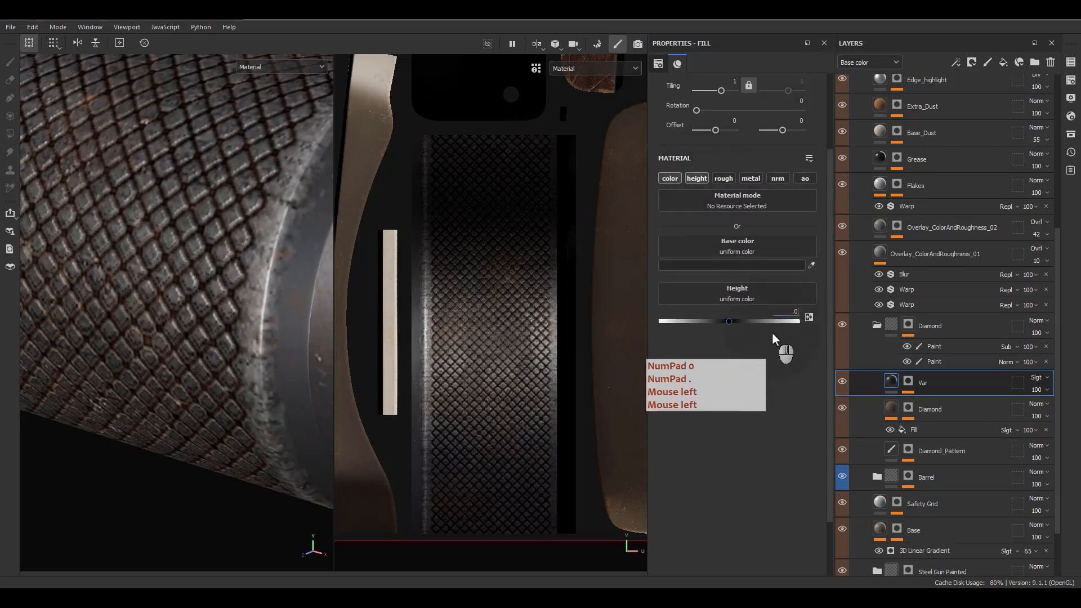
{"action": "key", "text": "Return"}
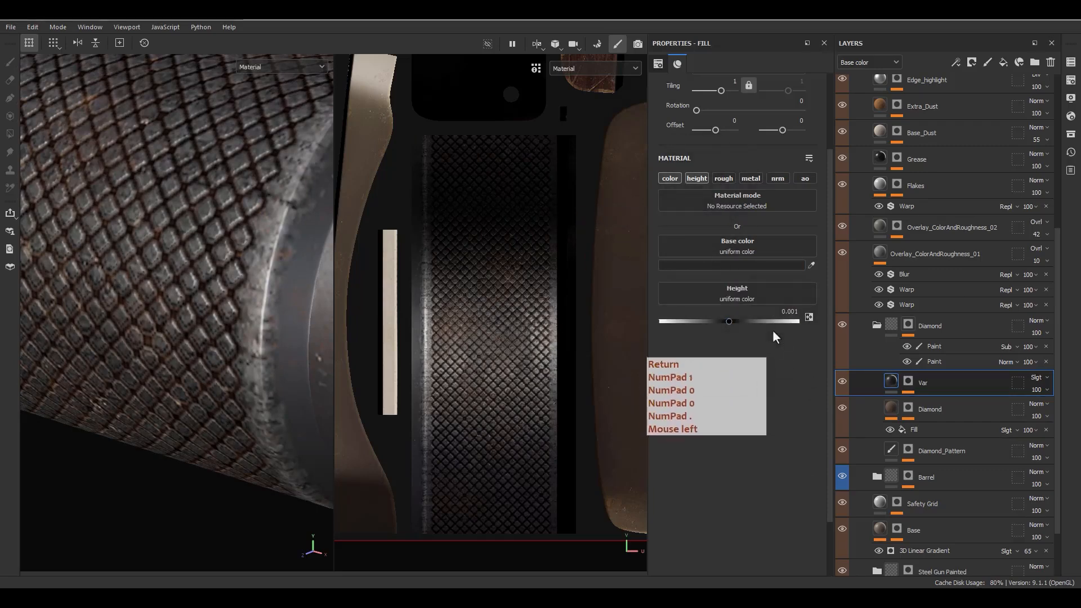
{"action": "left_click", "coordinate": [722, 179]}
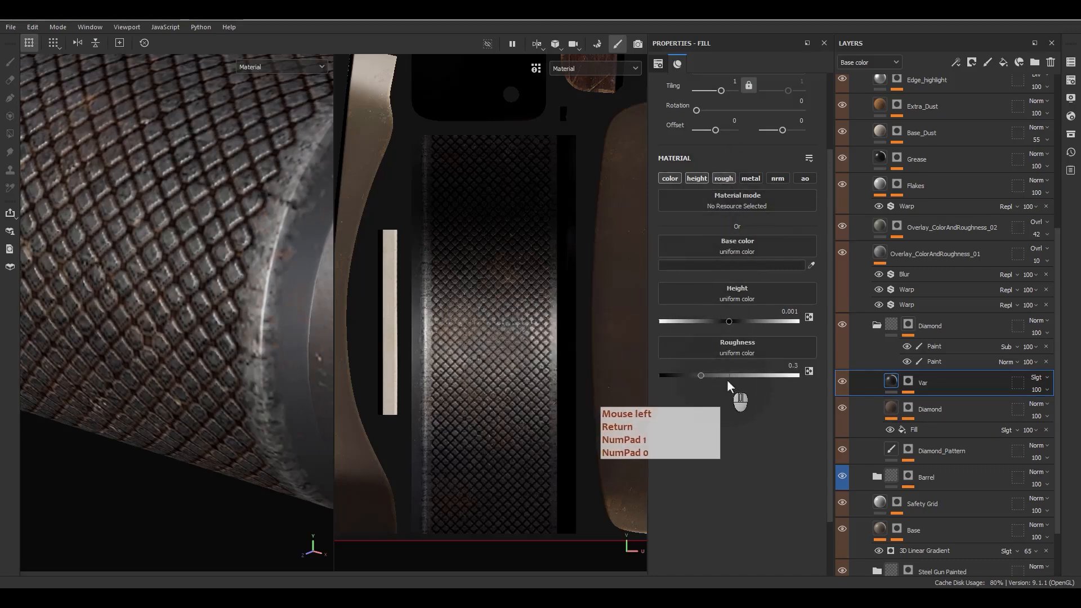
{"action": "left_click_drag", "start_coordinate": [729, 375], "coordinate": [895, 386]}
{"action": "left_click", "coordinate": [750, 179]}
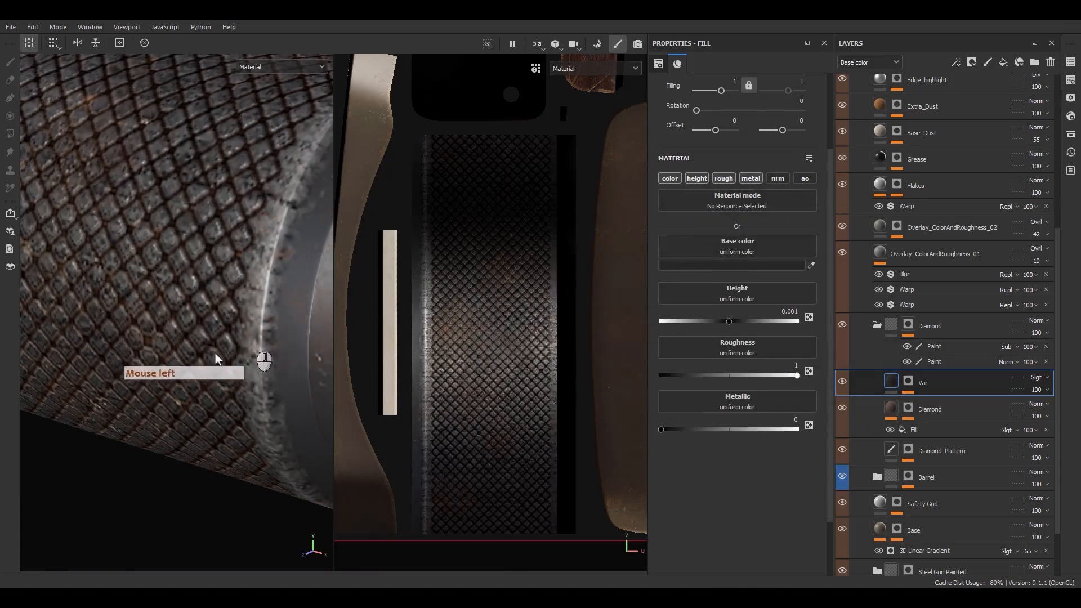
Step: Add a Levels effect above Warp in Var's mask, pulling in the white and black points
{"action": "left_click_drag", "start_coordinate": [218, 361], "coordinate": [212, 311], "text": "alt"}
{"action": "right_click_drag", "start_coordinate": [209, 305], "coordinate": [177, 154], "text": "alt"}
{"action": "right_click_drag", "start_coordinate": [206, 245], "coordinate": [203, 264], "text": "alt"}
{"action": "left_click_drag", "start_coordinate": [203, 265], "coordinate": [194, 289], "text": "alt"}
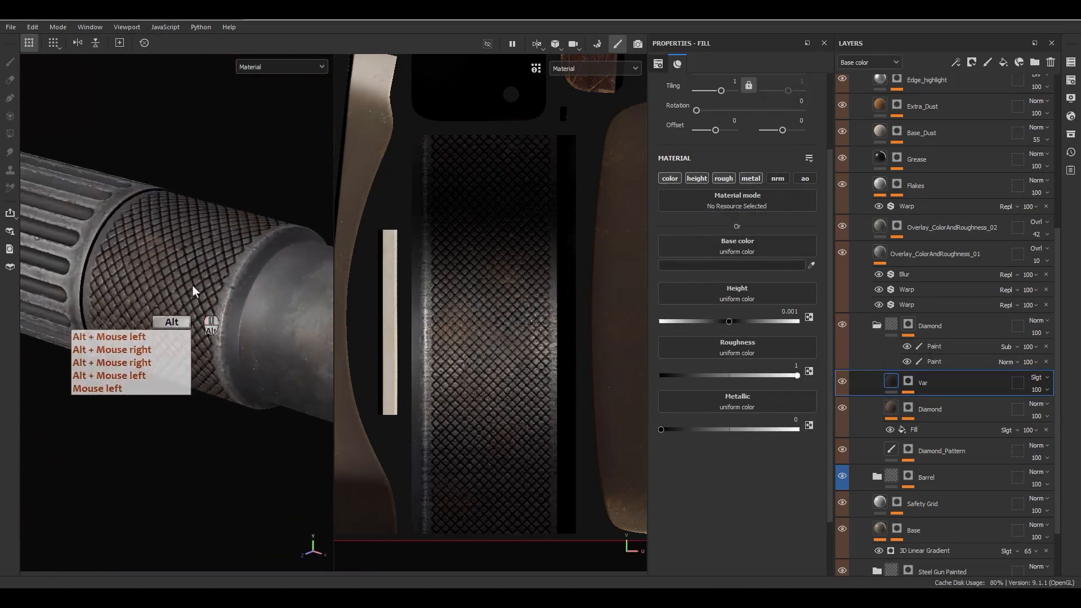
{"action": "right_click_drag", "start_coordinate": [193, 290], "coordinate": [197, 357], "text": "alt"}
{"action": "left_click_drag", "start_coordinate": [197, 357], "coordinate": [236, 346], "text": "alt"}
{"action": "left_click", "coordinate": [908, 382], "text": "alt"}
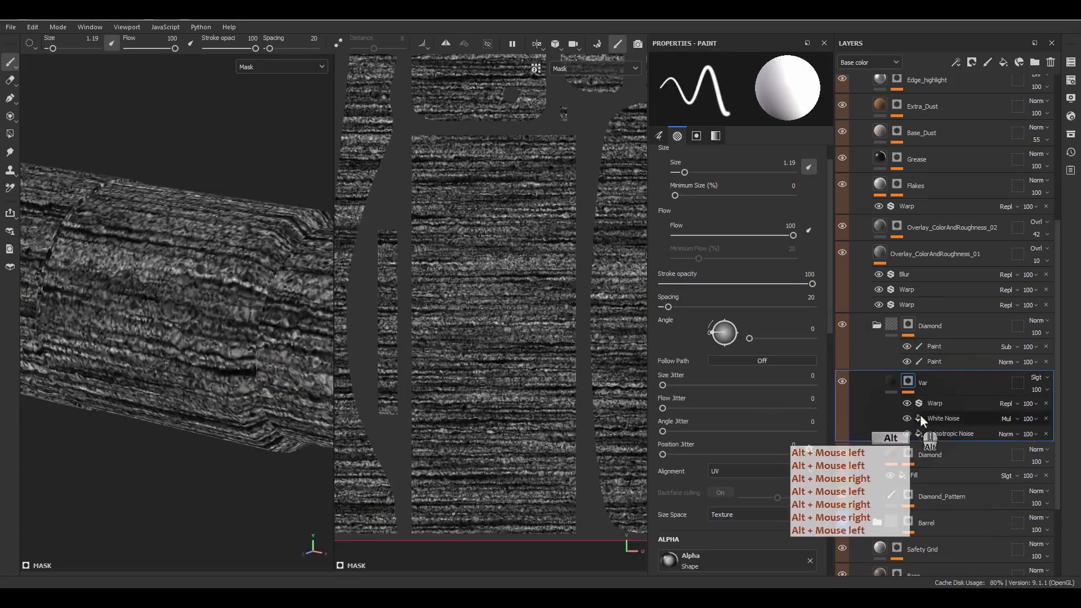
{"action": "left_click", "coordinate": [933, 406]}
{"action": "right_click", "coordinate": [933, 406]}
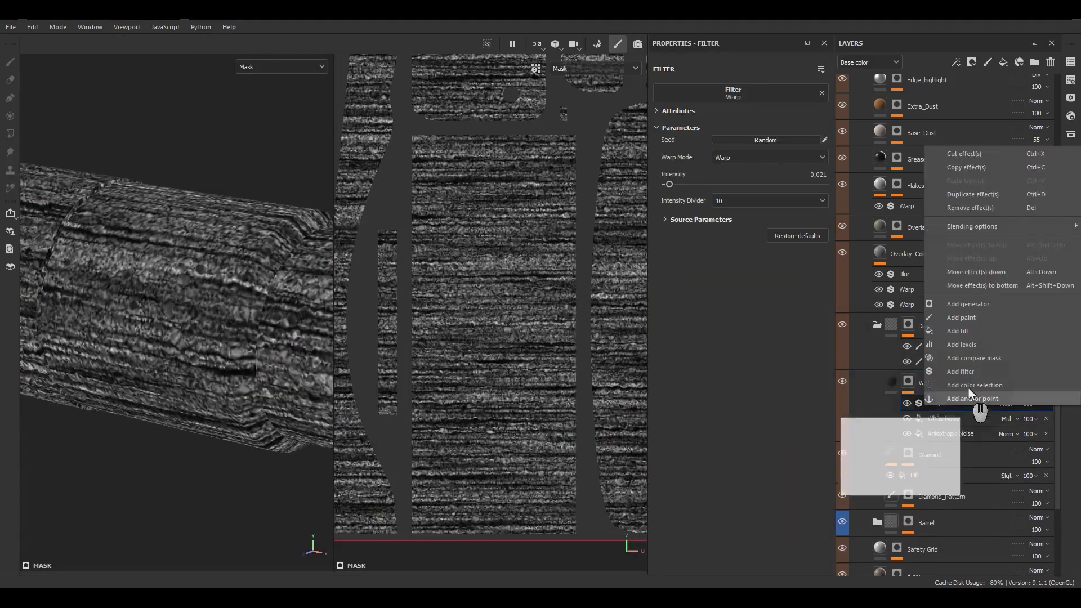
{"action": "left_click", "coordinate": [961, 343]}
{"action": "left_click_drag", "start_coordinate": [821, 90], "coordinate": [777, 90]}
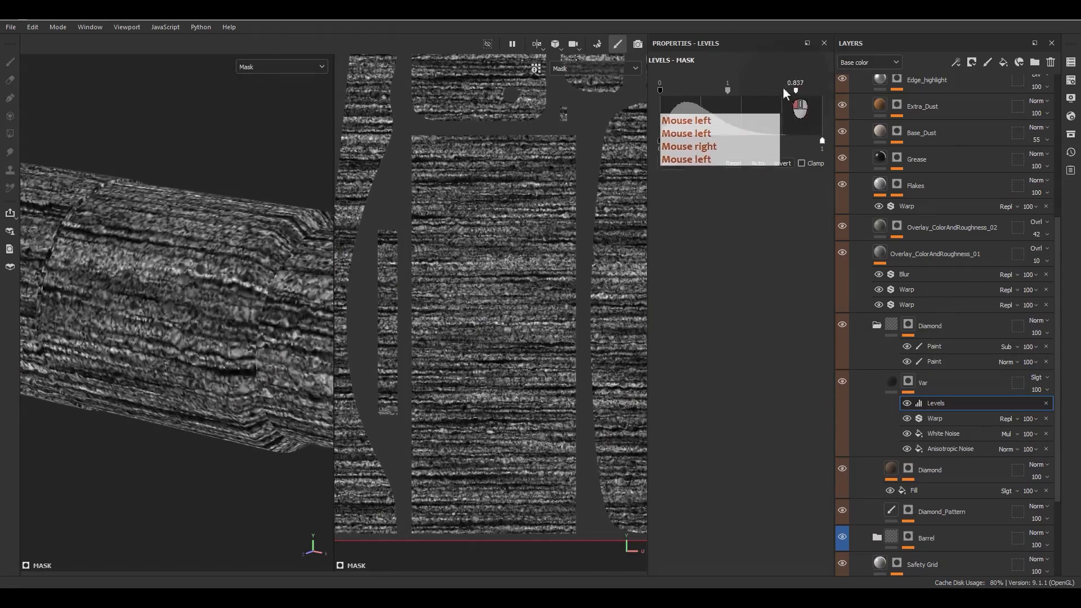
{"action": "left_click_drag", "start_coordinate": [657, 91], "coordinate": [691, 94]}
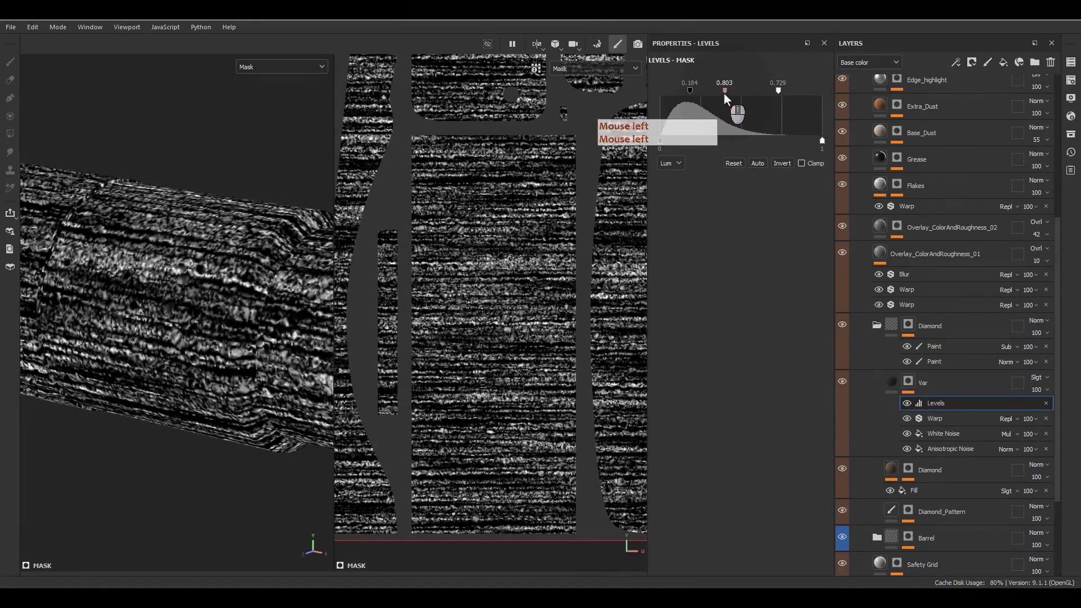
{"action": "key", "text": "m"}
Step: Refine the Levels black point to 0.094 and return to Var's fill settings
{"action": "left_click_drag", "start_coordinate": [289, 290], "coordinate": [152, 257], "text": "alt"}
{"action": "right_click_drag", "start_coordinate": [151, 256], "coordinate": [172, 388], "text": "alt"}
{"action": "left_click_drag", "start_coordinate": [173, 388], "coordinate": [276, 336], "text": "alt"}
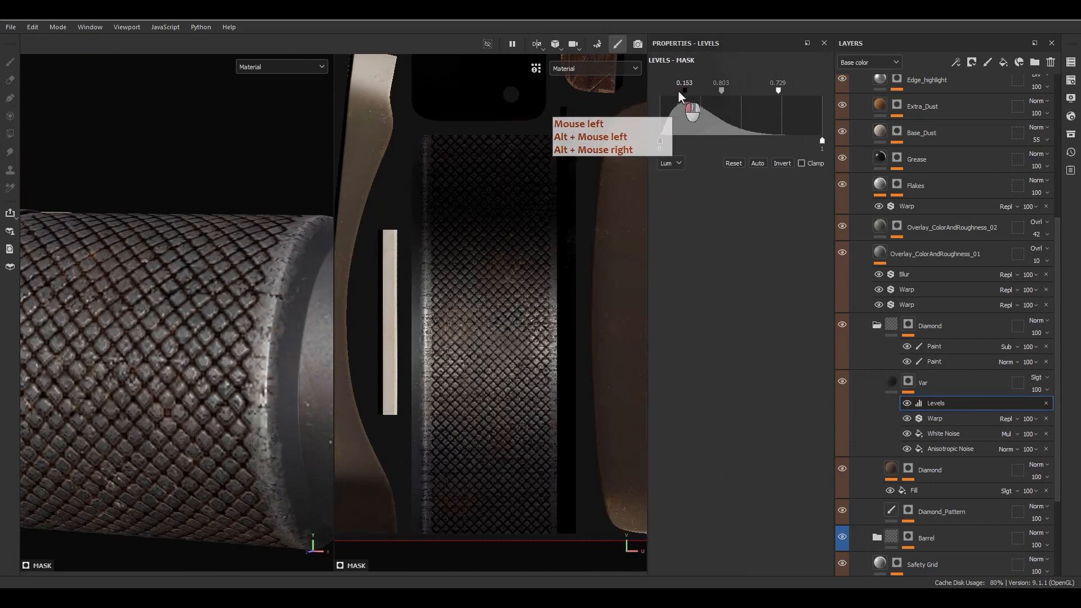
{"action": "left_click_drag", "start_coordinate": [679, 96], "coordinate": [720, 91]}
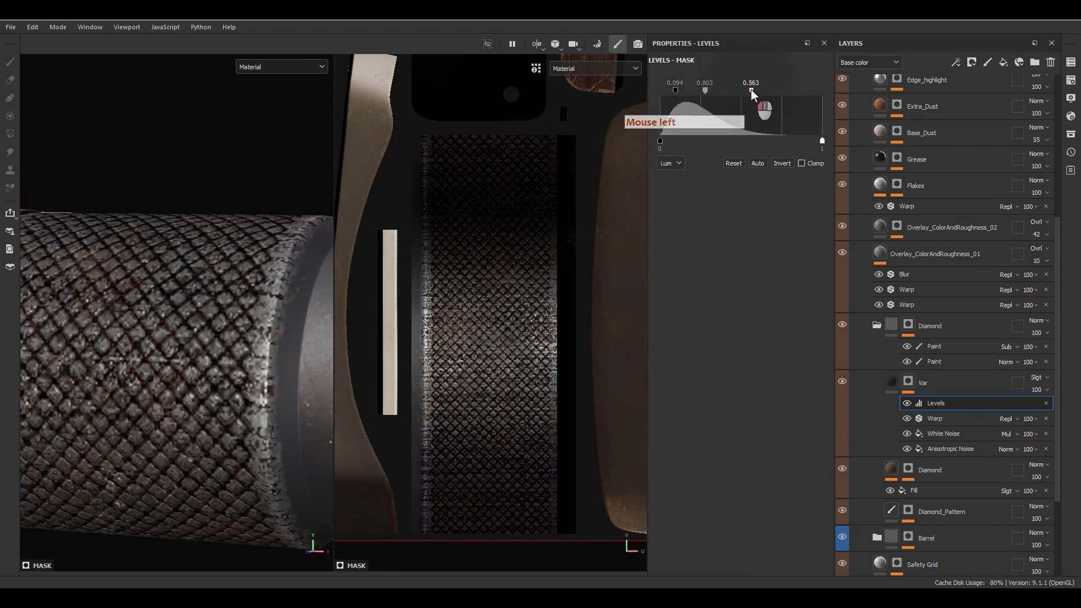
{"action": "left_click_drag", "start_coordinate": [219, 394], "coordinate": [225, 458], "text": "alt"}
{"action": "right_click_drag", "start_coordinate": [225, 458], "coordinate": [204, 271], "text": "alt"}
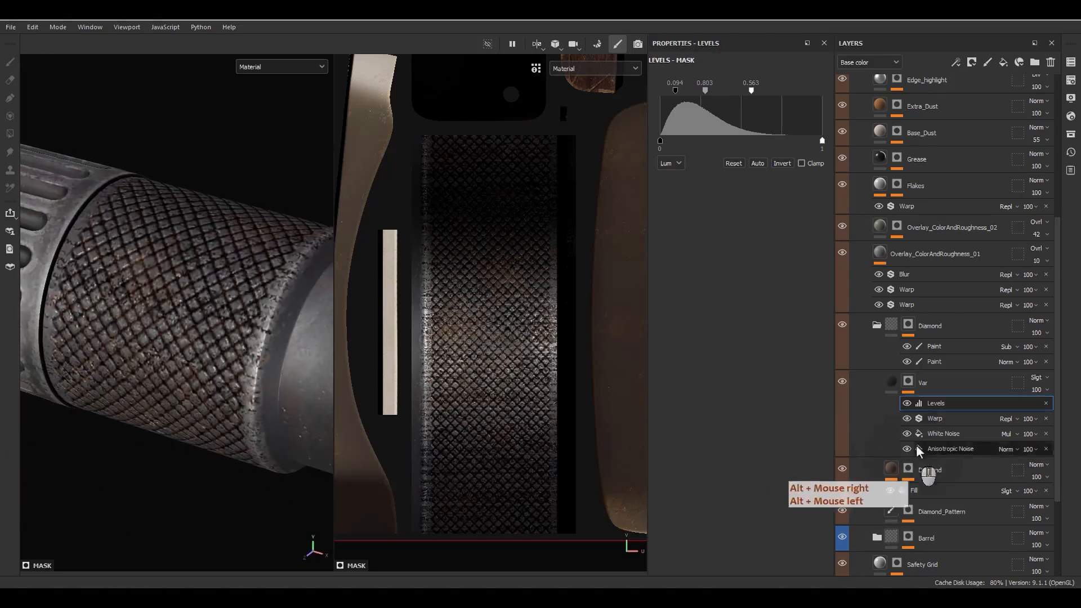
{"action": "left_click", "coordinate": [886, 382]}
{"action": "left_click", "coordinate": [885, 381]}
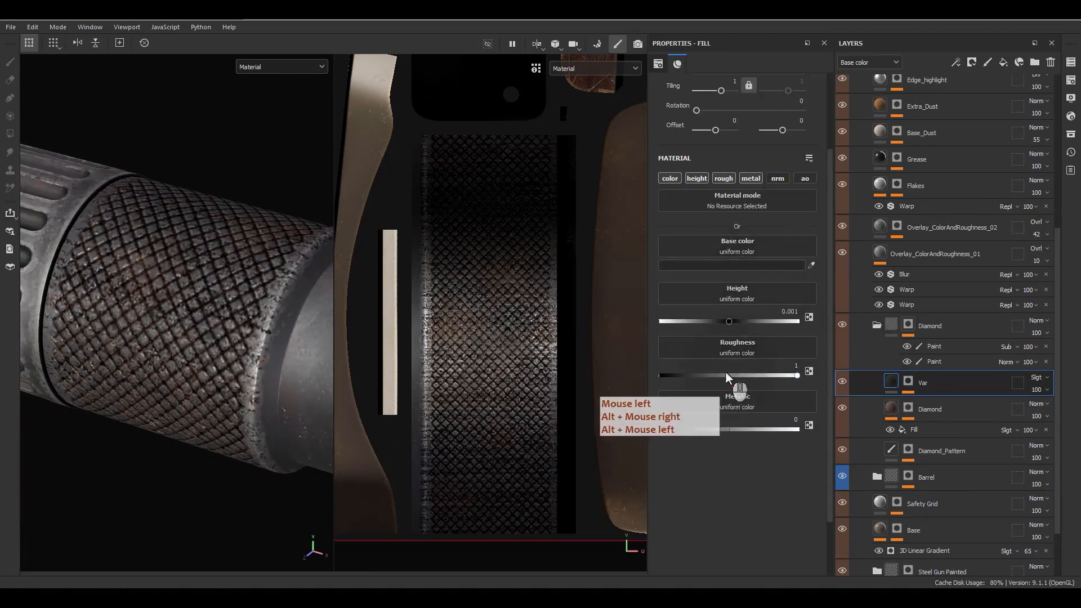
{"action": "left_click_drag", "start_coordinate": [723, 373], "coordinate": [758, 371]}
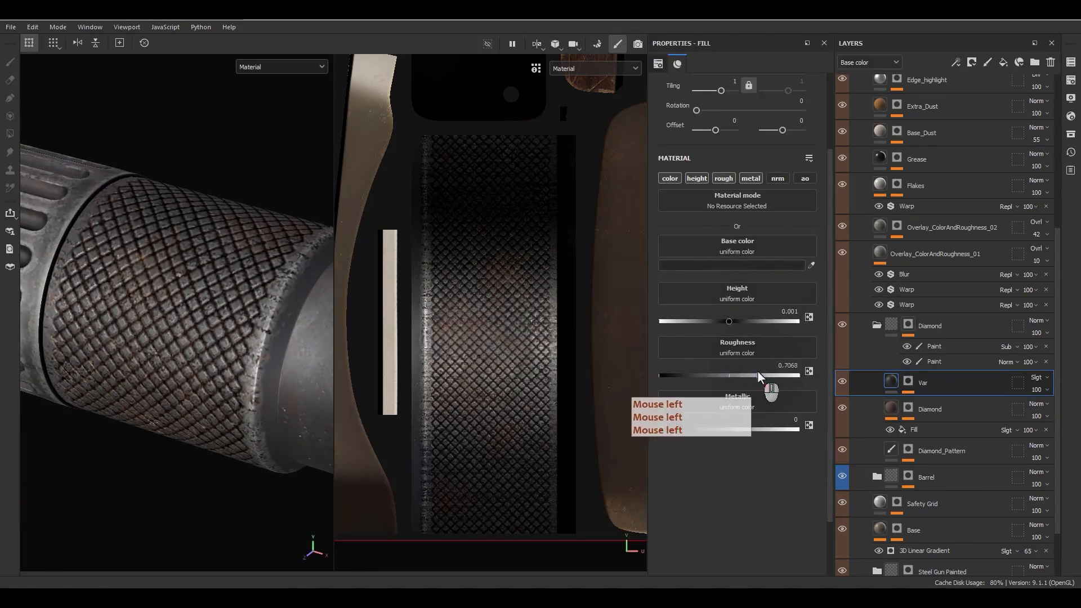
{"action": "key", "text": "c"}
{"action": "key", "text": "c"}
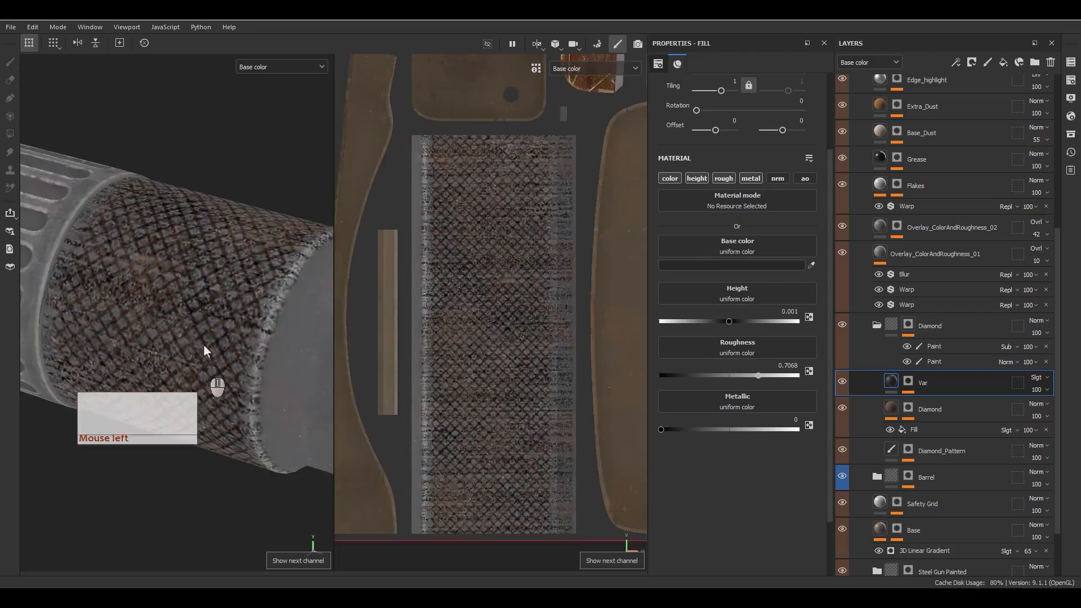
{"action": "key", "text": "c"}
{"action": "key", "text": "c"}
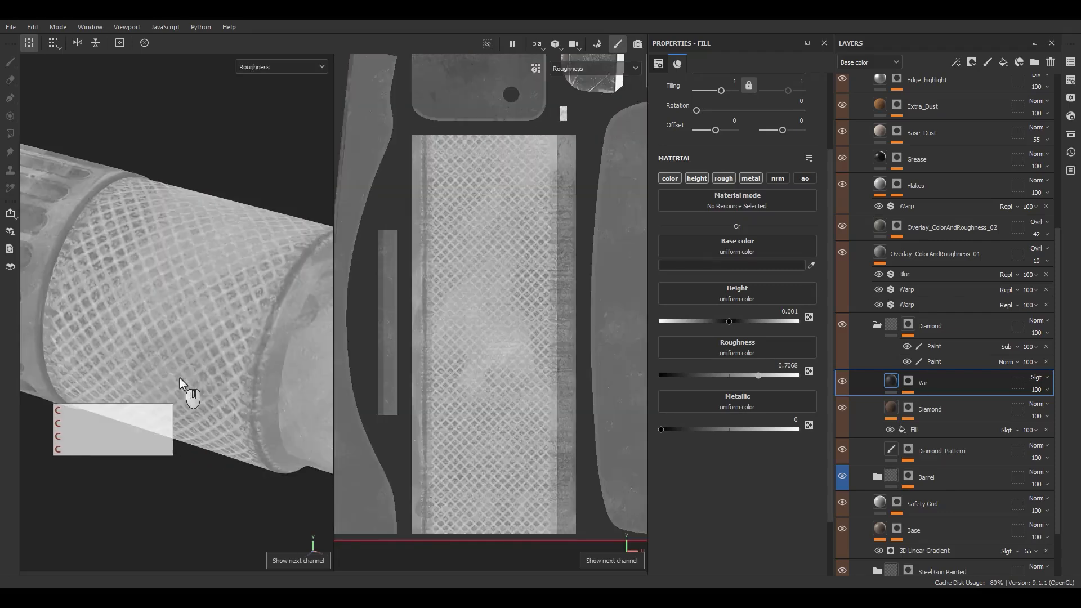
{"action": "left_click", "coordinate": [841, 383]}
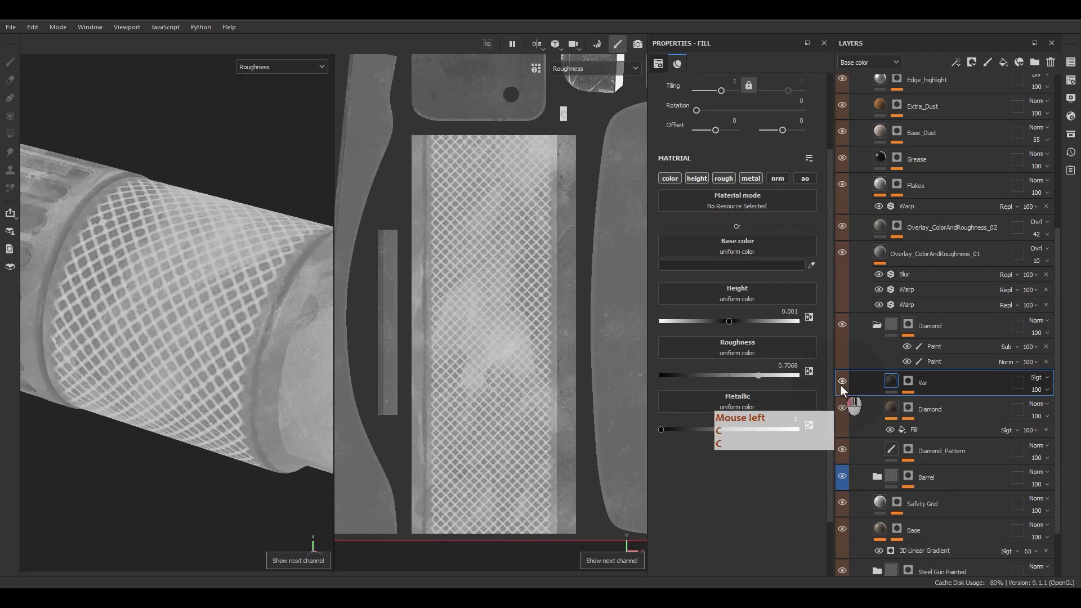
{"action": "left_click", "coordinate": [841, 382]}
{"action": "key", "text": "m"}
{"action": "left_click_drag", "start_coordinate": [315, 337], "coordinate": [275, 314], "text": "alt"}
{"action": "middle_click_drag", "start_coordinate": [275, 314], "coordinate": [254, 345], "text": "alt"}
{"action": "scroll", "coordinate": [141, 248], "scroll_direction": "up", "scroll_amount": 8}
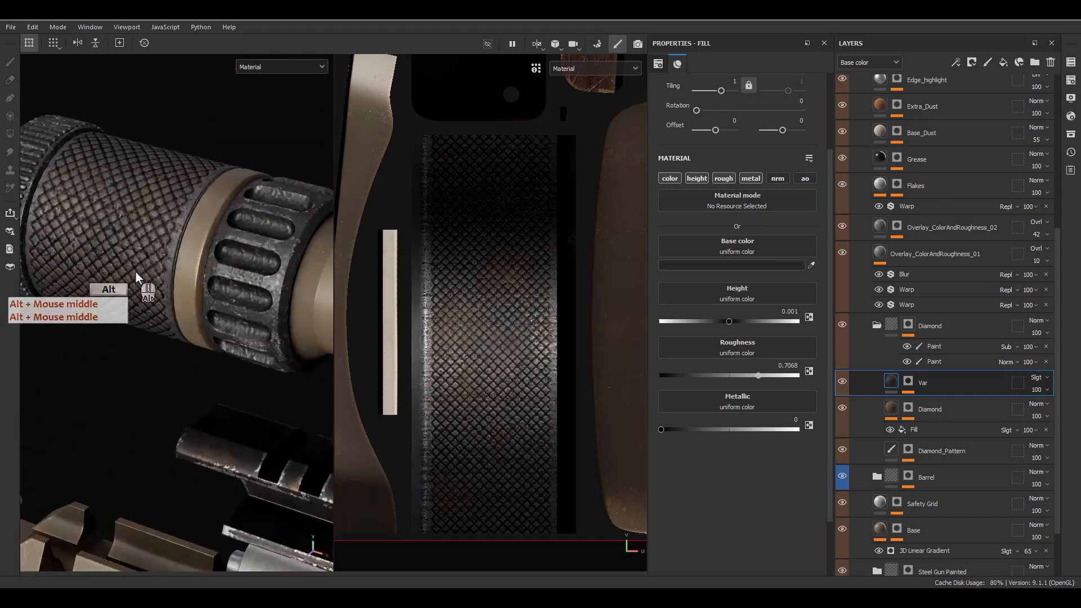
{"action": "left_click_drag", "start_coordinate": [137, 272], "coordinate": [200, 295], "text": "alt"}
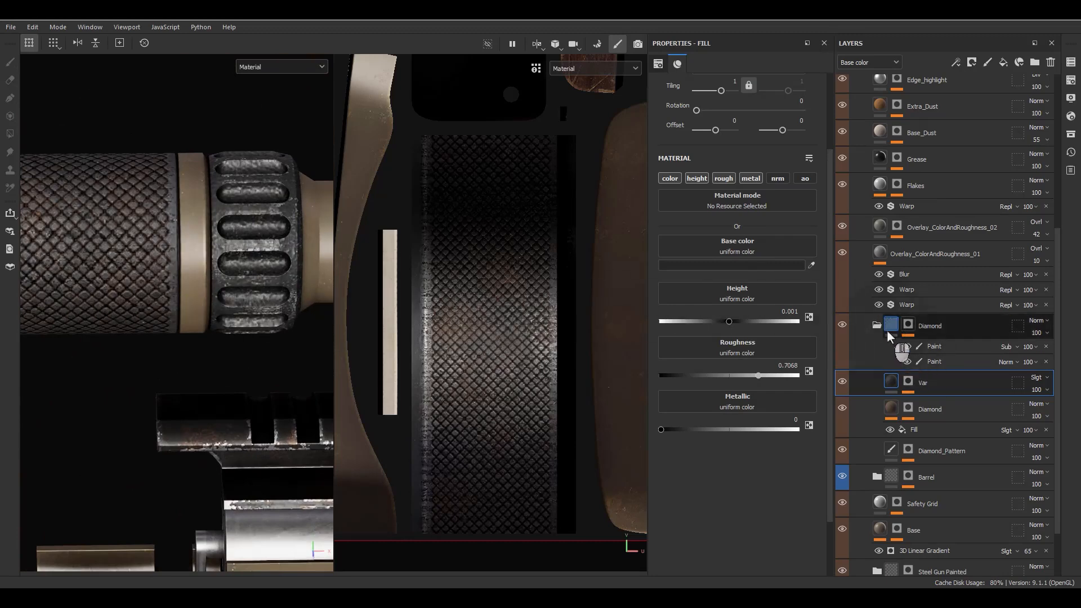
Step: Add a fill layer named Coat with a black mask driven by a Curvature generator
{"action": "left_click", "coordinate": [1003, 62]}
{"action": "double_click", "coordinate": [911, 387]}
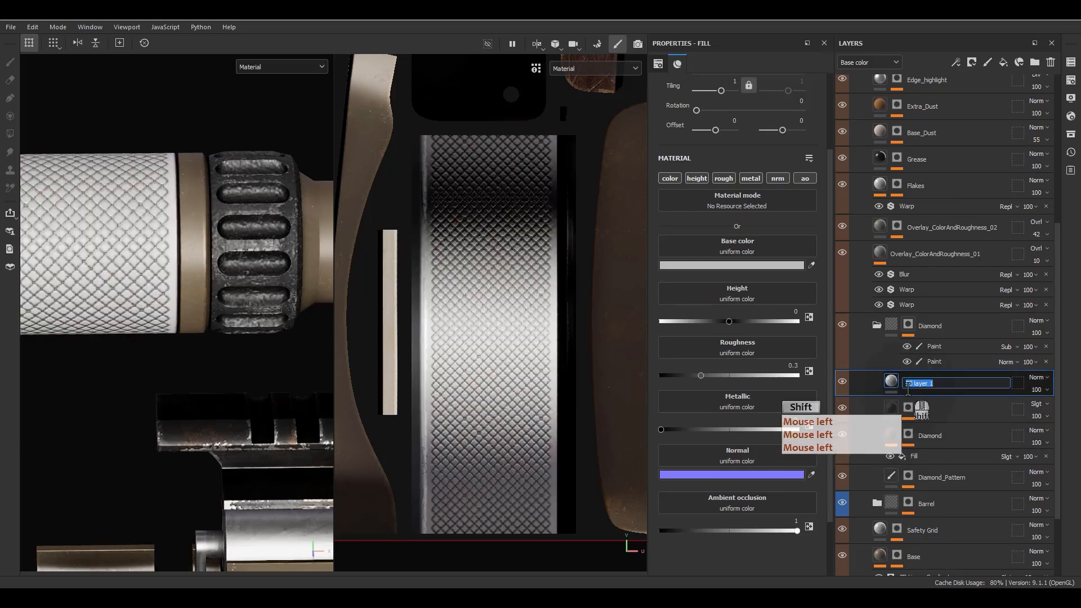
{"action": "right_click", "coordinate": [910, 387]}
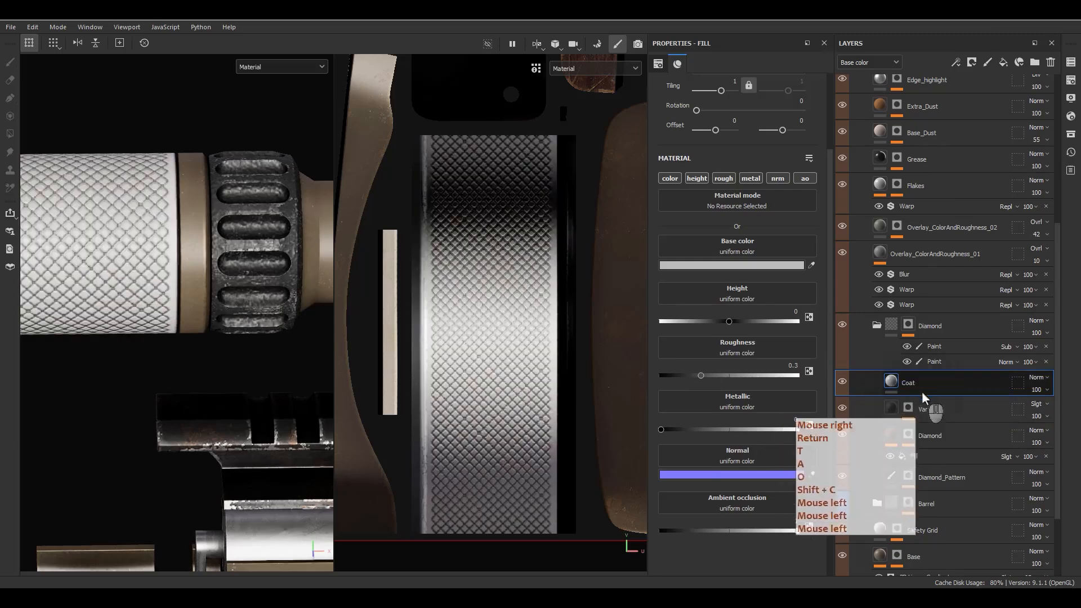
{"action": "left_click", "coordinate": [998, 40]}
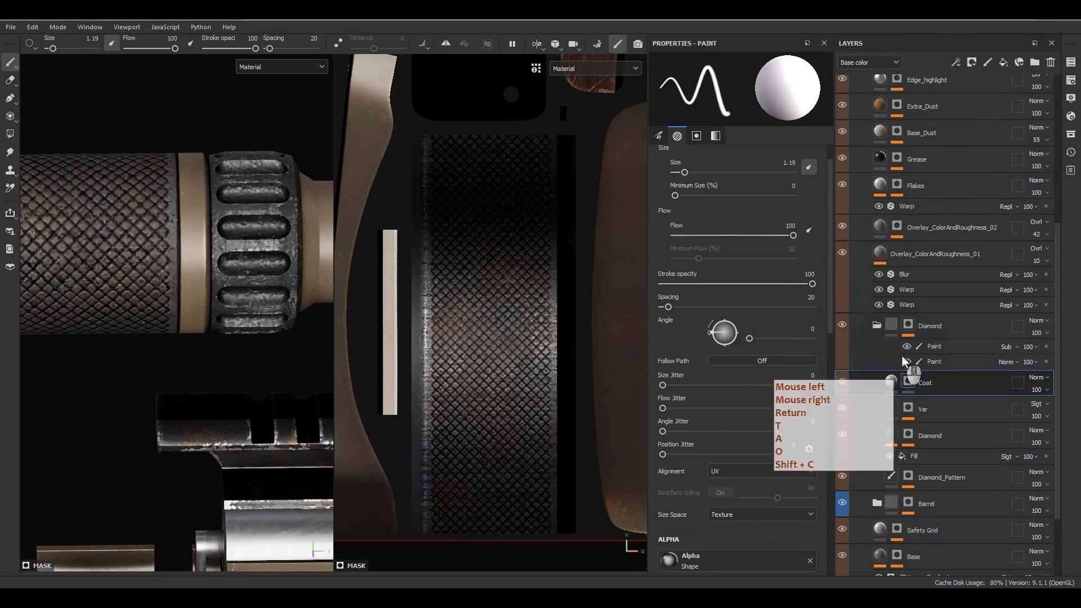
{"action": "right_click", "coordinate": [913, 384]}
{"action": "left_click", "coordinate": [961, 380]}
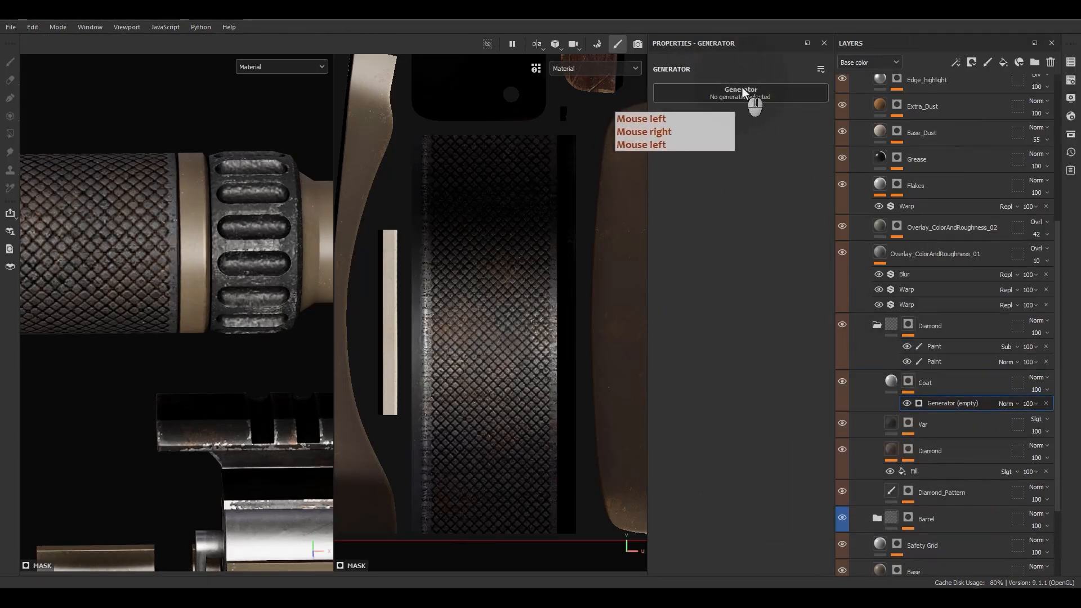
{"action": "left_click", "coordinate": [742, 90]}
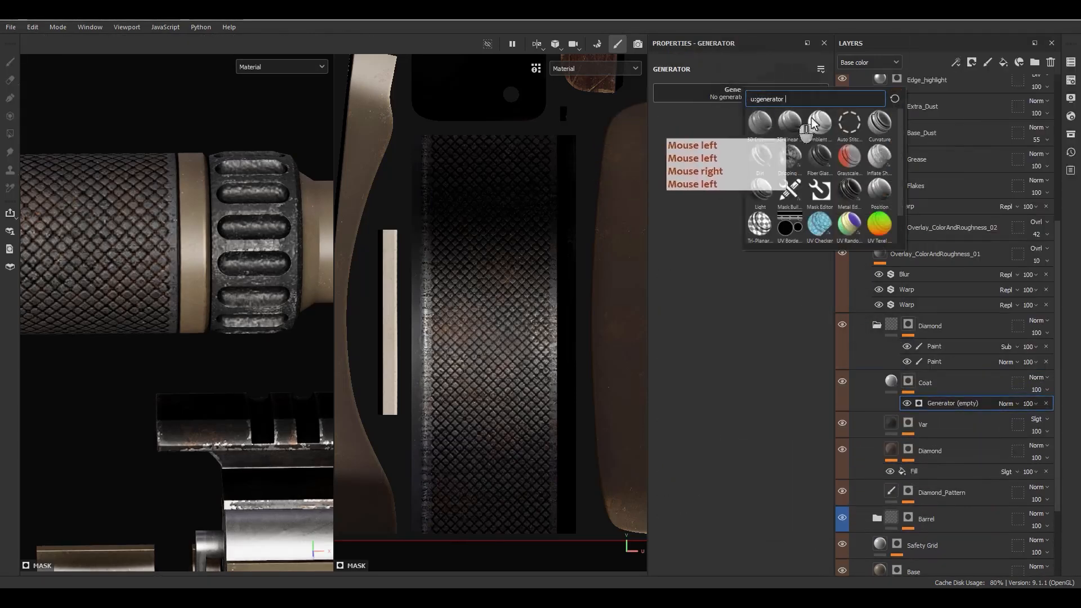
{"action": "left_click", "coordinate": [879, 121]}
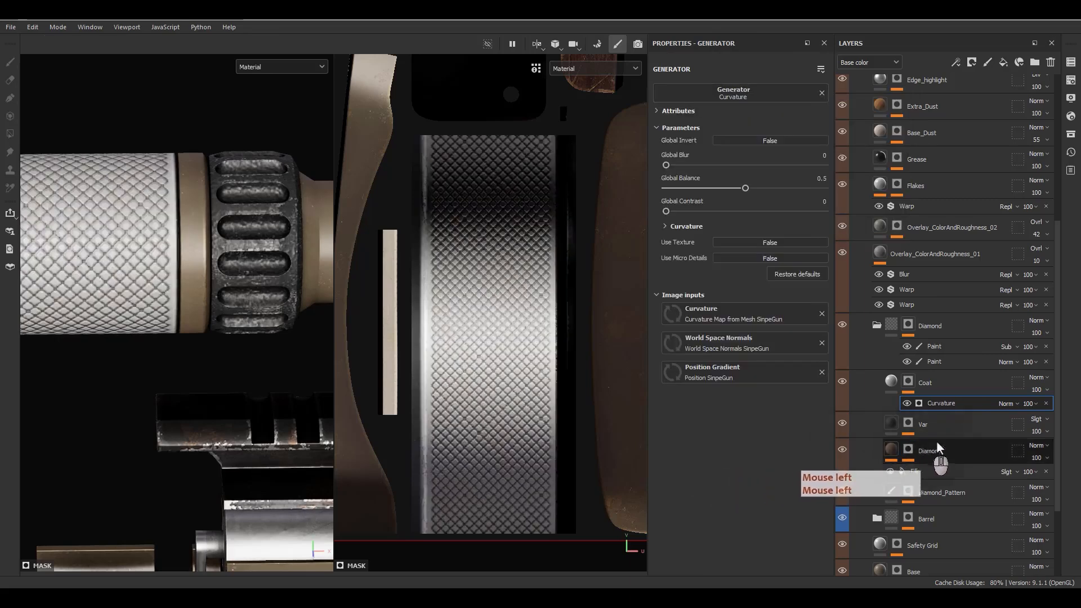
Step: Set the Curvature generator's balance to 0.2 and blur to 0.85
{"action": "left_click", "coordinate": [918, 403], "text": "alt"}
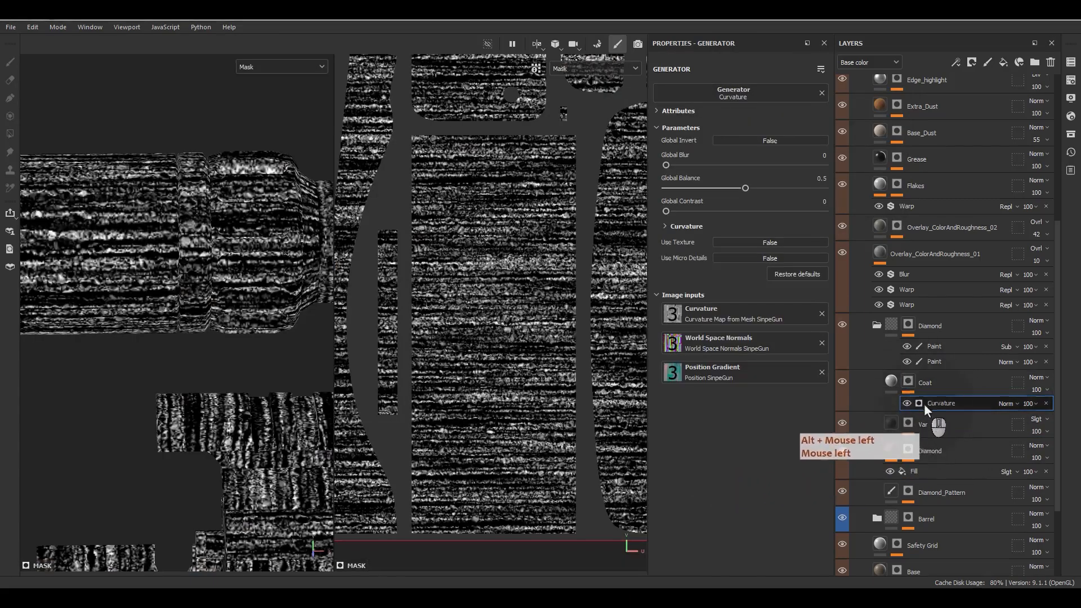
{"action": "left_click", "coordinate": [930, 404]}
{"action": "left_click_drag", "start_coordinate": [253, 273], "coordinate": [159, 273], "text": "alt"}
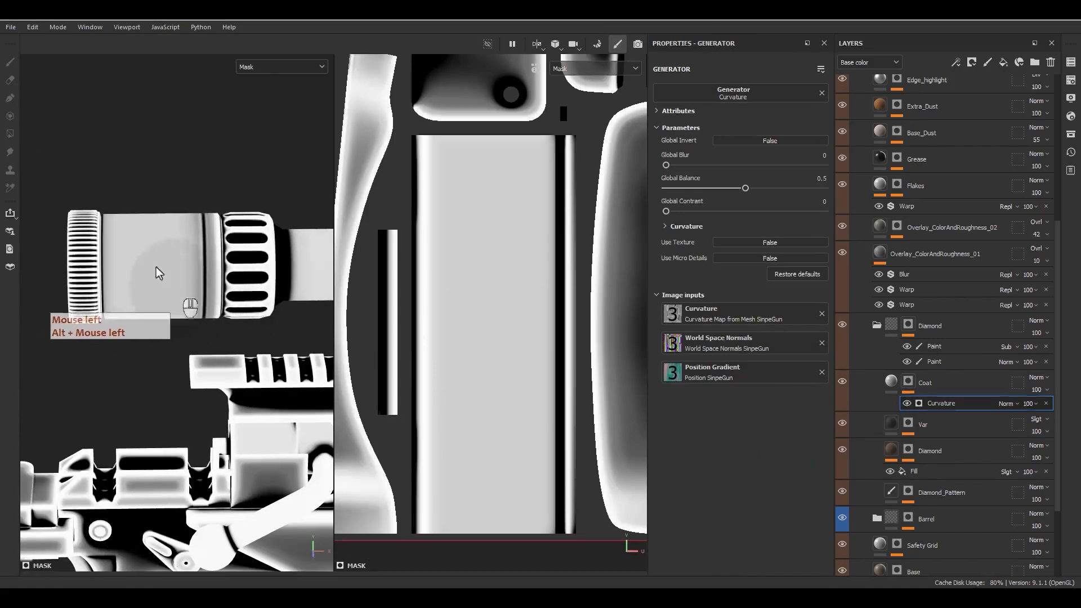
{"action": "left_click_drag", "start_coordinate": [733, 190], "coordinate": [684, 212]}
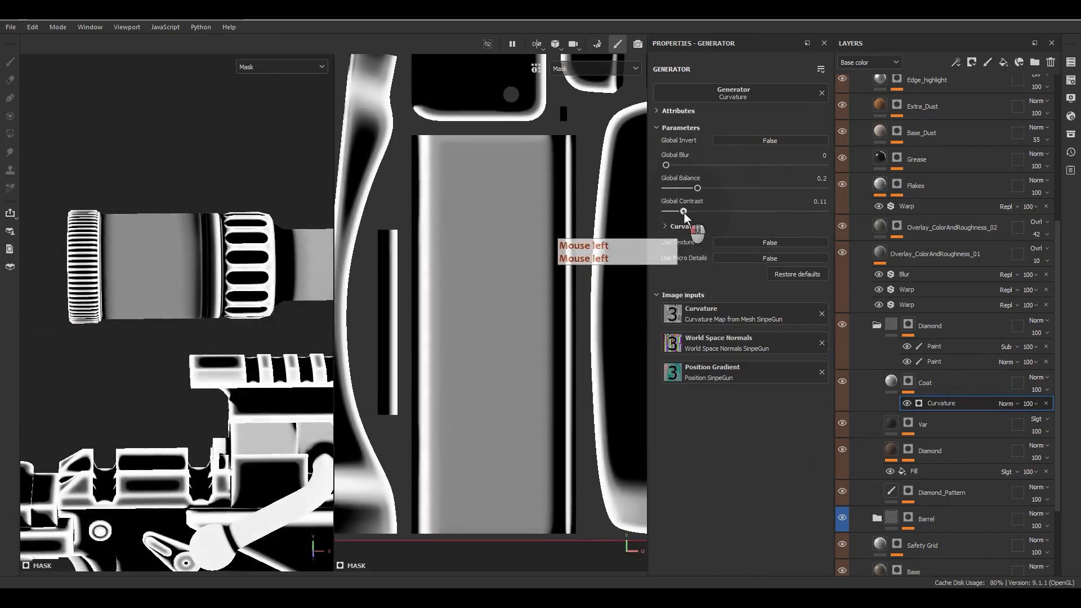
{"action": "left_click_drag", "start_coordinate": [665, 164], "coordinate": [673, 164]}
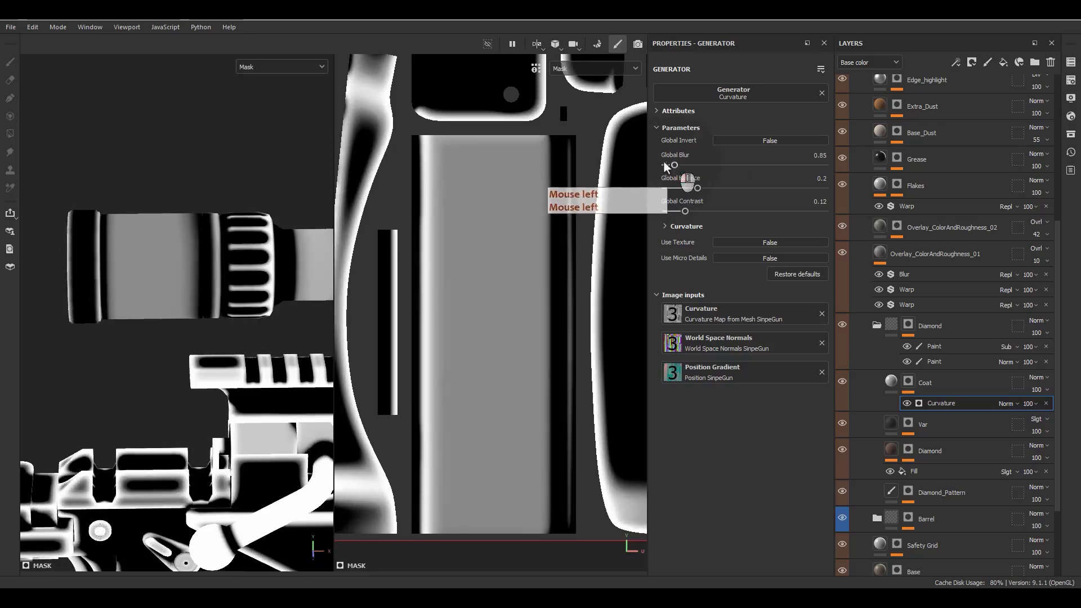
{"action": "key", "text": "f"}
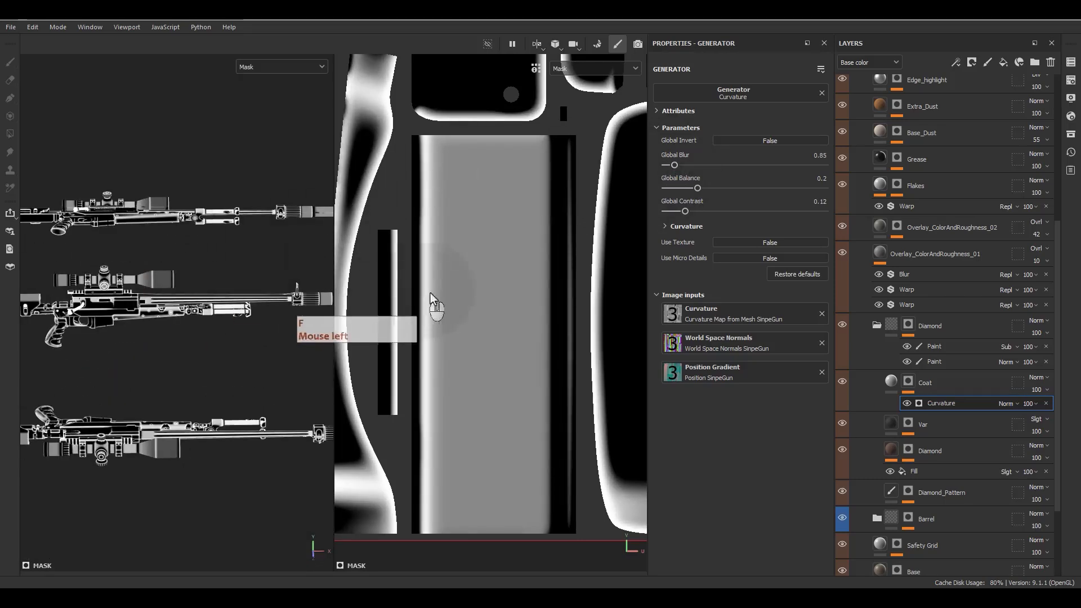
Step: Return to Coat's material view and inspect the scope's knurled ring
{"action": "left_click", "coordinate": [893, 384]}
{"action": "left_click", "coordinate": [895, 385]}
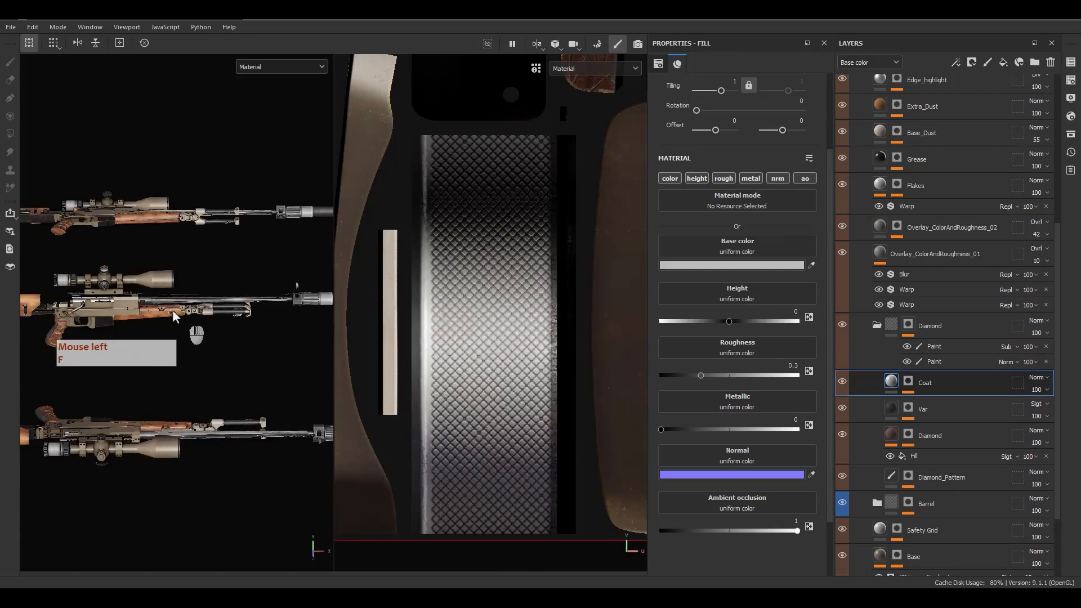
{"action": "middle_click_drag", "start_coordinate": [173, 310], "coordinate": [128, 260], "text": "alt"}
{"action": "scroll", "coordinate": [66, 279], "scroll_direction": "up", "scroll_amount": 10, "text": "alt"}
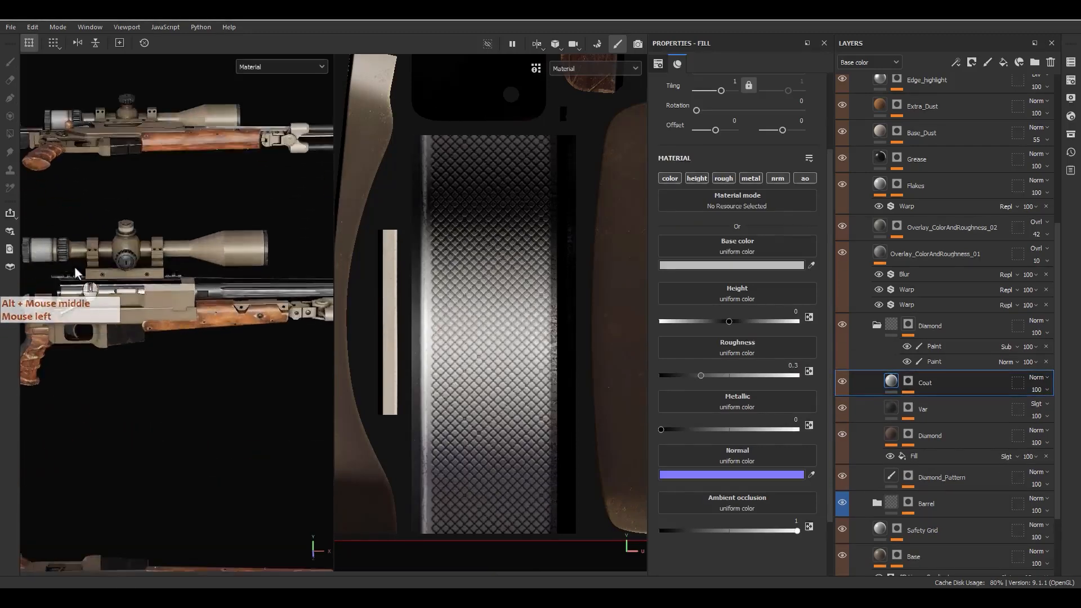
{"action": "scroll", "coordinate": [164, 264], "scroll_direction": "up", "scroll_amount": 3, "text": "alt"}
{"action": "middle_click_drag", "start_coordinate": [117, 234], "coordinate": [177, 249], "text": "alt"}
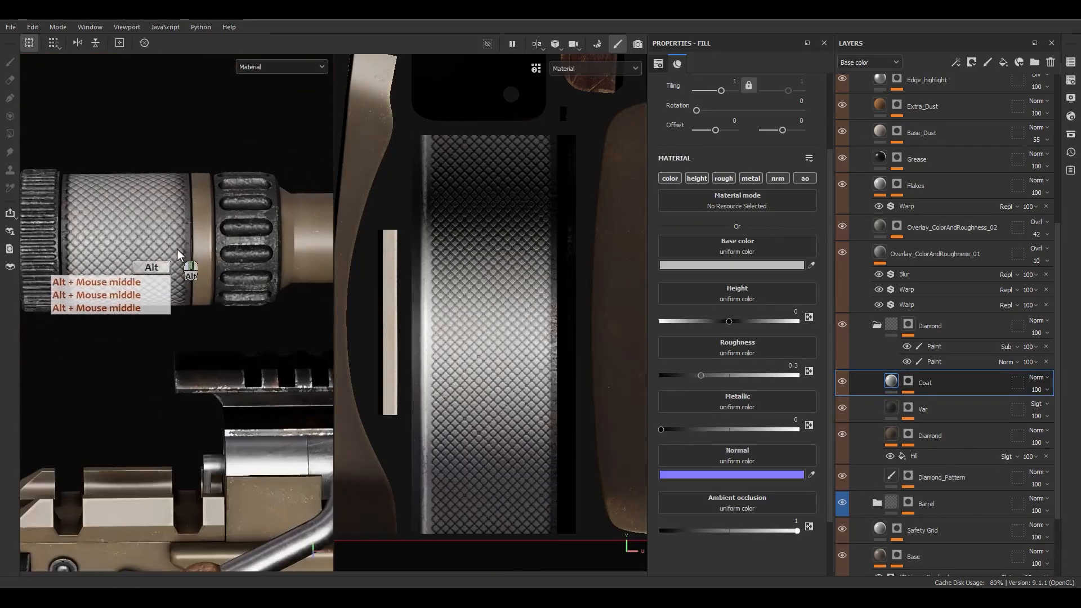
{"action": "left_click_drag", "start_coordinate": [177, 249], "coordinate": [157, 236], "text": "alt"}
{"action": "scroll", "coordinate": [157, 236], "scroll_direction": "up", "scroll_amount": 3, "text": "alt"}
{"action": "right_click", "coordinate": [898, 394]}
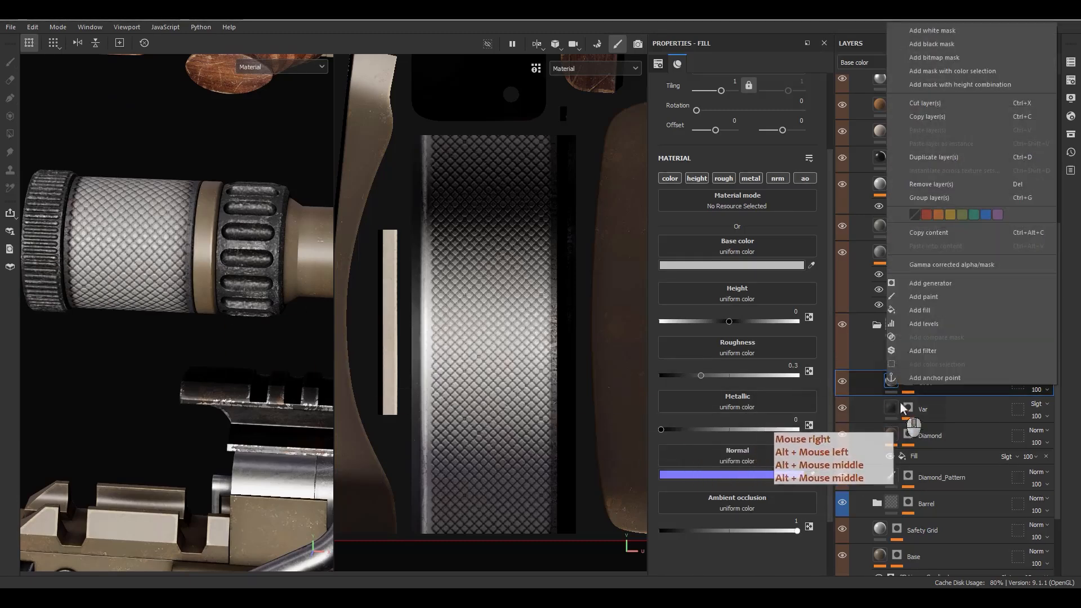
Step: Add a MatFinish Grinded filter to Coat and view the knurled cylinder
{"action": "left_click", "coordinate": [923, 354]}
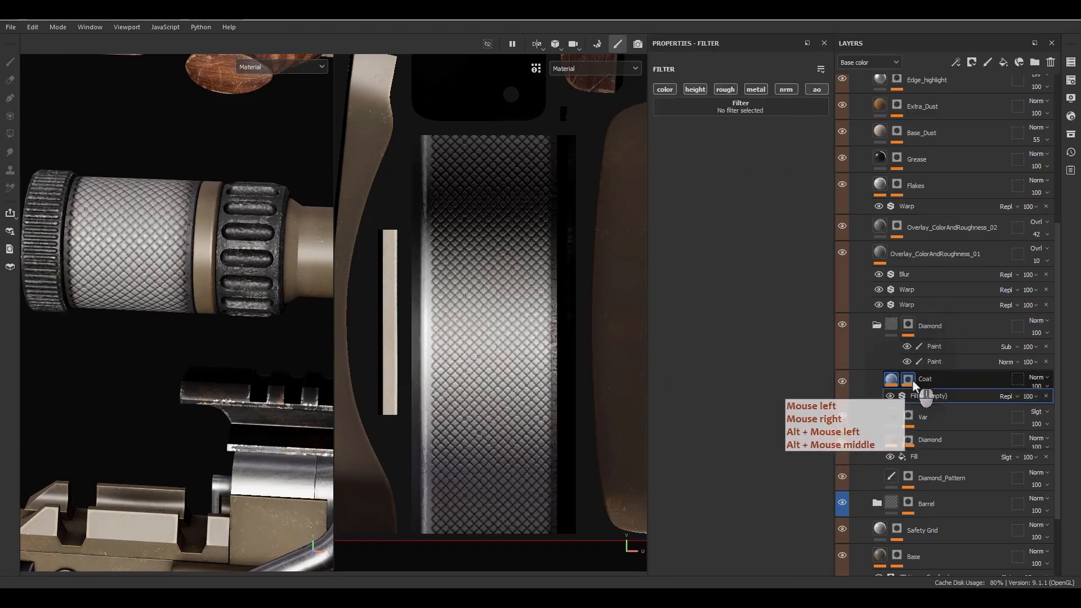
{"action": "left_click", "coordinate": [725, 104]}
{"action": "key", "text": "BackSpace"}
{"action": "key", "text": "BackSpace"}
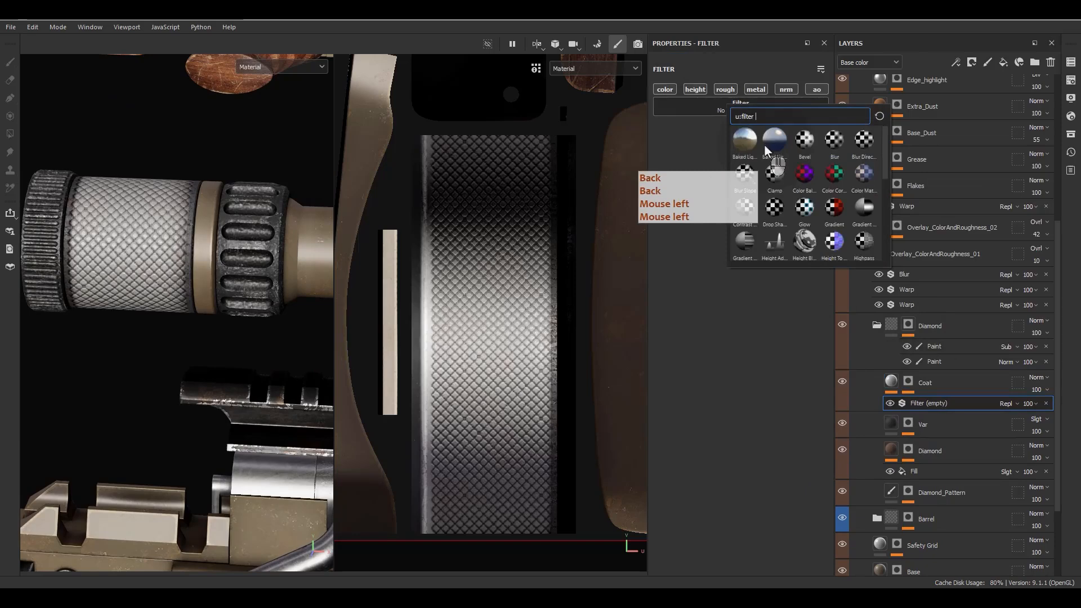
{"action": "type", "text": "mat"}
{"action": "mouse_move", "coordinate": [812, 149]}
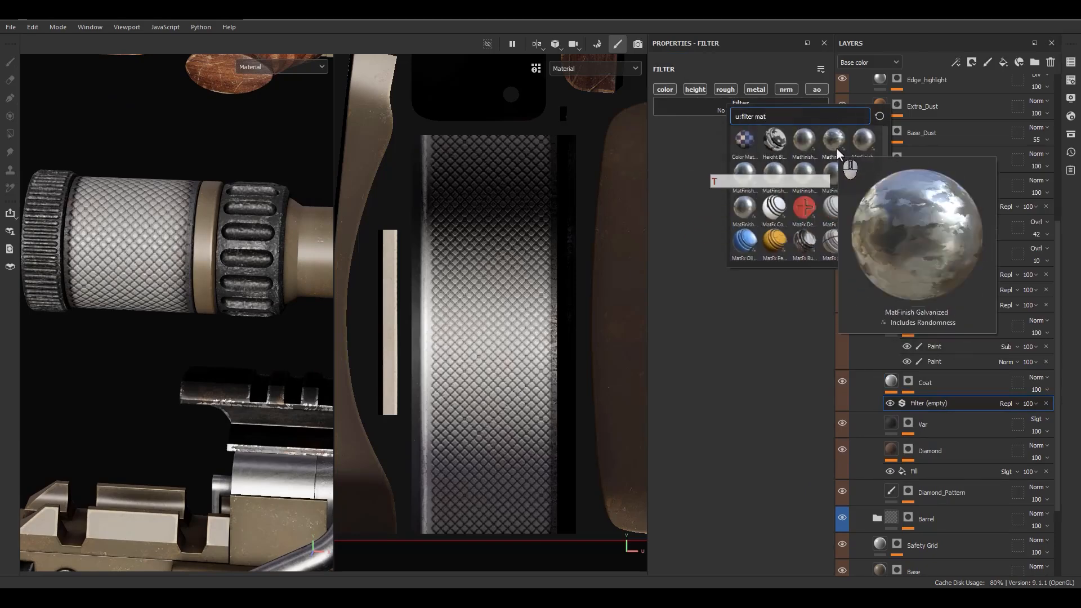
{"action": "mouse_move", "coordinate": [860, 151]}
{"action": "mouse_move", "coordinate": [748, 172]}
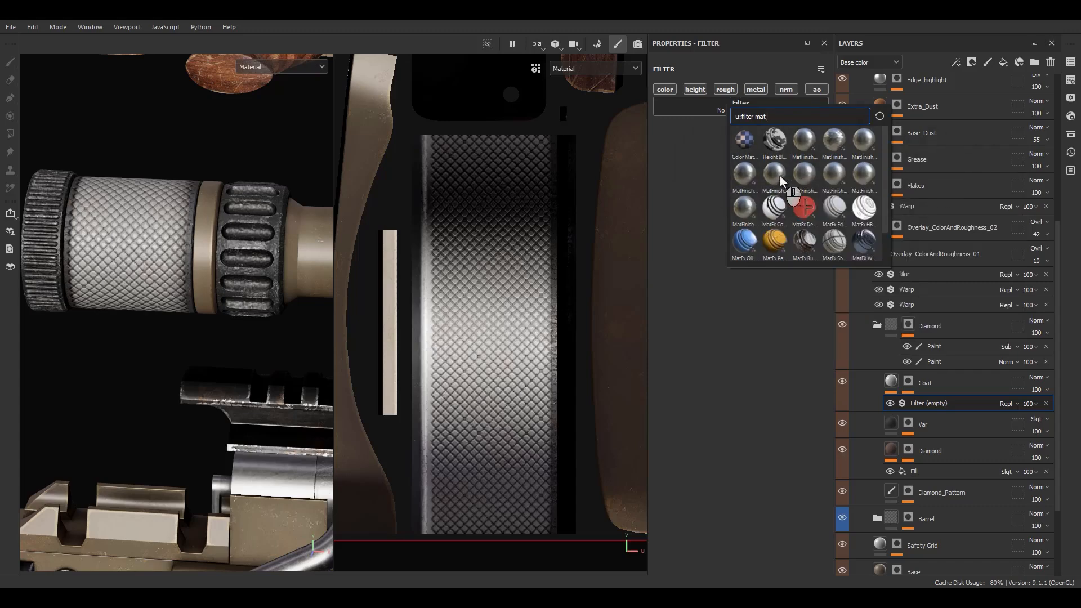
{"action": "mouse_move", "coordinate": [799, 175]}
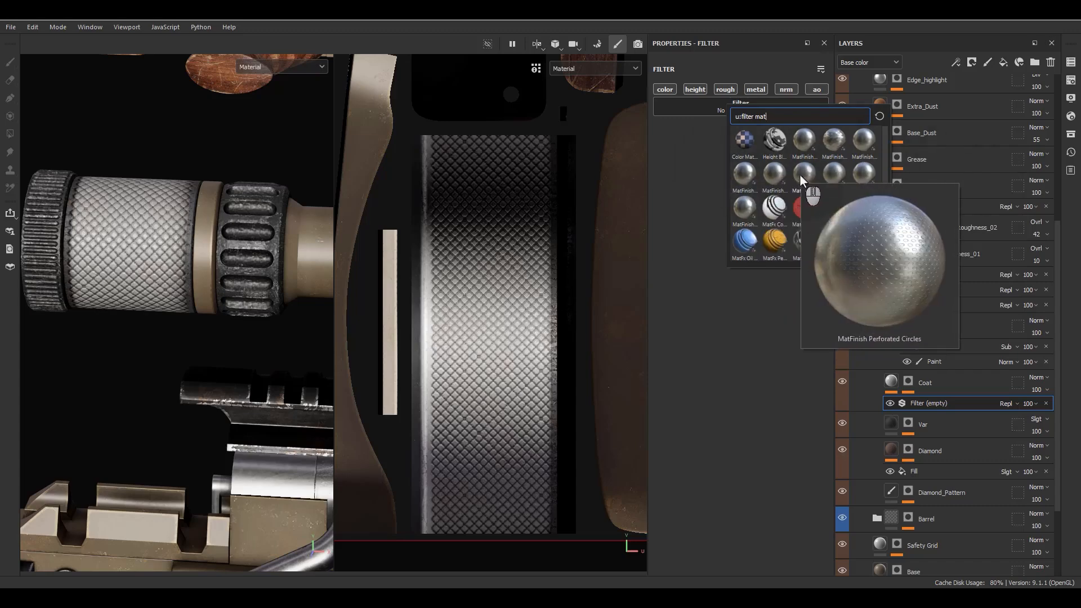
{"action": "mouse_move", "coordinate": [856, 171]}
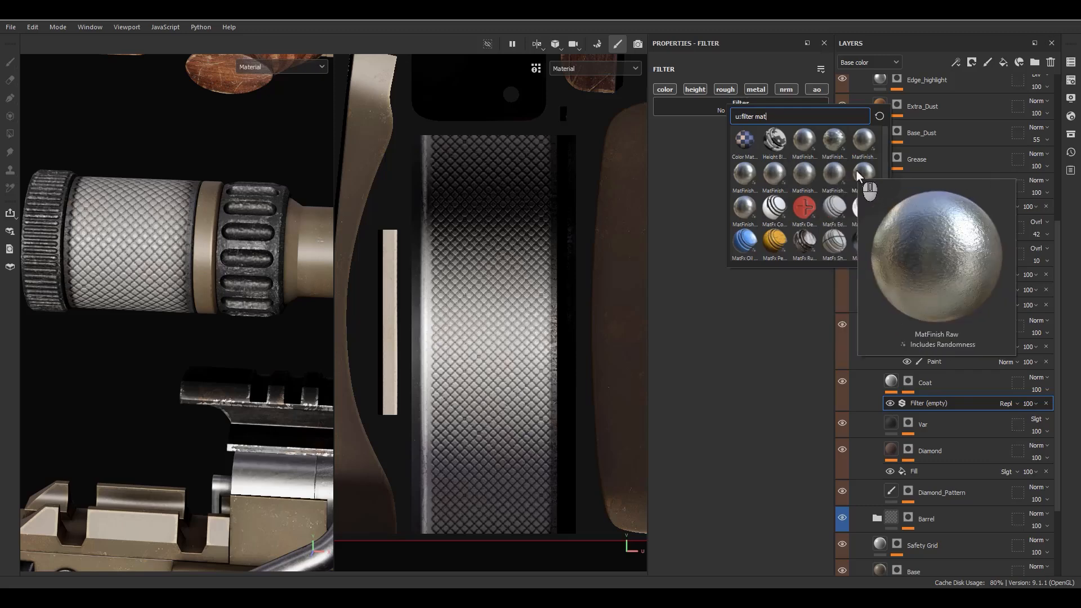
{"action": "mouse_move", "coordinate": [745, 203]}
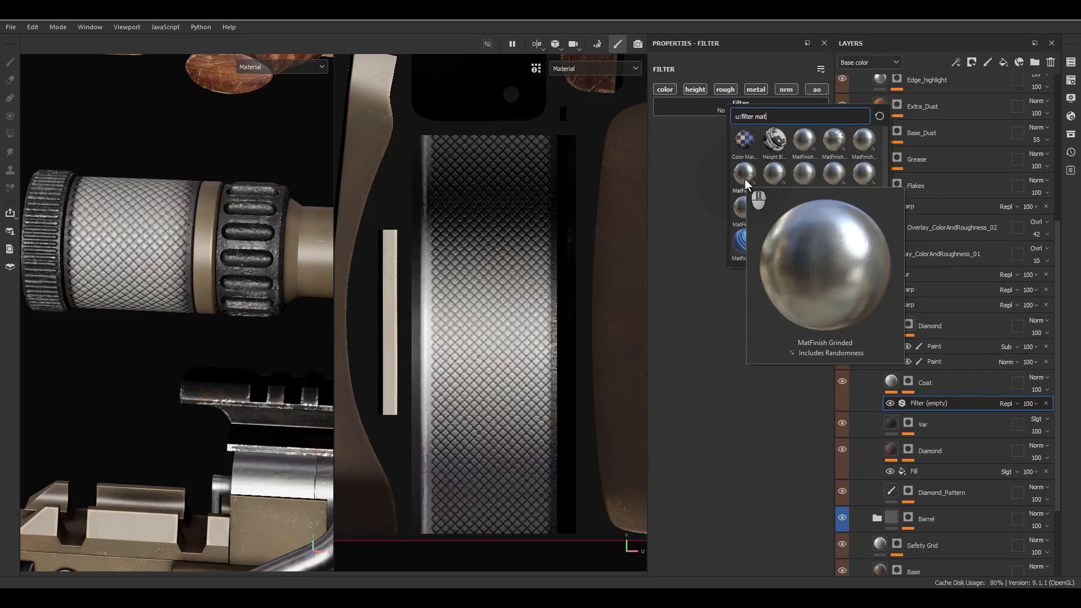
{"action": "left_click", "coordinate": [744, 179]}
{"action": "scroll", "coordinate": [152, 252], "scroll_direction": "up", "scroll_amount": 2}
{"action": "left_click_drag", "start_coordinate": [152, 252], "coordinate": [200, 232], "text": "alt"}
Step: Limit the MatFinish Grinded filter to normals, with scale 4 and grinding intensity 0.31
{"action": "left_click", "coordinate": [896, 383]}
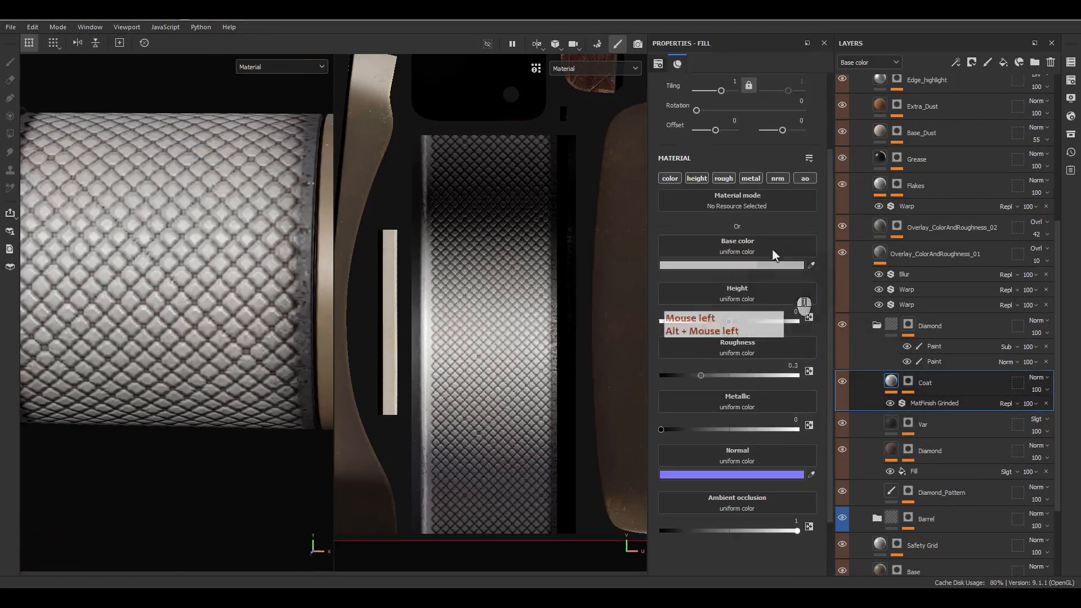
{"action": "left_click", "coordinate": [782, 179], "text": "alt"}
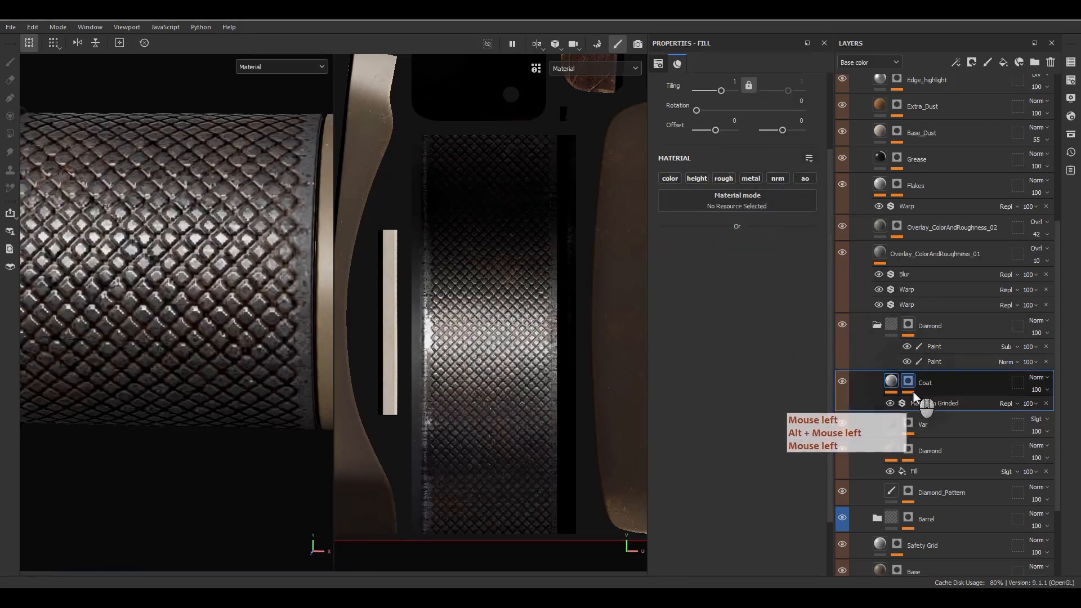
{"action": "left_click", "coordinate": [913, 402]}
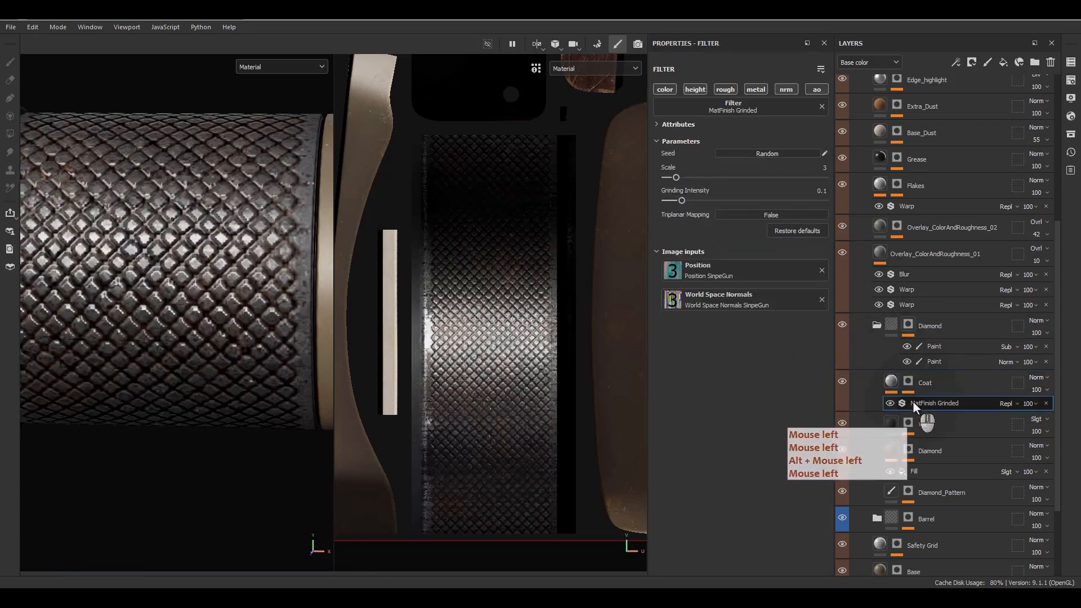
{"action": "left_click", "coordinate": [786, 85], "text": "alt"}
{"action": "left_click_drag", "start_coordinate": [687, 179], "coordinate": [840, 200]}
{"action": "left_click_drag", "start_coordinate": [700, 177], "coordinate": [680, 177]}
{"action": "left_click", "coordinate": [714, 201]}
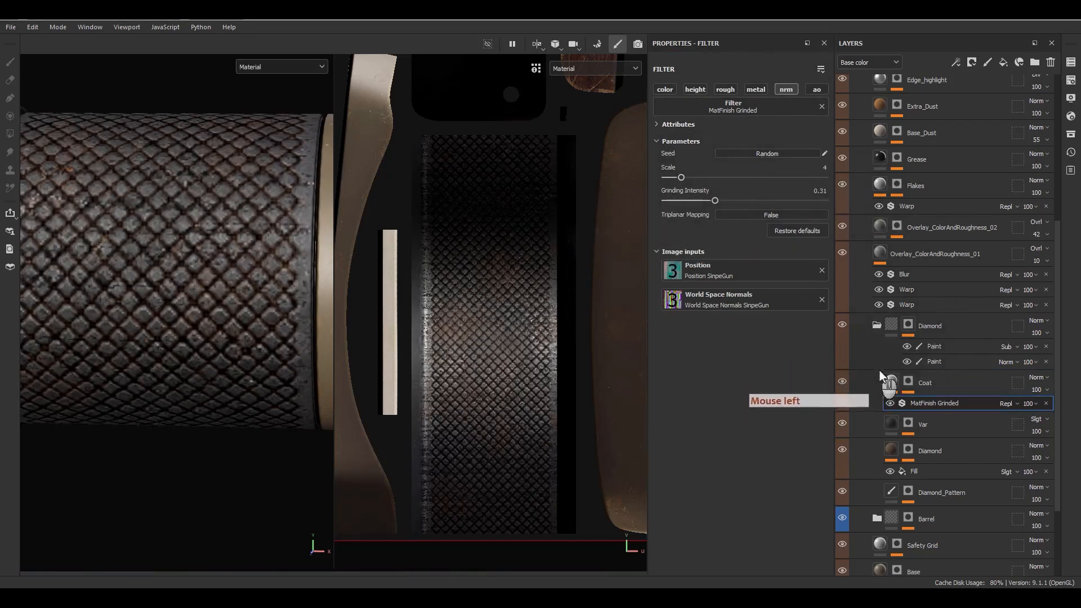
{"action": "left_click", "coordinate": [890, 381]}
{"action": "left_click", "coordinate": [671, 178]}
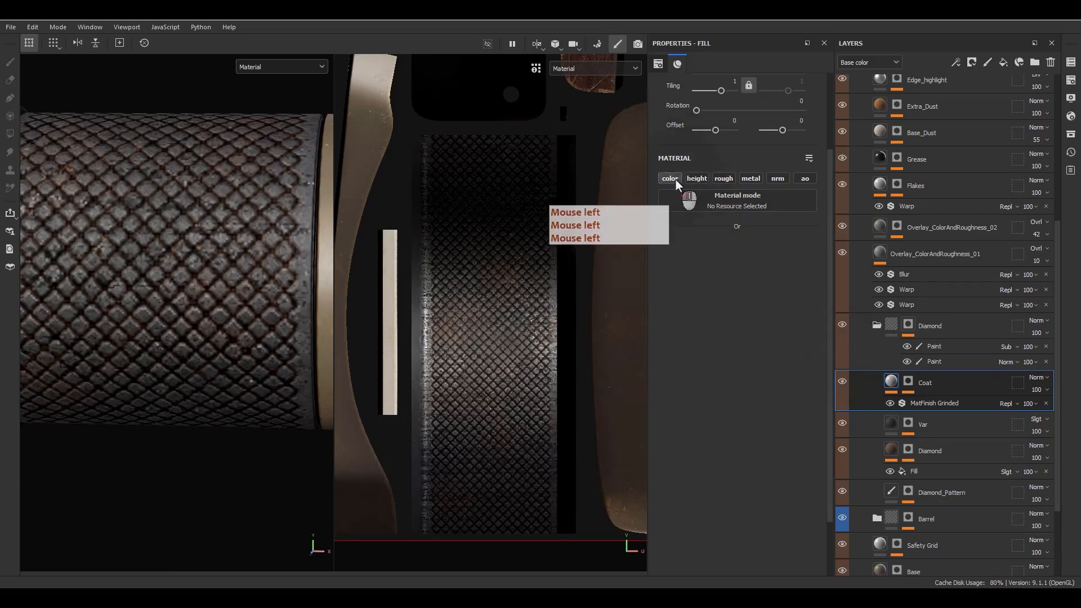
Step: Give Coat a light grey DBDBDB base colour and Soft light blending
{"action": "left_click", "coordinate": [767, 266]}
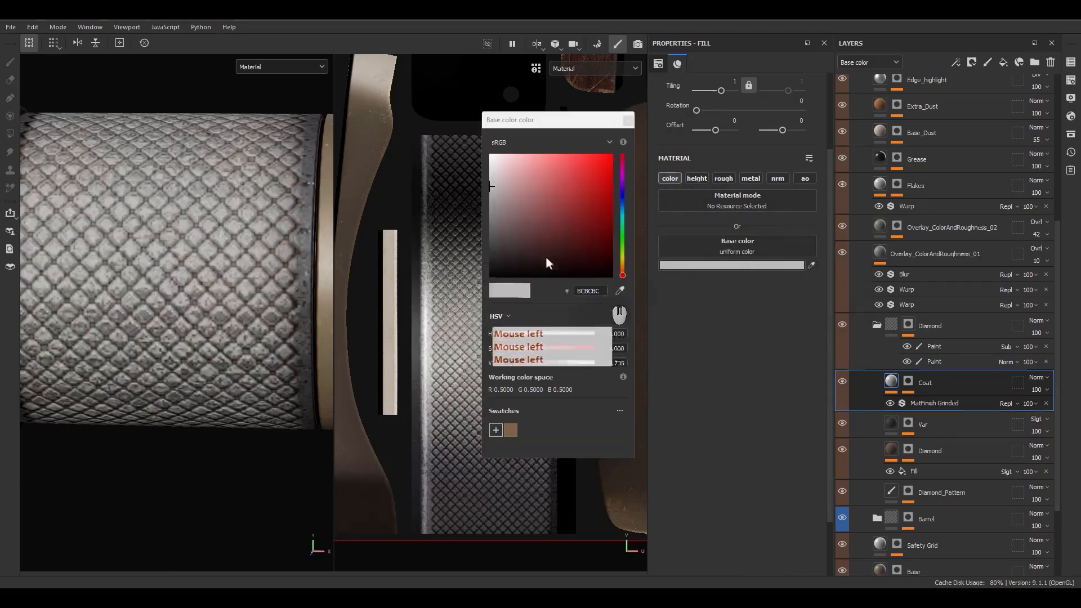
{"action": "mouse_move", "coordinate": [481, 230]}
{"action": "left_mouse_down"}
{"action": "mouse_move", "coordinate": [465, 150]}
{"action": "mouse_move", "coordinate": [468, 171]}
{"action": "left_mouse_up"}
{"action": "left_click", "coordinate": [816, 314]}
{"action": "left_click", "coordinate": [1039, 377]}
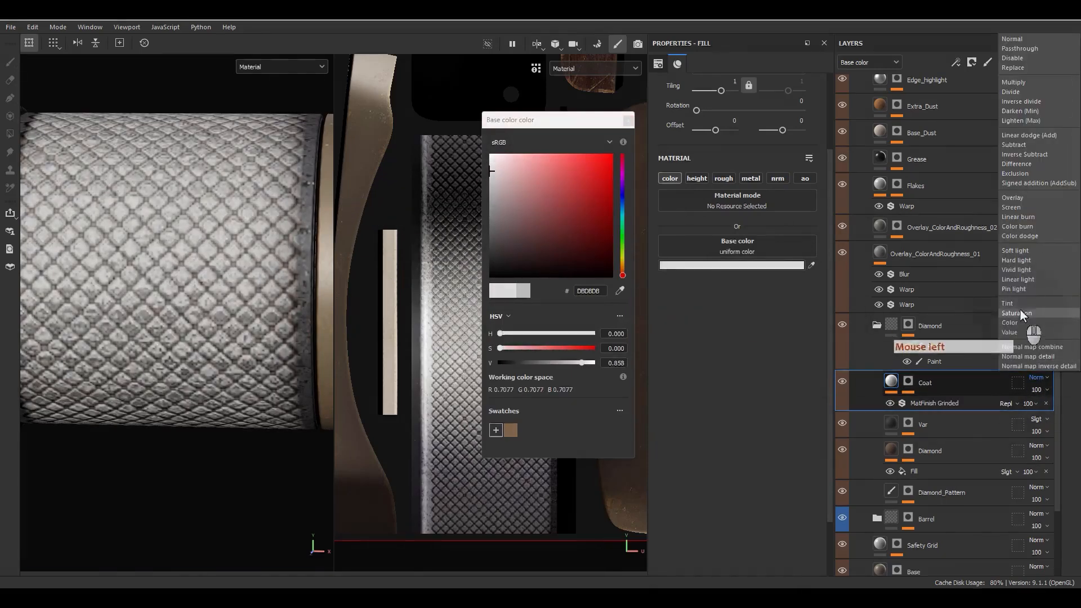
{"action": "left_click", "coordinate": [1017, 255]}
{"action": "left_click", "coordinate": [235, 294], "text": "alt"}
{"action": "right_click_drag", "start_coordinate": [236, 294], "coordinate": [206, 172], "text": "alt"}
{"action": "left_click_drag", "start_coordinate": [205, 172], "coordinate": [217, 175], "text": "alt"}
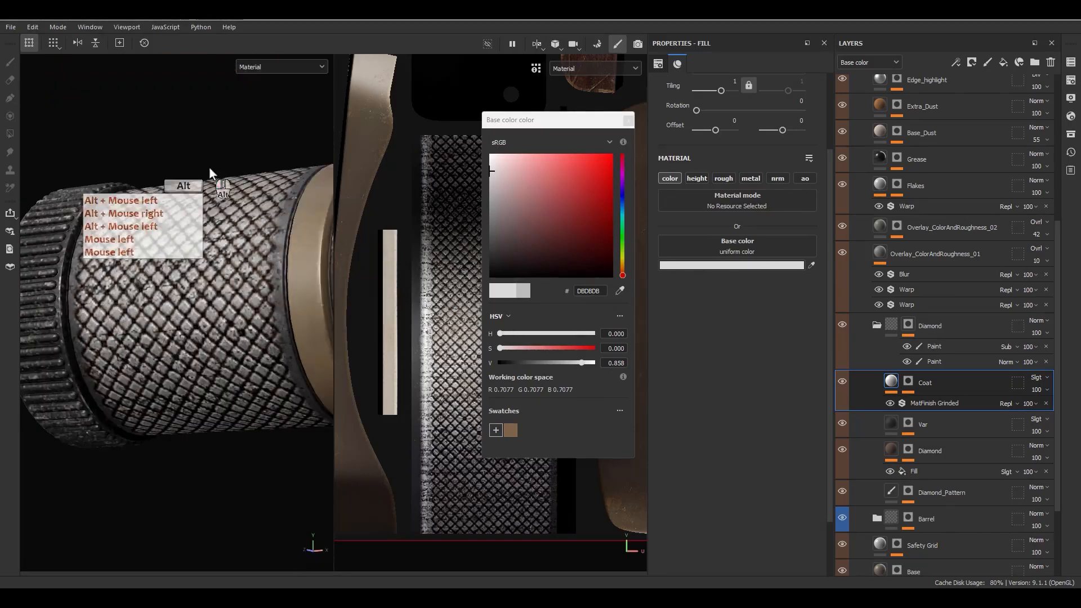
{"action": "left_click", "coordinate": [627, 120]}
Step: Enable roughness on the Coat fill and set it to about 0.24
{"action": "left_click", "coordinate": [725, 178]}
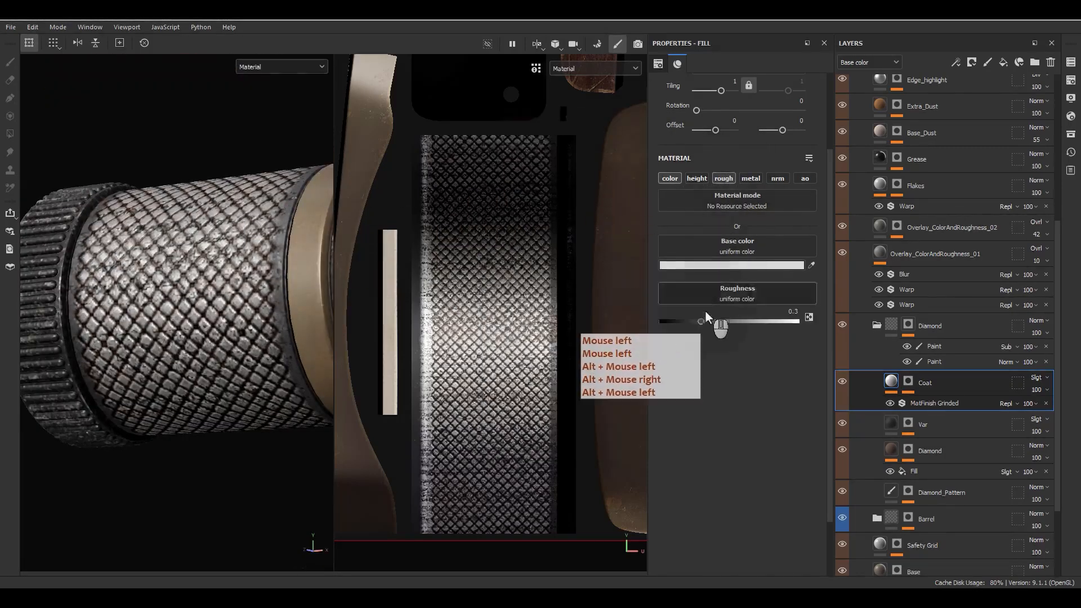
{"action": "left_click", "coordinate": [695, 321]}
{"action": "left_click_drag", "start_coordinate": [694, 323], "coordinate": [691, 323]}
{"action": "mouse_move", "coordinate": [321, 346]}
{"action": "left_mouse_down", "text": "alt"}
{"action": "mouse_move", "coordinate": [275, 371]}
{"action": "mouse_move", "coordinate": [326, 342]}
{"action": "left_mouse_up", "text": "alt"}
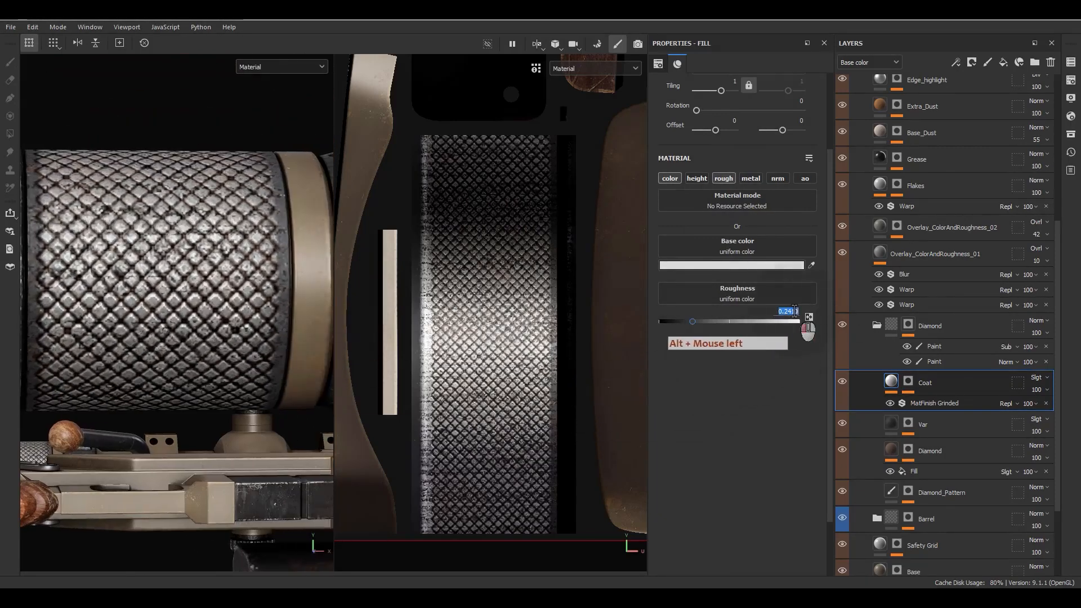
{"action": "left_click", "coordinate": [765, 301]}
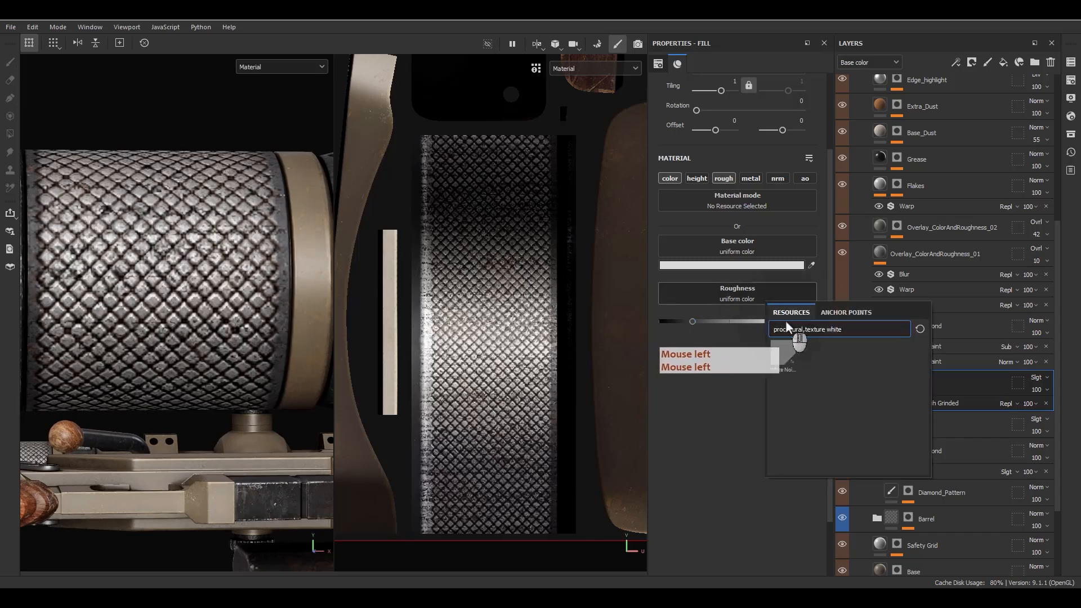
Step: Drive Coat's roughness with the Grunge Fingerprints Smeared texture
{"action": "double_click", "coordinate": [827, 330]}
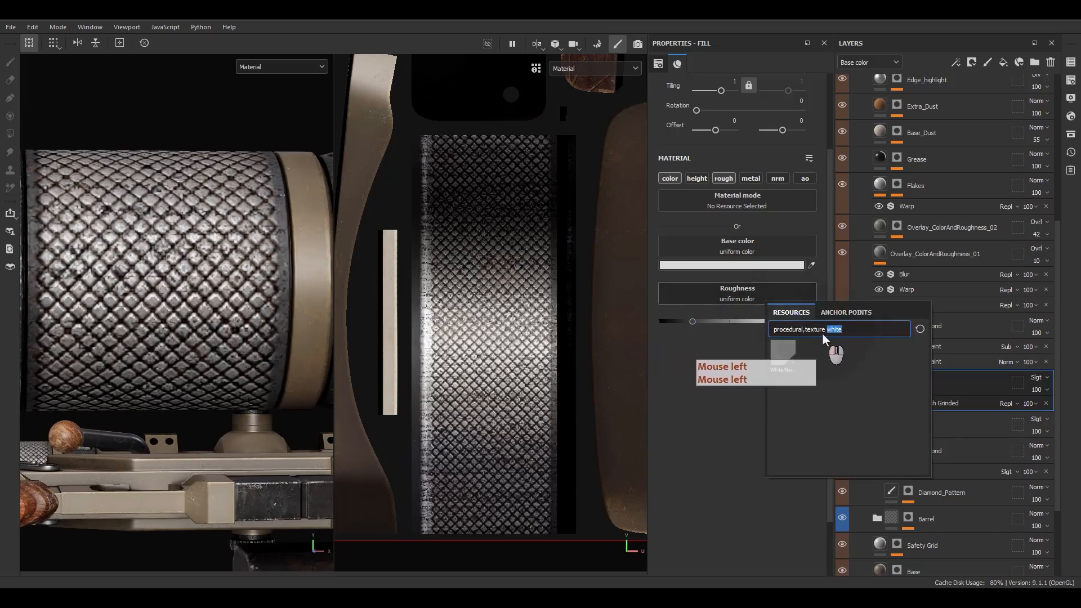
{"action": "type", "text": "fing"}
{"action": "left_click", "coordinate": [845, 355]}
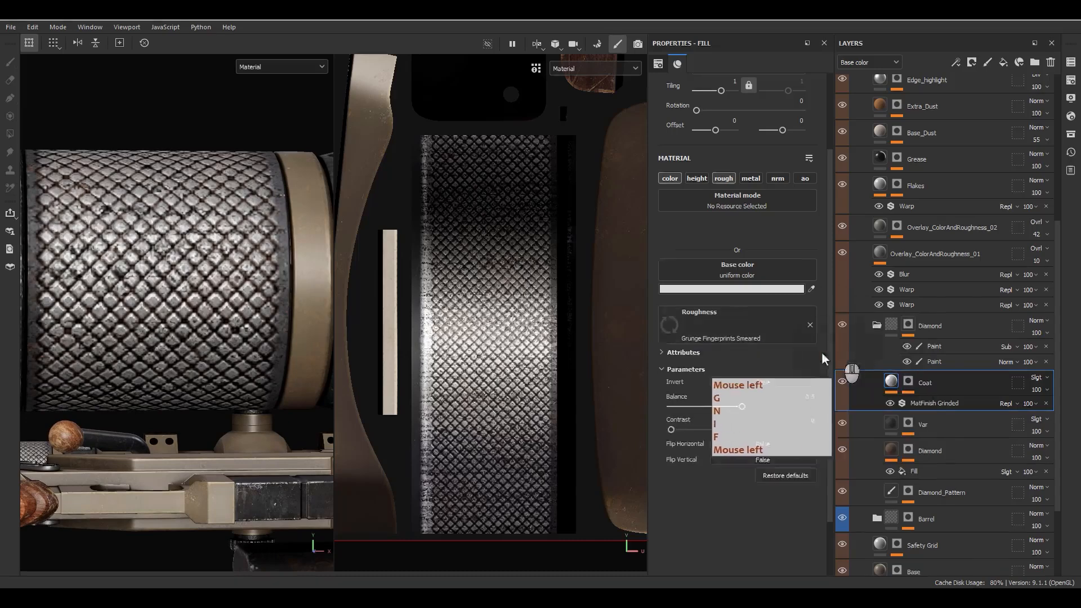
{"action": "left_click_drag", "start_coordinate": [267, 320], "coordinate": [315, 307], "text": "alt"}
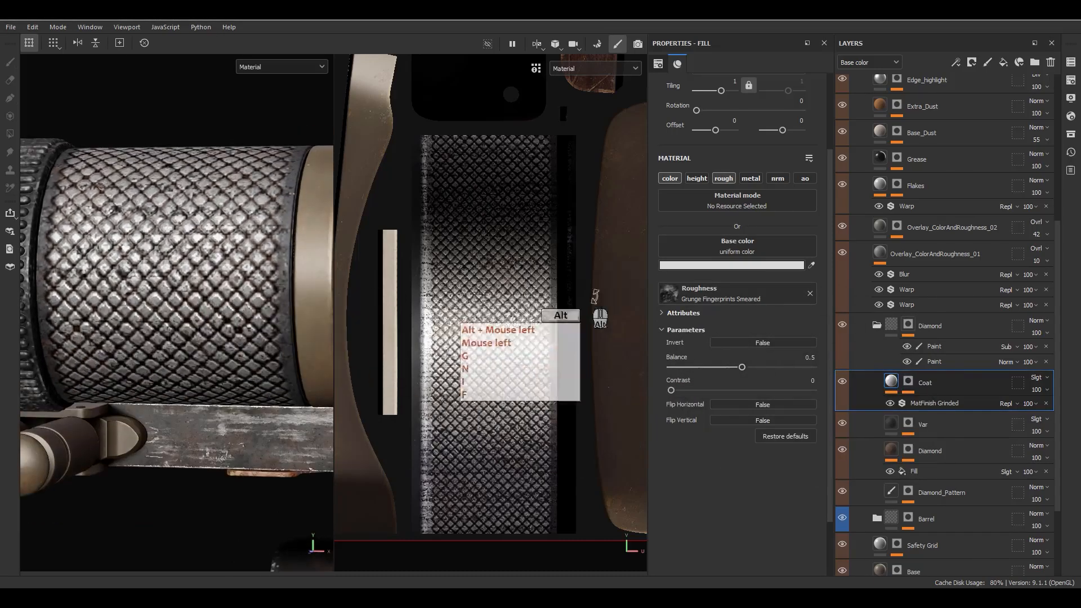
{"action": "left_click", "coordinate": [674, 181]}
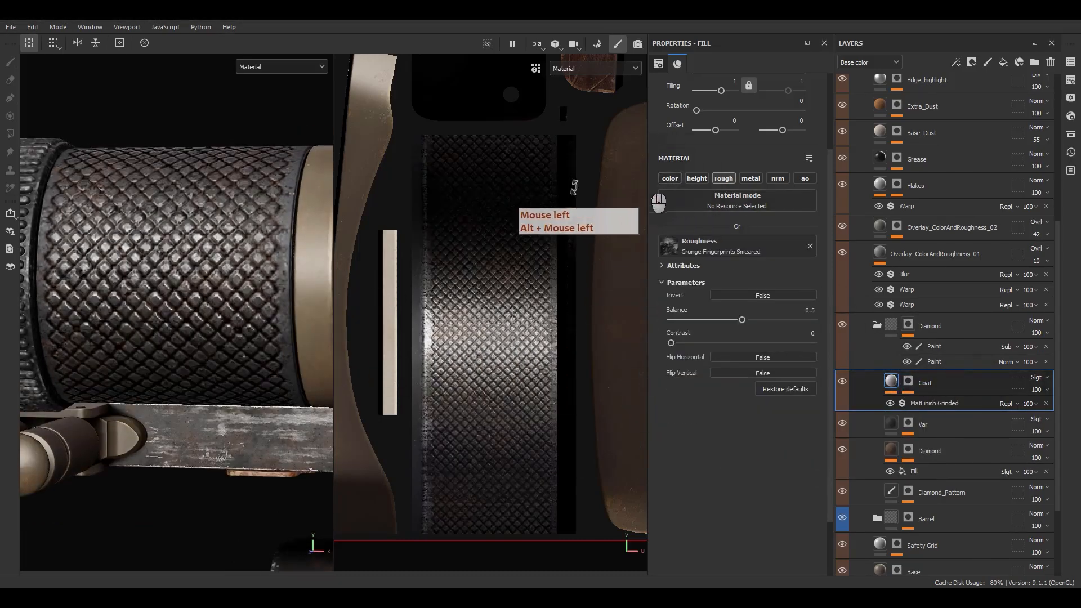
{"action": "left_click_drag", "start_coordinate": [186, 281], "coordinate": [174, 248], "text": "alt"}
{"action": "left_click_drag", "start_coordinate": [298, 307], "coordinate": [278, 306], "text": "alt"}
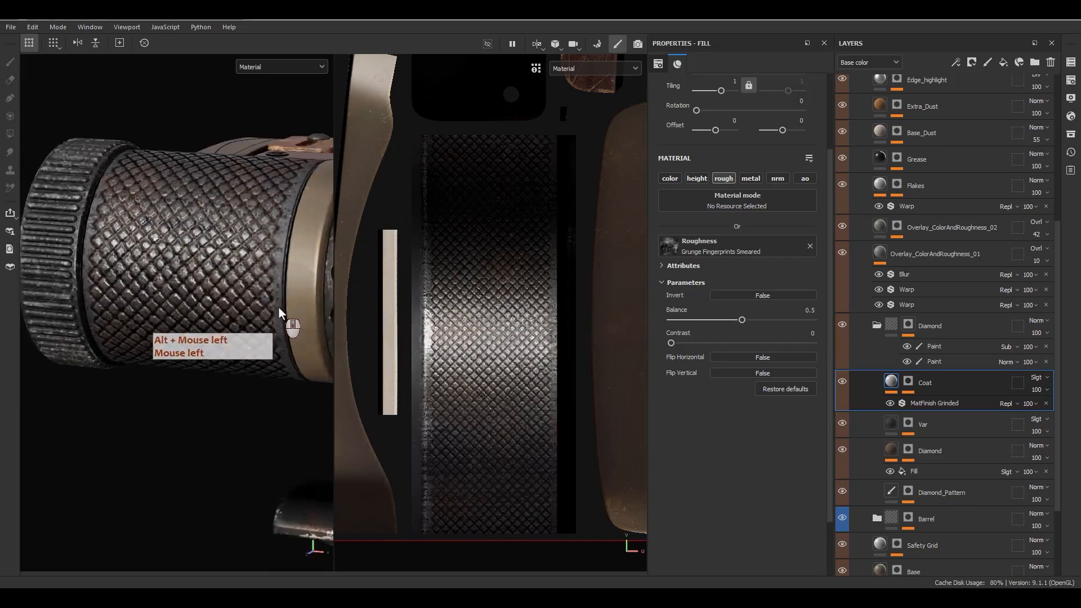
{"action": "key", "text": "c"}
{"action": "key", "text": "c"}
{"action": "key", "text": "c"}
{"action": "key", "text": "c"}
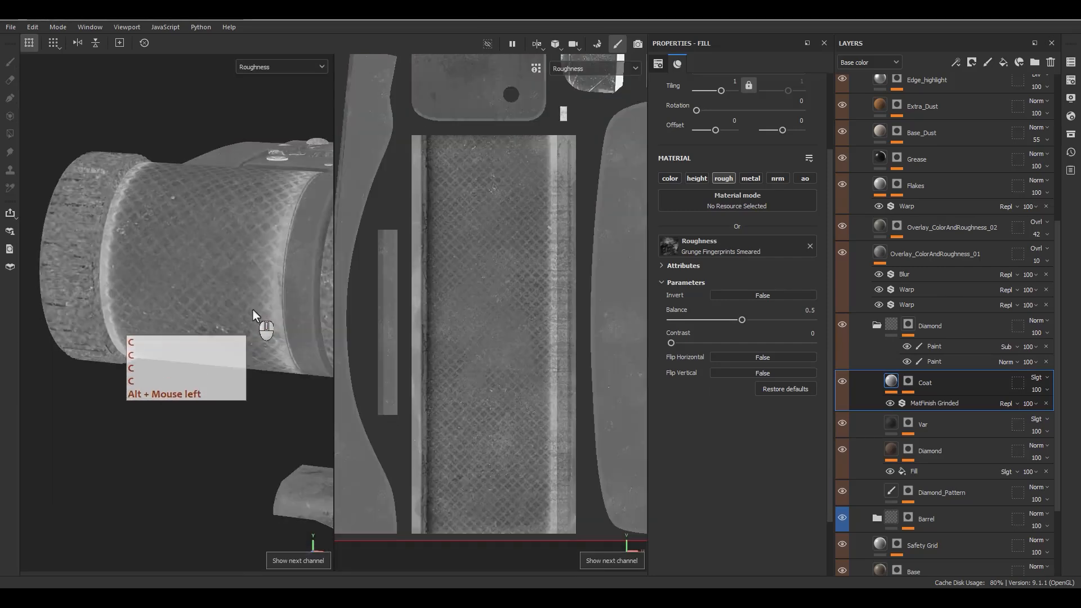
Step: Tile the fingerprints texture 8 times with a balance of 0.66
{"action": "scroll", "coordinate": [742, 180], "scroll_direction": "up", "scroll_amount": 3}
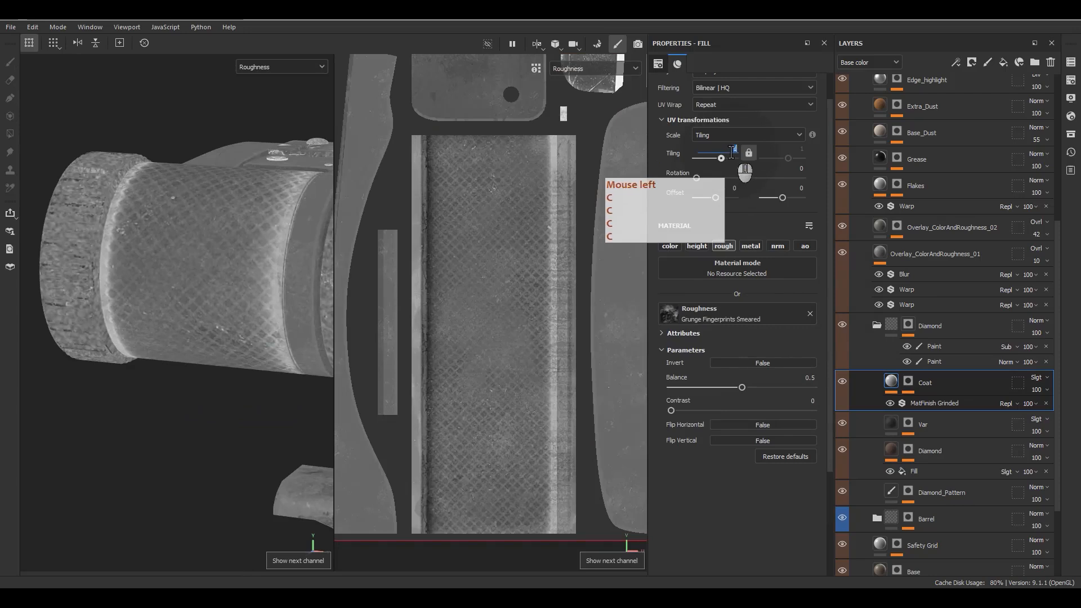
{"action": "type", "text": "5"}
{"action": "key", "text": "Return"}
{"action": "left_click", "coordinate": [728, 148]}
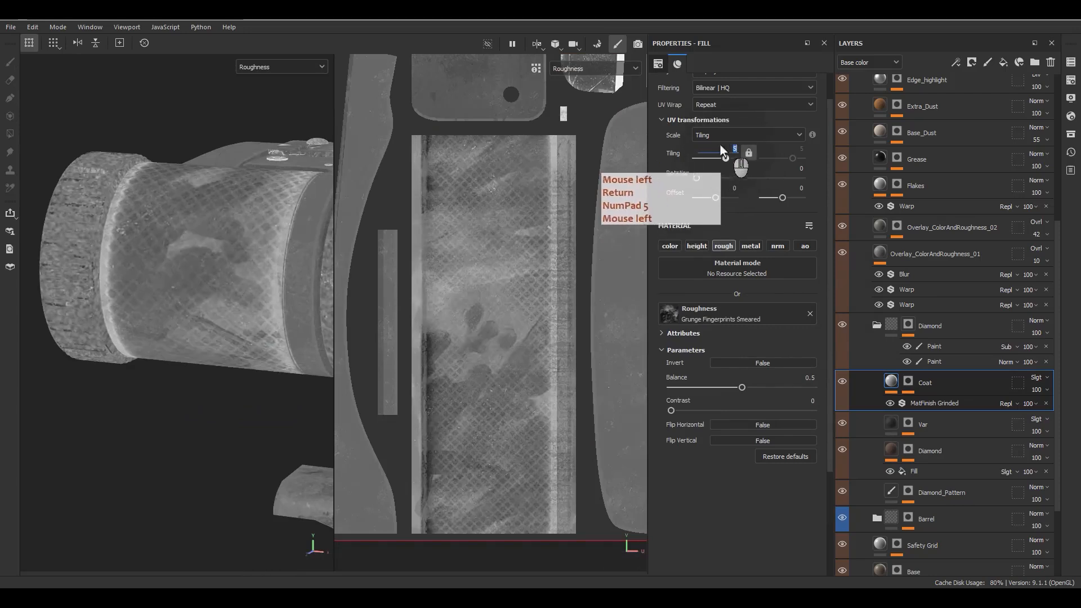
{"action": "type", "text": "8"}
{"action": "key", "text": "Return"}
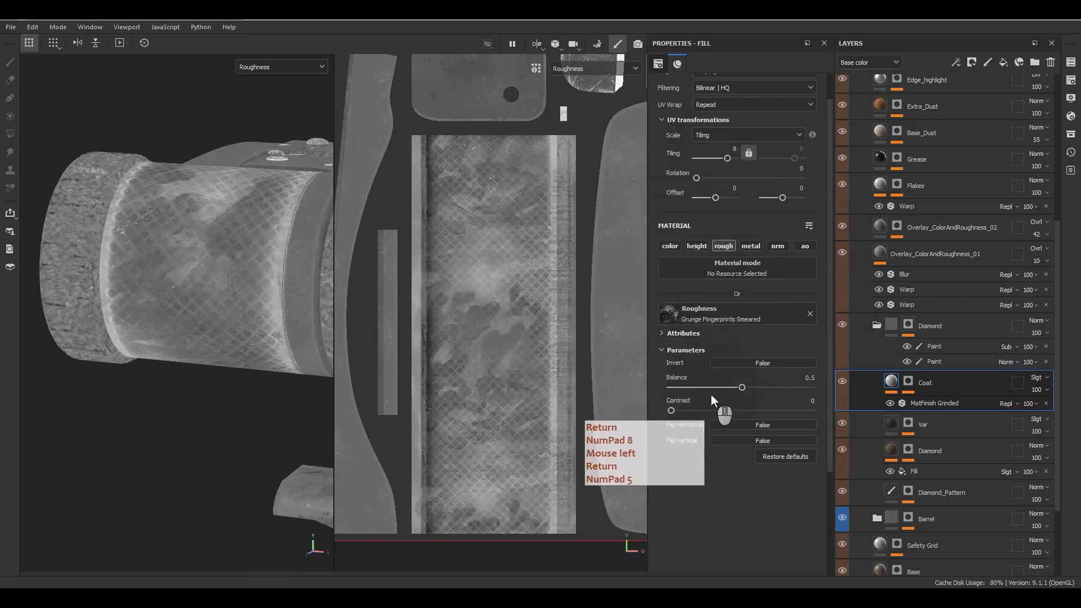
{"action": "left_click_drag", "start_coordinate": [742, 387], "coordinate": [760, 388]}
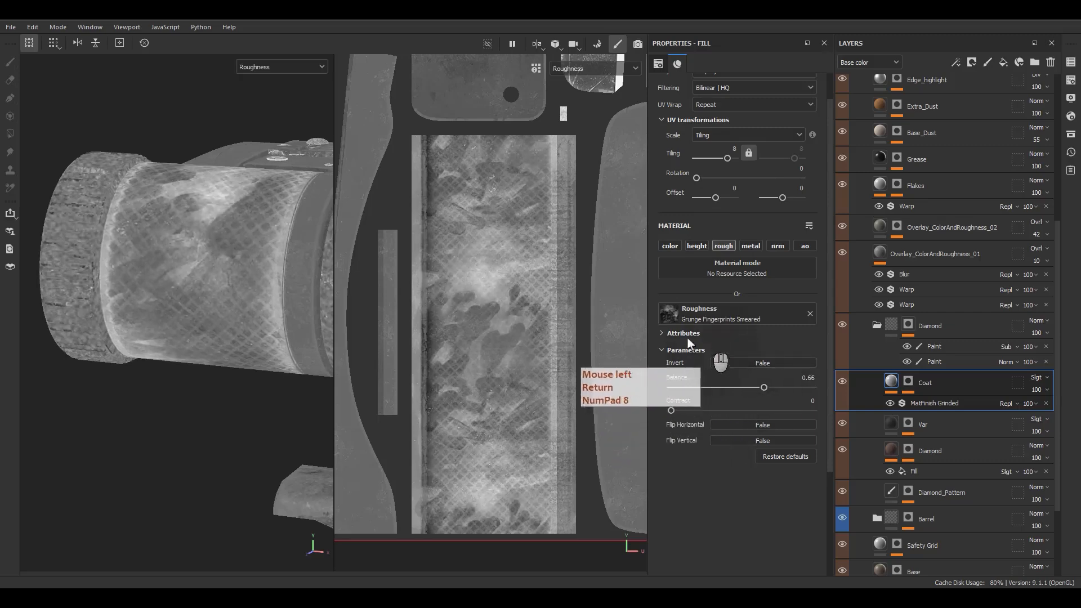
{"action": "key", "text": "m"}
Step: Re-enable Coat's colour channel and switch its blending to Vivid light
{"action": "mouse_move", "coordinate": [270, 231]}
{"action": "left_mouse_down", "text": "alt"}
{"action": "mouse_move", "coordinate": [254, 288]}
{"action": "mouse_move", "coordinate": [274, 217]}
{"action": "left_mouse_up", "text": "alt"}
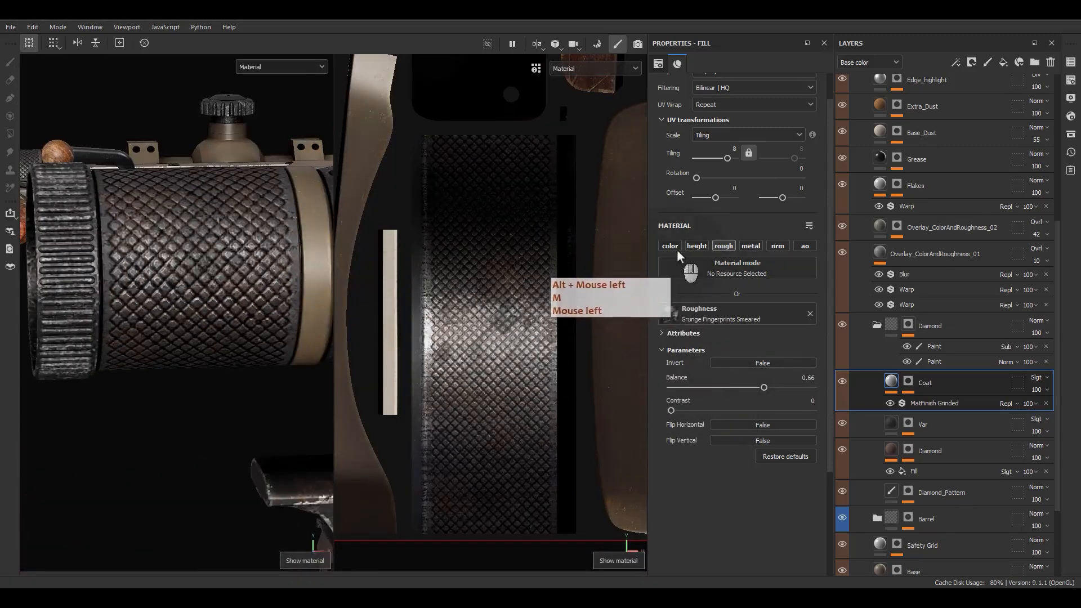
{"action": "left_click", "coordinate": [670, 246]}
{"action": "left_click_drag", "start_coordinate": [186, 265], "coordinate": [236, 259], "text": "alt"}
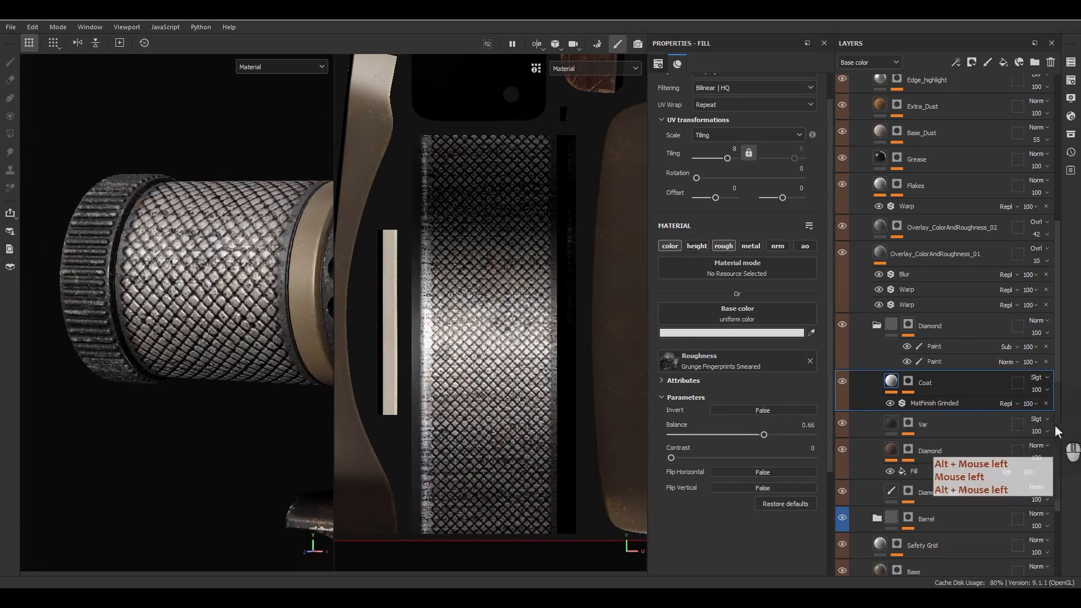
{"action": "left_click", "coordinate": [1039, 377]}
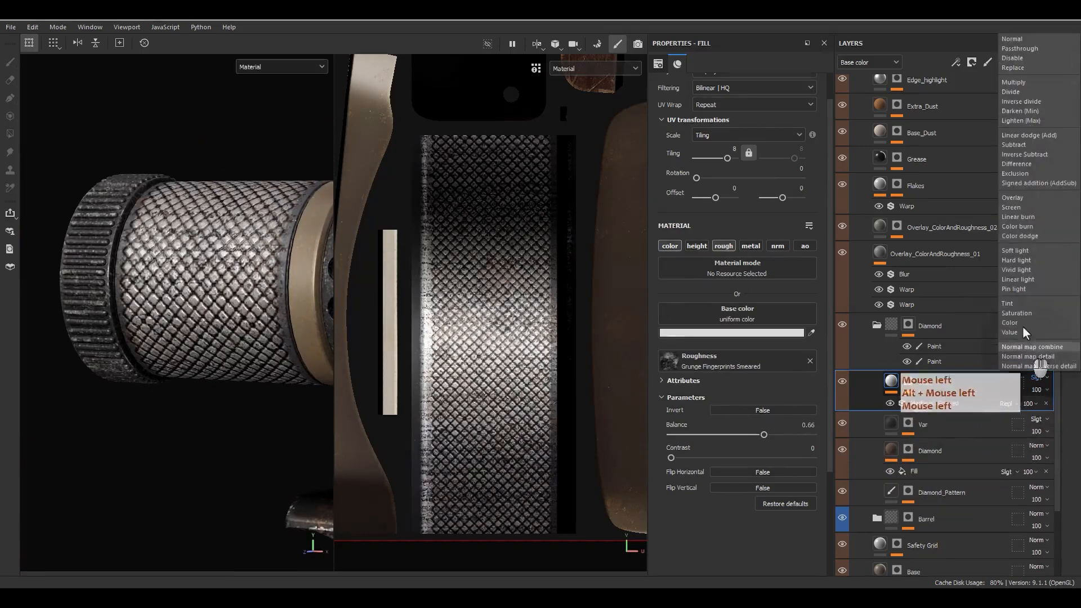
{"action": "left_click", "coordinate": [1014, 267]}
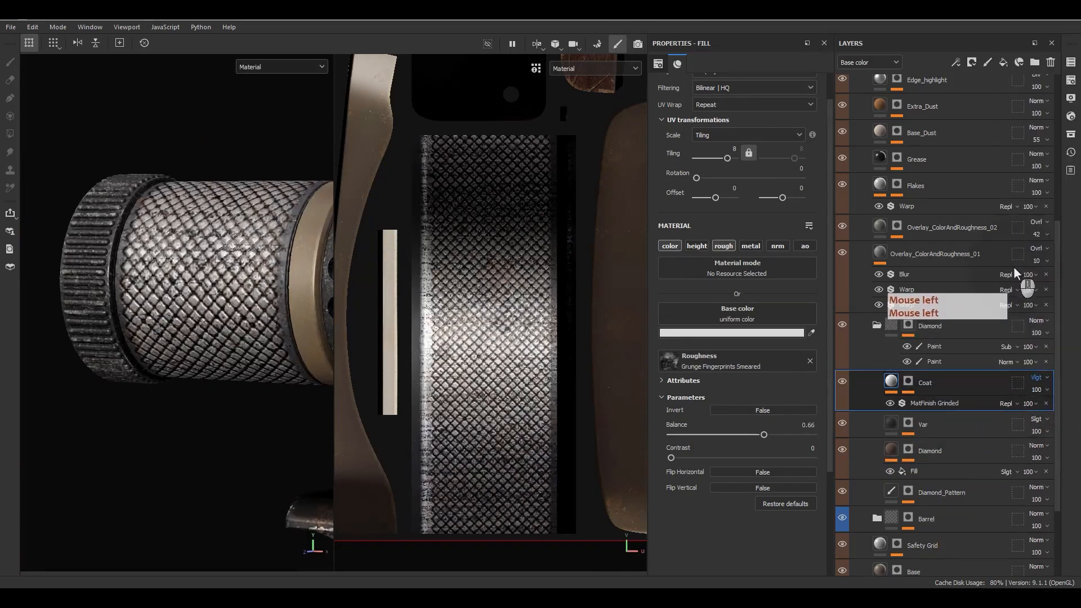
{"action": "left_click", "coordinate": [1041, 378]}
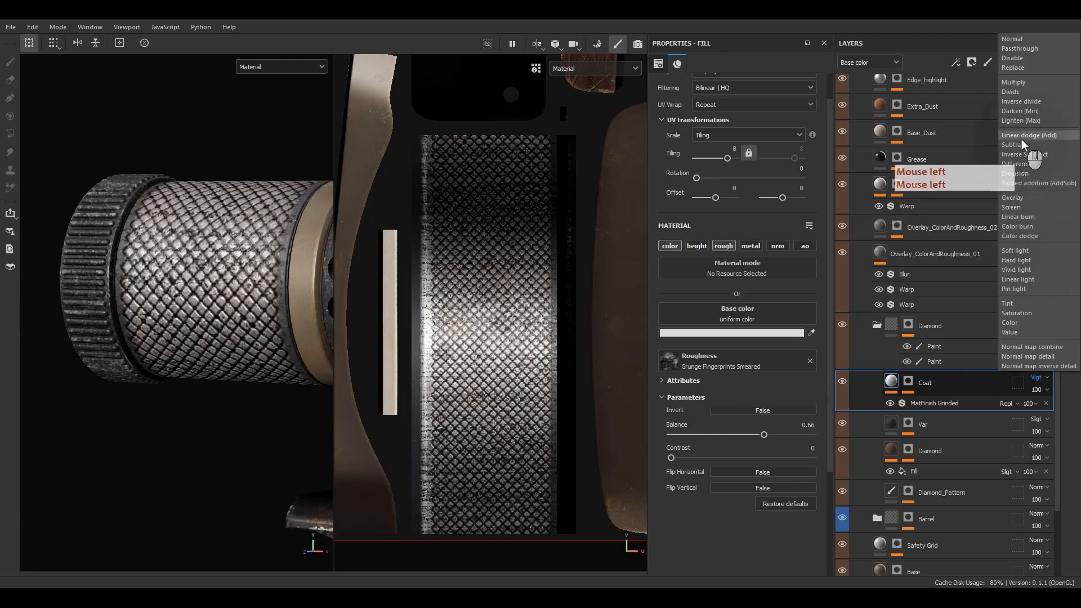
Step: Blend Coat as Linear dodge (Add) and lower its opacity to 17
{"action": "left_click", "coordinate": [1021, 136]}
{"action": "left_click", "coordinate": [1035, 390]}
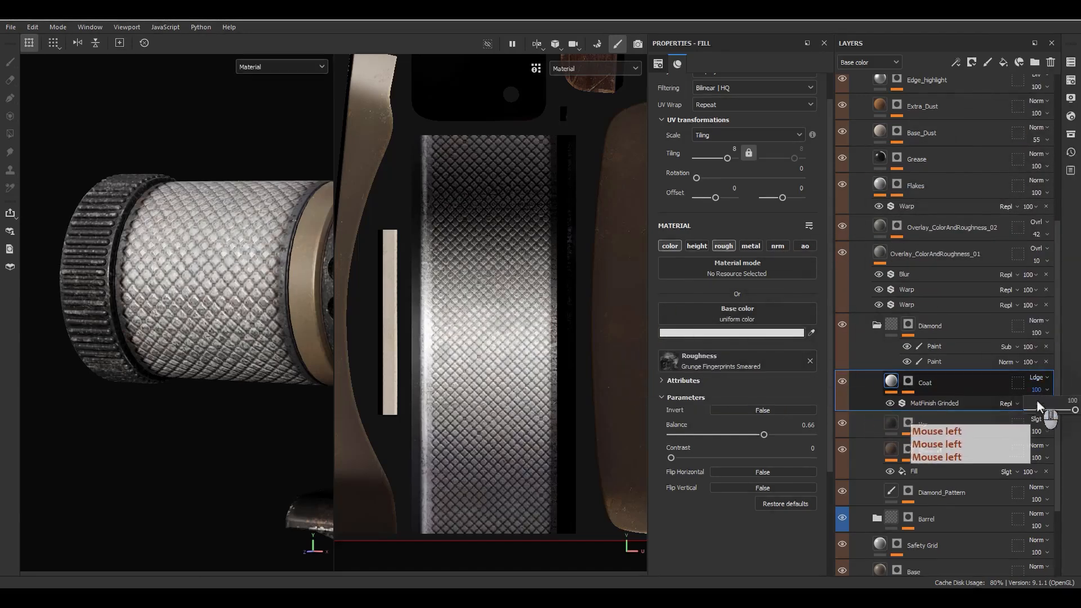
{"action": "left_click_drag", "start_coordinate": [1039, 408], "coordinate": [1036, 410]}
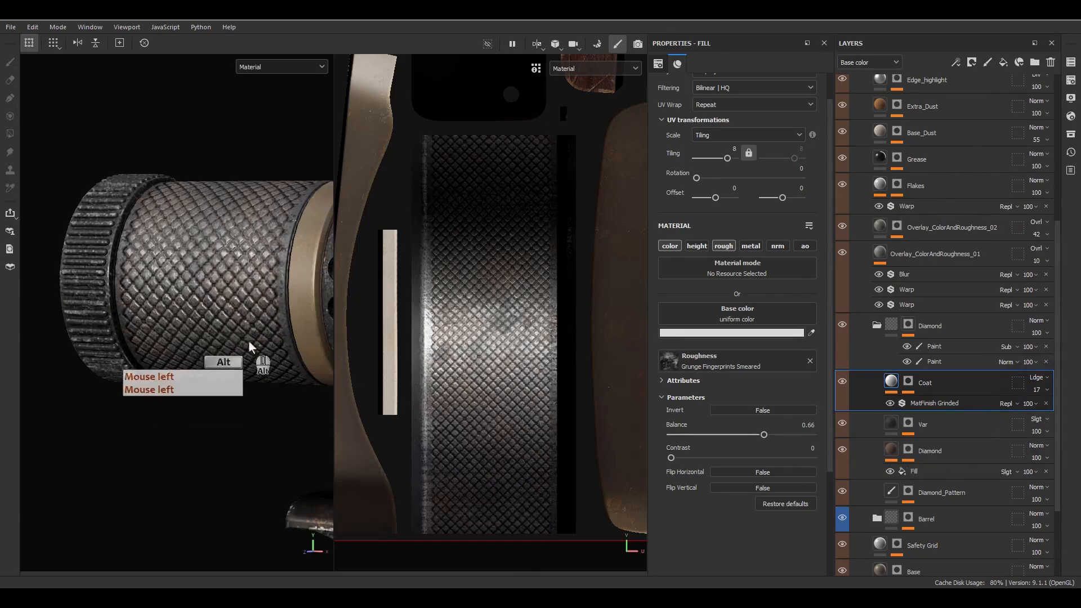
{"action": "left_click_drag", "start_coordinate": [262, 355], "coordinate": [209, 310], "text": "alt"}
Step: Frame the rifle, switch to the 3D-only view with F2, and inspect the suppressor up close
{"action": "key", "text": "f"}
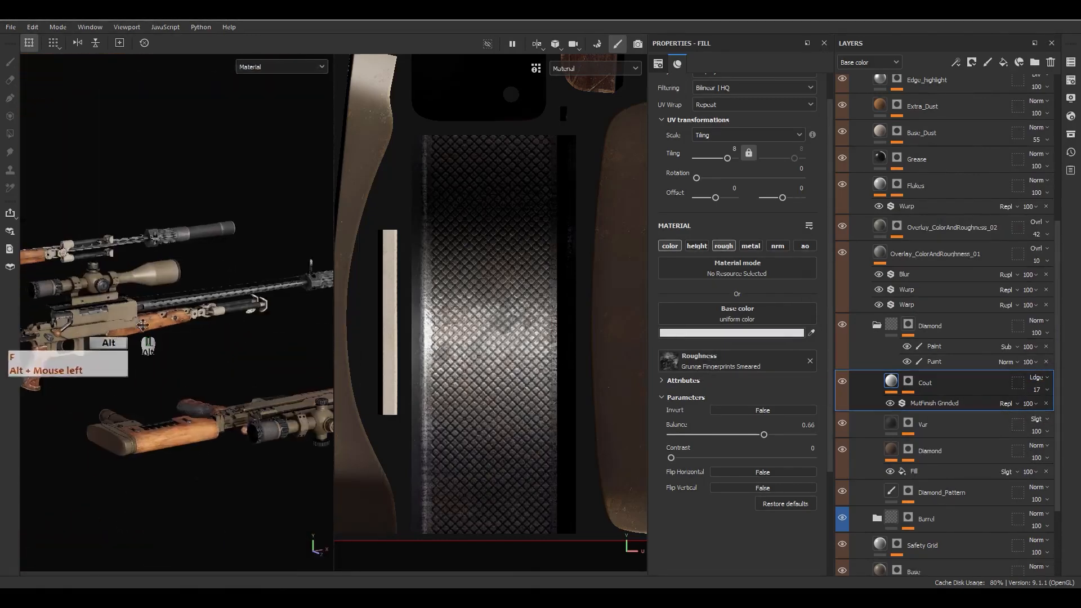
{"action": "middle_click_drag", "start_coordinate": [170, 315], "coordinate": [236, 373], "text": "alt"}
{"action": "left_click_drag", "start_coordinate": [235, 372], "coordinate": [130, 438], "text": "alt"}
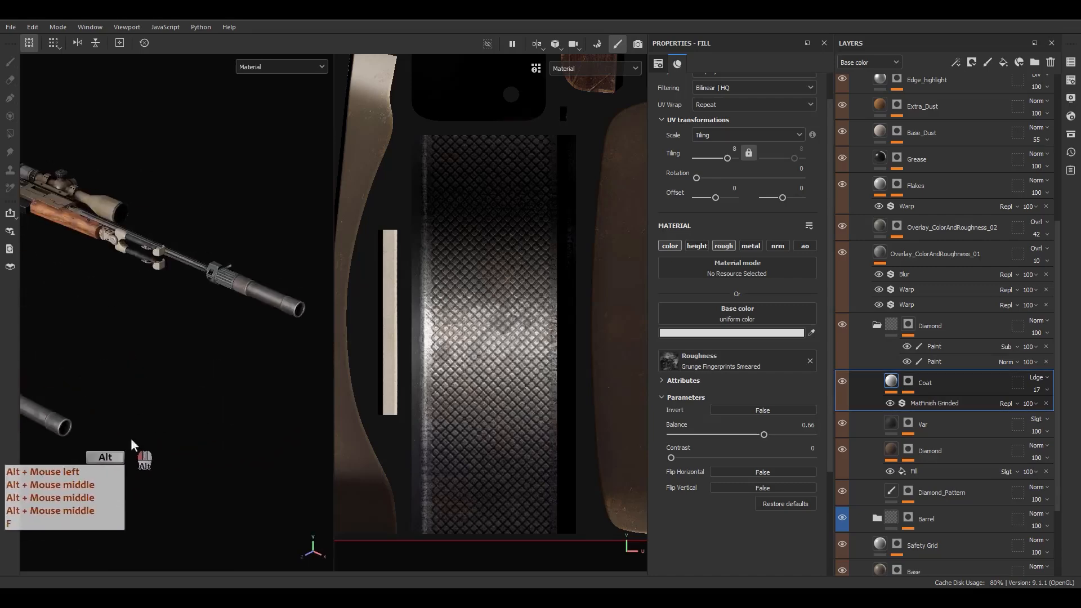
{"action": "middle_click_drag", "start_coordinate": [130, 438], "coordinate": [269, 367], "text": "alt"}
{"action": "key", "text": "F2"}
{"action": "middle_click_drag", "start_coordinate": [414, 327], "coordinate": [428, 400], "text": "alt"}
{"action": "left_click_drag", "start_coordinate": [428, 400], "coordinate": [485, 406], "text": "alt"}
{"action": "right_click_drag", "start_coordinate": [485, 406], "coordinate": [447, 382], "text": "alt"}
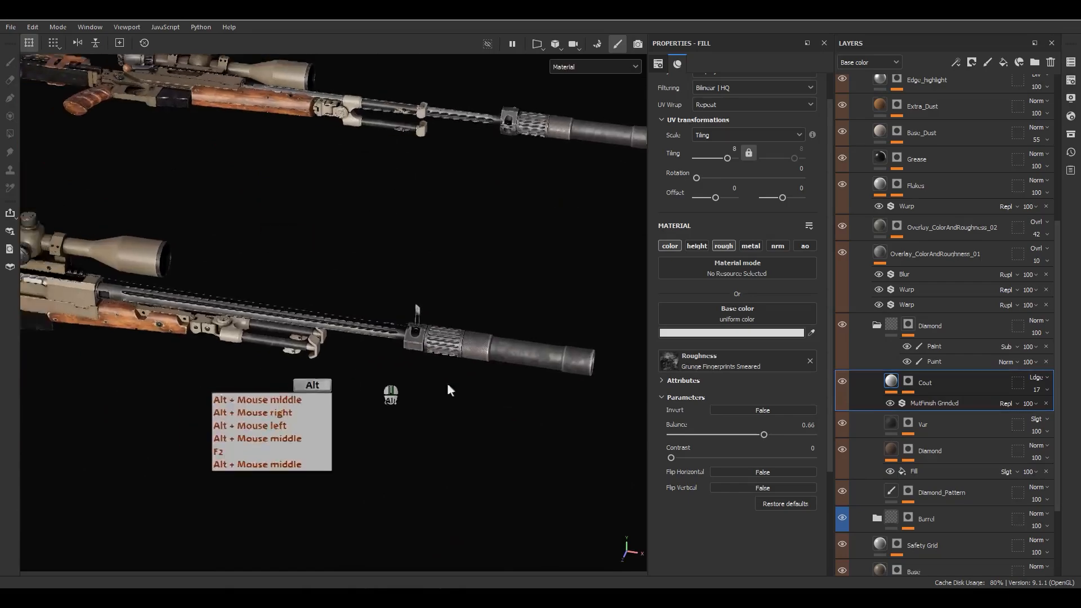
Step: View the rifles from above and zoom in to inspect the scope
{"action": "middle_click_drag", "start_coordinate": [447, 383], "coordinate": [311, 311], "text": "alt"}
{"action": "right_click_drag", "start_coordinate": [311, 312], "coordinate": [433, 302], "text": "alt"}
{"action": "left_click_drag", "start_coordinate": [432, 303], "coordinate": [450, 253], "text": "alt"}
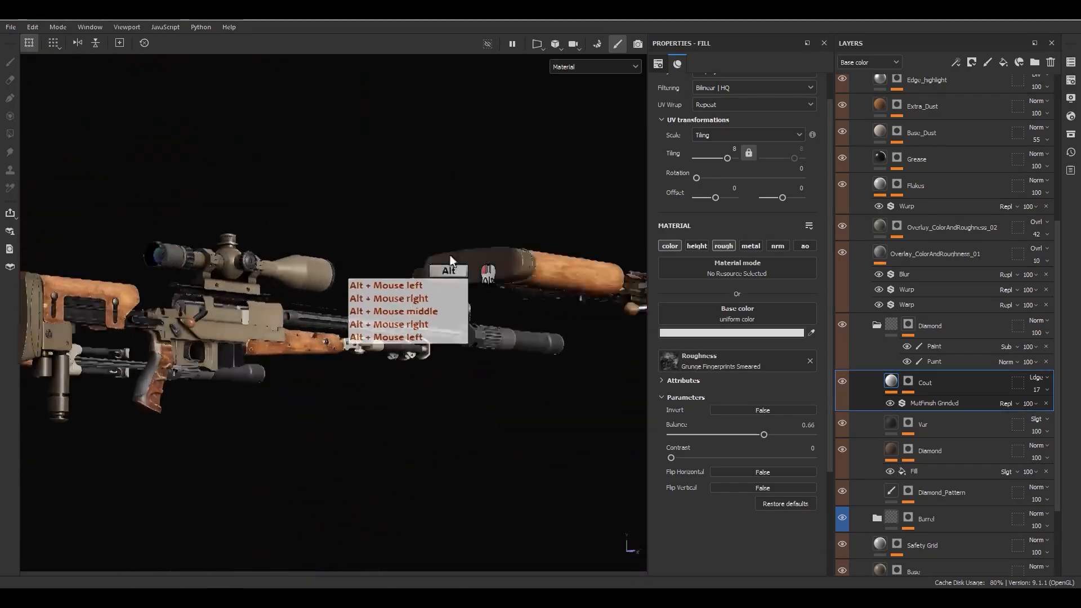
{"action": "right_click_drag", "start_coordinate": [450, 253], "coordinate": [334, 261], "text": "alt"}
{"action": "middle_click_drag", "start_coordinate": [334, 261], "coordinate": [317, 234], "text": "alt"}
{"action": "right_click_drag", "start_coordinate": [318, 235], "coordinate": [294, 374], "text": "alt"}
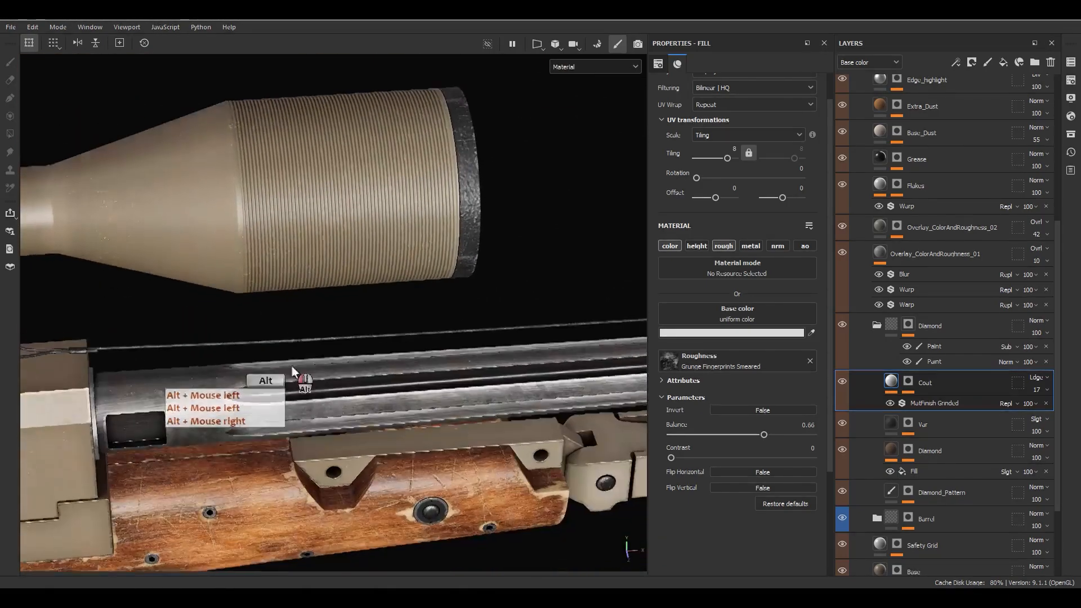
{"action": "left_click_drag", "start_coordinate": [294, 374], "coordinate": [422, 243], "text": "alt"}
Step: Inspect the scope mount, receiver, trigger and grip from several angles
{"action": "right_click_drag", "start_coordinate": [422, 244], "coordinate": [293, 194], "text": "alt"}
{"action": "middle_click_drag", "start_coordinate": [292, 194], "coordinate": [336, 202], "text": "alt"}
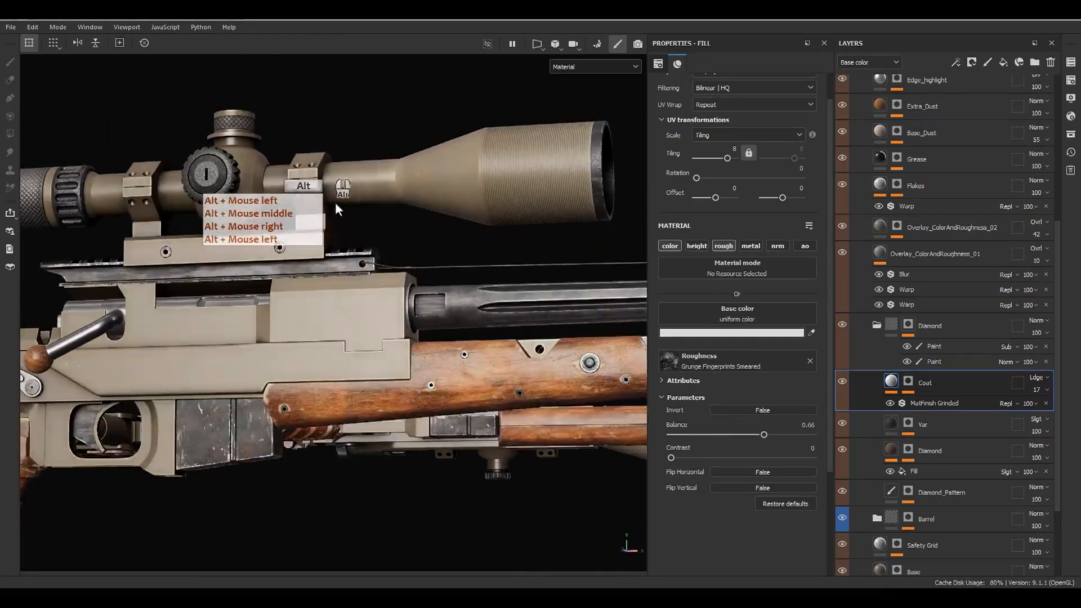
{"action": "left_click_drag", "start_coordinate": [335, 201], "coordinate": [417, 265], "text": "alt"}
{"action": "middle_click_drag", "start_coordinate": [417, 265], "coordinate": [484, 230], "text": "alt"}
{"action": "right_click_drag", "start_coordinate": [484, 229], "coordinate": [401, 303], "text": "alt"}
{"action": "left_click_drag", "start_coordinate": [400, 303], "coordinate": [445, 354], "text": "alt"}
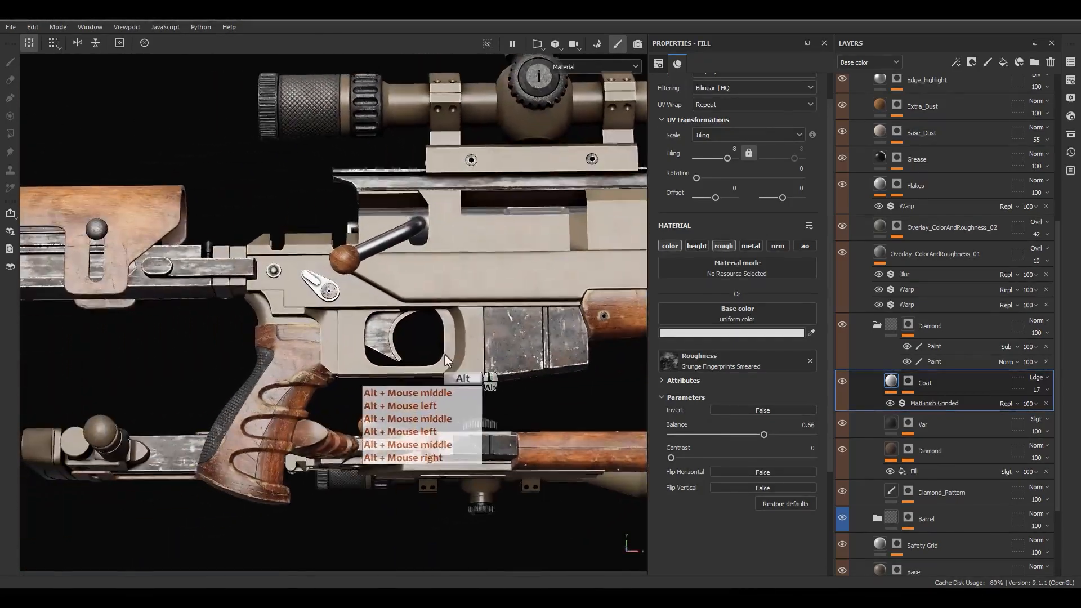
{"action": "middle_click_drag", "start_coordinate": [445, 355], "coordinate": [427, 394], "text": "alt"}
{"action": "left_click_drag", "start_coordinate": [426, 394], "coordinate": [470, 401], "text": "alt"}
{"action": "middle_click_drag", "start_coordinate": [470, 401], "coordinate": [384, 240], "text": "alt"}
{"action": "right_click_drag", "start_coordinate": [384, 241], "coordinate": [535, 289], "text": "alt"}
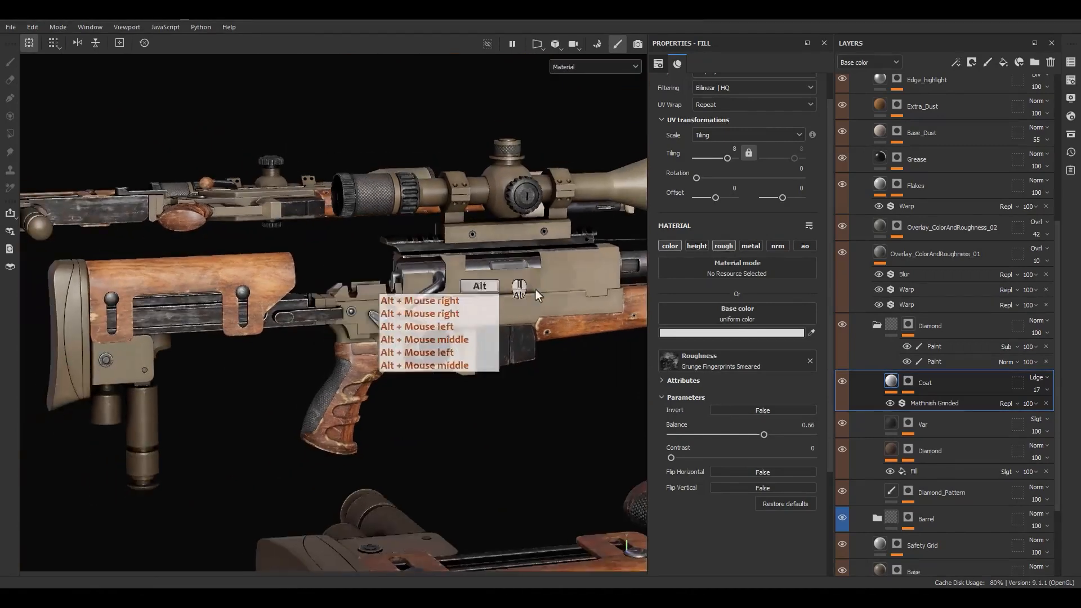
{"action": "middle_click_drag", "start_coordinate": [535, 289], "coordinate": [437, 354], "text": "alt"}
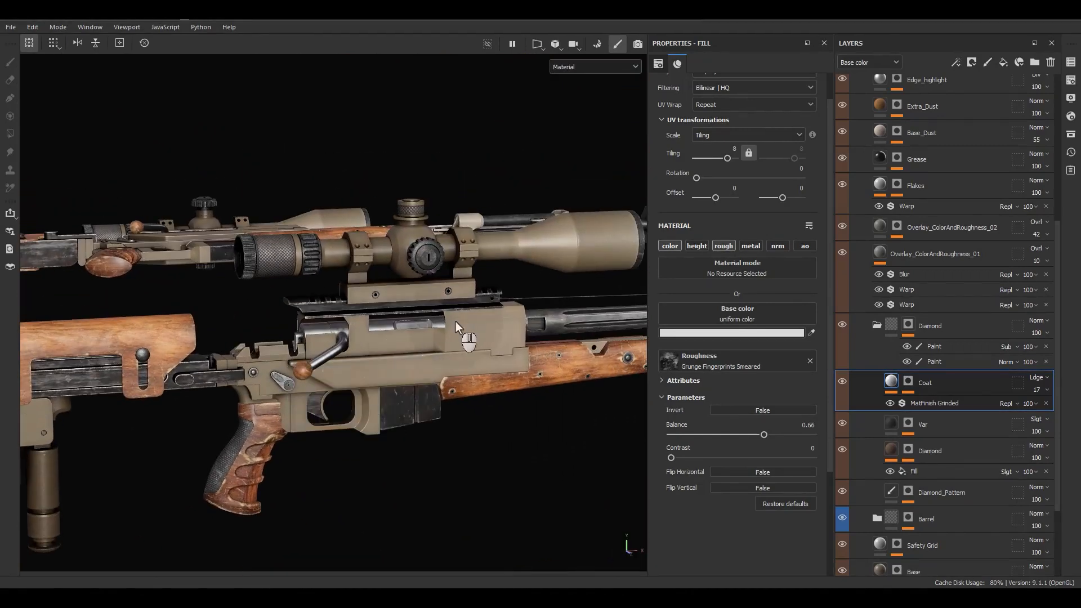
Step: Collapse the Diamond, Body and Metal folders and select the Metal folder
{"action": "left_click", "coordinate": [875, 326]}
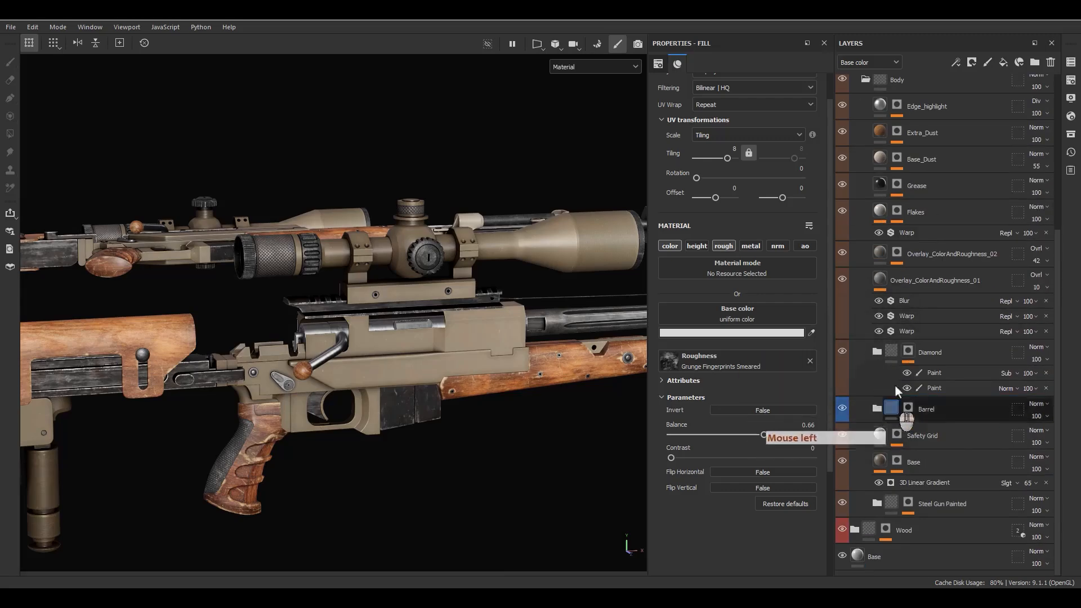
{"action": "left_click_drag", "start_coordinate": [885, 354], "coordinate": [886, 406]}
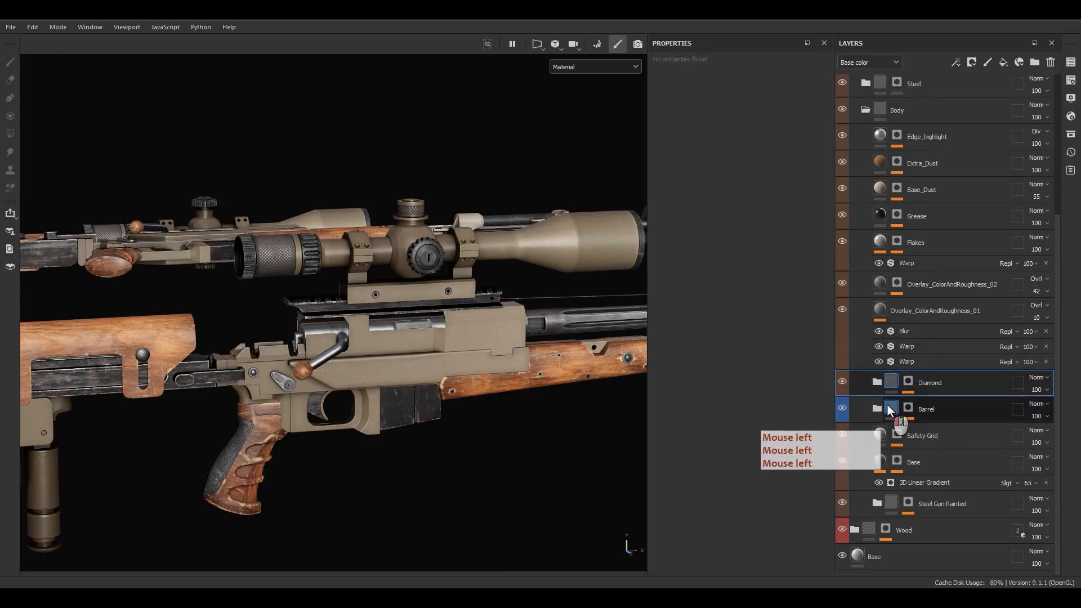
{"action": "mouse_move", "coordinate": [885, 446]}
{"action": "left_mouse_down"}
{"action": "mouse_move", "coordinate": [890, 315]}
{"action": "mouse_move", "coordinate": [890, 441]}
{"action": "left_mouse_up"}
{"action": "left_click", "coordinate": [879, 434]}
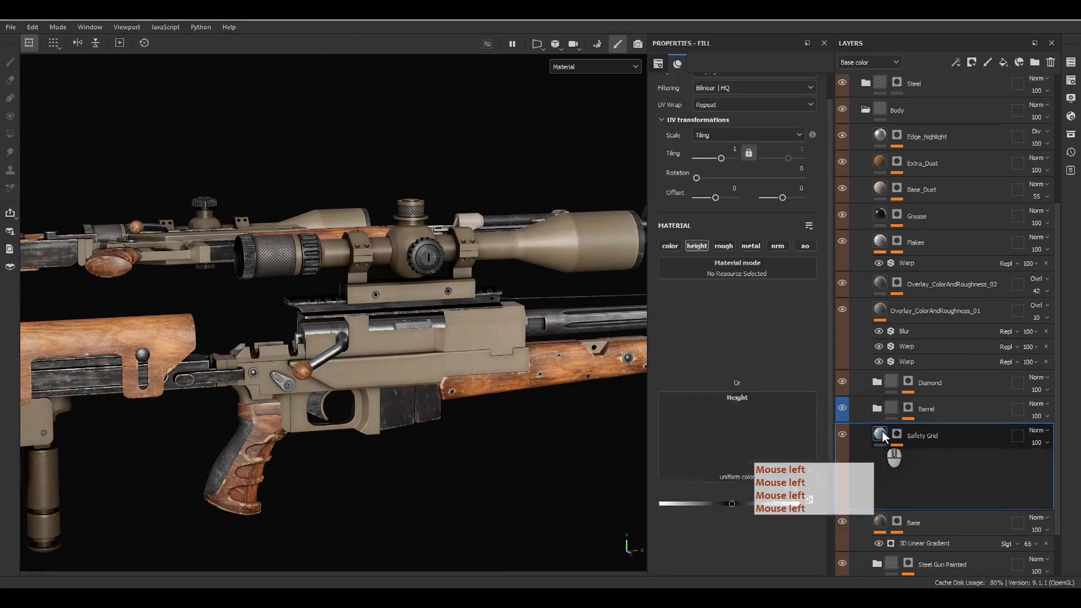
{"action": "left_click", "coordinate": [879, 434]}
{"action": "left_click", "coordinate": [864, 109]}
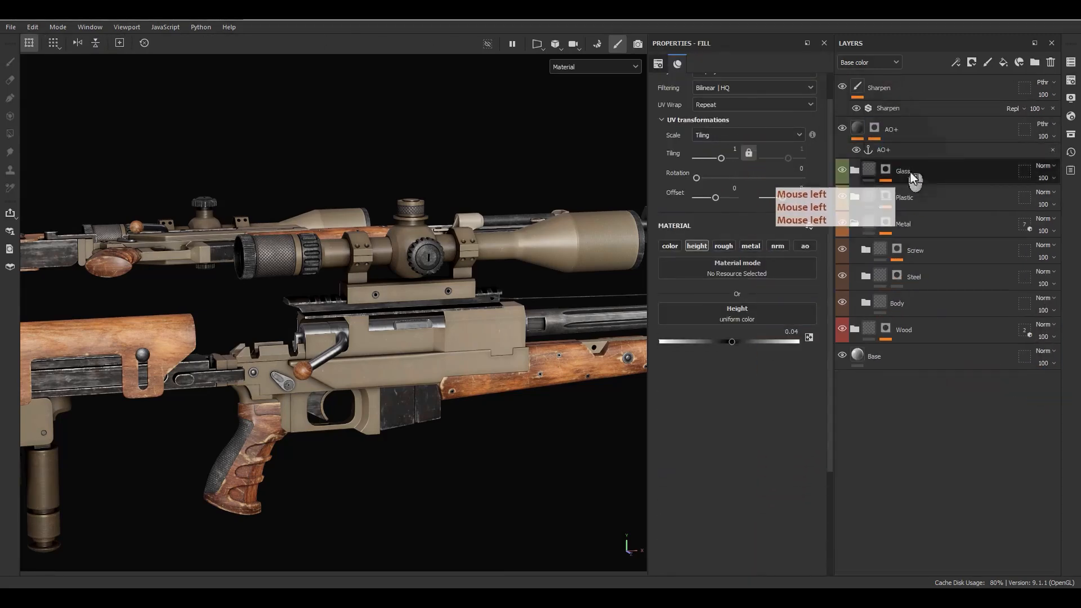
{"action": "left_click", "coordinate": [854, 224]}
{"action": "left_click", "coordinate": [894, 235]}
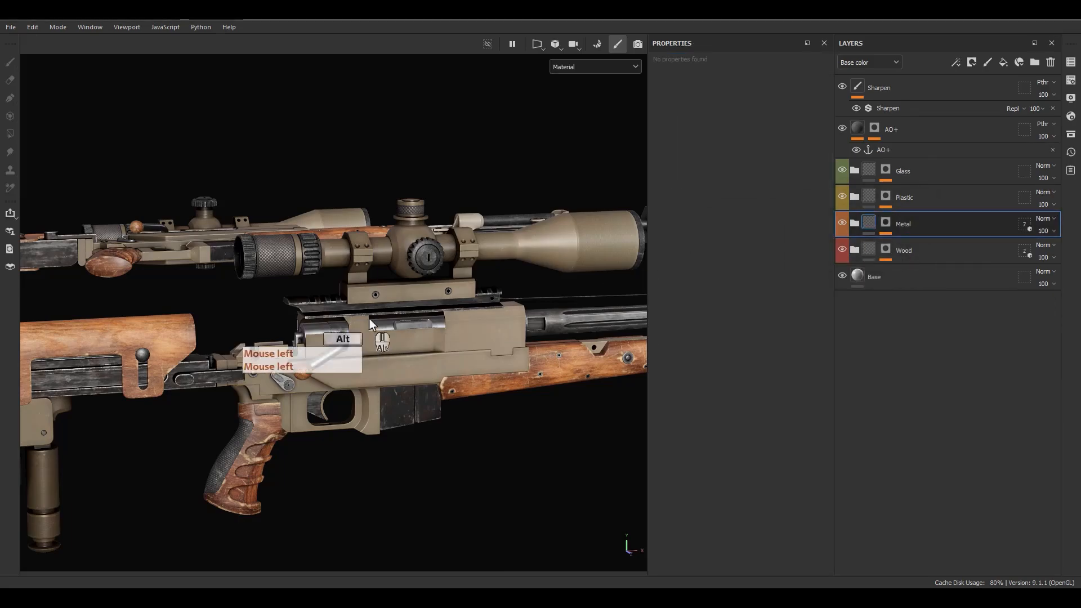
Step: Orbit and zoom around the rifles to review the receiver and scope
{"action": "middle_click_drag", "start_coordinate": [370, 318], "coordinate": [361, 293], "text": "alt"}
{"action": "right_click_drag", "start_coordinate": [361, 293], "coordinate": [438, 122], "text": "alt"}
{"action": "left_click_drag", "start_coordinate": [437, 122], "coordinate": [488, 316], "text": "alt"}
{"action": "middle_click_drag", "start_coordinate": [488, 316], "coordinate": [410, 271], "text": "alt"}
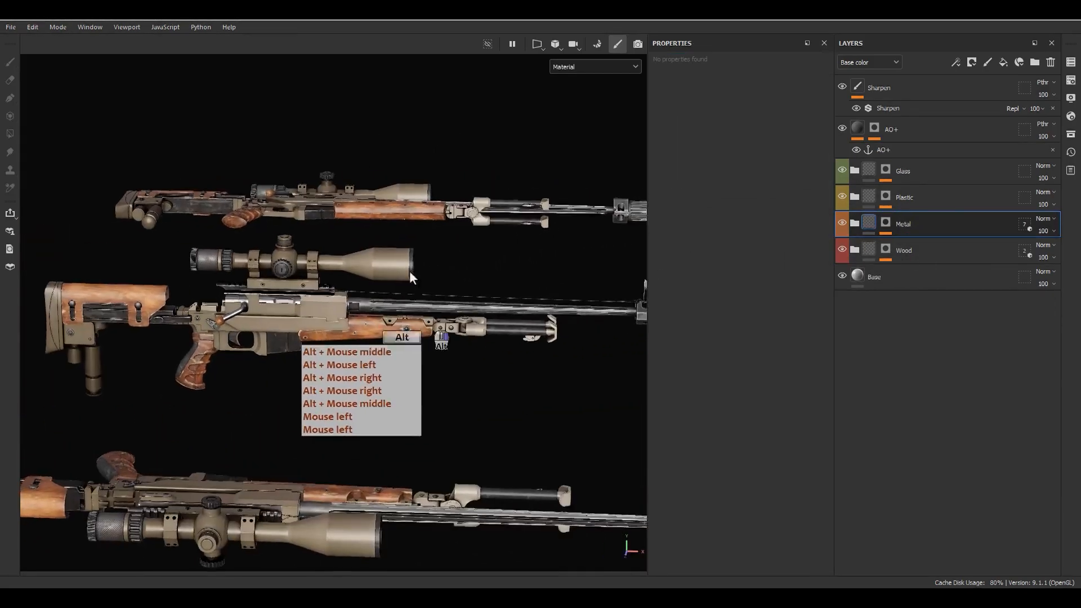
{"action": "right_click_drag", "start_coordinate": [410, 271], "coordinate": [409, 304], "text": "alt"}
{"action": "left_click_drag", "start_coordinate": [409, 304], "coordinate": [340, 331], "text": "alt"}
{"action": "right_click_drag", "start_coordinate": [340, 332], "coordinate": [433, 352], "text": "alt"}
{"action": "middle_click_drag", "start_coordinate": [433, 352], "coordinate": [414, 294], "text": "alt"}
{"action": "right_click_drag", "start_coordinate": [413, 293], "coordinate": [408, 358], "text": "alt"}
{"action": "middle_click_drag", "start_coordinate": [407, 358], "coordinate": [434, 293], "text": "alt"}
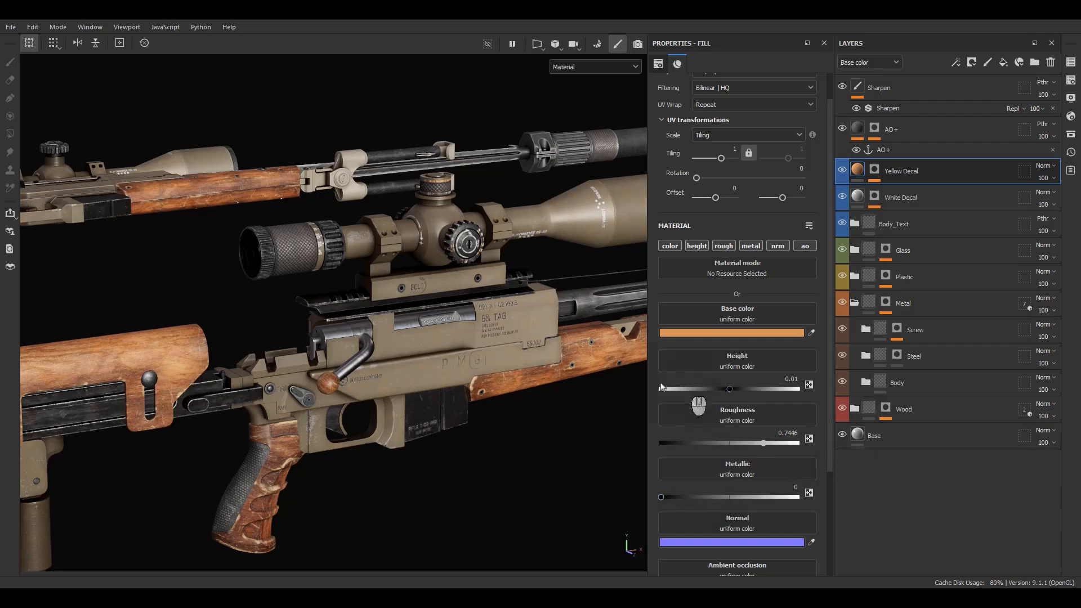
Step: Orbit to a more side-on view of the rifle to check the new markings
{"action": "left_click_drag", "start_coordinate": [529, 428], "coordinate": [635, 427], "text": "alt"}
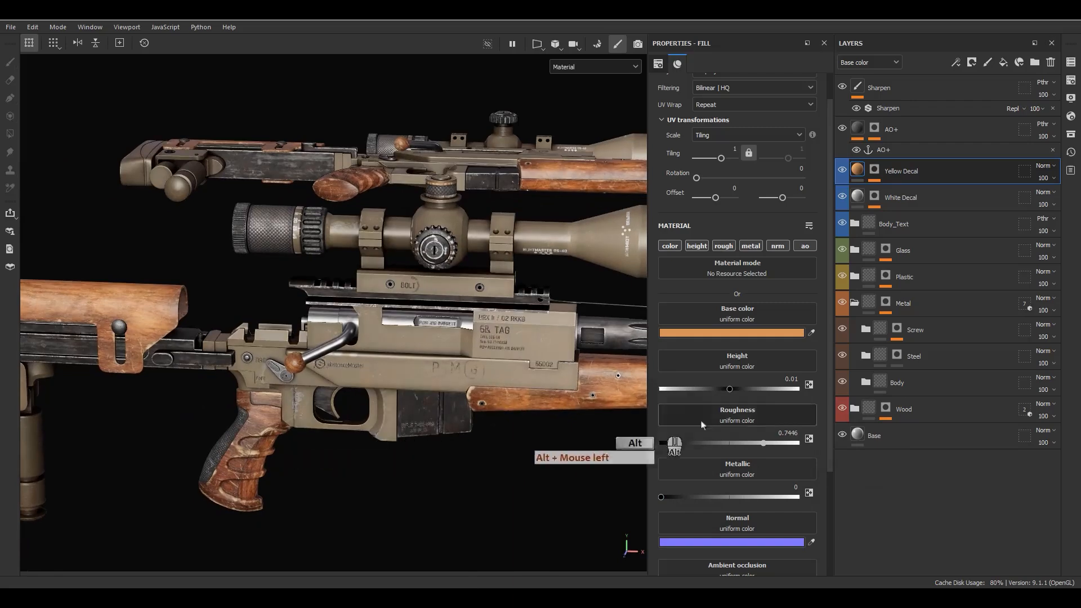
Step: Expand the Body folder and select the PaintEdge layer's mask
{"action": "left_click", "coordinate": [866, 383]}
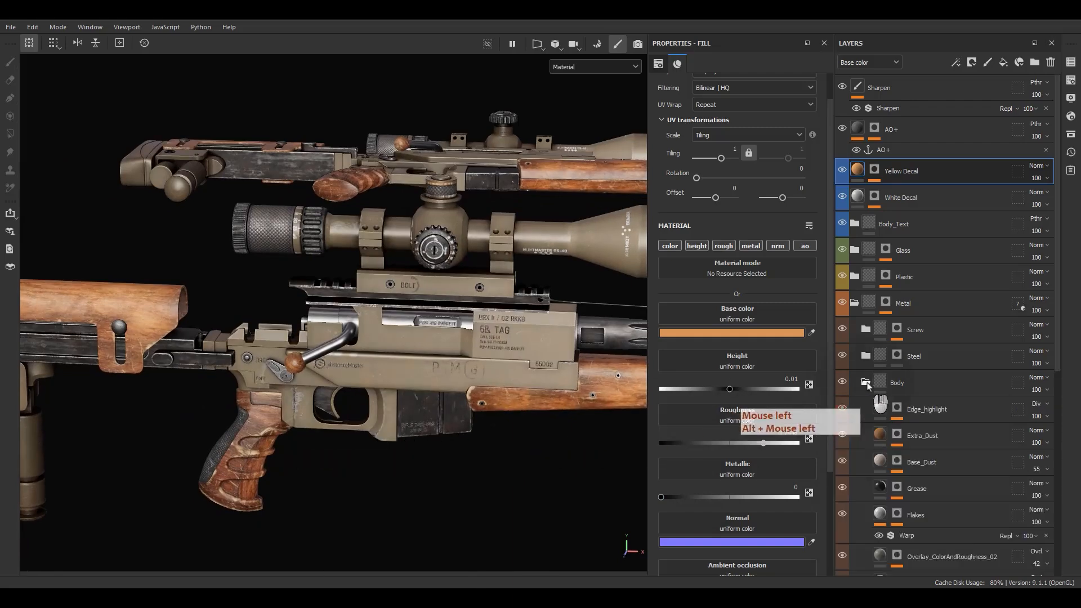
{"action": "scroll", "coordinate": [895, 405], "scroll_direction": "down", "scroll_amount": 3}
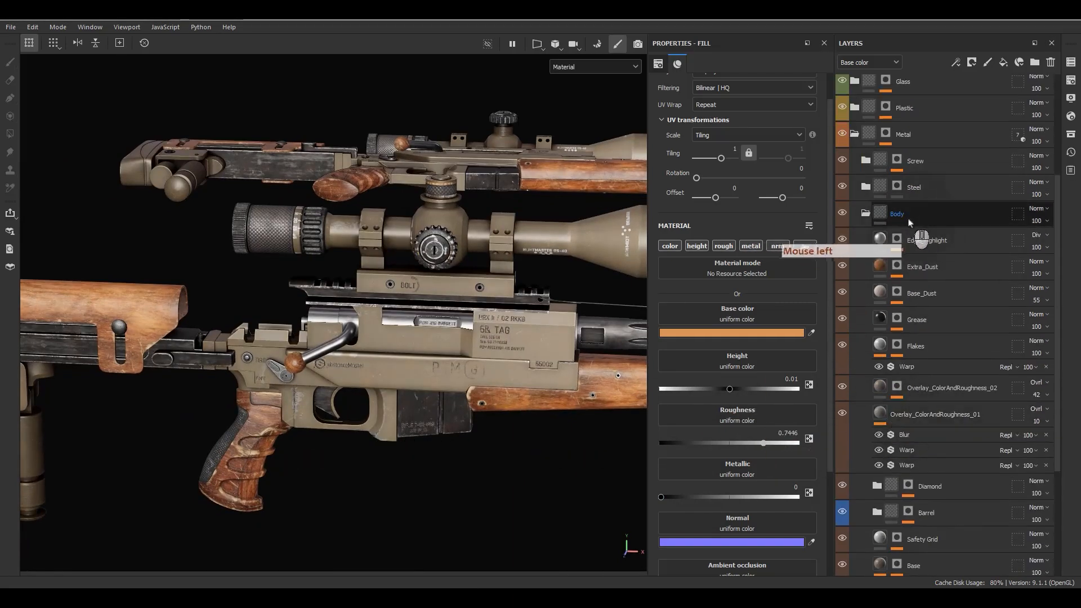
{"action": "scroll", "coordinate": [875, 302], "scroll_direction": "down", "scroll_amount": 3}
{"action": "left_click", "coordinate": [906, 437]}
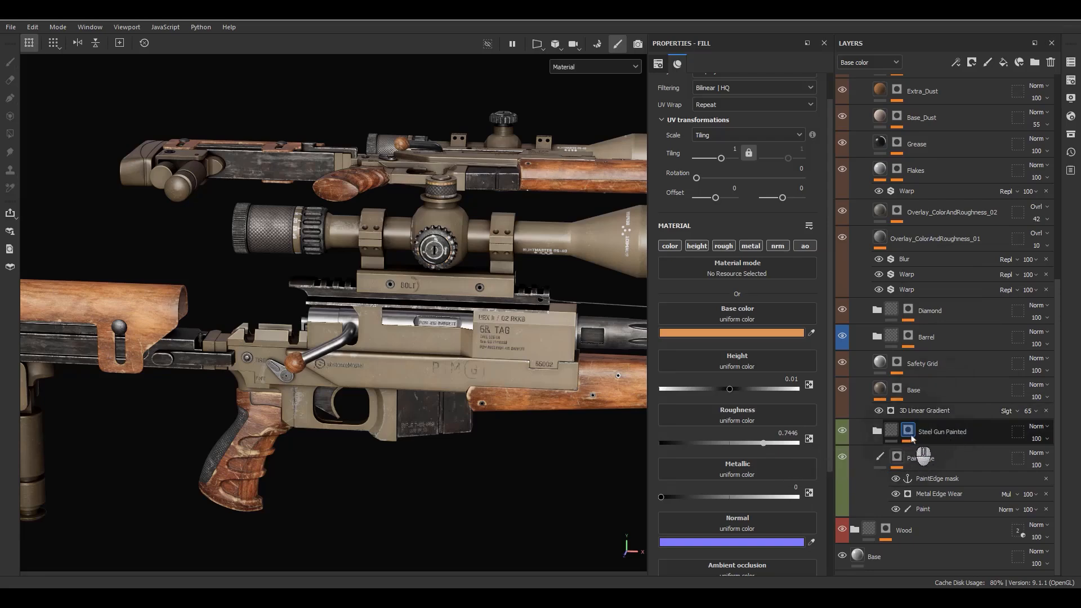
{"action": "left_click", "coordinate": [897, 457]}
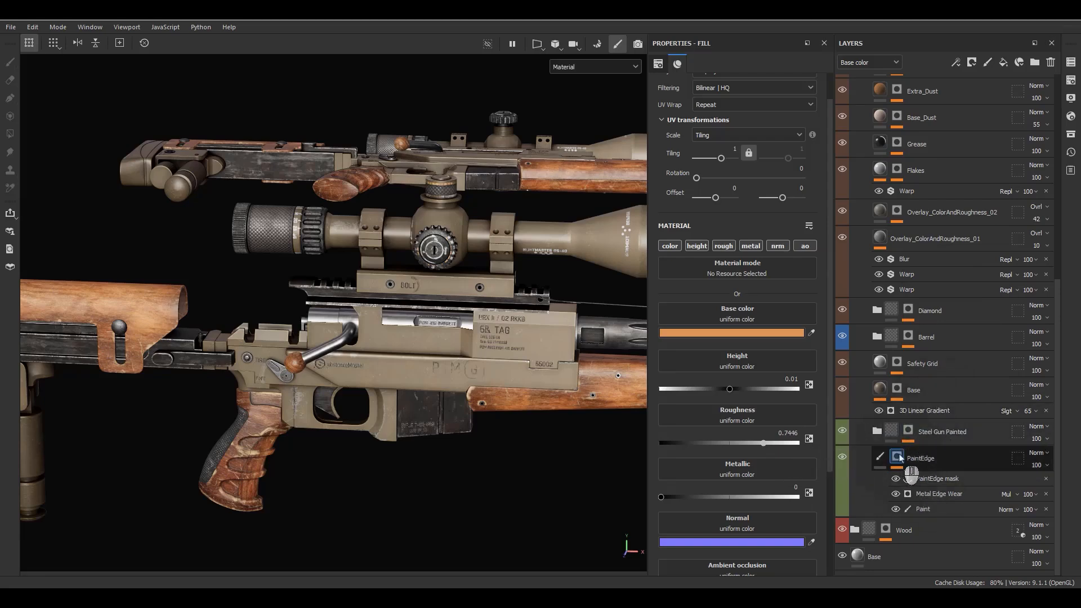
Step: Inspect the receiver and trigger area, then show the PaintEdge mask alone
{"action": "left_click", "coordinate": [537, 269]}
{"action": "scroll", "coordinate": [537, 269], "scroll_direction": "down", "scroll_amount": 8}
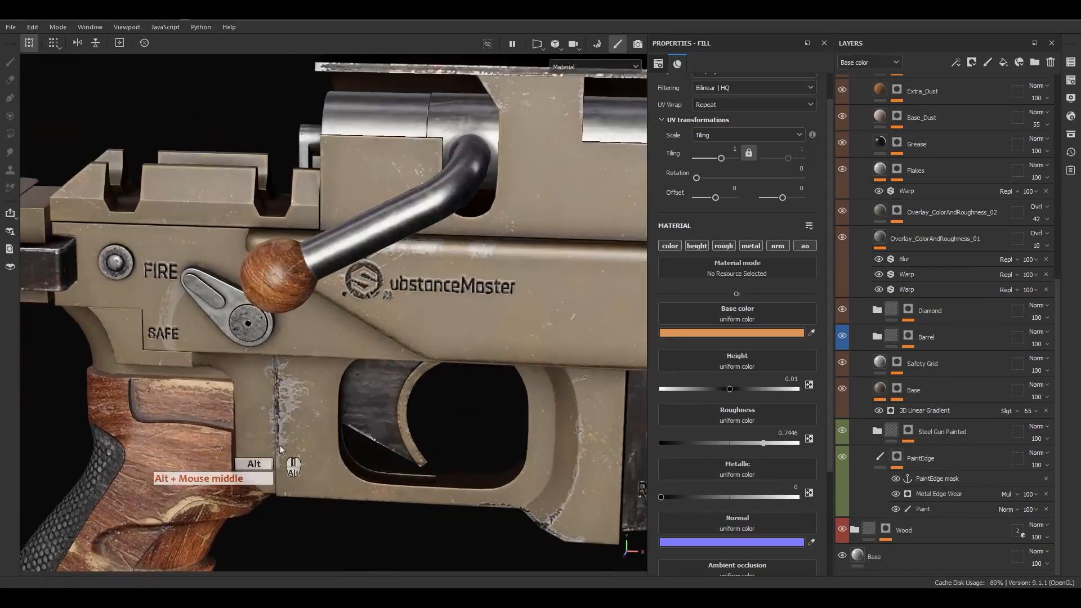
{"action": "middle_click_drag", "start_coordinate": [247, 450], "coordinate": [314, 394], "text": "alt"}
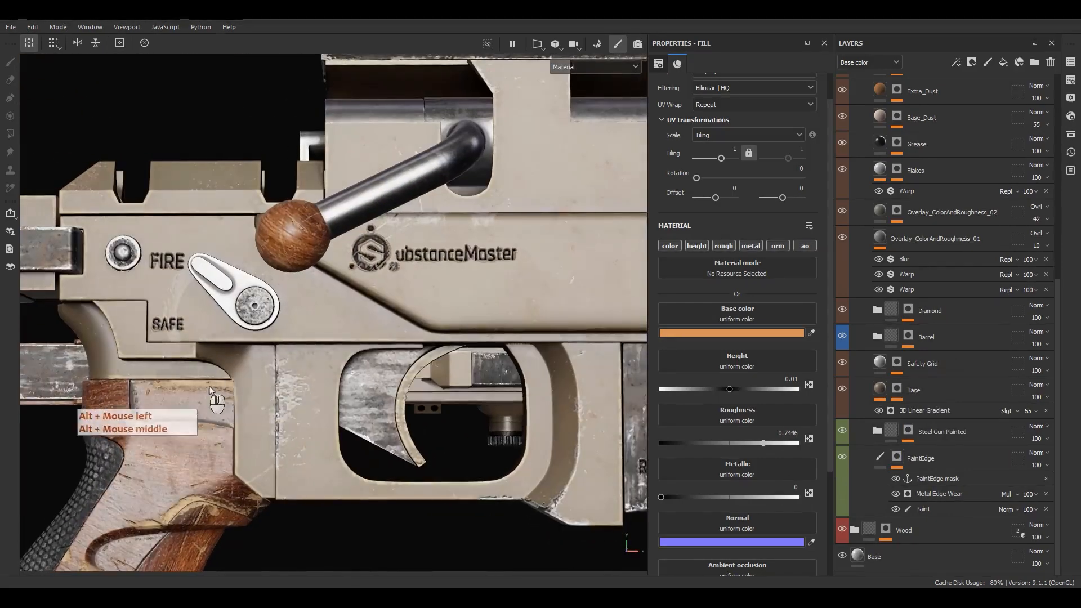
{"action": "left_click_drag", "start_coordinate": [270, 427], "coordinate": [394, 411], "text": "alt"}
{"action": "middle_click_drag", "start_coordinate": [394, 411], "coordinate": [471, 493], "text": "alt"}
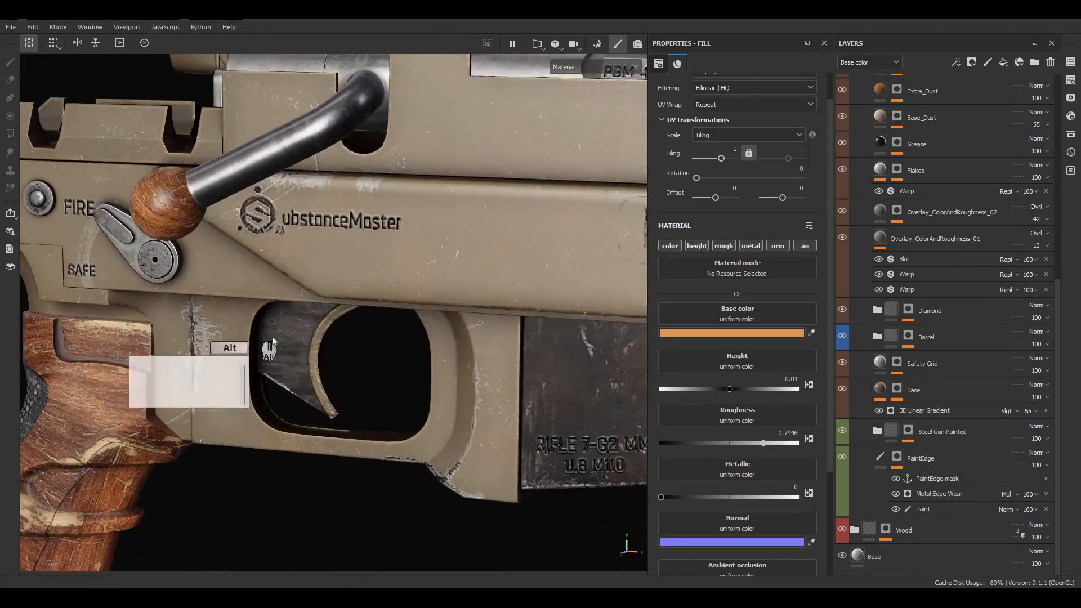
{"action": "middle_click_drag", "start_coordinate": [226, 337], "coordinate": [371, 427], "text": "alt"}
{"action": "left_click_drag", "start_coordinate": [372, 428], "coordinate": [394, 383], "text": "alt"}
{"action": "middle_click_drag", "start_coordinate": [251, 349], "coordinate": [237, 405], "text": "alt"}
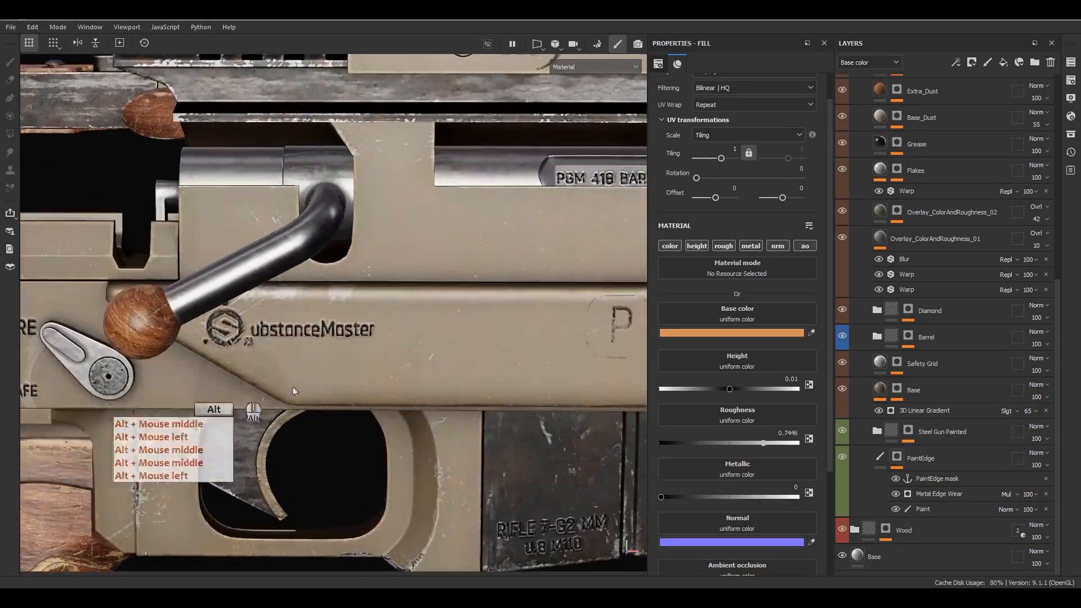
{"action": "left_click_drag", "start_coordinate": [236, 405], "coordinate": [439, 366], "text": "alt"}
{"action": "left_click", "coordinate": [898, 457], "text": "alt"}
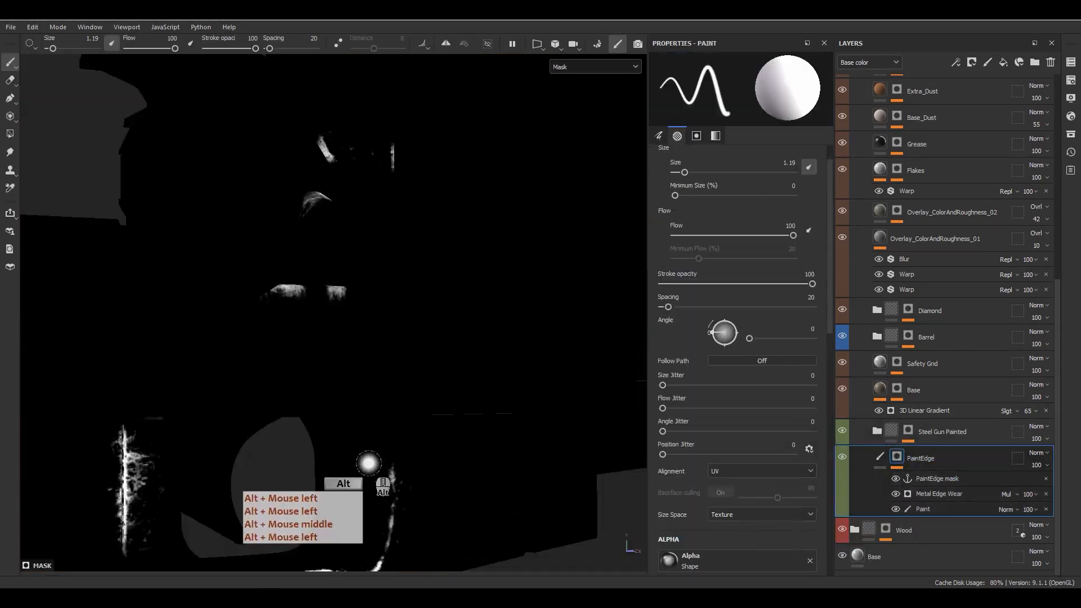
Step: Orbit and zoom around the isolated mask to check the edge wear
{"action": "mouse_move", "coordinate": [370, 460]}
{"action": "left_mouse_down", "text": "alt"}
{"action": "mouse_move", "coordinate": [474, 289]}
{"action": "mouse_move", "coordinate": [467, 252]}
{"action": "left_mouse_up", "text": "alt"}
{"action": "mouse_move", "coordinate": [466, 252]}
{"action": "middle_mouse_down", "text": "alt"}
{"action": "mouse_move", "coordinate": [468, 195]}
{"action": "mouse_move", "coordinate": [434, 298]}
{"action": "mouse_move", "coordinate": [451, 281]}
{"action": "middle_mouse_up", "text": "alt"}
{"action": "right_click_drag", "start_coordinate": [451, 281], "coordinate": [420, 247], "text": "alt"}
{"action": "left_click_drag", "start_coordinate": [420, 247], "coordinate": [478, 265], "text": "alt"}
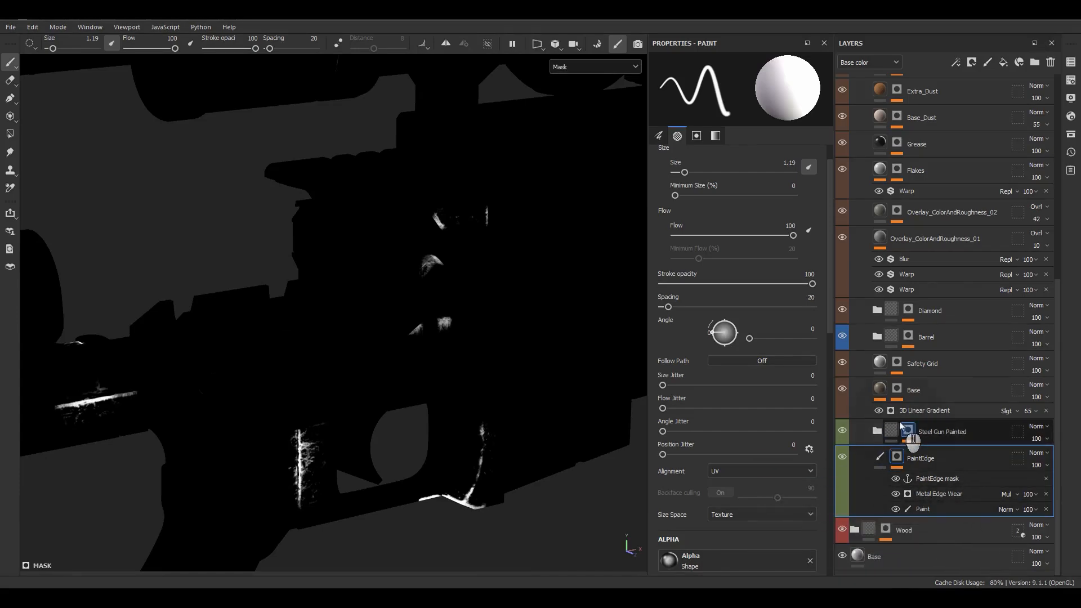
Step: Isolate the Steel Gun Painted mask and hide its Fill effect
{"action": "left_click", "coordinate": [910, 434]}
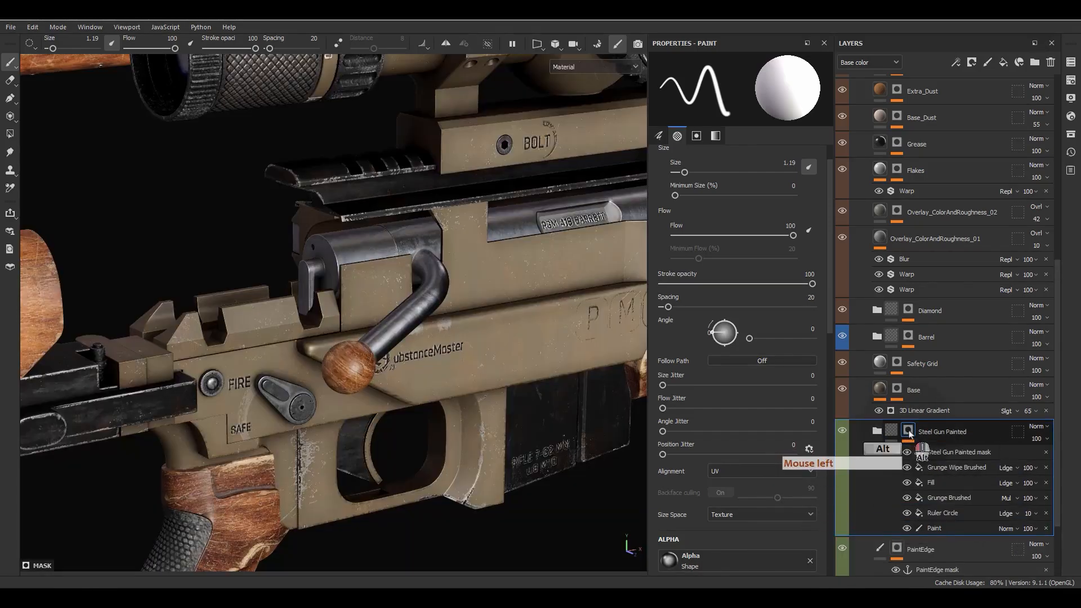
{"action": "left_click", "coordinate": [910, 434], "text": "alt"}
{"action": "left_click", "coordinate": [907, 485]}
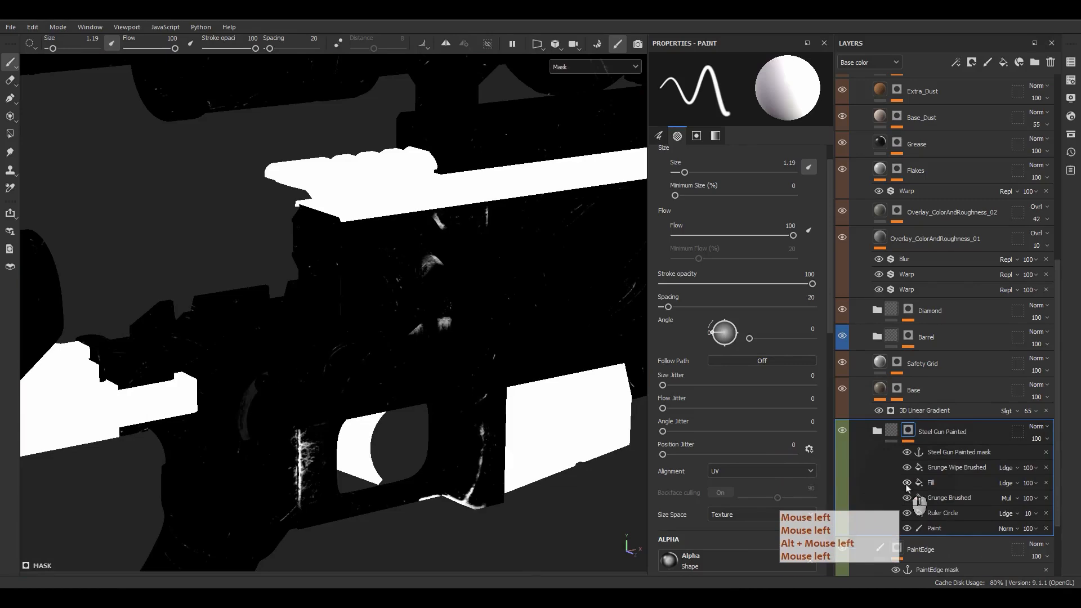
{"action": "left_click", "coordinate": [906, 482]}
{"action": "left_click", "coordinate": [907, 482]}
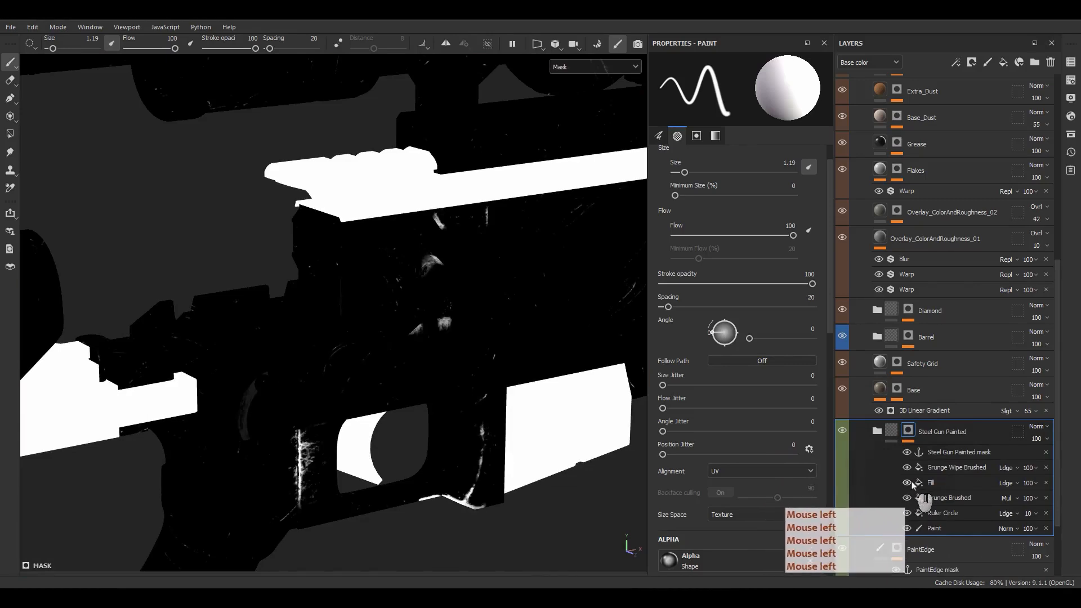
{"action": "left_click", "coordinate": [906, 482]}
{"action": "left_click", "coordinate": [907, 482]}
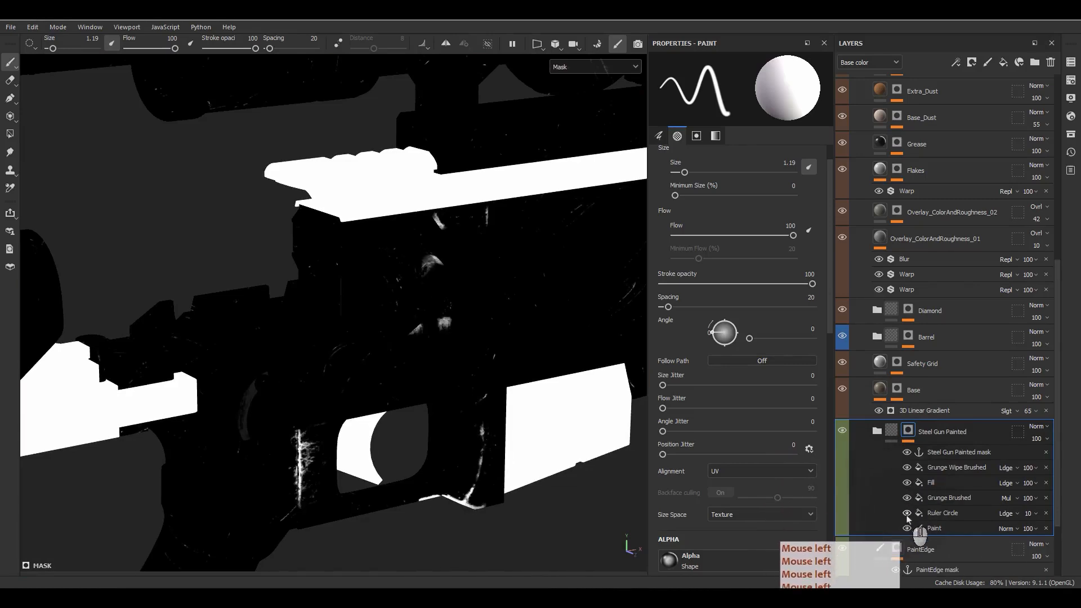
{"action": "left_click", "coordinate": [907, 482]}
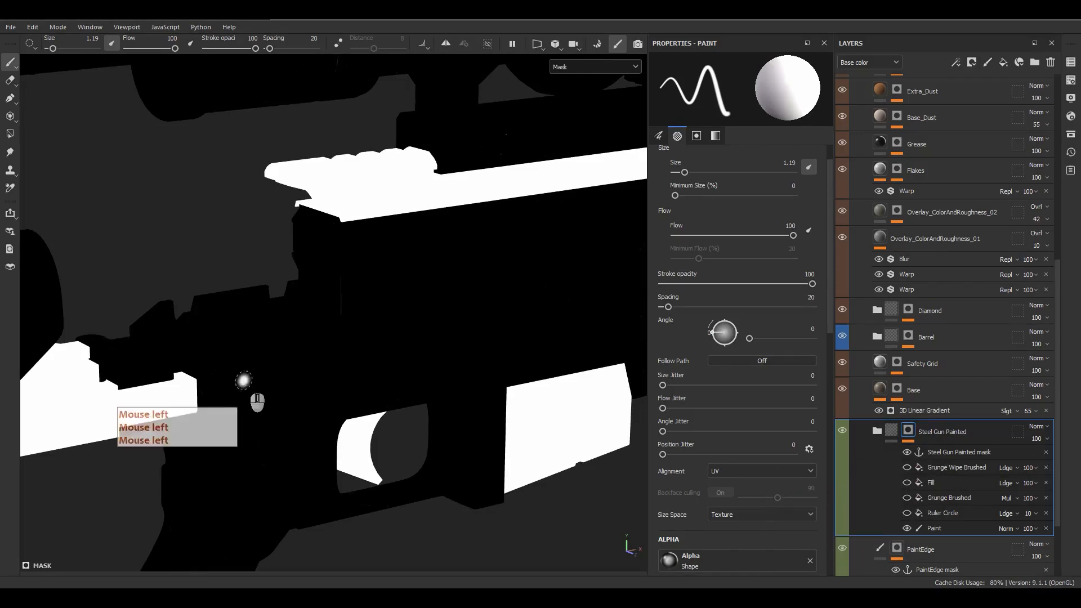
Step: Check the Ruler Circle effect's fill settings while framing the trigger area
{"action": "left_click_drag", "start_coordinate": [242, 378], "coordinate": [382, 373], "text": "alt"}
{"action": "scroll", "coordinate": [395, 394], "scroll_direction": "up", "scroll_amount": 5}
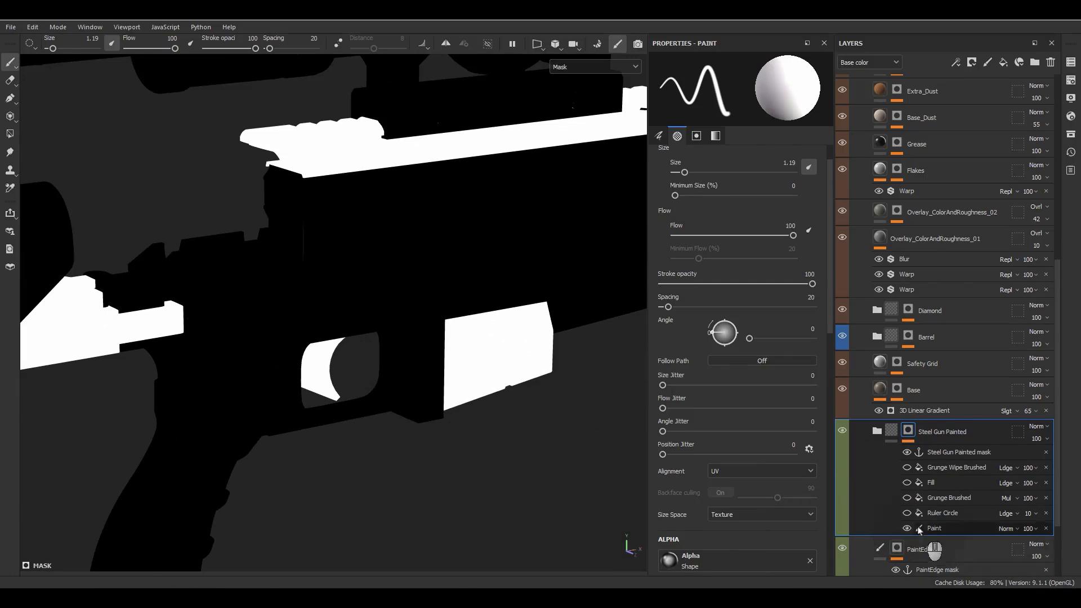
{"action": "left_click", "coordinate": [919, 530]}
{"action": "left_click", "coordinate": [942, 513]}
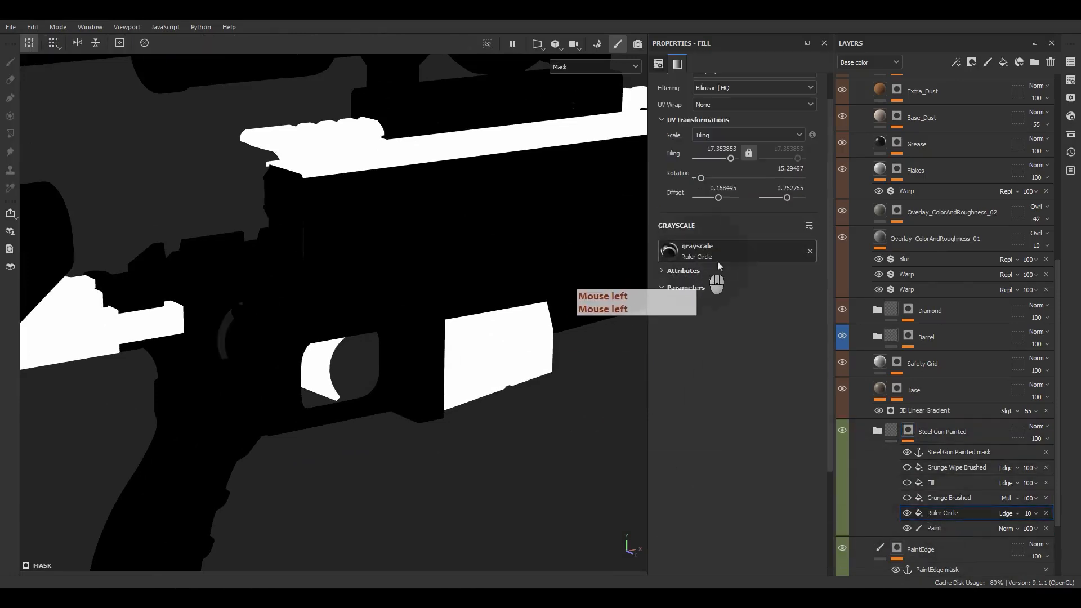
{"action": "middle_click_drag", "start_coordinate": [337, 361], "coordinate": [350, 324], "text": "alt"}
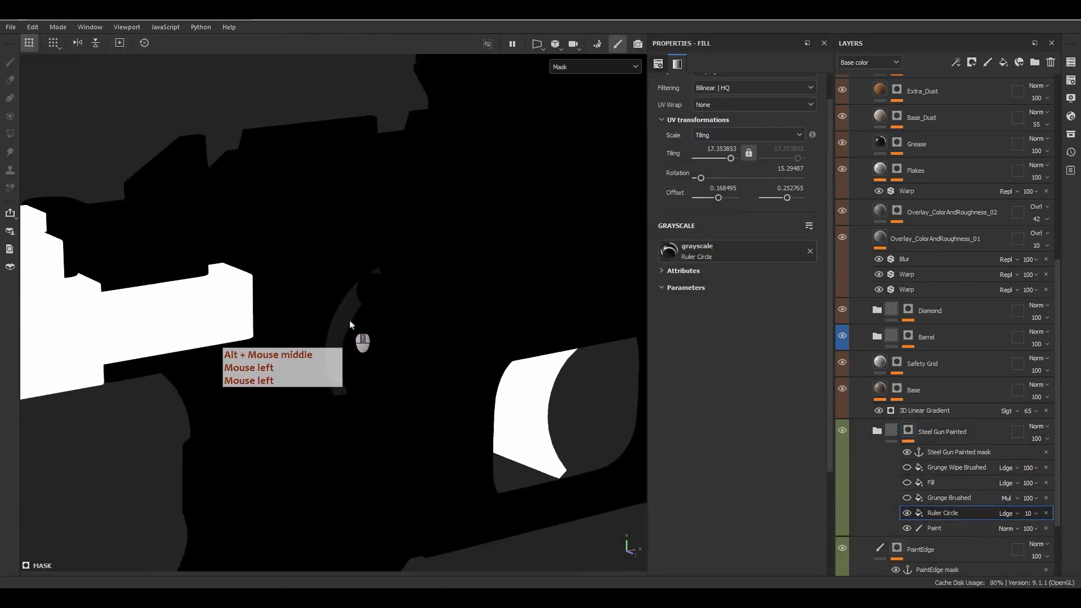
{"action": "mouse_move", "coordinate": [350, 325]}
{"action": "left_mouse_down", "text": "alt"}
{"action": "mouse_move", "coordinate": [381, 367]}
{"action": "mouse_move", "coordinate": [748, 502]}
{"action": "left_mouse_up", "text": "alt"}
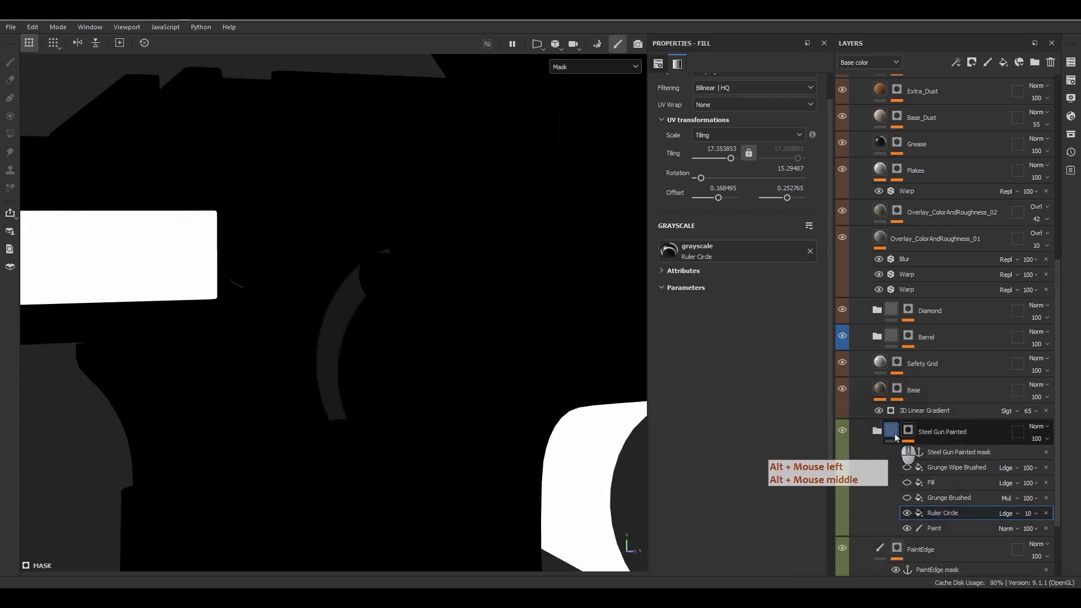
Step: Return to material view and make the Grunge Brushed effect visible again
{"action": "left_click", "coordinate": [894, 433]}
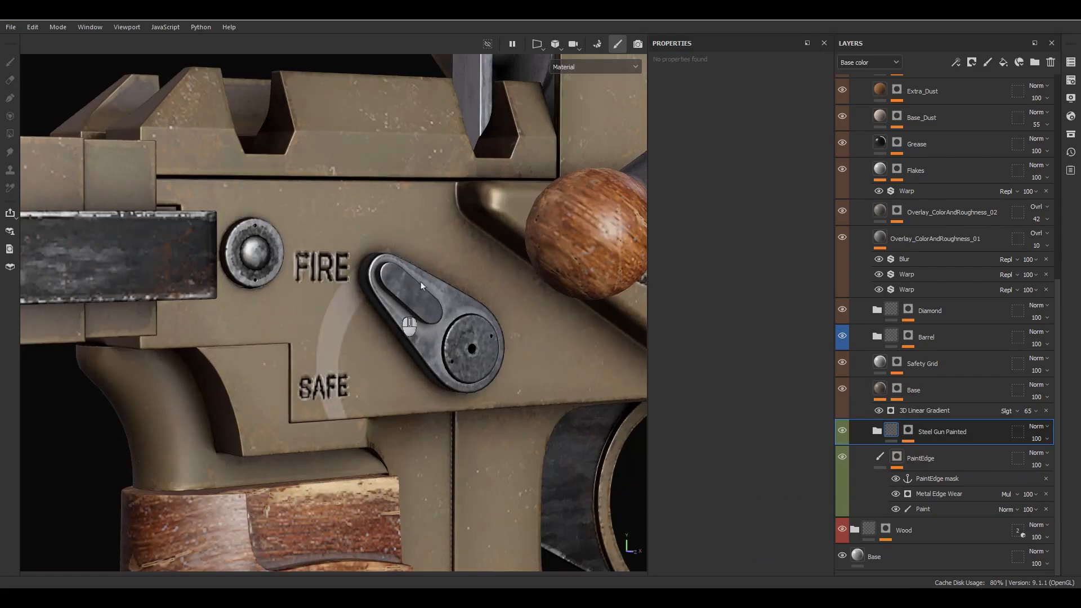
{"action": "left_click_drag", "start_coordinate": [432, 331], "coordinate": [355, 242], "text": "alt"}
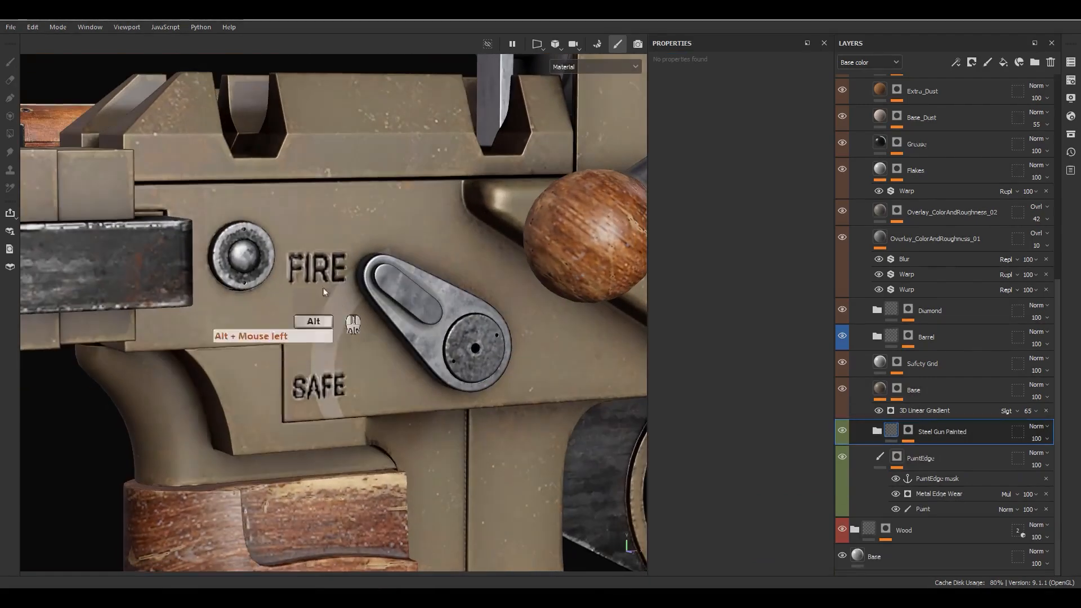
{"action": "left_click", "coordinate": [908, 431]}
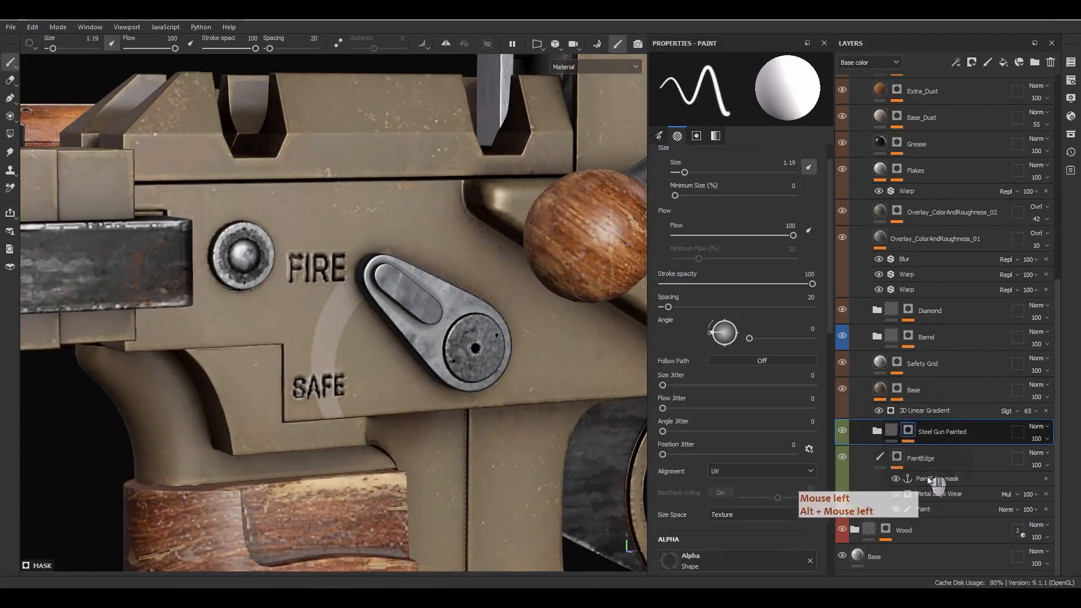
{"action": "left_click", "coordinate": [906, 498]}
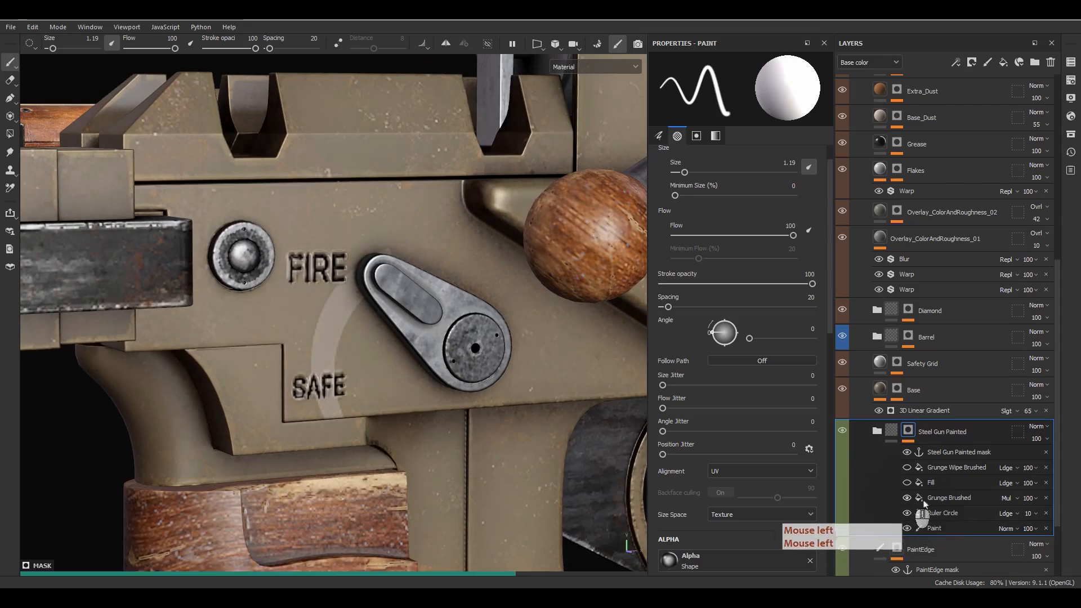
{"action": "left_click", "coordinate": [950, 500]}
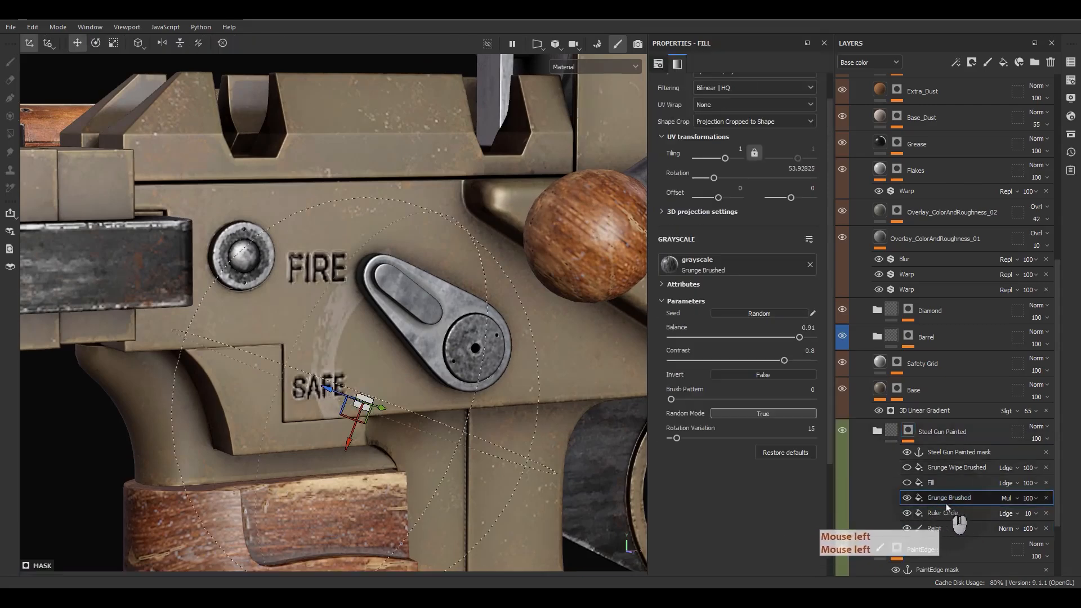
{"action": "scroll", "coordinate": [680, 130], "scroll_direction": "up", "scroll_amount": 2}
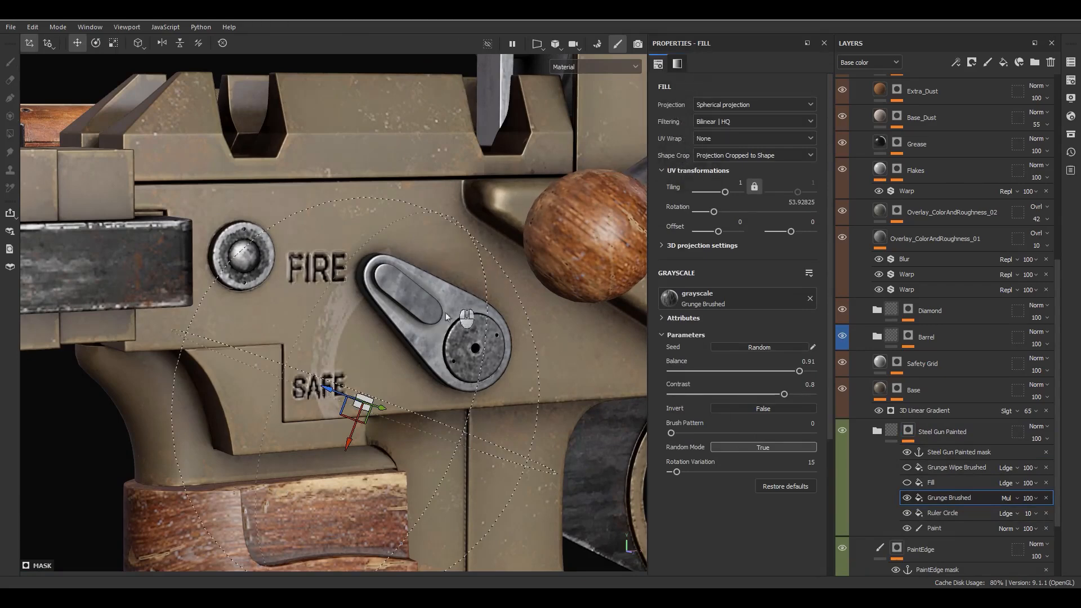
{"action": "mouse_move", "coordinate": [445, 316]}
{"action": "left_mouse_down", "text": "alt"}
{"action": "mouse_move", "coordinate": [407, 326]}
{"action": "mouse_move", "coordinate": [443, 217]}
{"action": "mouse_move", "coordinate": [431, 275]}
{"action": "mouse_move", "coordinate": [462, 319]}
{"action": "left_mouse_up", "text": "alt"}
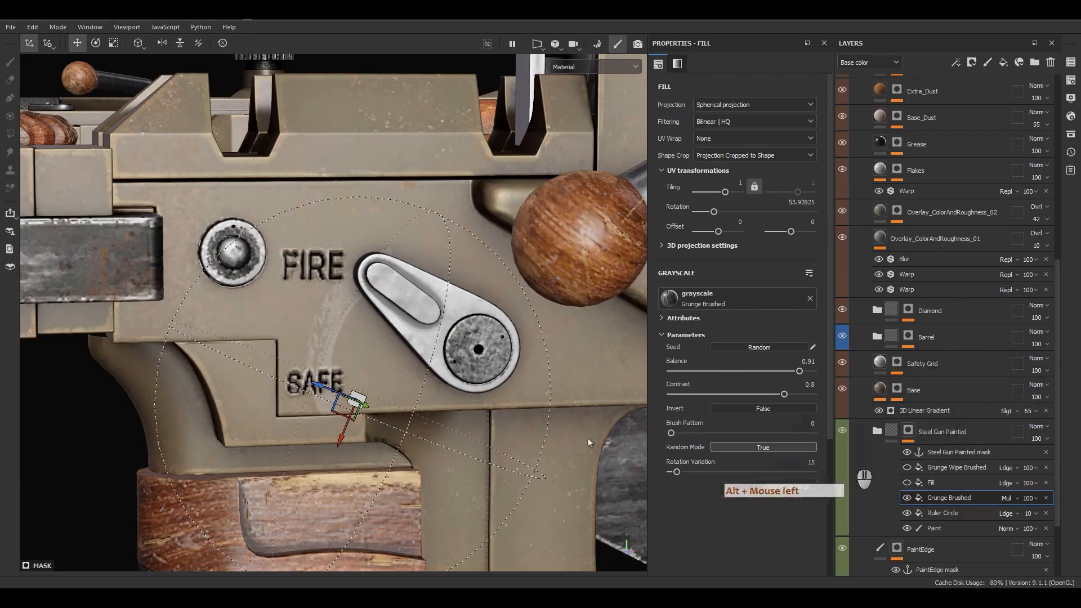
Step: Turn the Fill effect back on, review Grunge Wipe Brushed, and collapse Steel Gun Painted
{"action": "left_click", "coordinate": [905, 482]}
{"action": "scroll", "coordinate": [438, 354], "scroll_direction": "down", "scroll_amount": 5}
{"action": "middle_click_drag", "start_coordinate": [554, 362], "coordinate": [404, 351], "text": "alt"}
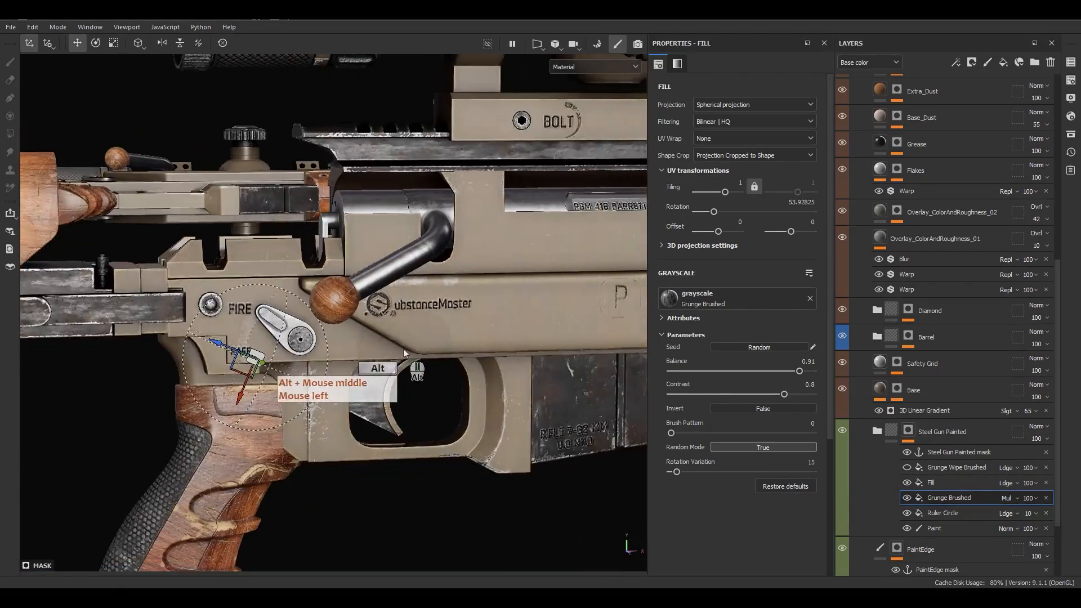
{"action": "left_click_drag", "start_coordinate": [404, 350], "coordinate": [473, 332], "text": "alt"}
{"action": "left_click", "coordinate": [943, 481]}
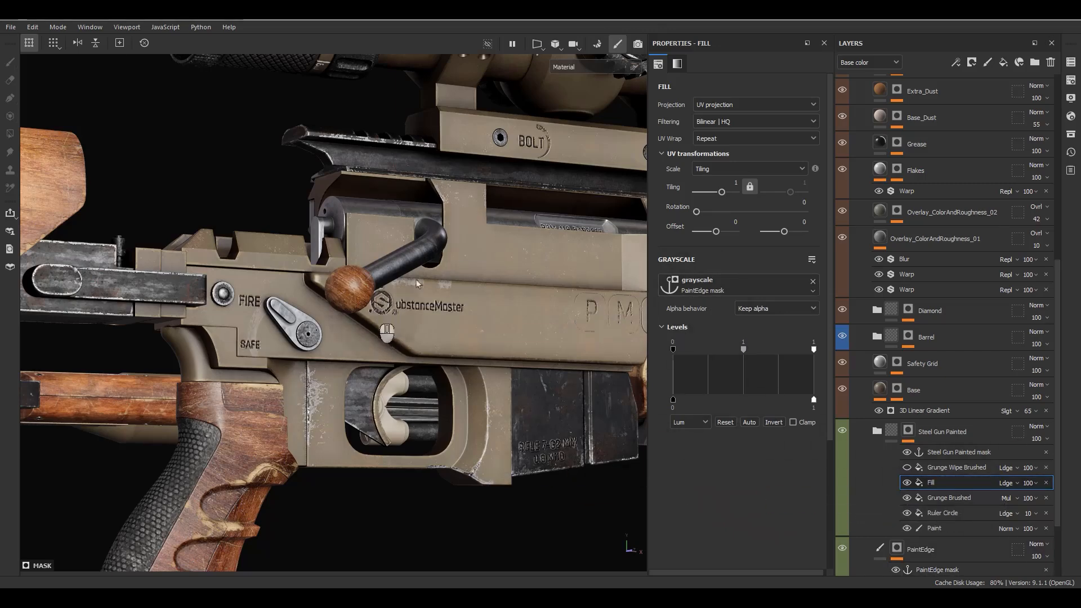
{"action": "double_click", "coordinate": [930, 482]}
{"action": "left_click", "coordinate": [935, 470]}
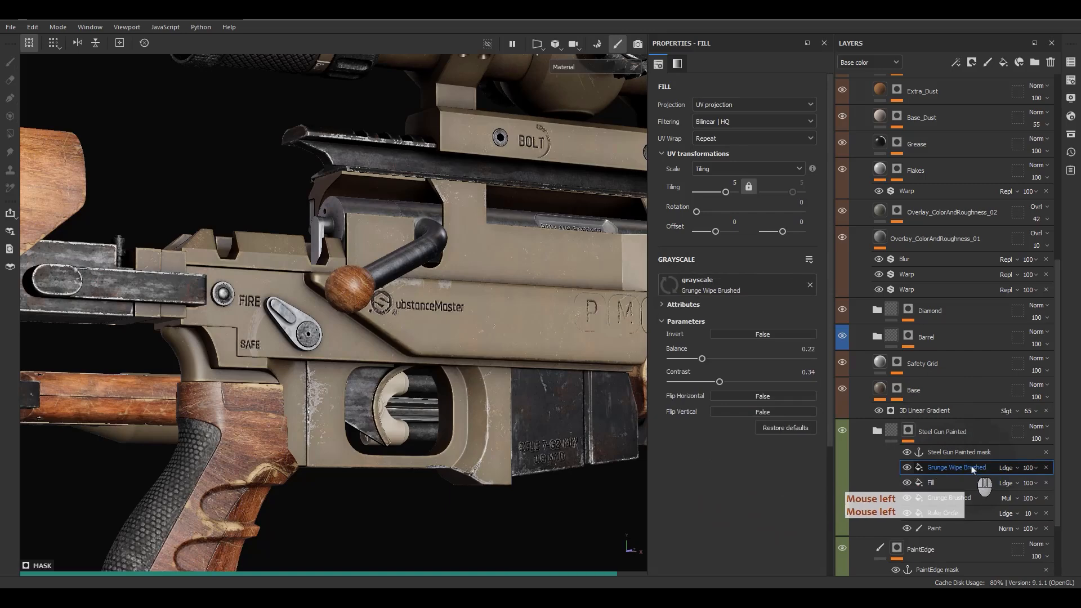
{"action": "middle_click_drag", "start_coordinate": [492, 357], "coordinate": [472, 371], "text": "alt"}
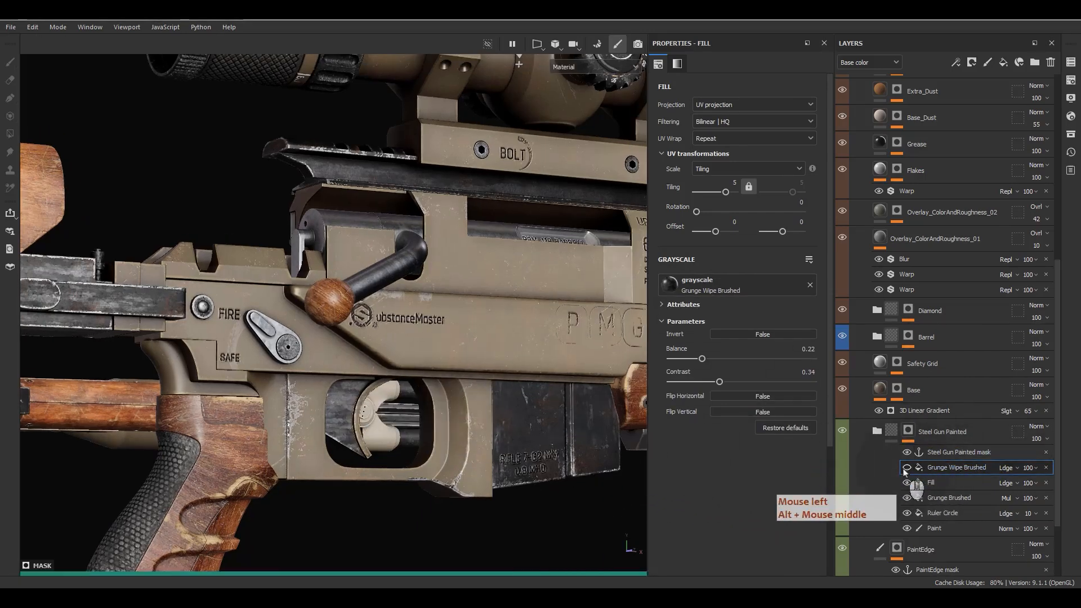
{"action": "scroll", "coordinate": [622, 326], "scroll_direction": "up", "scroll_amount": 6}
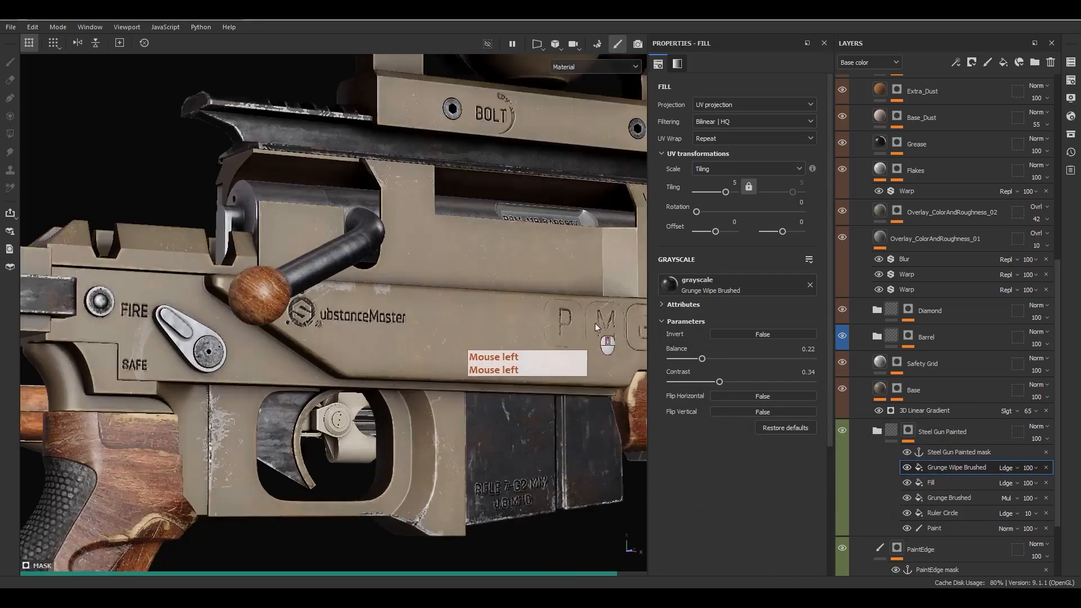
{"action": "scroll", "coordinate": [623, 294], "scroll_direction": "up", "scroll_amount": 2}
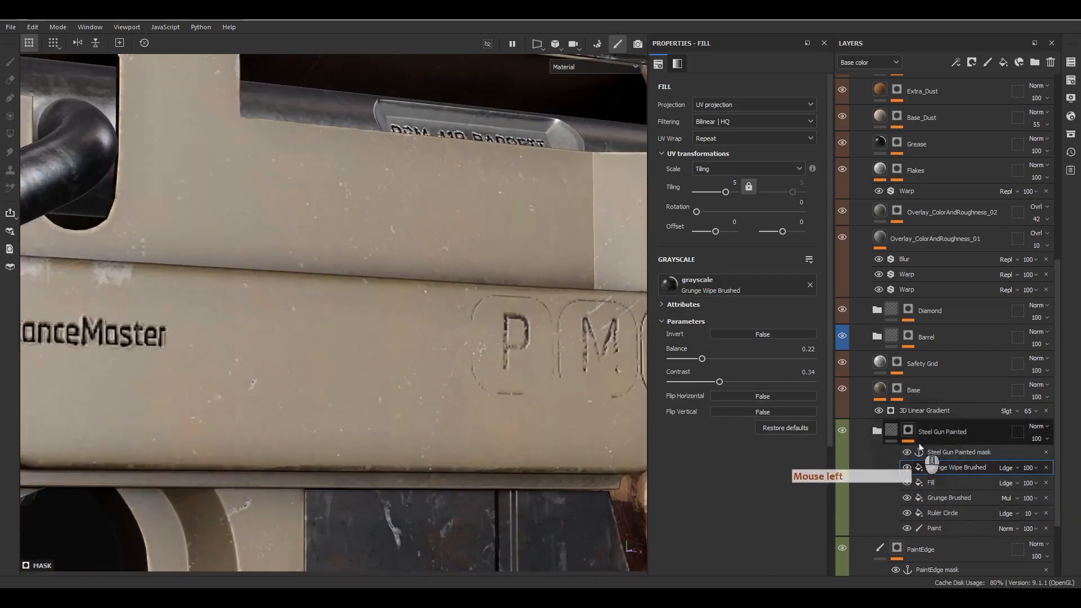
{"action": "left_click", "coordinate": [894, 435]}
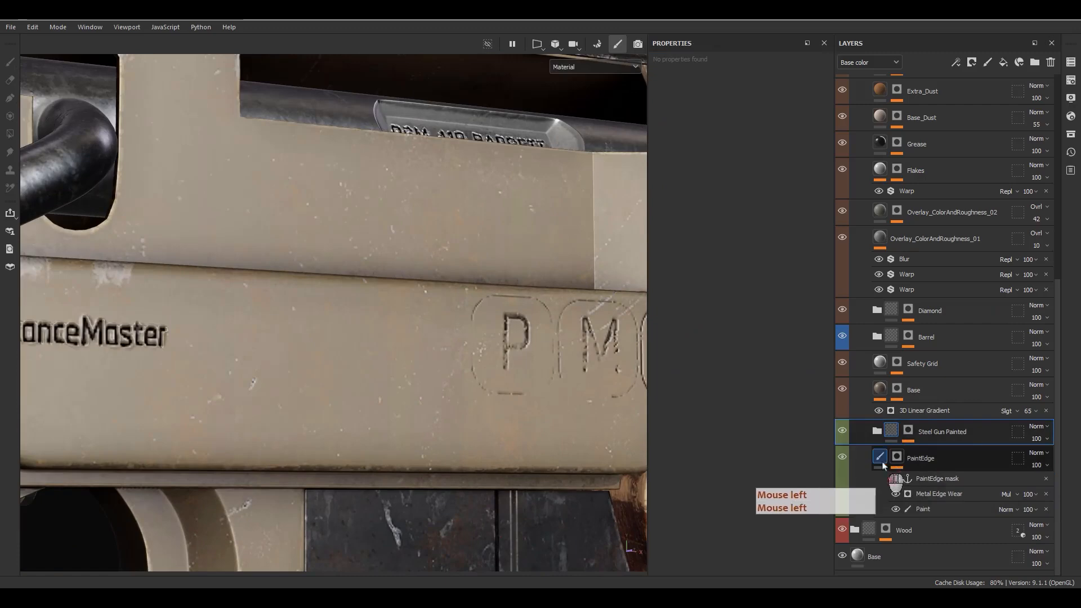
Step: Collapse the Metal folder and frame the scope dial close up
{"action": "left_click", "coordinate": [879, 457]}
{"action": "scroll", "coordinate": [892, 469], "scroll_direction": "up", "scroll_amount": 3}
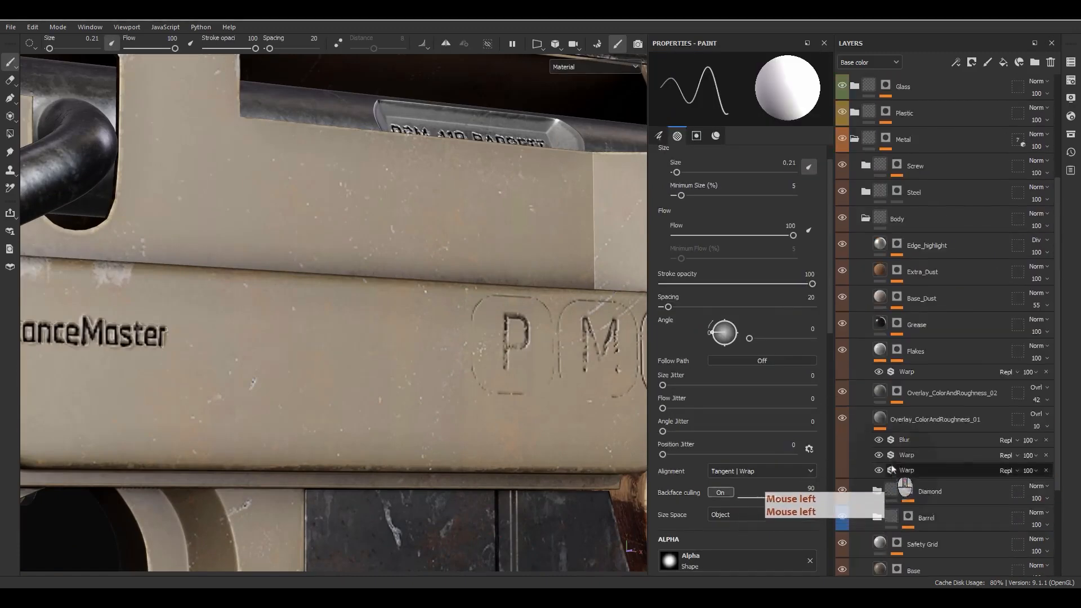
{"action": "scroll", "coordinate": [859, 315], "scroll_direction": "up", "scroll_amount": 3}
{"action": "left_click", "coordinate": [855, 305]}
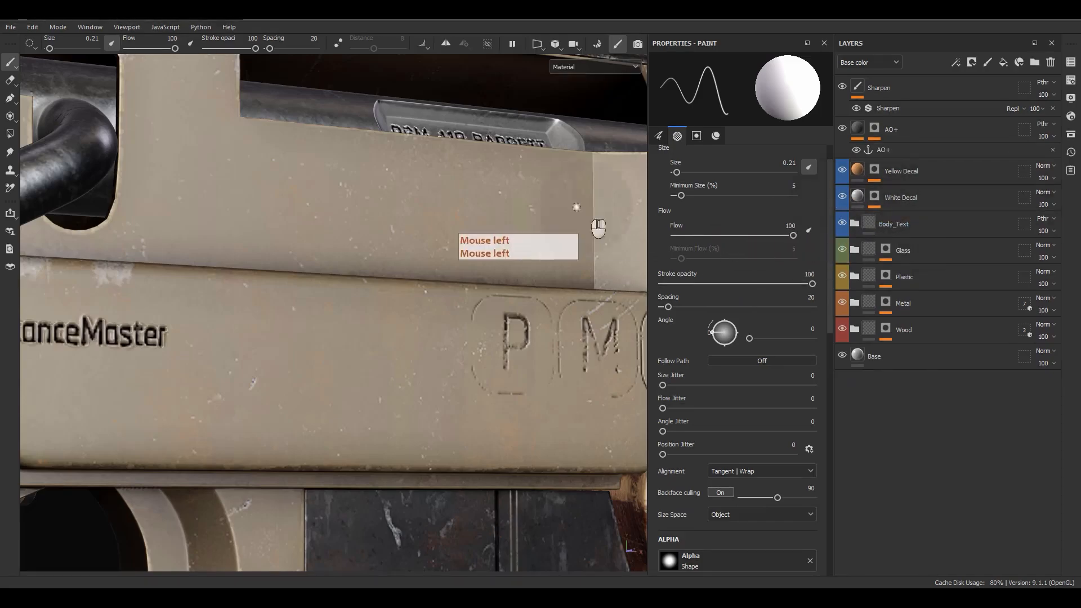
{"action": "middle_click_drag", "start_coordinate": [576, 207], "coordinate": [495, 357], "text": "alt"}
{"action": "right_click_drag", "start_coordinate": [495, 357], "coordinate": [490, 293], "text": "alt"}
{"action": "middle_click_drag", "start_coordinate": [490, 293], "coordinate": [490, 330], "text": "alt"}
{"action": "left_click_drag", "start_coordinate": [490, 330], "coordinate": [532, 429], "text": "alt"}
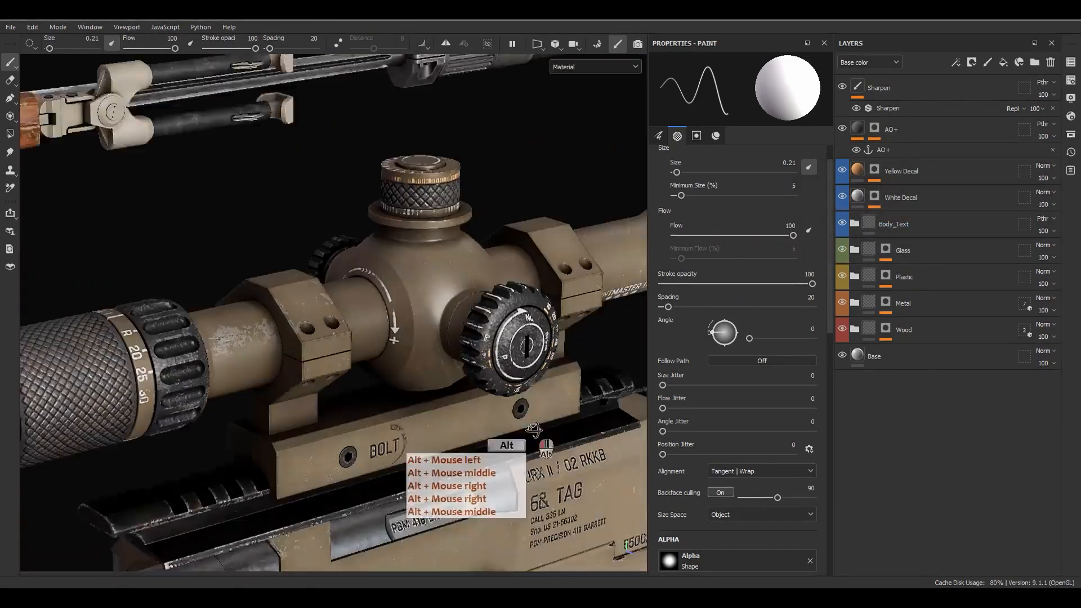
{"action": "middle_click_drag", "start_coordinate": [532, 429], "coordinate": [524, 306], "text": "alt"}
{"action": "right_click_drag", "start_coordinate": [524, 306], "coordinate": [482, 446], "text": "alt"}
{"action": "left_click_drag", "start_coordinate": [482, 446], "coordinate": [518, 309], "text": "alt"}
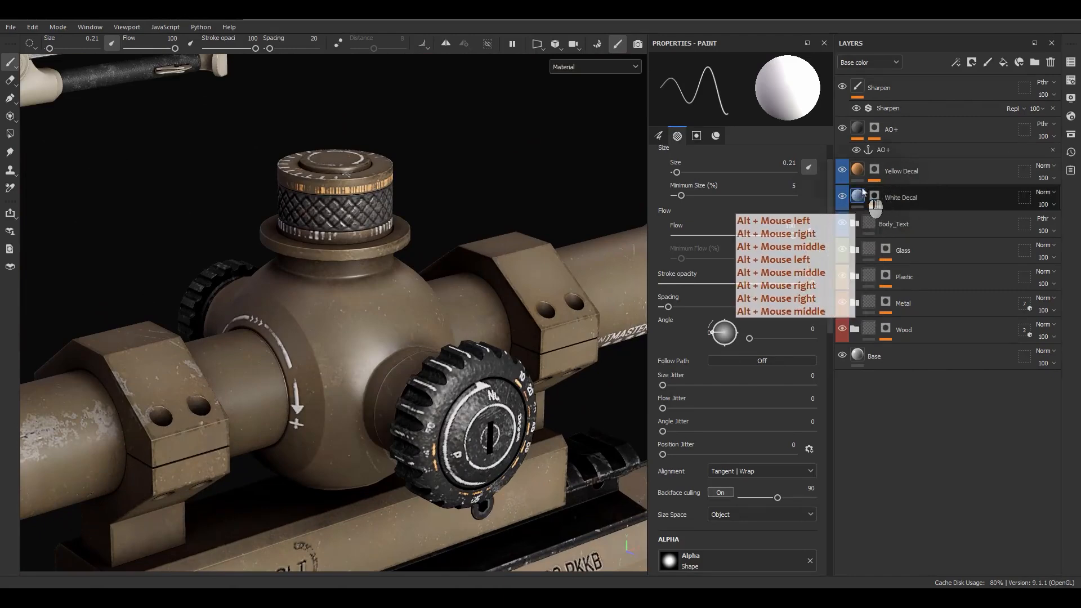
Step: Toggle the Yellow and White Decal layers to compare the scope, then select White Decal
{"action": "left_click", "coordinate": [842, 170]}
{"action": "left_click", "coordinate": [841, 195]}
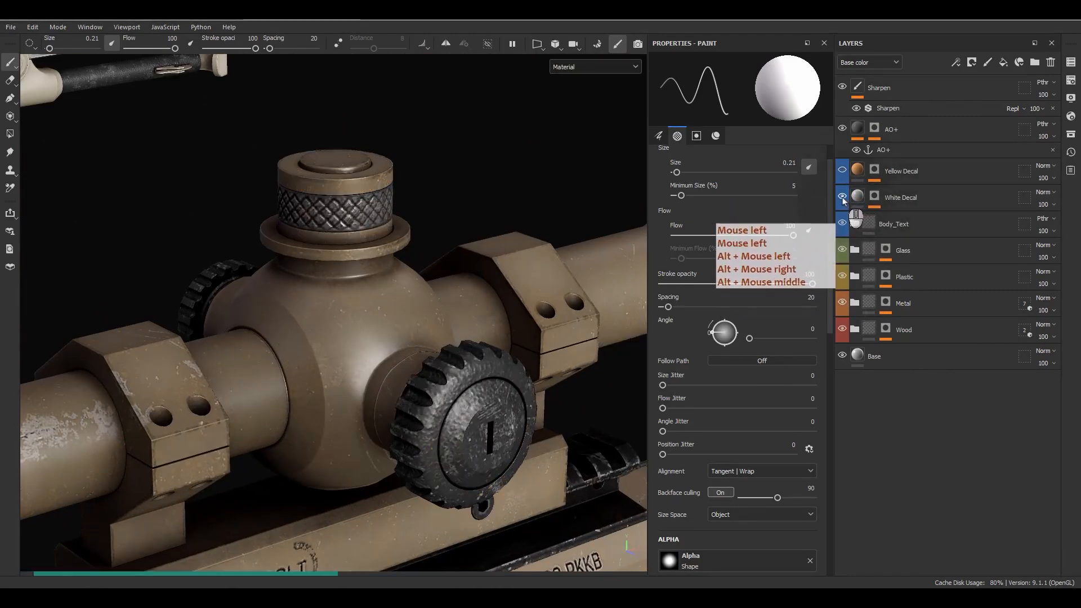
{"action": "left_click", "coordinate": [858, 197]}
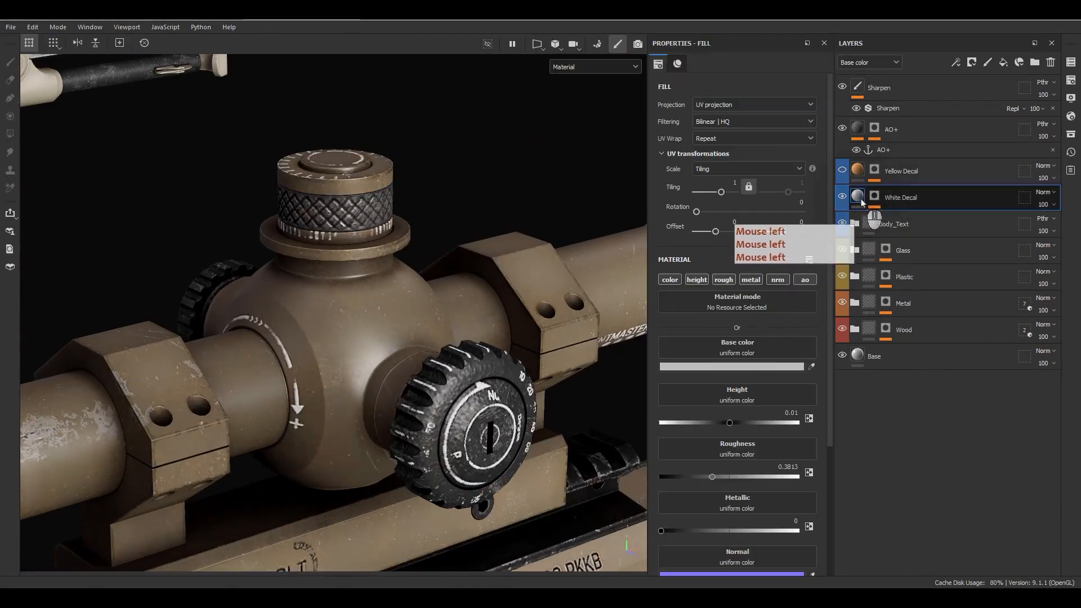
Step: Review White Decal's fill, then Yellow Decal's orange fill (height 0.01, roughness 0.7446), then isolate White Decal's mask
{"action": "left_click", "coordinate": [712, 409]}
{"action": "scroll", "coordinate": [718, 420], "scroll_direction": "down", "scroll_amount": 2}
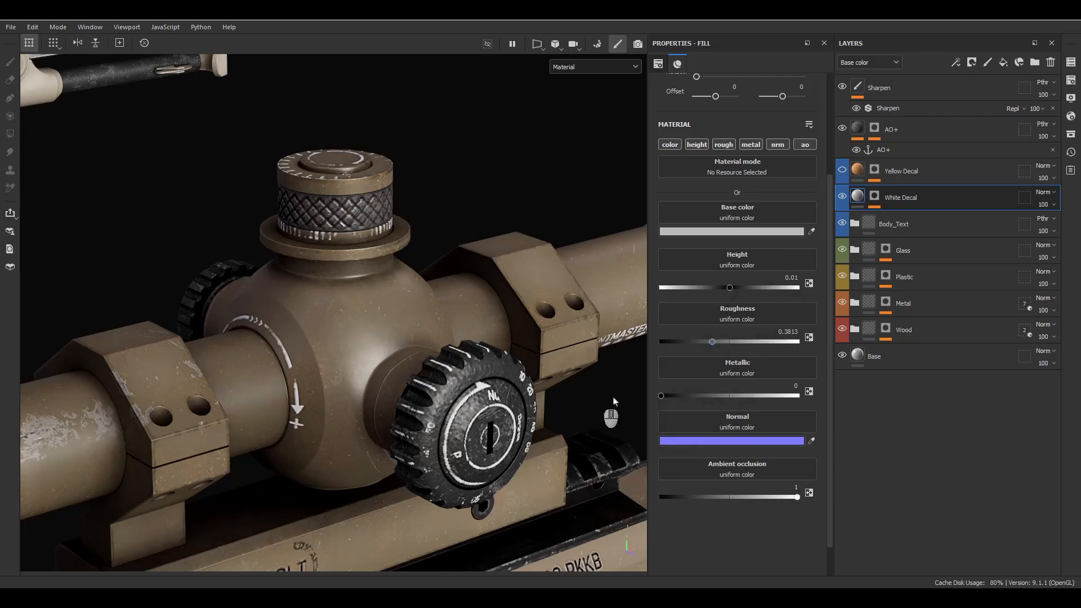
{"action": "left_click", "coordinate": [871, 170]}
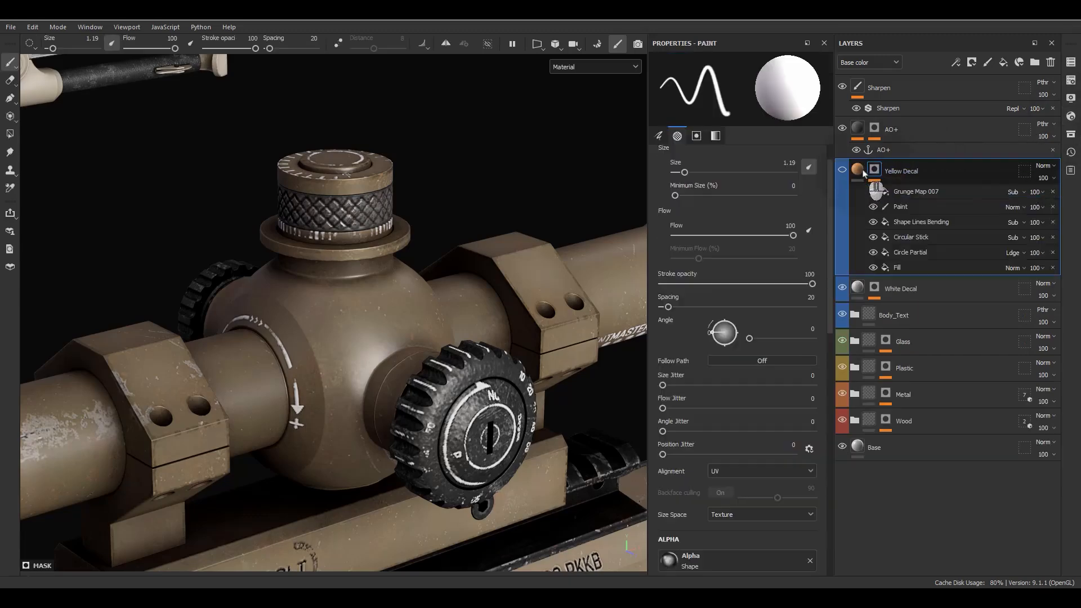
{"action": "left_click", "coordinate": [858, 170]}
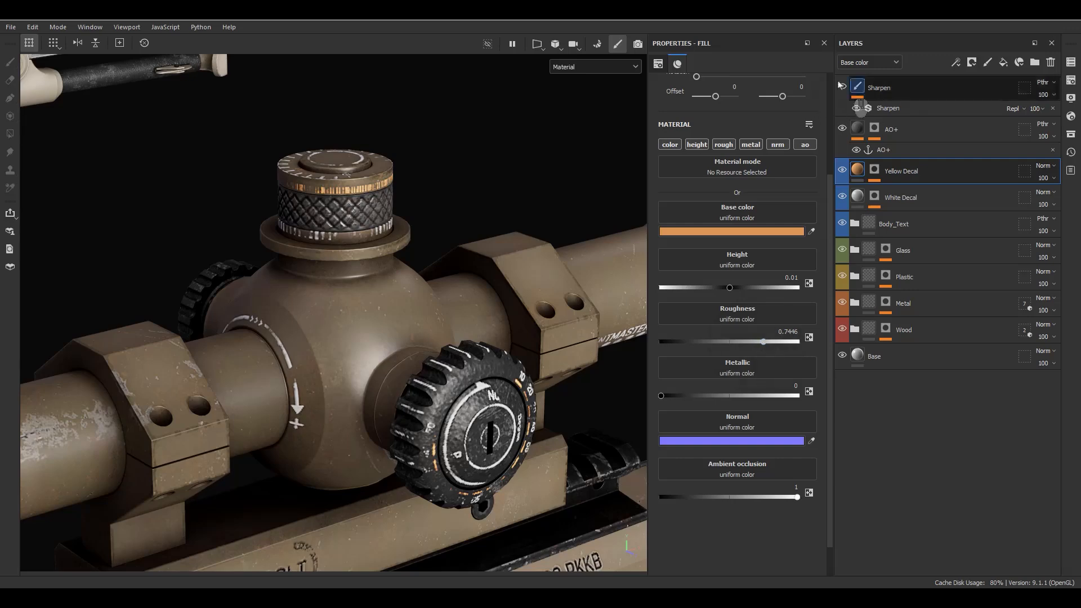
{"action": "left_click_drag", "start_coordinate": [617, 248], "coordinate": [507, 282], "text": "alt"}
{"action": "left_click", "coordinate": [873, 197], "text": "alt"}
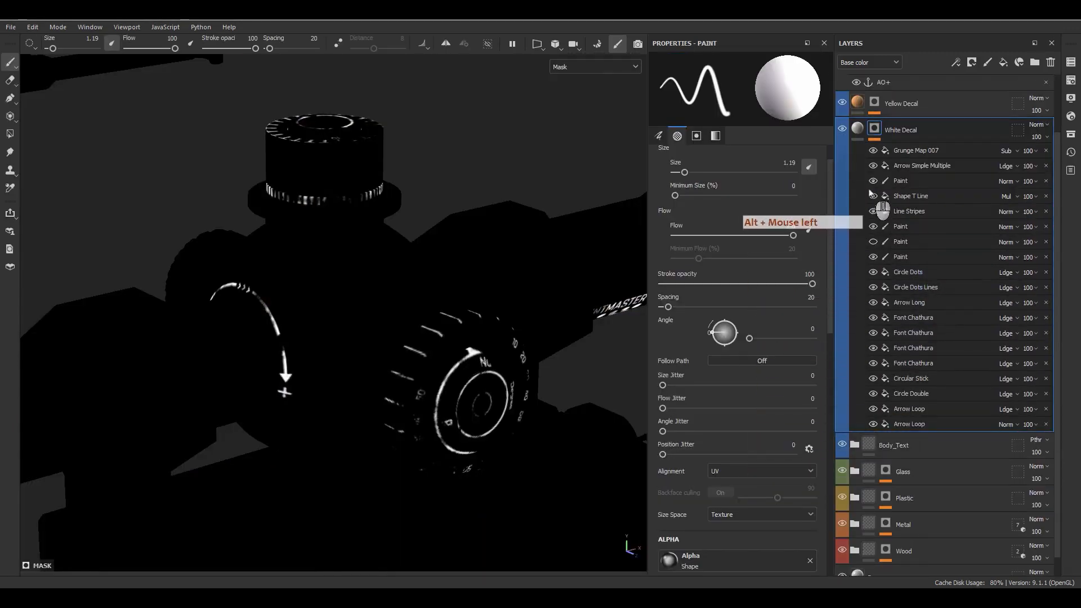
Step: Orbit and zoom onto the scope dial numbers in the isolated White Decal mask
{"action": "mouse_move", "coordinate": [898, 358]}
{"action": "left_mouse_down"}
{"action": "mouse_move", "coordinate": [932, 364]}
{"action": "mouse_move", "coordinate": [918, 405]}
{"action": "mouse_move", "coordinate": [893, 347]}
{"action": "mouse_move", "coordinate": [881, 259]}
{"action": "left_mouse_up"}
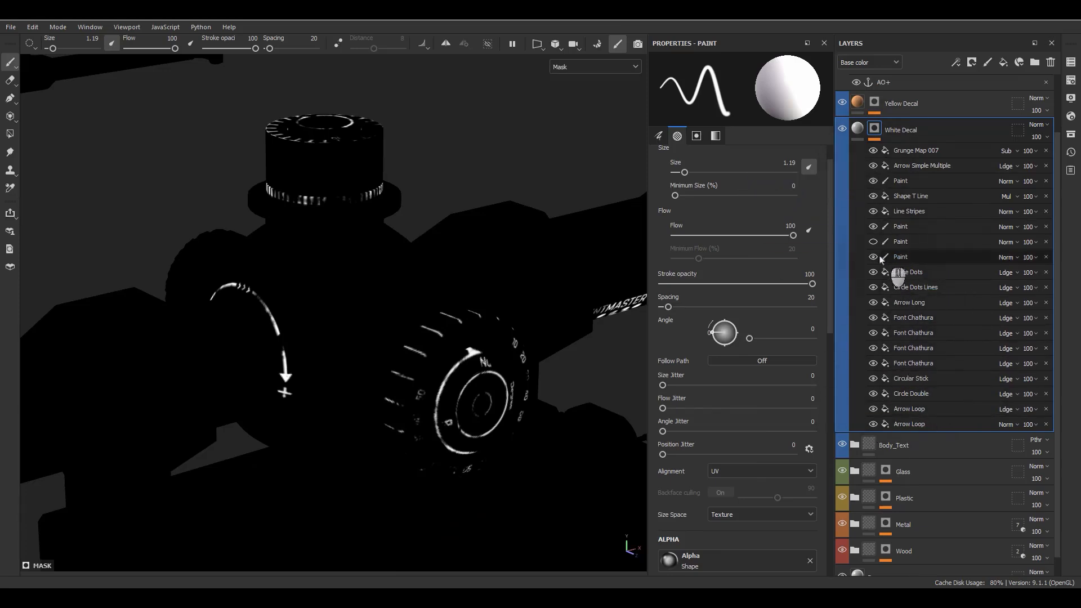
{"action": "left_click_drag", "start_coordinate": [418, 216], "coordinate": [357, 248], "text": "alt"}
{"action": "middle_click_drag", "start_coordinate": [357, 248], "coordinate": [478, 260], "text": "alt"}
{"action": "left_click_drag", "start_coordinate": [478, 261], "coordinate": [425, 205], "text": "alt"}
{"action": "middle_click_drag", "start_coordinate": [425, 205], "coordinate": [386, 253], "text": "alt"}
{"action": "left_click_drag", "start_coordinate": [386, 253], "coordinate": [362, 253], "text": "alt"}
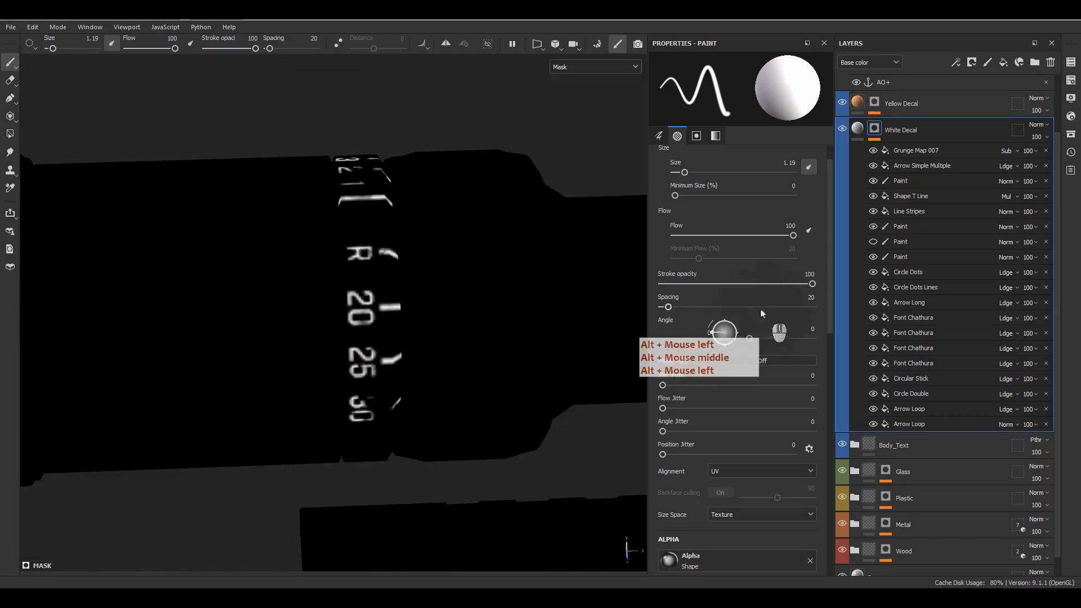
Step: Hide the Paint effect drawing the dial markings, then return to White Decal's fill
{"action": "left_click", "coordinate": [899, 227]}
{"action": "left_click", "coordinate": [873, 226]}
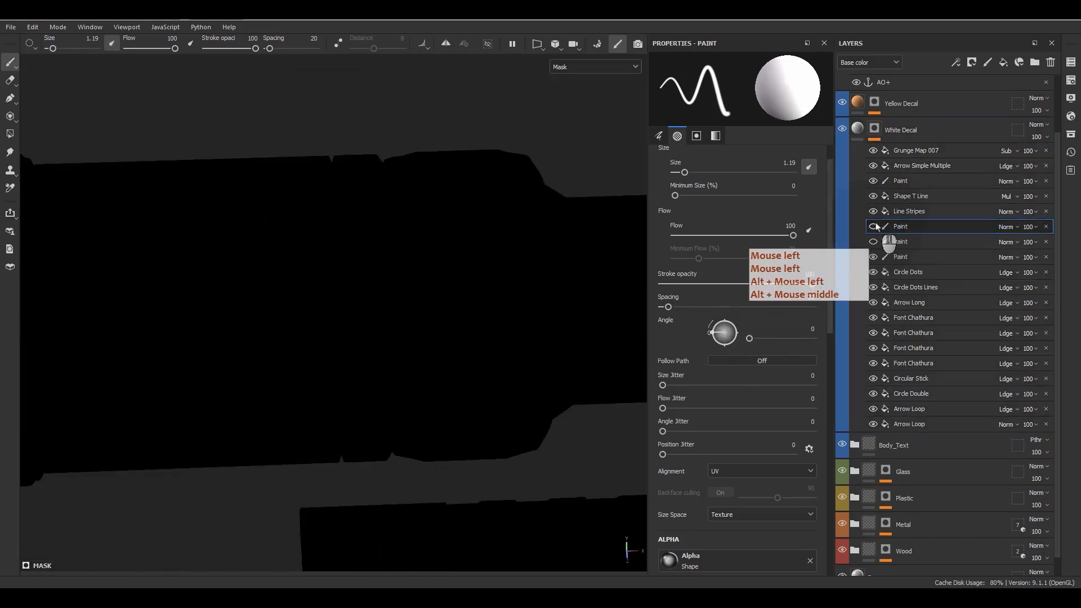
{"action": "left_click", "coordinate": [873, 226]}
{"action": "left_click", "coordinate": [873, 227]}
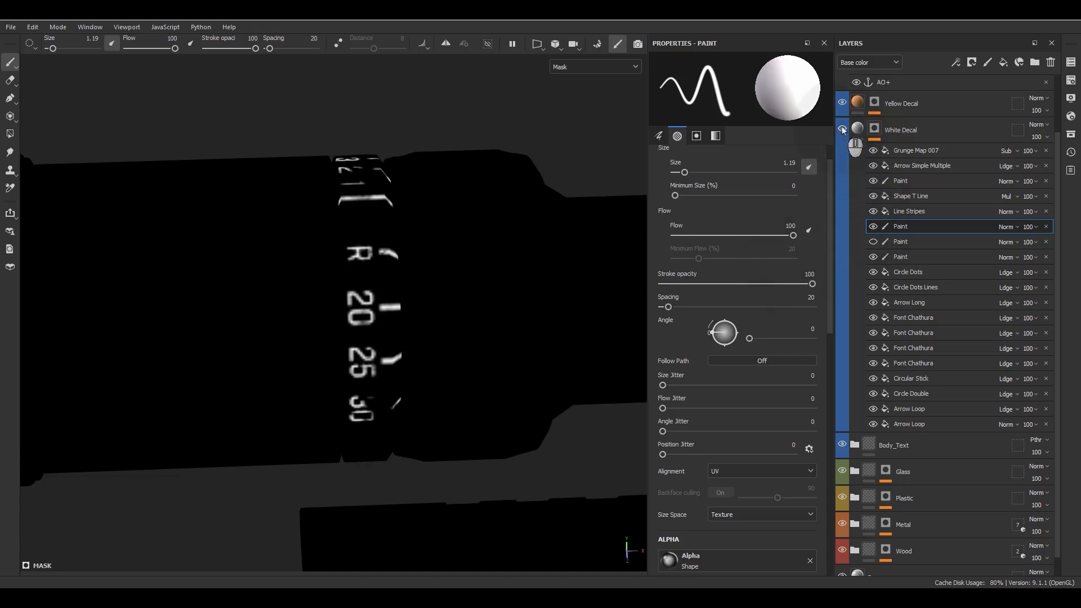
{"action": "left_click", "coordinate": [874, 129], "text": "alt"}
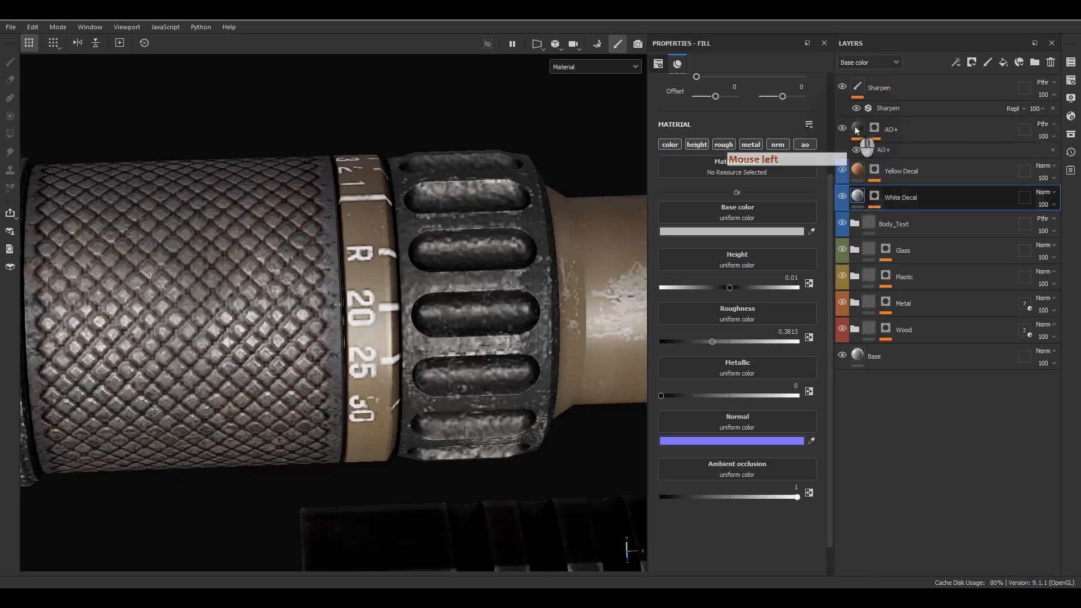
Step: Isolate the Yellow Decal mask, hide its effects and inspect the Fill effect on the scope
{"action": "left_click", "coordinate": [874, 170], "text": "alt"}
{"action": "left_click_drag", "start_coordinate": [527, 253], "coordinate": [517, 275], "text": "alt"}
{"action": "middle_click_drag", "start_coordinate": [516, 275], "coordinate": [330, 291], "text": "alt"}
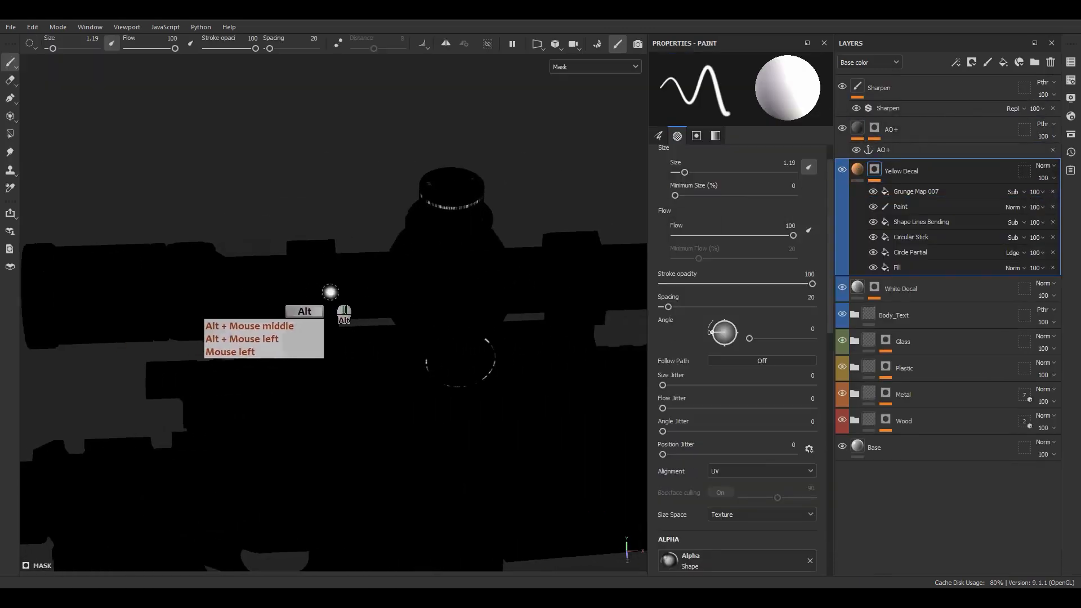
{"action": "left_click_drag", "start_coordinate": [331, 291], "coordinate": [563, 272], "text": "alt"}
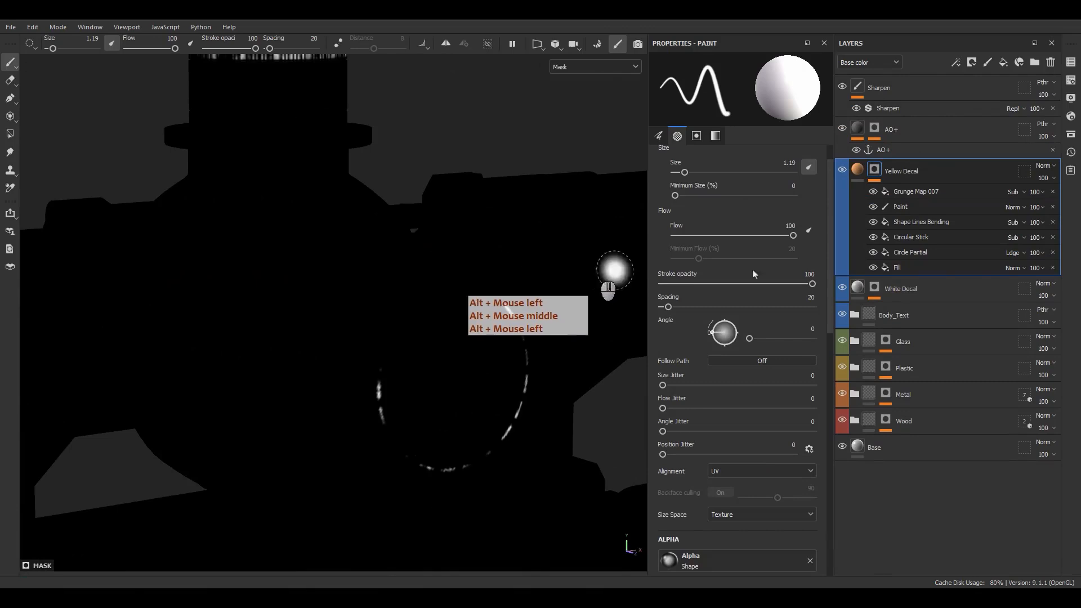
{"action": "left_click_drag", "start_coordinate": [873, 191], "coordinate": [888, 284]}
{"action": "left_click", "coordinate": [887, 273]}
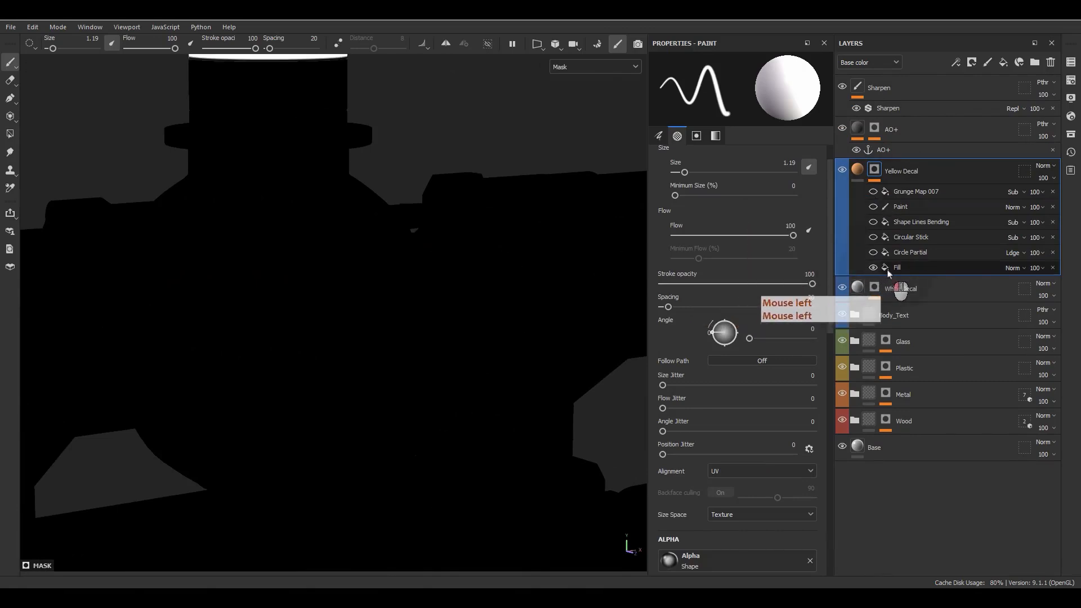
{"action": "left_click", "coordinate": [887, 273]}
{"action": "middle_click_drag", "start_coordinate": [159, 150], "coordinate": [326, 279], "text": "alt"}
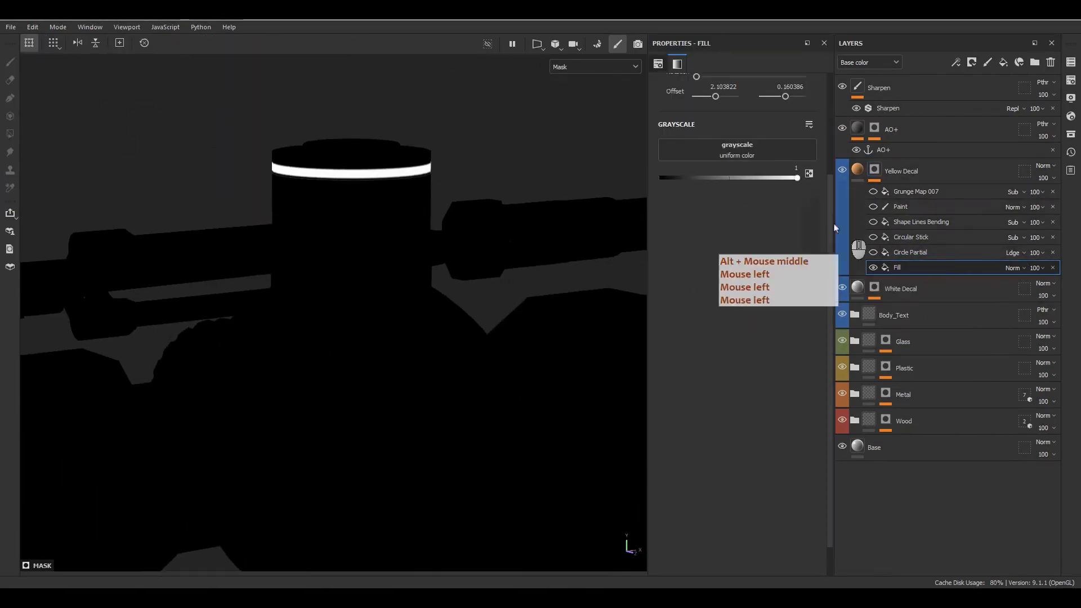
{"action": "scroll", "coordinate": [771, 276], "scroll_direction": "up", "scroll_amount": 5}
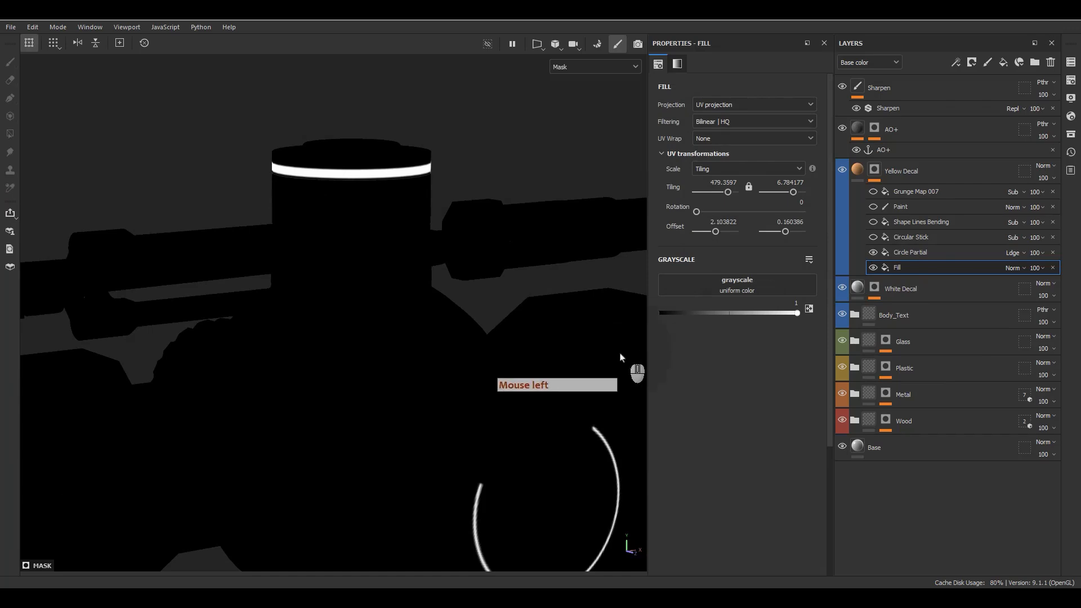
{"action": "scroll", "coordinate": [619, 360], "scroll_direction": "down", "scroll_amount": 3}
{"action": "middle_click_drag", "start_coordinate": [588, 423], "coordinate": [529, 439], "text": "alt"}
{"action": "left_click_drag", "start_coordinate": [529, 439], "coordinate": [478, 429], "text": "alt"}
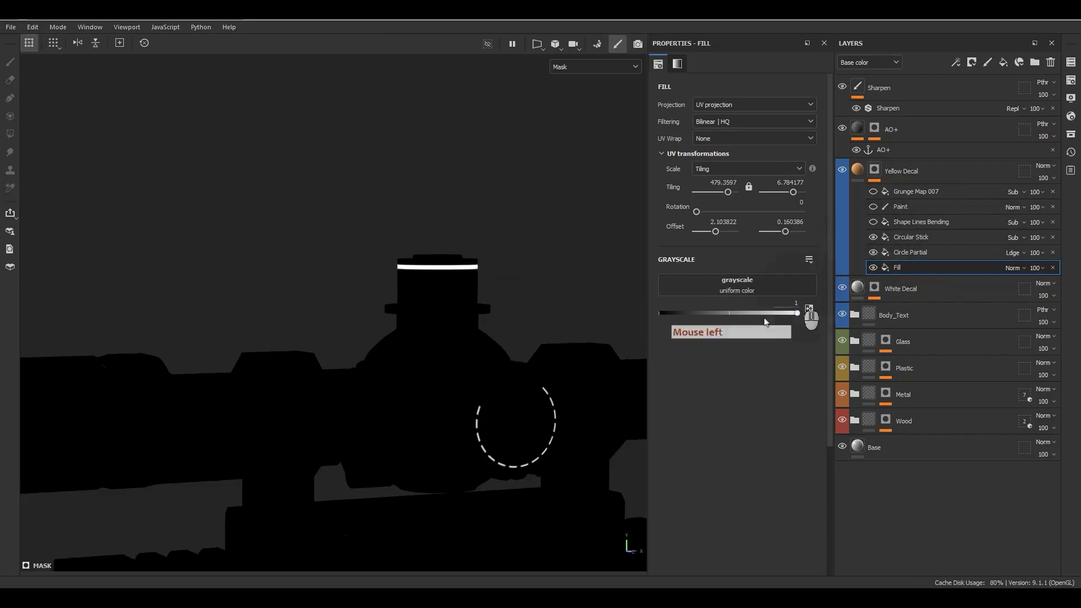
{"action": "scroll", "coordinate": [582, 439], "scroll_direction": "up", "scroll_amount": 5}
{"action": "middle_click_drag", "start_coordinate": [437, 492], "coordinate": [749, 333], "text": "alt"}
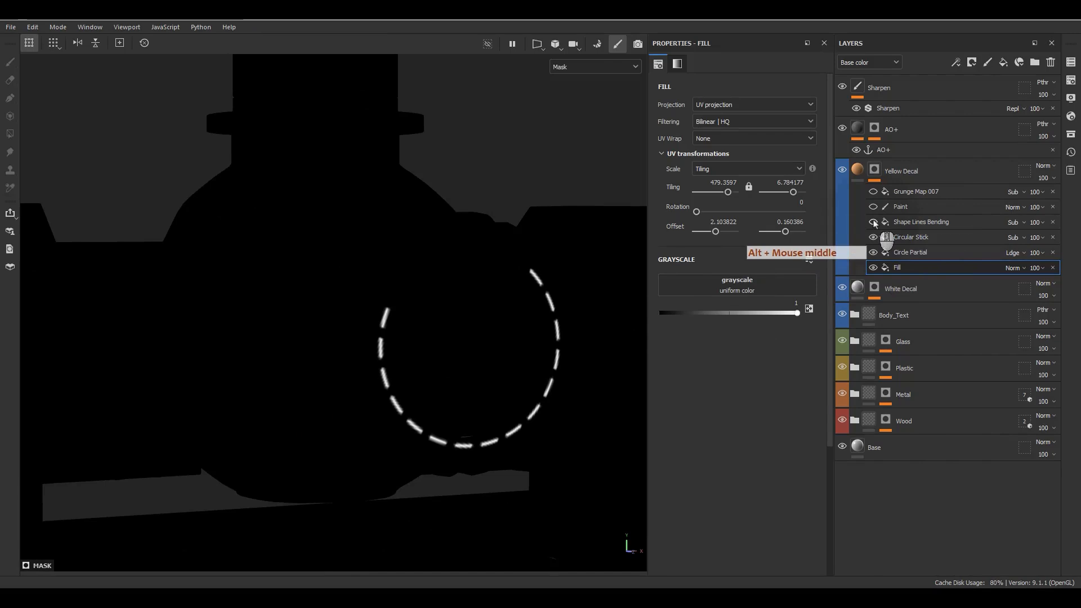
Step: Inspect Shape Lines Bending, toggling it off and on to compare the scope's dashed ring
{"action": "left_click", "coordinate": [900, 221]}
{"action": "scroll", "coordinate": [401, 256], "scroll_direction": "down", "scroll_amount": 3}
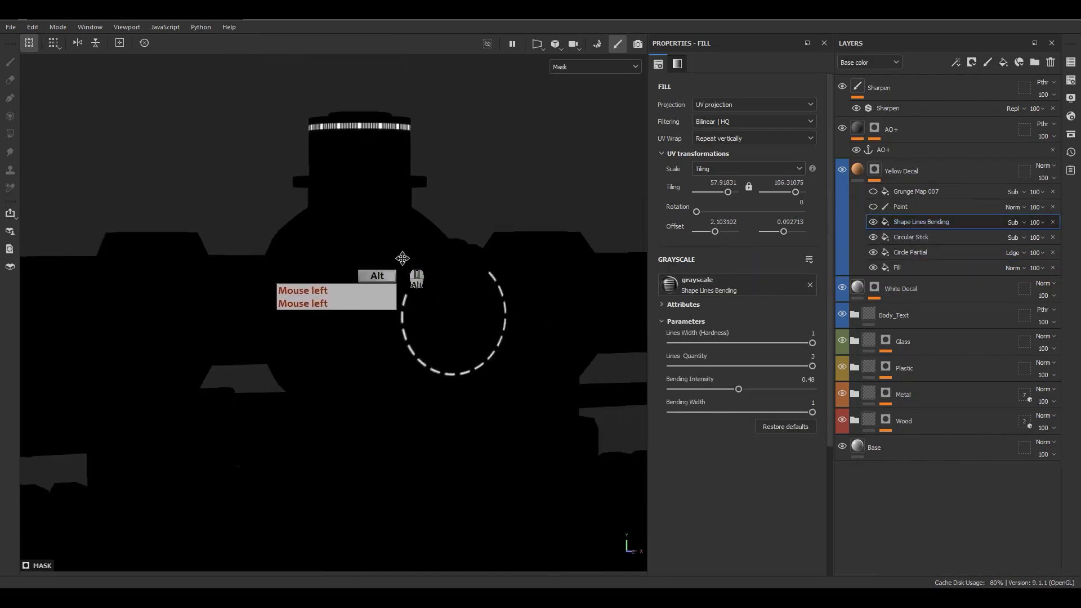
{"action": "middle_click_drag", "start_coordinate": [403, 253], "coordinate": [387, 291], "text": "alt"}
{"action": "scroll", "coordinate": [374, 214], "scroll_direction": "up", "scroll_amount": 5}
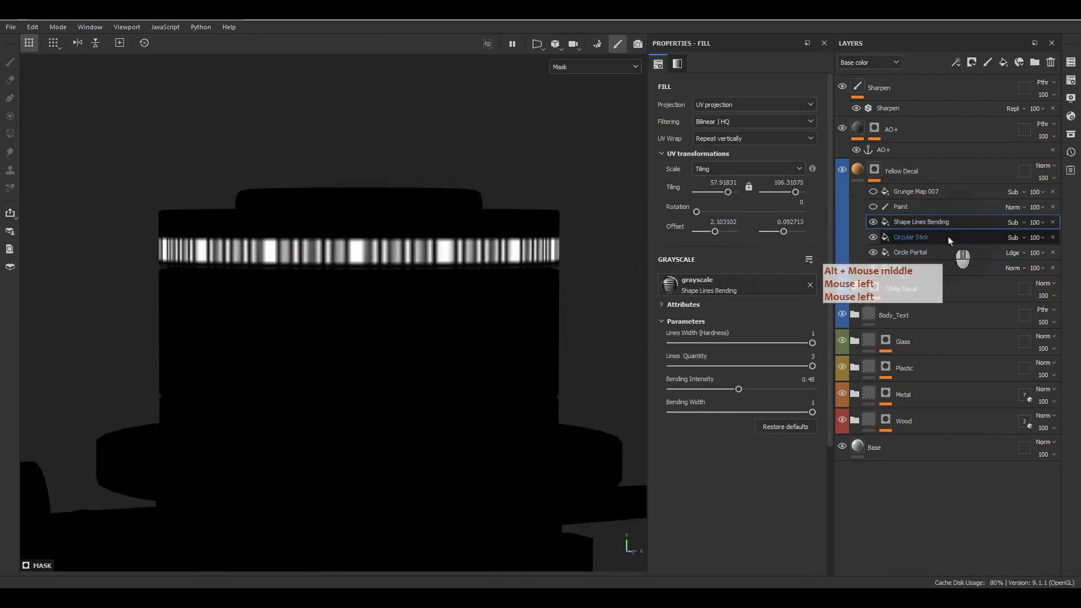
{"action": "left_click_drag", "start_coordinate": [367, 271], "coordinate": [525, 299], "text": "alt"}
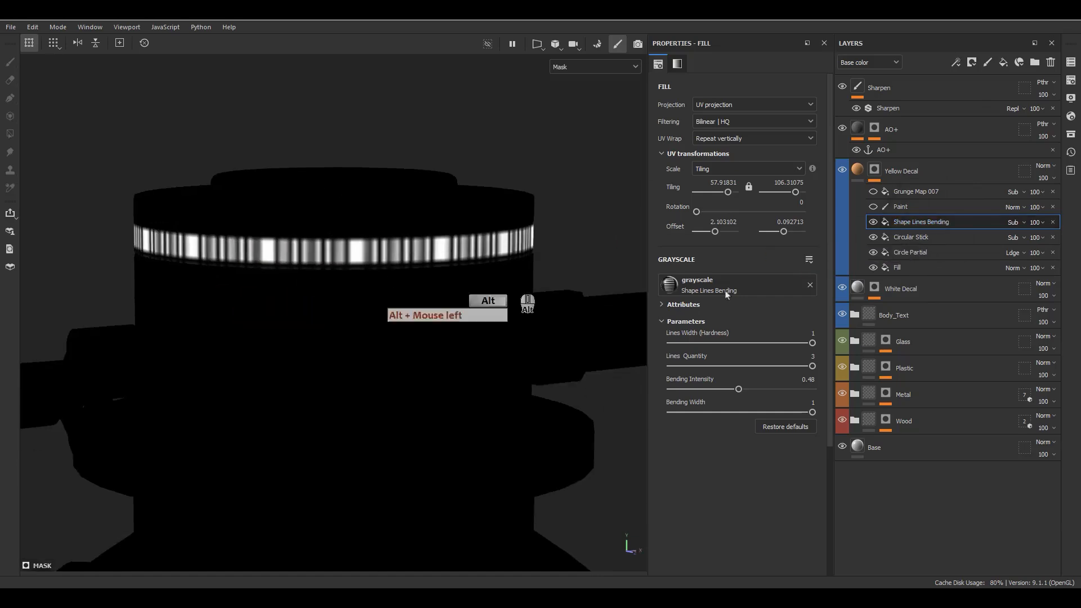
{"action": "left_click", "coordinate": [873, 222]}
{"action": "left_click", "coordinate": [873, 222]}
{"action": "left_click", "coordinate": [873, 221]}
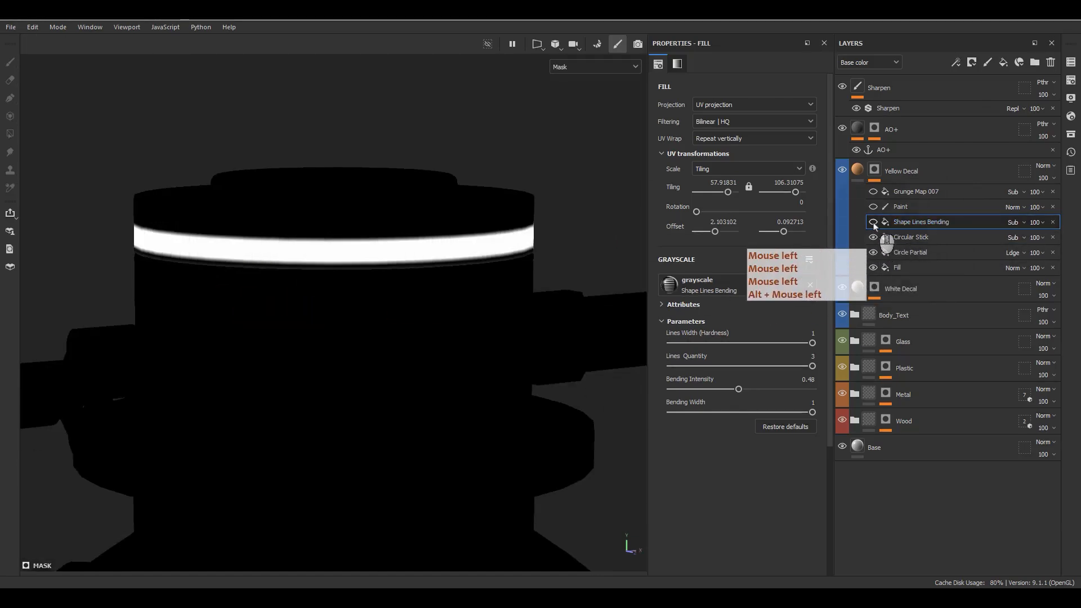
{"action": "left_click", "coordinate": [873, 222]}
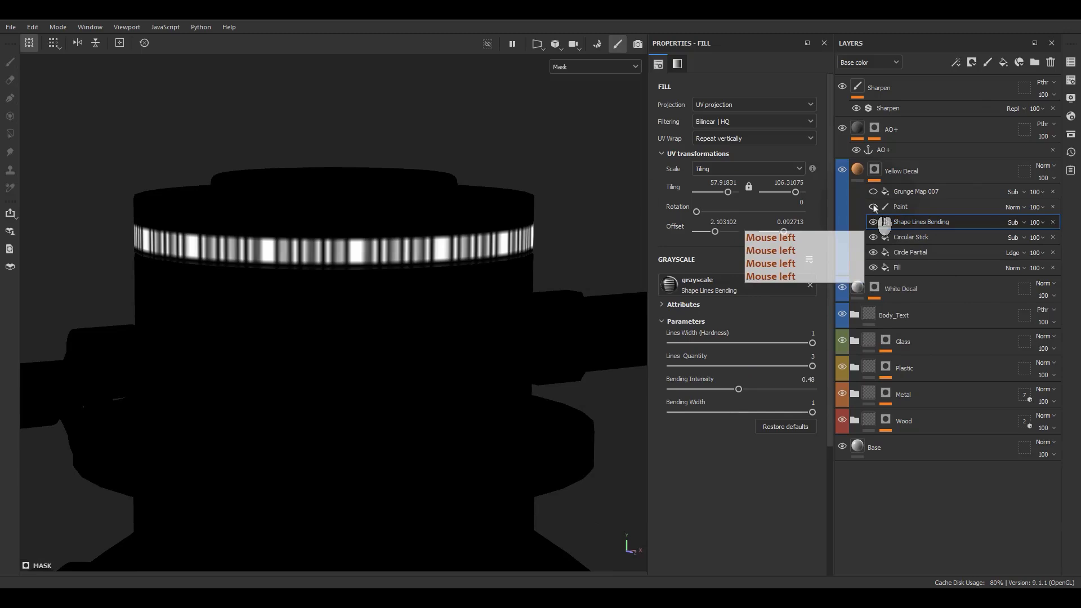
Step: Frame the whole scope, review Grunge Map 007's parameters, then return to Yellow Decal's material view
{"action": "left_click_drag", "start_coordinate": [434, 261], "coordinate": [482, 309], "text": "alt"}
{"action": "right_click_drag", "start_coordinate": [483, 309], "coordinate": [450, 338], "text": "alt"}
{"action": "middle_click_drag", "start_coordinate": [450, 338], "coordinate": [415, 362], "text": "alt"}
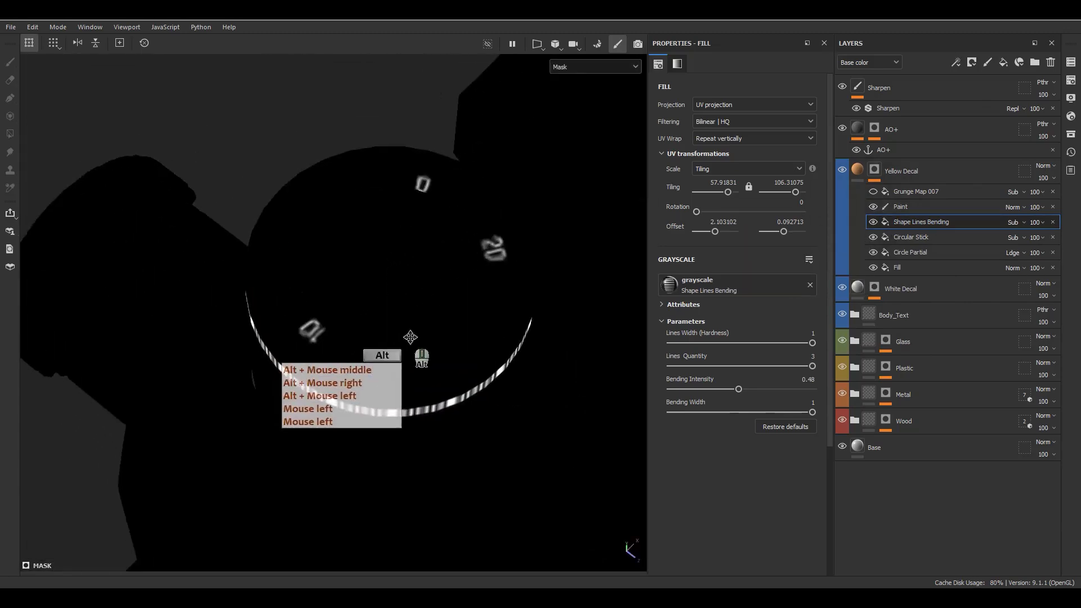
{"action": "right_click_drag", "start_coordinate": [415, 362], "coordinate": [455, 359], "text": "alt"}
{"action": "left_click_drag", "start_coordinate": [454, 359], "coordinate": [522, 166], "text": "alt"}
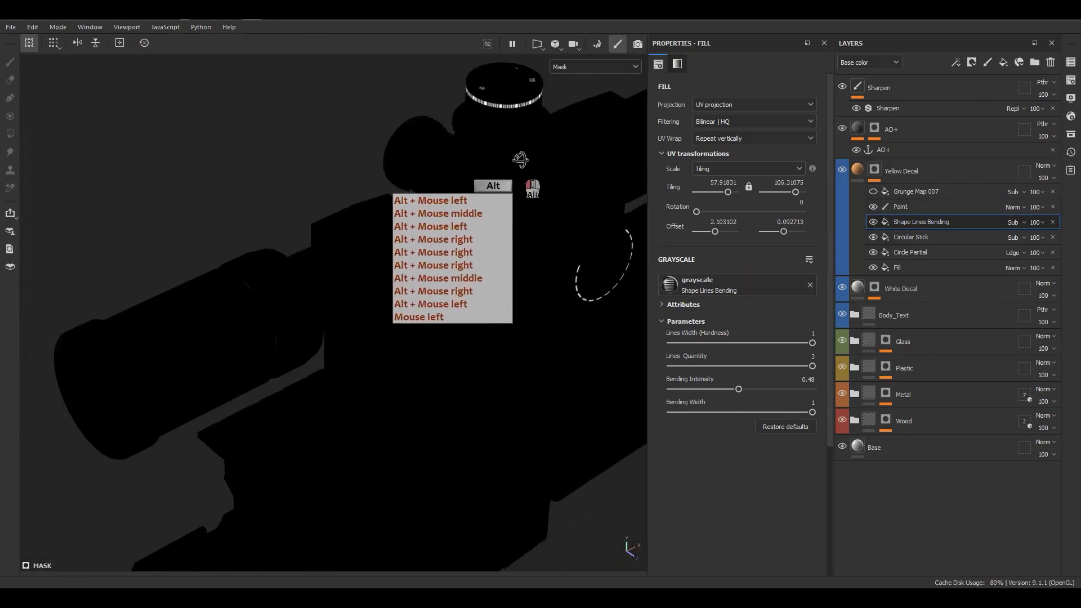
{"action": "middle_click_drag", "start_coordinate": [522, 166], "coordinate": [507, 163], "text": "alt"}
{"action": "left_click_drag", "start_coordinate": [506, 163], "coordinate": [497, 162], "text": "alt"}
{"action": "middle_click_drag", "start_coordinate": [497, 161], "coordinate": [459, 248], "text": "alt"}
{"action": "left_click", "coordinate": [874, 192]}
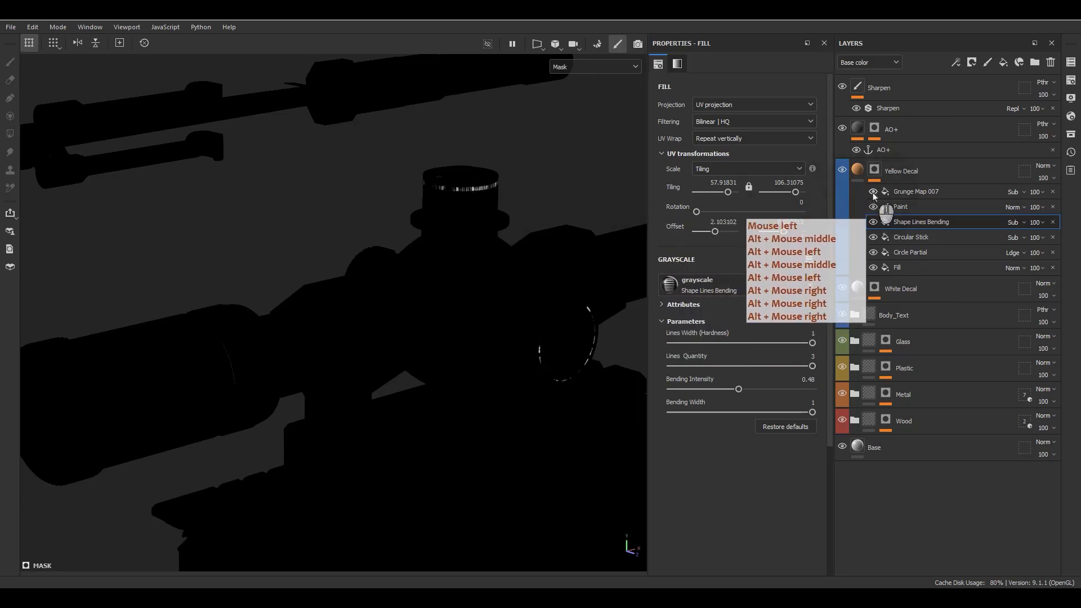
{"action": "left_click", "coordinate": [918, 193]}
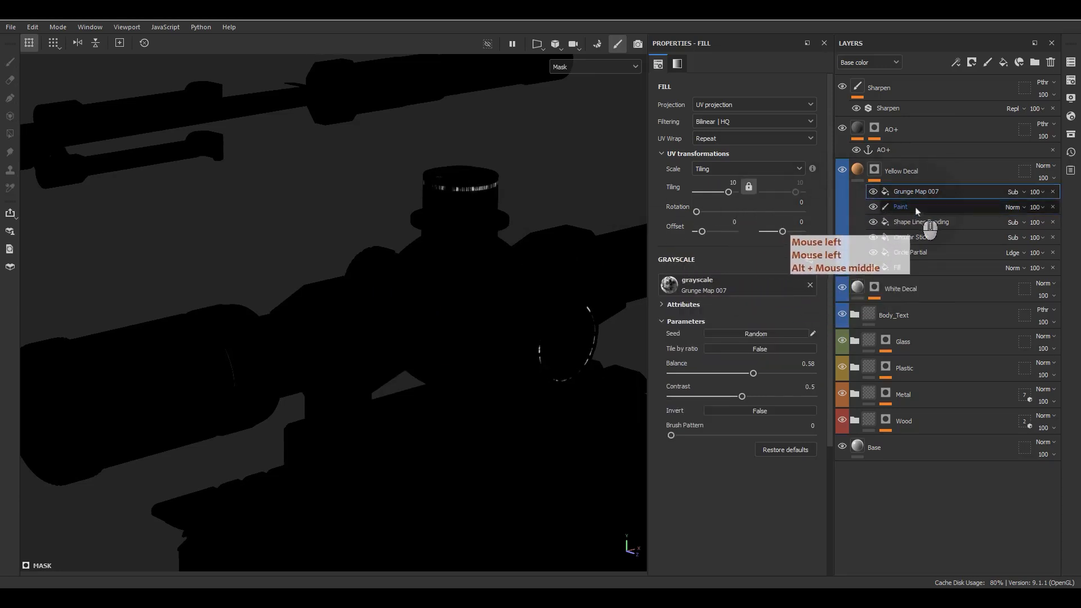
{"action": "left_click", "coordinate": [1016, 201]}
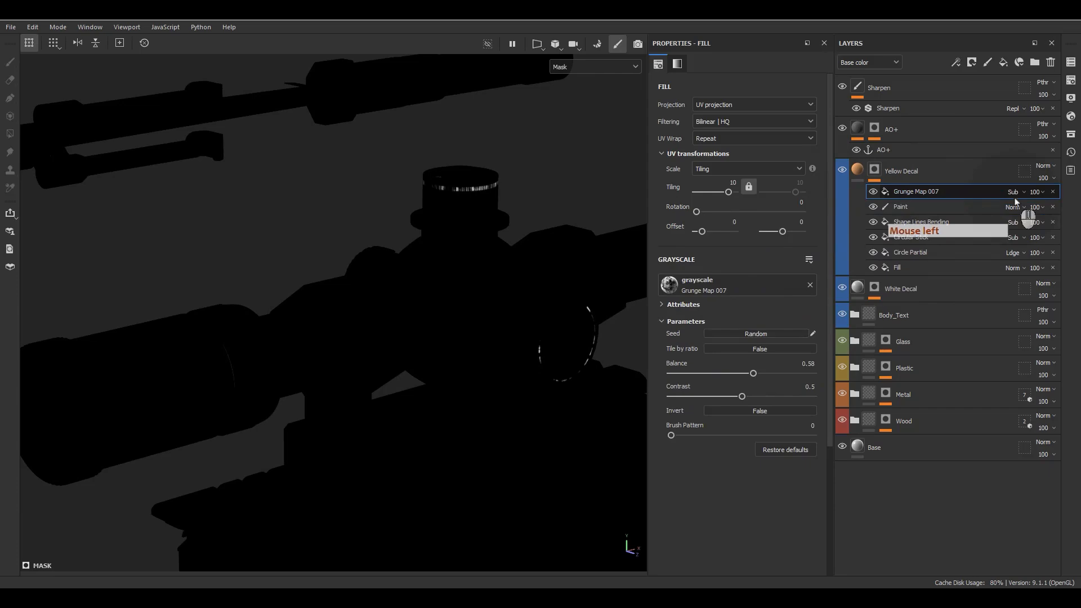
{"action": "left_click", "coordinate": [861, 170]}
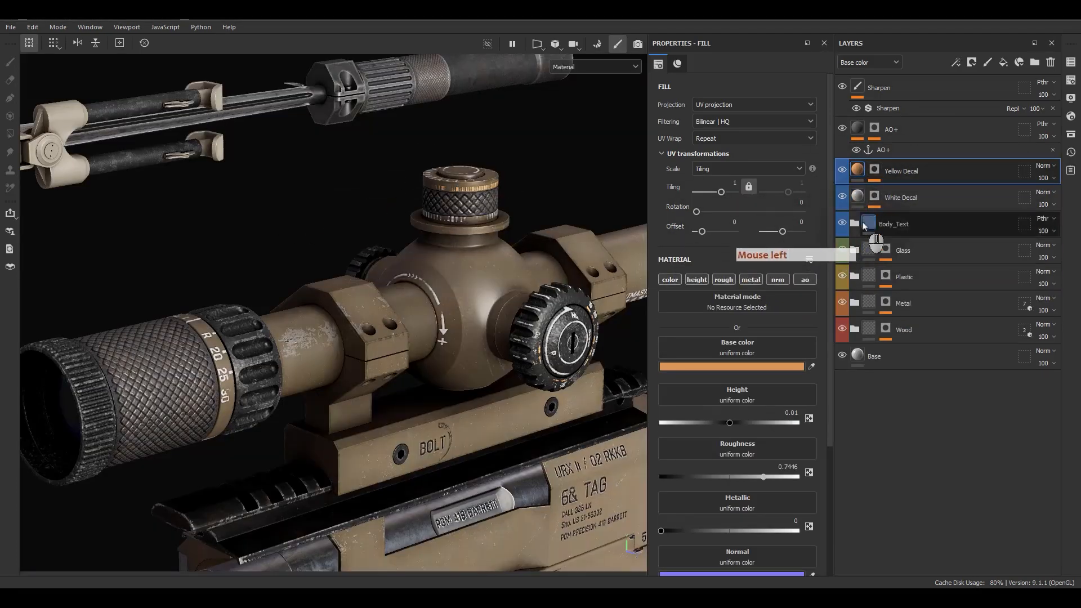
Step: Zoom in on the receiver text, expand the Body_Text group and select BaseText
{"action": "middle_click_drag", "start_coordinate": [498, 297], "coordinate": [415, 362], "text": "alt"}
{"action": "left_click_drag", "start_coordinate": [415, 362], "coordinate": [298, 388], "text": "alt"}
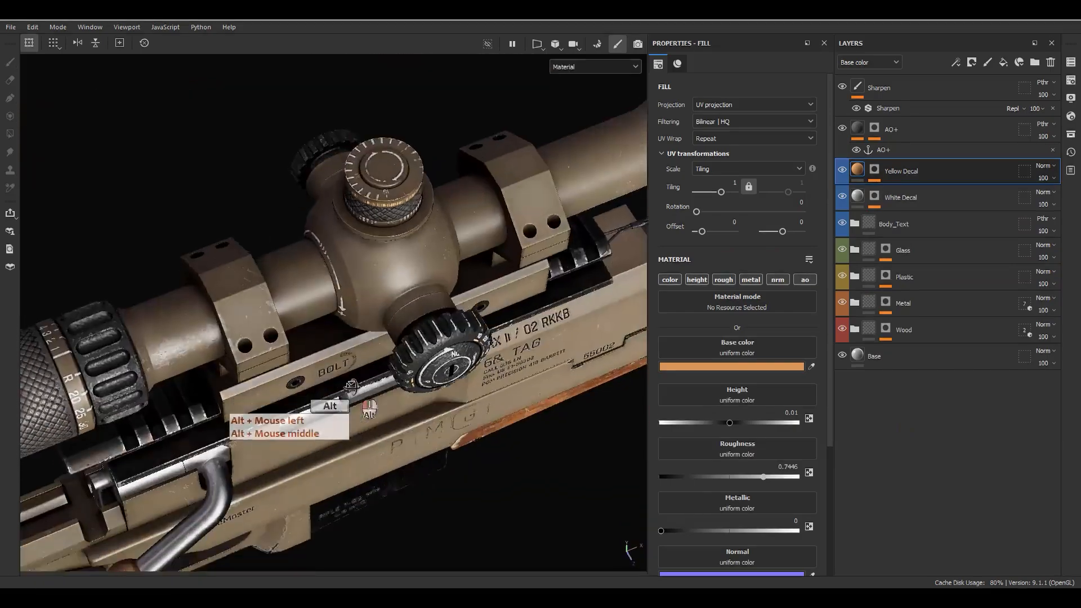
{"action": "right_click_drag", "start_coordinate": [298, 388], "coordinate": [277, 367], "text": "alt"}
{"action": "left_click_drag", "start_coordinate": [277, 366], "coordinate": [345, 394], "text": "alt"}
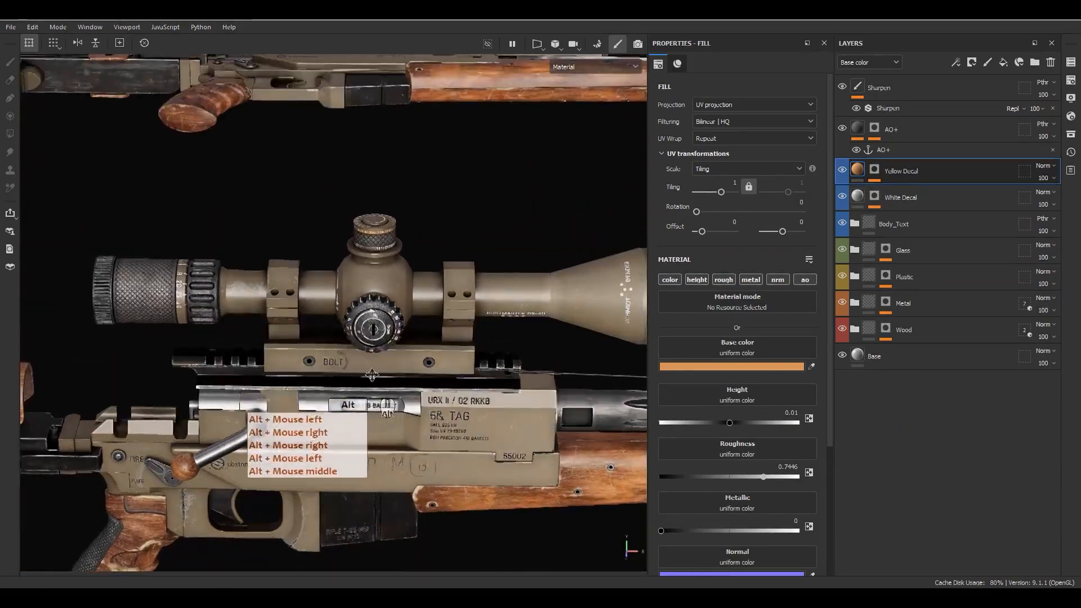
{"action": "middle_click_drag", "start_coordinate": [345, 393], "coordinate": [403, 332], "text": "alt"}
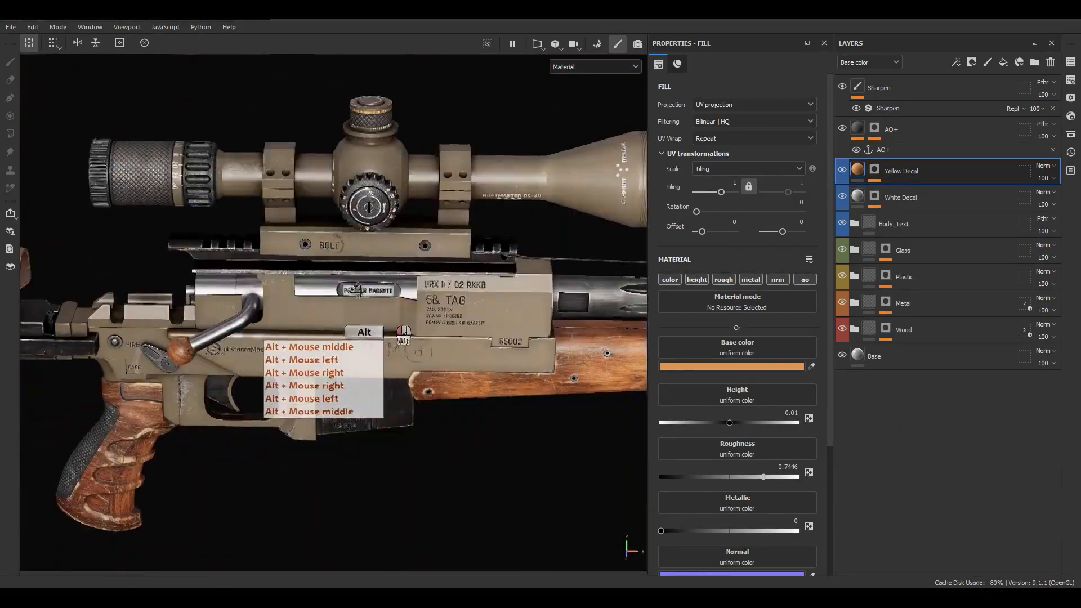
{"action": "left_click_drag", "start_coordinate": [403, 332], "coordinate": [419, 304], "text": "alt"}
{"action": "scroll", "coordinate": [419, 304], "scroll_direction": "up", "scroll_amount": 5}
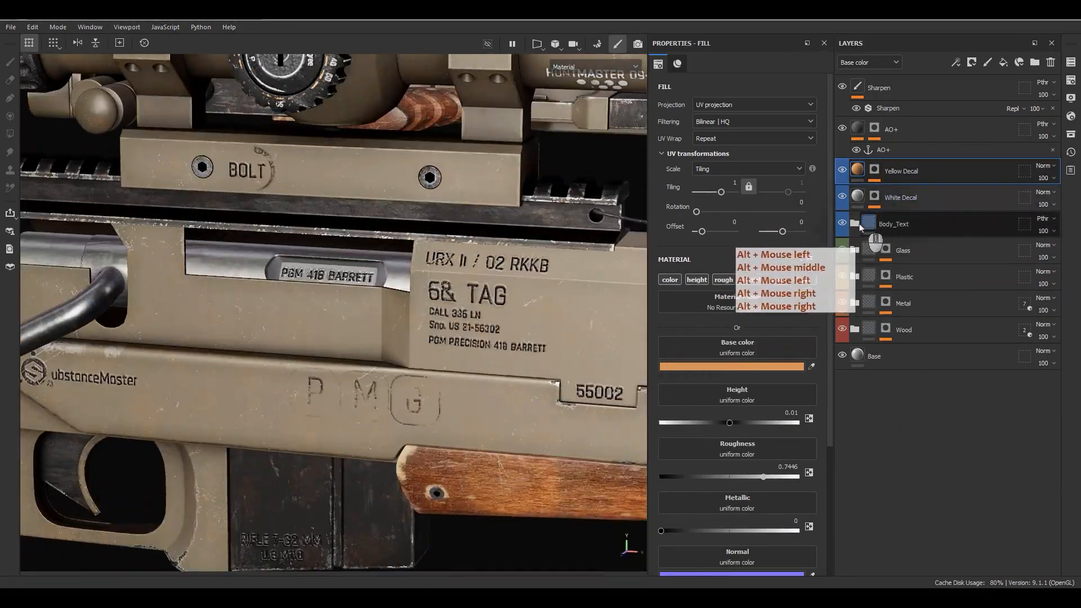
{"action": "left_click", "coordinate": [854, 224]}
{"action": "left_click", "coordinate": [869, 277]}
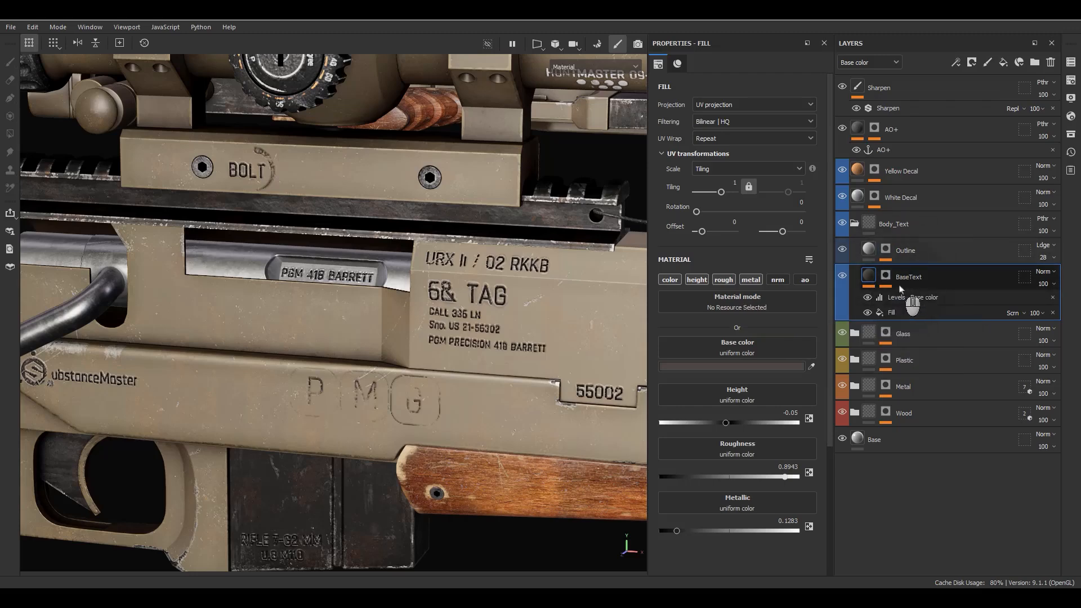
Step: Compare Outline's material (height 0.0792, roughness 0.6377) with BaseText's, then isolate BaseText's mask
{"action": "left_click", "coordinate": [897, 253]}
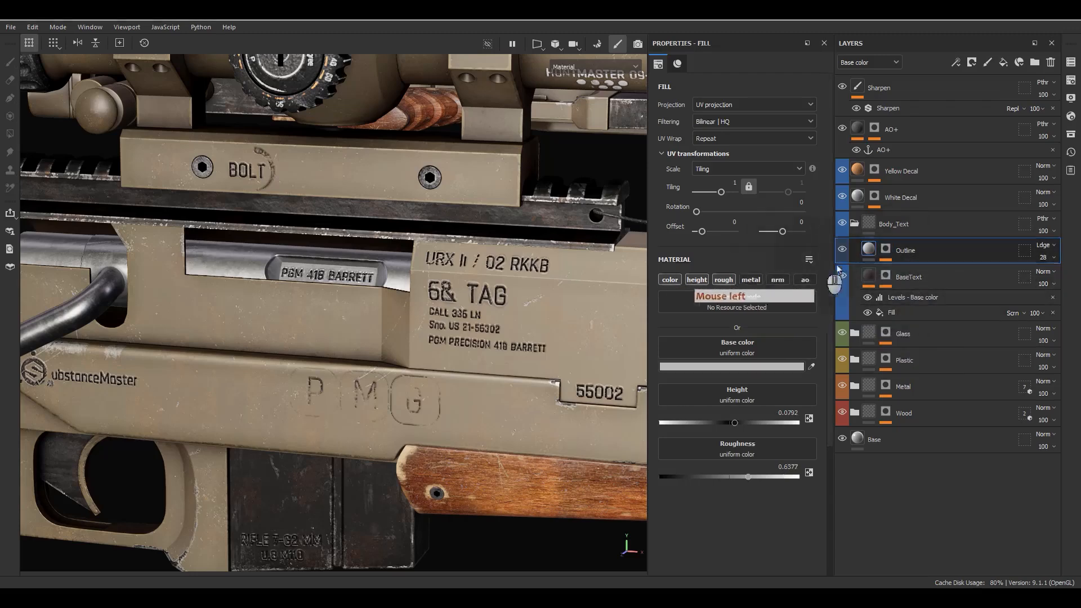
{"action": "left_click", "coordinate": [891, 275]}
{"action": "left_click", "coordinate": [871, 275]}
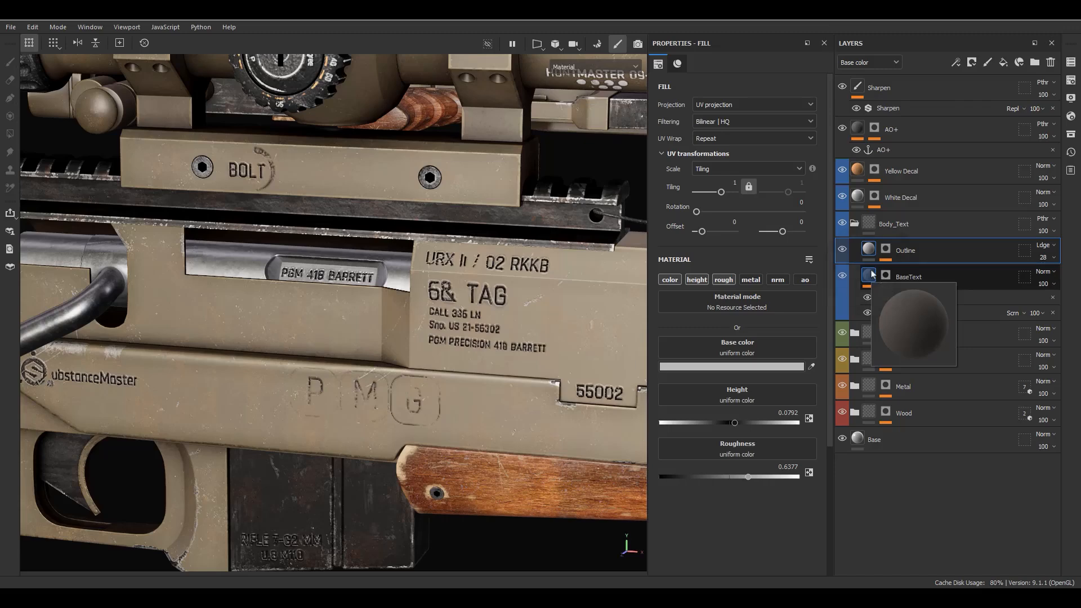
{"action": "left_click", "coordinate": [886, 275], "text": "alt"}
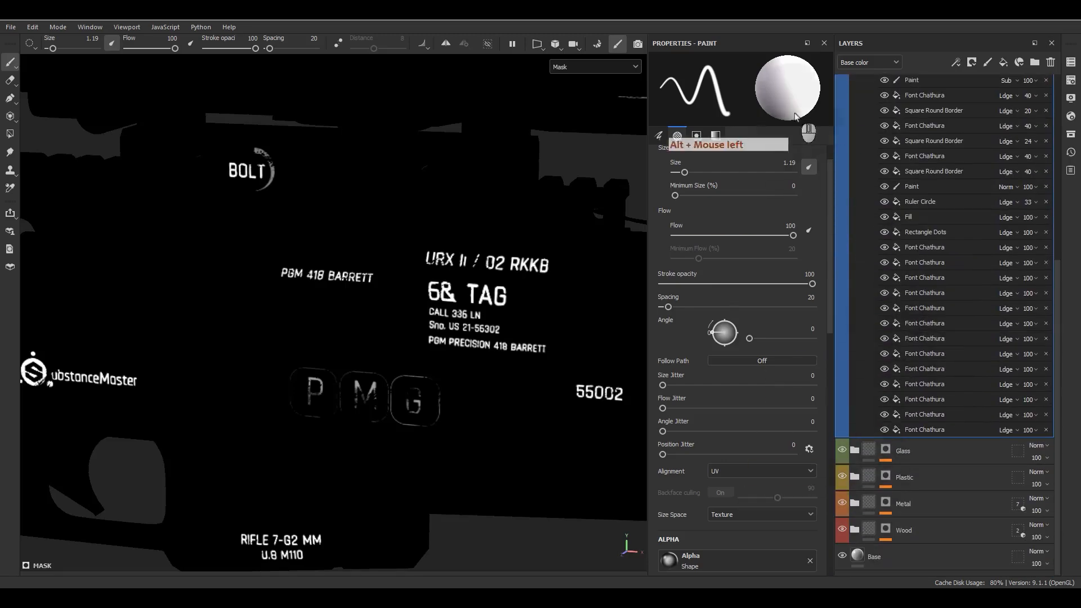
Step: Isolate the Outline layer's mask and inspect its fill, blur, Levels and warp effects
{"action": "left_click_drag", "start_coordinate": [591, 315], "coordinate": [195, 456], "text": "alt"}
{"action": "left_click", "coordinate": [109, 315], "text": "alt"}
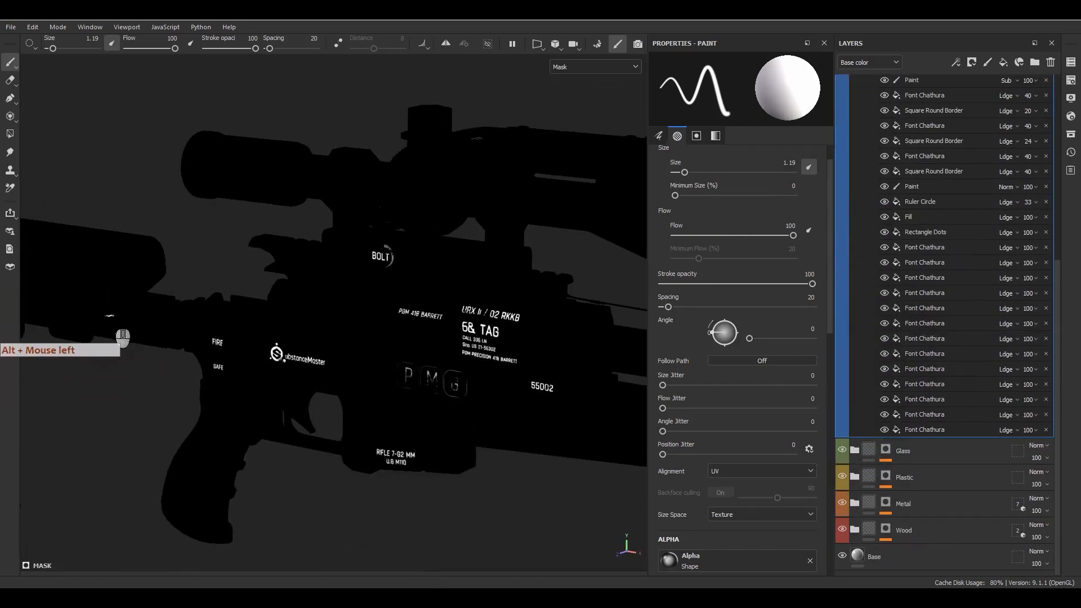
{"action": "scroll", "coordinate": [957, 270], "scroll_direction": "up", "scroll_amount": 5}
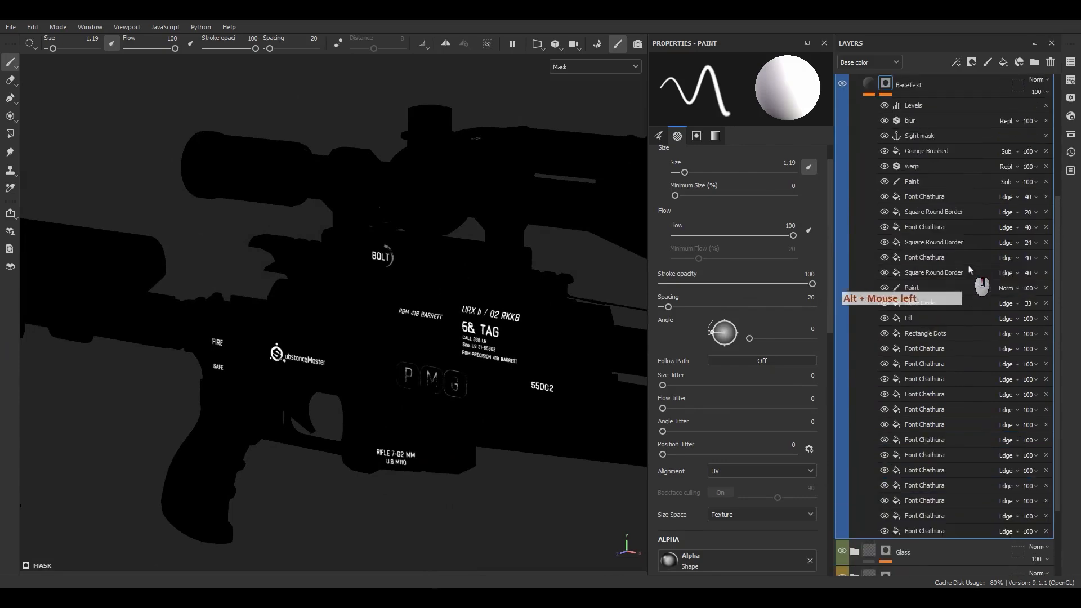
{"action": "double_click", "coordinate": [914, 238]}
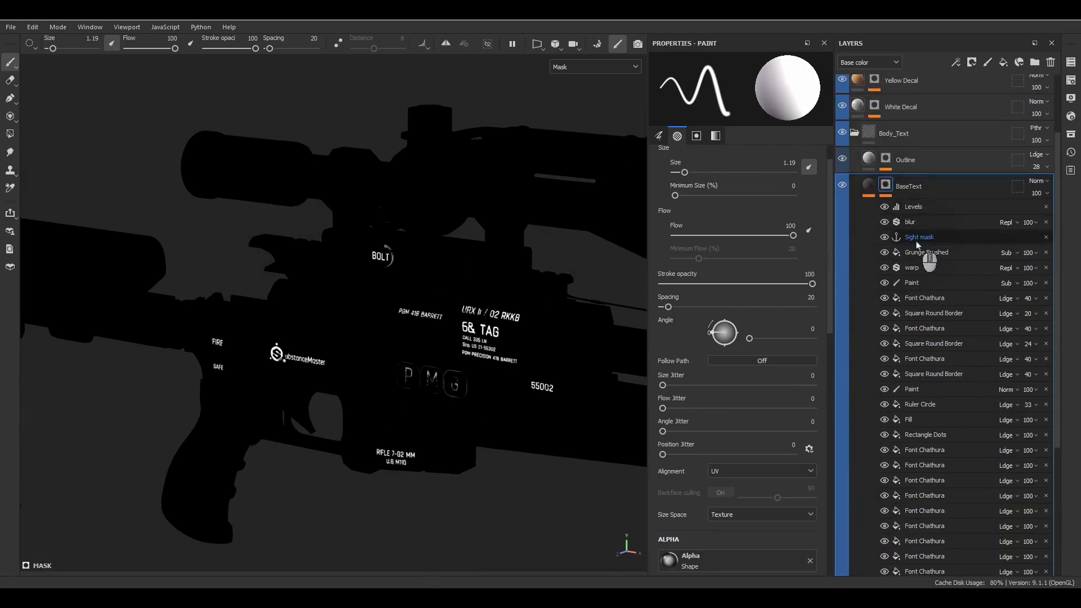
{"action": "left_click", "coordinate": [885, 159]}
{"action": "left_click", "coordinate": [885, 158], "text": "alt"}
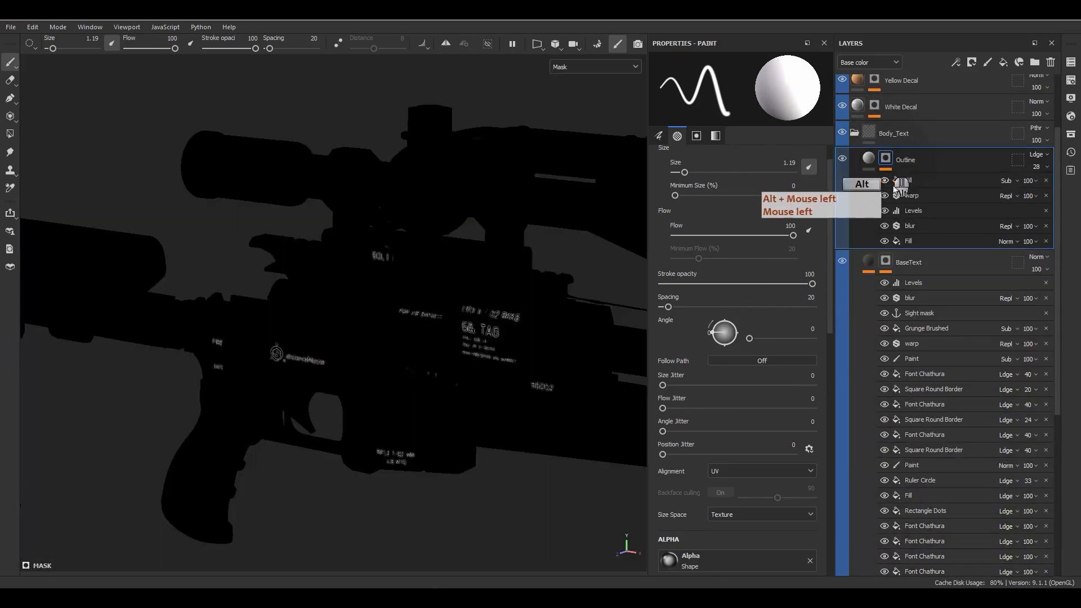
{"action": "left_click", "coordinate": [918, 242]}
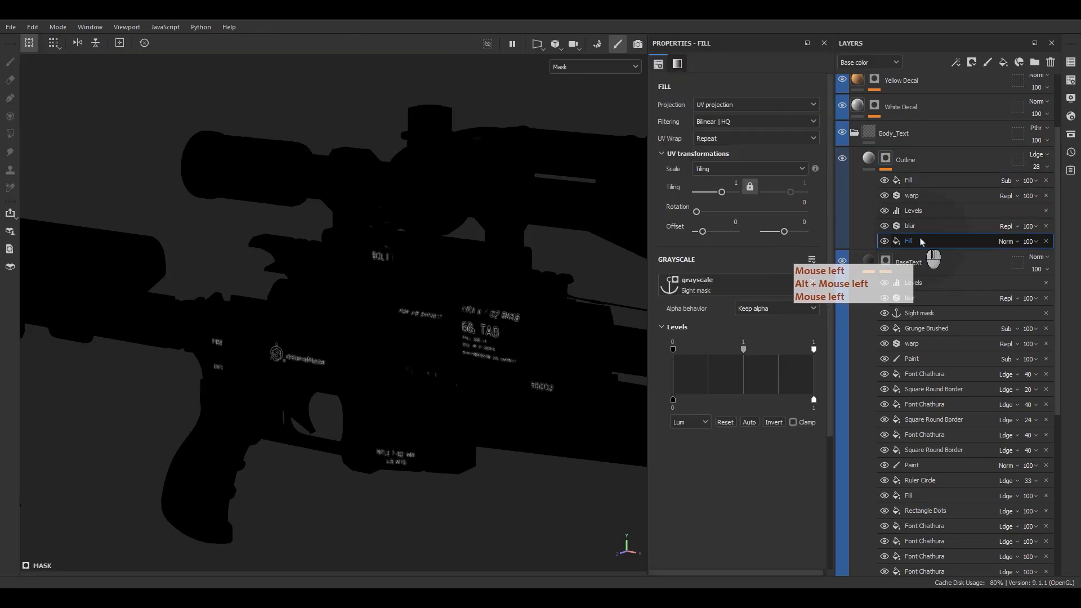
{"action": "left_click", "coordinate": [923, 226]}
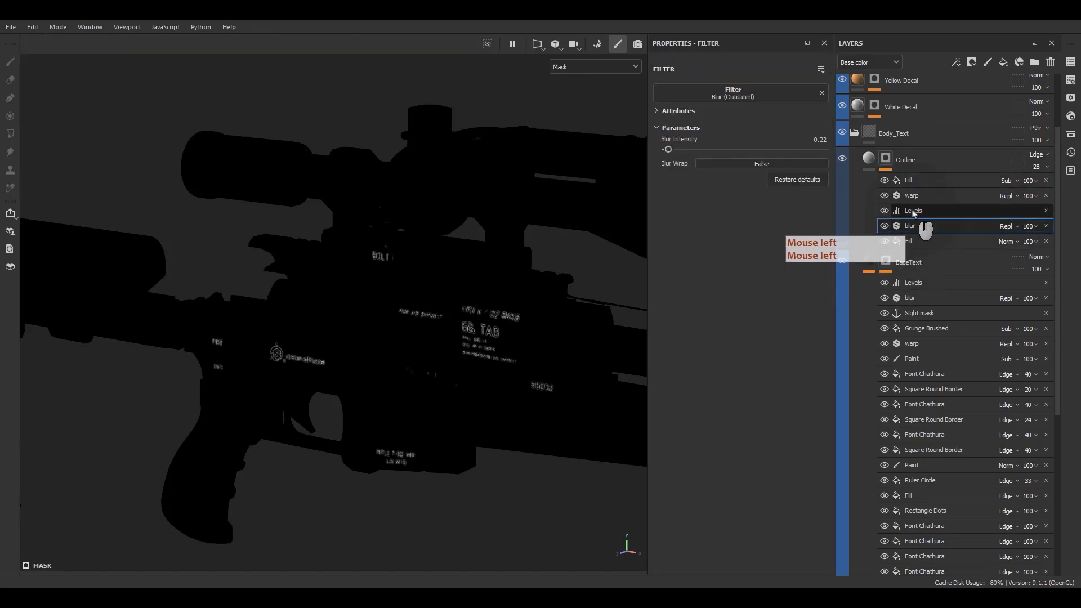
{"action": "left_click", "coordinate": [928, 209]}
{"action": "left_click", "coordinate": [918, 195]}
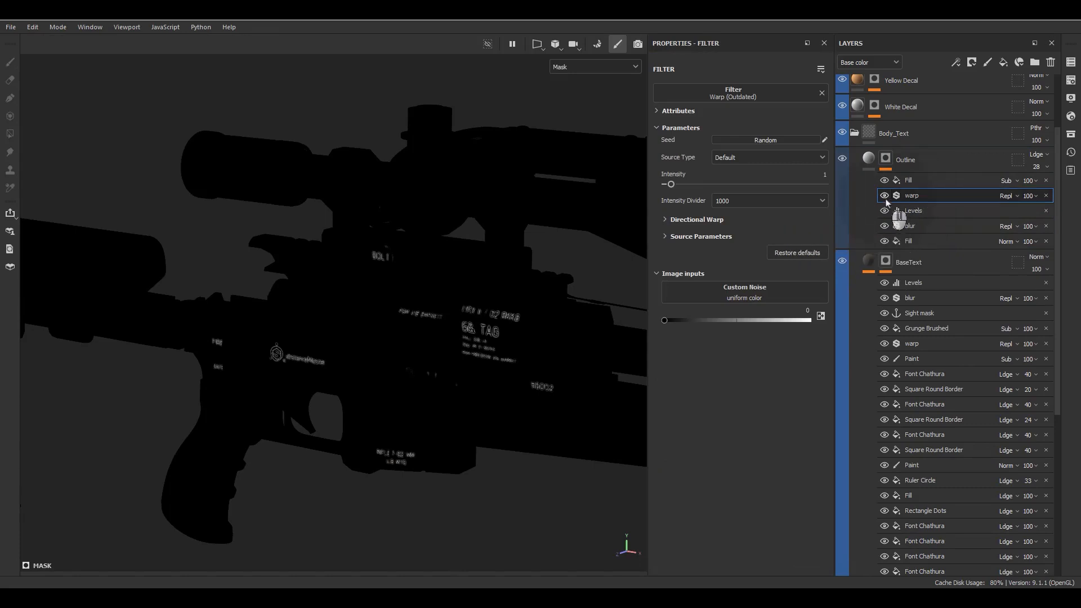
Step: Enable the blur, warp and Levels effects, compare the warp, then return to BaseText's material view
{"action": "left_click", "coordinate": [885, 226]}
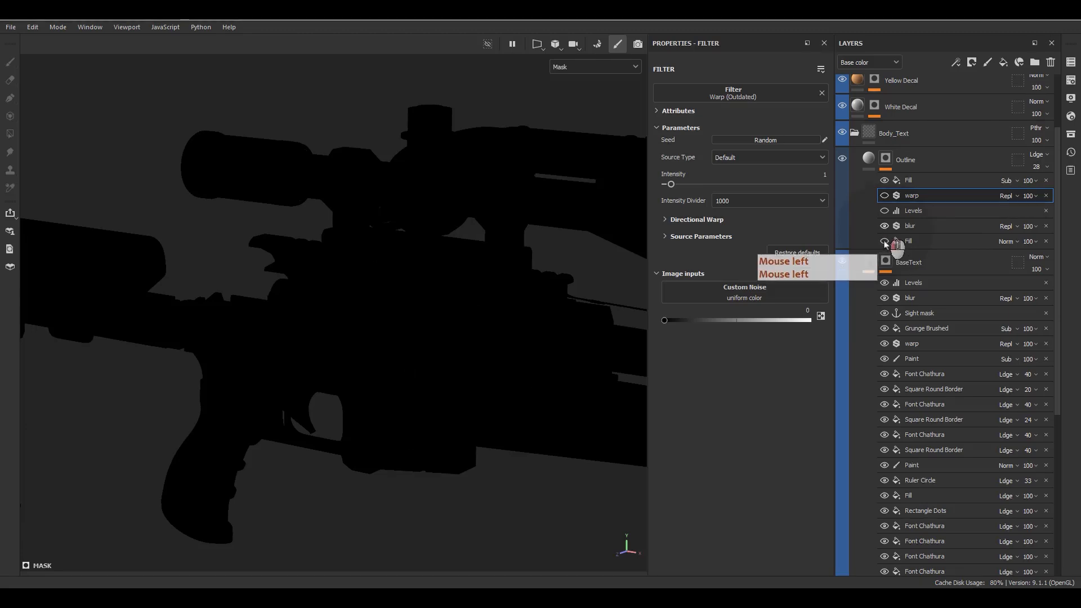
{"action": "left_click", "coordinate": [884, 195]}
{"action": "left_click", "coordinate": [884, 211]}
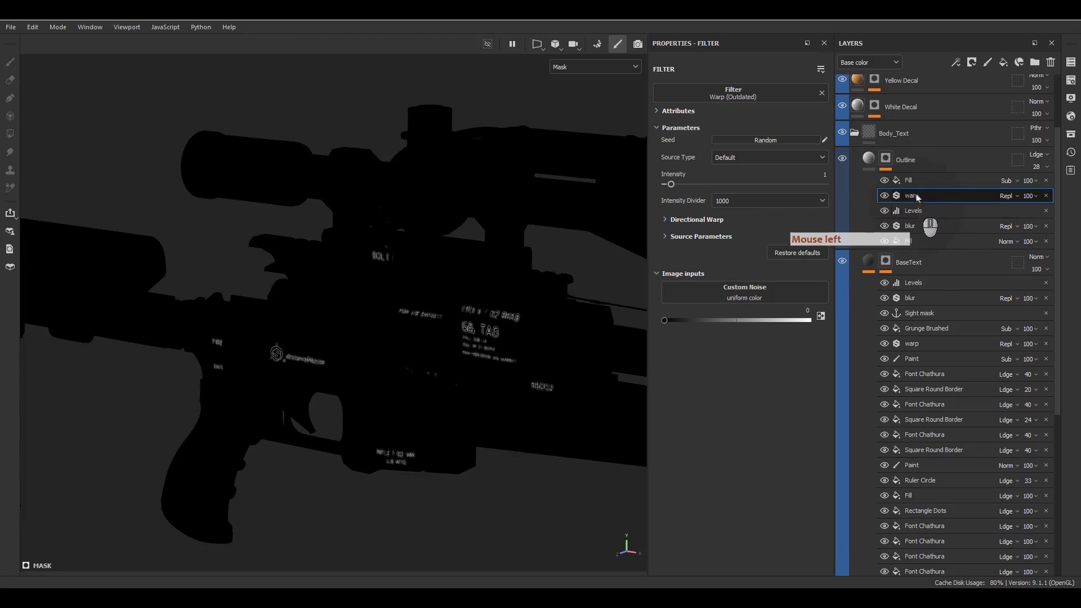
{"action": "scroll", "coordinate": [519, 325], "scroll_direction": "up", "scroll_amount": 5}
{"action": "scroll", "coordinate": [501, 323], "scroll_direction": "up", "scroll_amount": 3}
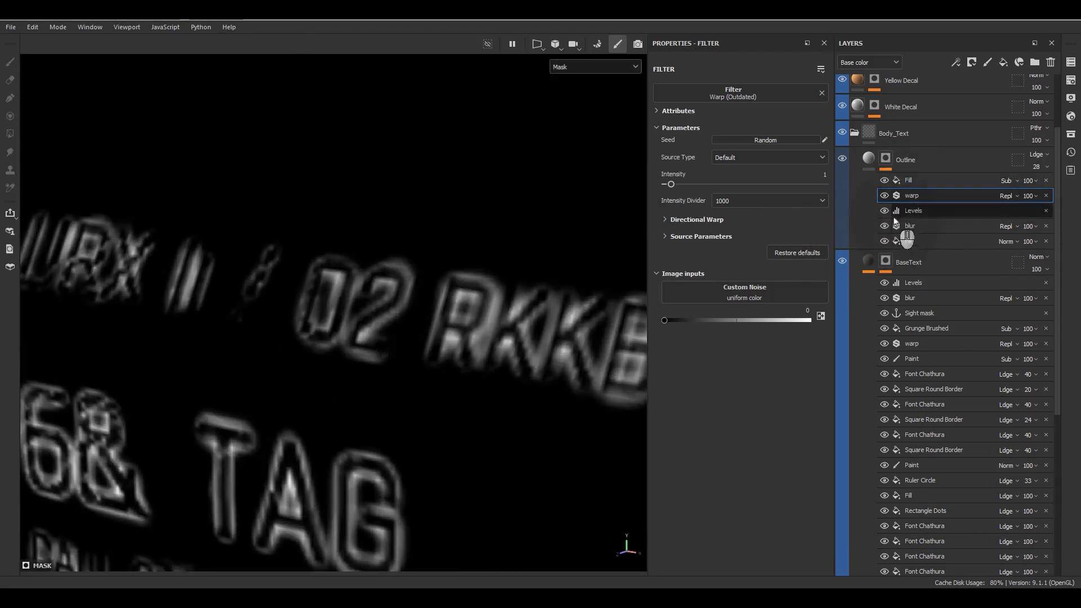
{"action": "left_click", "coordinate": [885, 197]}
{"action": "left_click", "coordinate": [885, 197]}
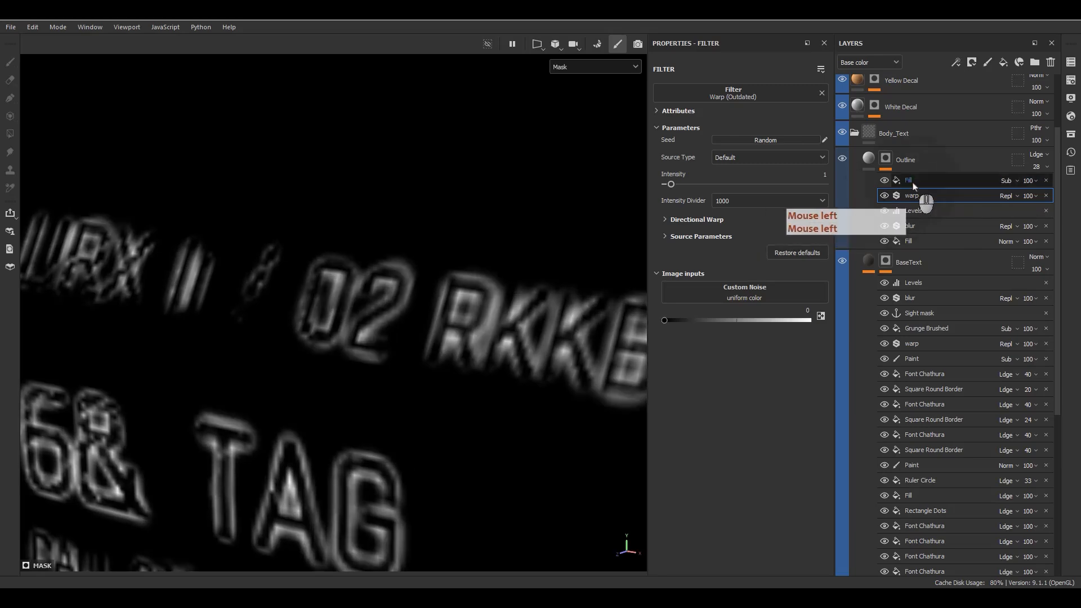
{"action": "left_click_drag", "start_coordinate": [908, 180], "coordinate": [865, 161]}
{"action": "left_click_drag", "start_coordinate": [444, 347], "coordinate": [433, 318], "text": "alt"}
{"action": "left_click", "coordinate": [869, 186]}
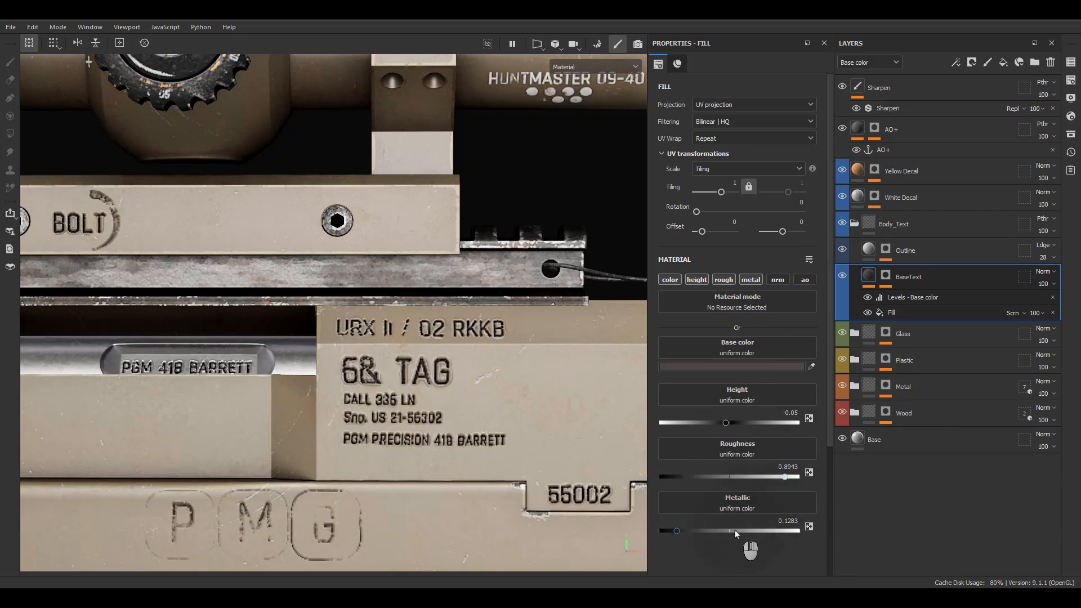
Step: Review the Outline material on the engraved receiver text, then collapse the Body_Text folder
{"action": "left_click", "coordinate": [857, 263]}
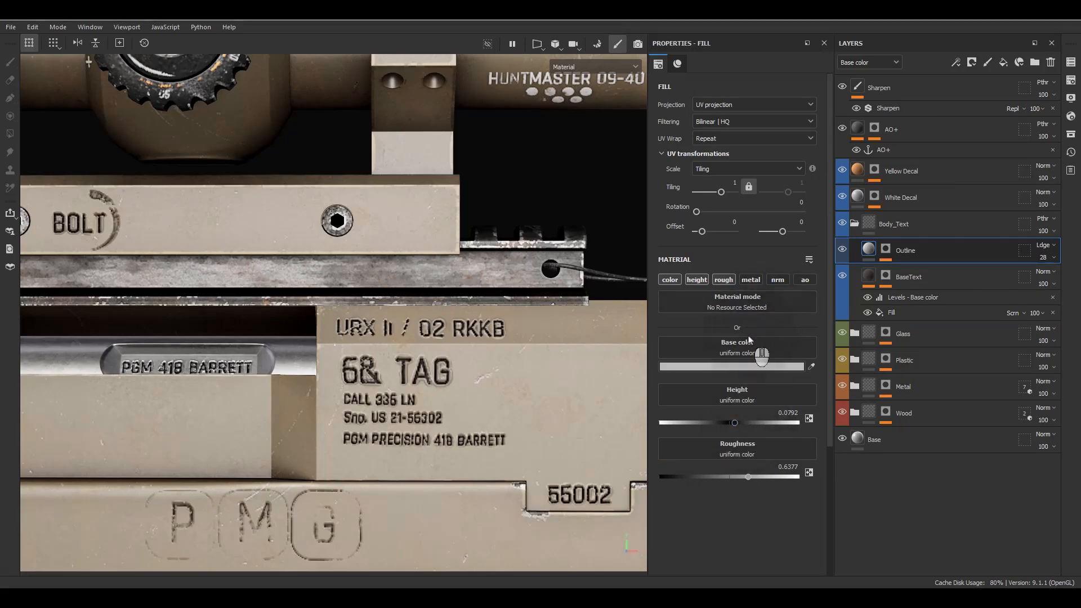
{"action": "scroll", "coordinate": [498, 336], "scroll_direction": "up", "scroll_amount": 4}
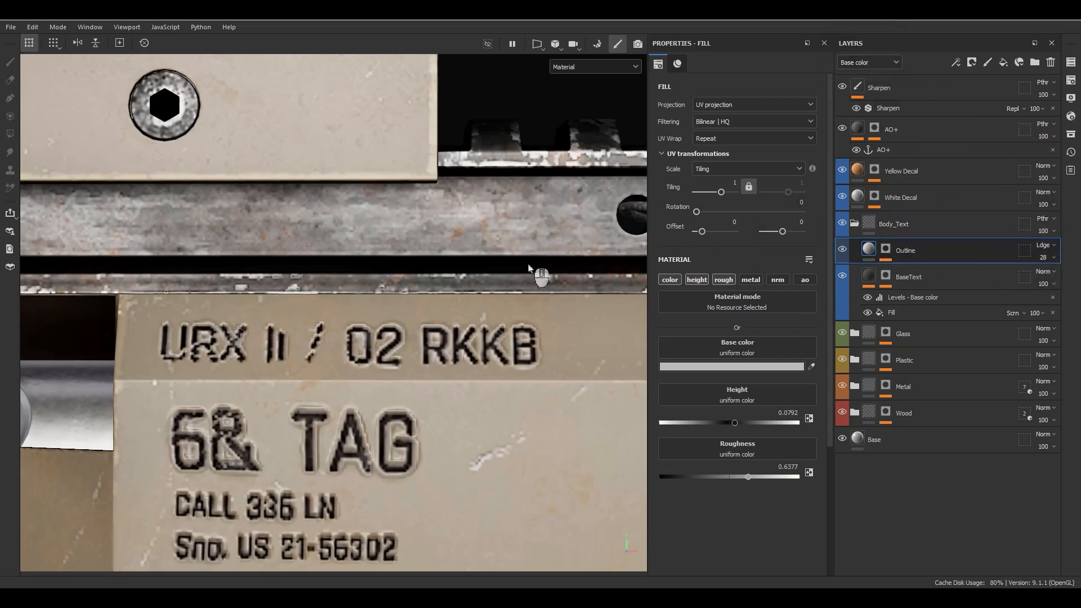
{"action": "scroll", "coordinate": [506, 298], "scroll_direction": "down", "scroll_amount": 6}
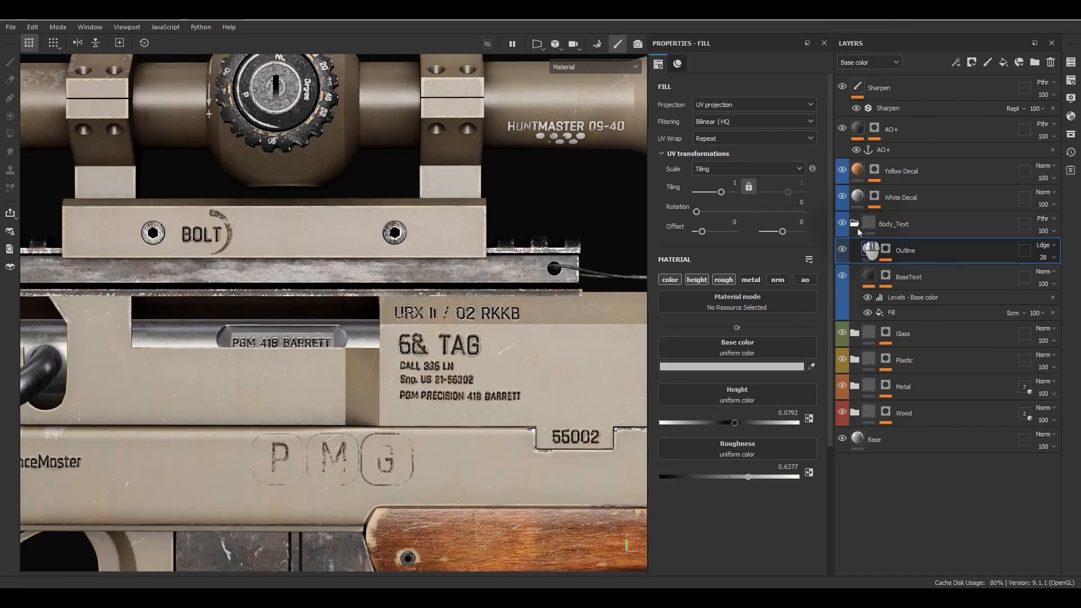
{"action": "left_click", "coordinate": [854, 223]}
Step: Select Yellow Decal, frame both rifles in a three-quarter view, and bring up Export textures
{"action": "left_click", "coordinate": [895, 171]}
{"action": "scroll", "coordinate": [350, 389], "scroll_direction": "down", "scroll_amount": 5}
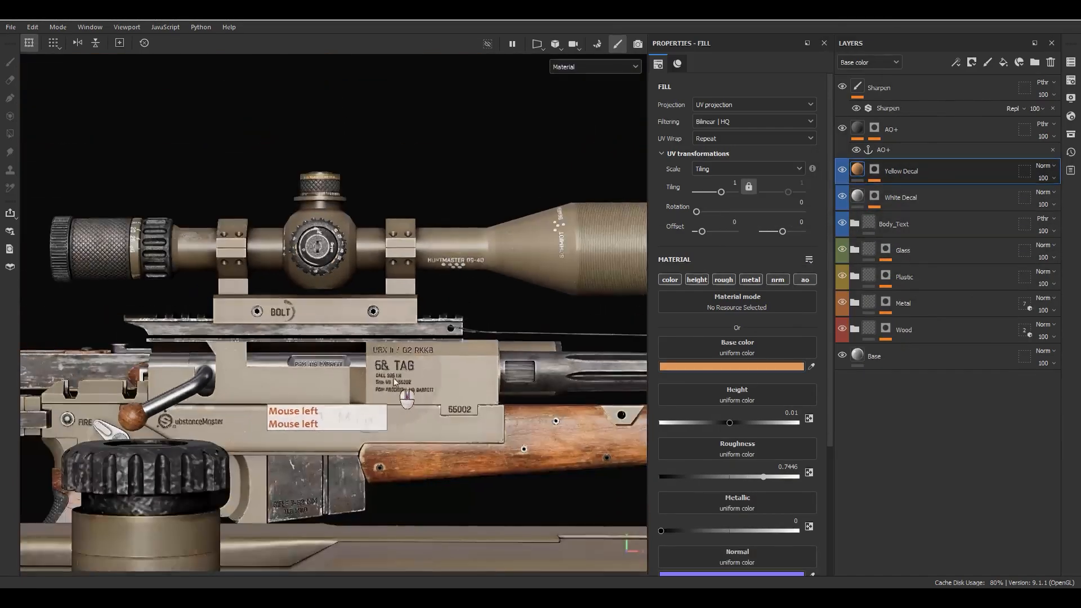
{"action": "left_click_drag", "start_coordinate": [350, 388], "coordinate": [490, 382], "text": "alt"}
{"action": "right_click_drag", "start_coordinate": [490, 381], "coordinate": [502, 313], "text": "alt"}
{"action": "middle_click_drag", "start_coordinate": [502, 313], "coordinate": [461, 276], "text": "alt"}
{"action": "right_click_drag", "start_coordinate": [462, 276], "coordinate": [421, 242], "text": "alt"}
{"action": "left_click_drag", "start_coordinate": [421, 242], "coordinate": [461, 352], "text": "alt"}
{"action": "mouse_move", "coordinate": [461, 351]}
{"action": "right_mouse_down", "text": "alt"}
{"action": "mouse_move", "coordinate": [454, 306]}
{"action": "mouse_move", "coordinate": [445, 350]}
{"action": "right_mouse_up", "text": "alt"}
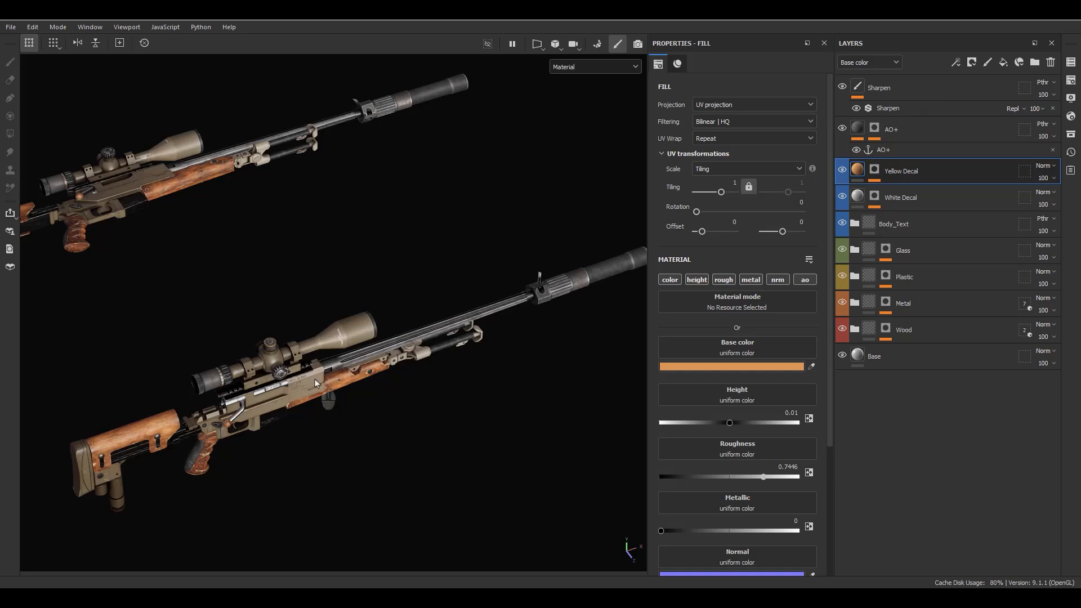
{"action": "key", "text": "ctrl+shift+e"}
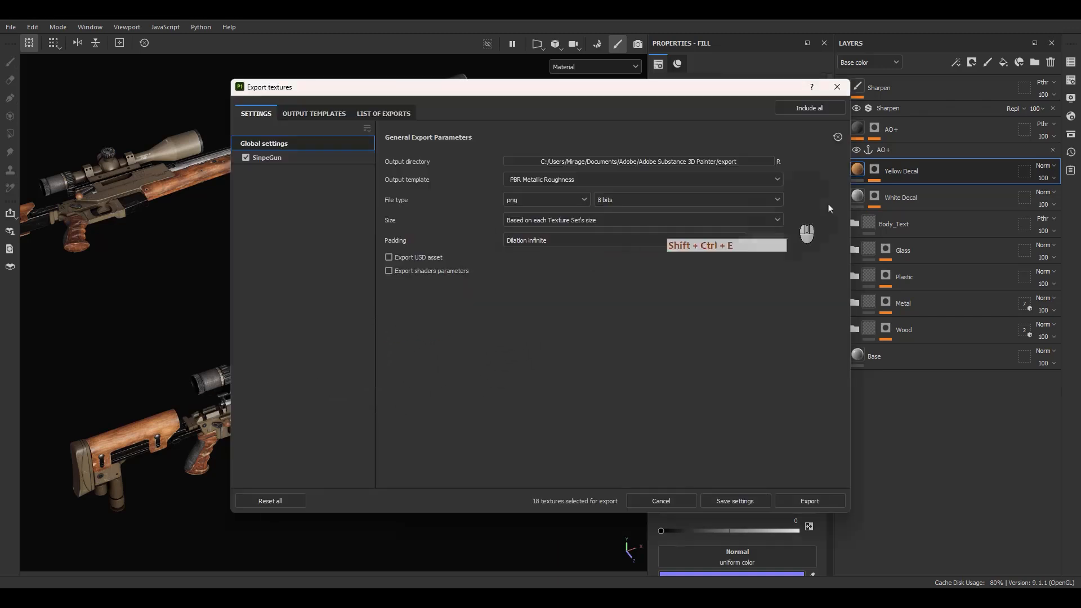
Step: Choose the Unreal Engine 4 (Packed) template, 16-bit PNG and 4096 size, then start exporting
{"action": "left_click", "coordinate": [310, 219]}
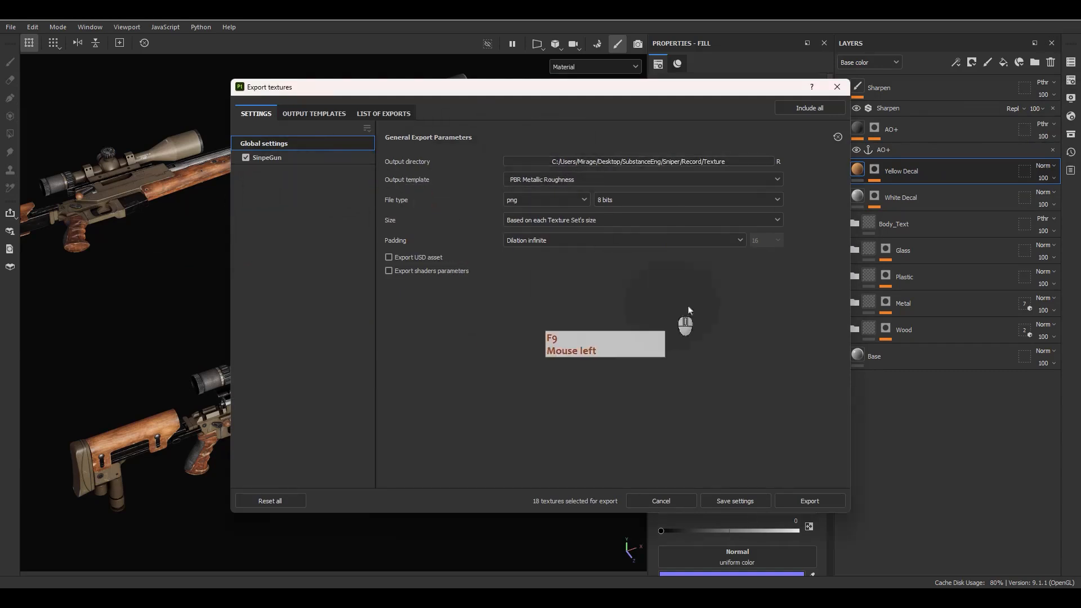
{"action": "left_click", "coordinate": [568, 179]}
{"action": "scroll", "coordinate": [563, 248], "scroll_direction": "down", "scroll_amount": 8}
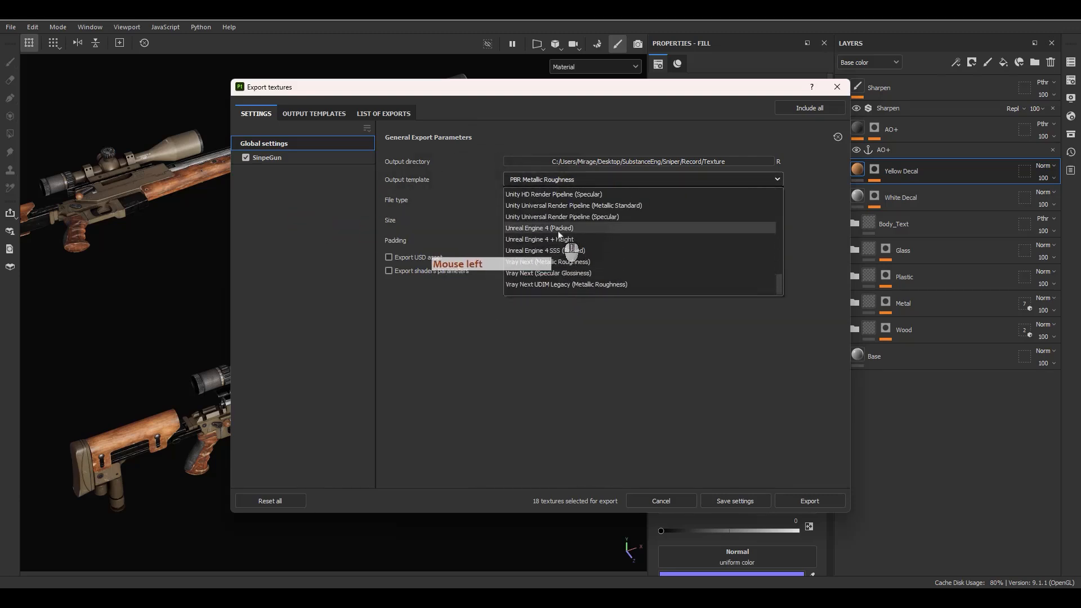
{"action": "left_click", "coordinate": [557, 227]}
{"action": "left_click", "coordinate": [633, 200]}
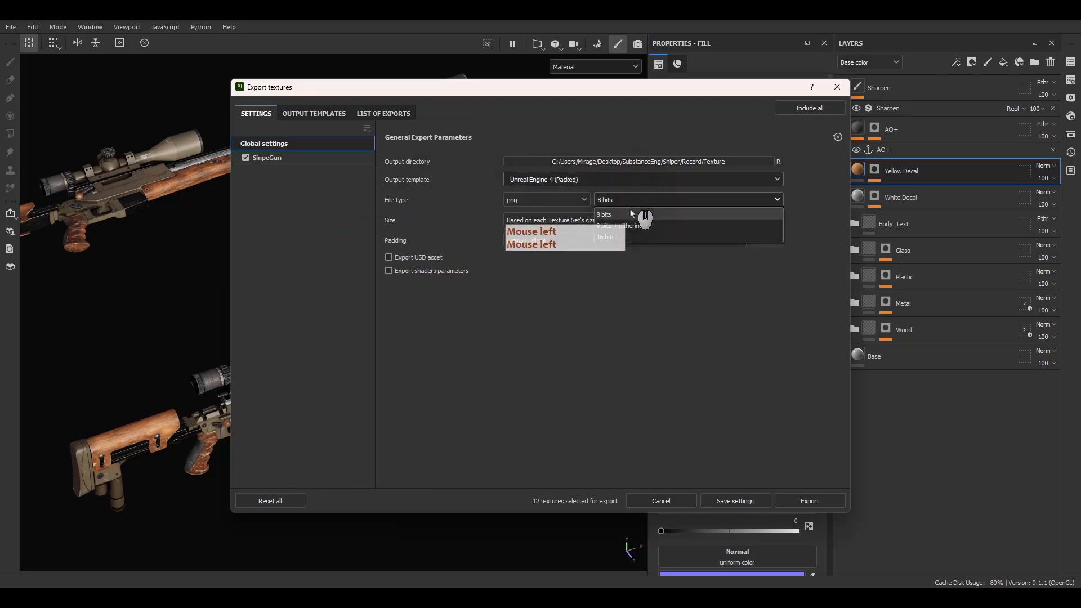
{"action": "left_click", "coordinate": [618, 237]}
{"action": "left_click", "coordinate": [535, 220]}
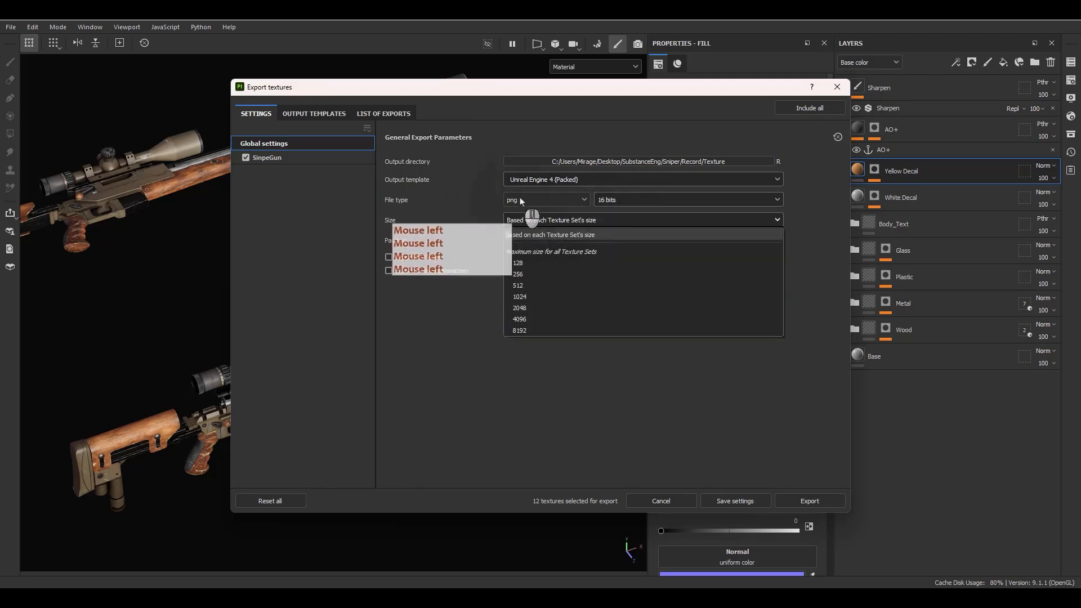
{"action": "left_click", "coordinate": [519, 319]}
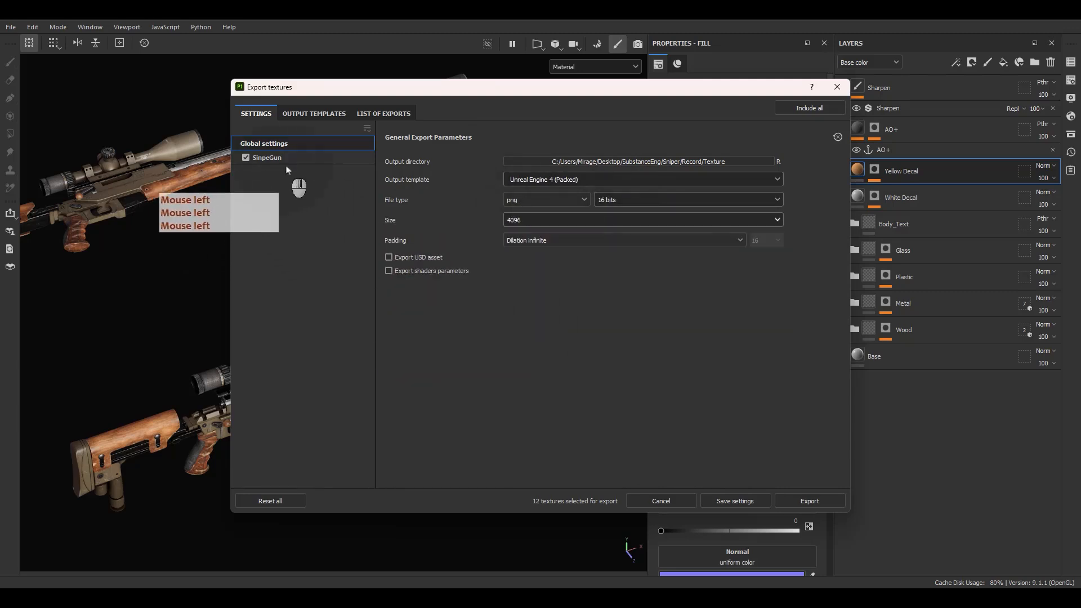
{"action": "left_click", "coordinate": [810, 501]}
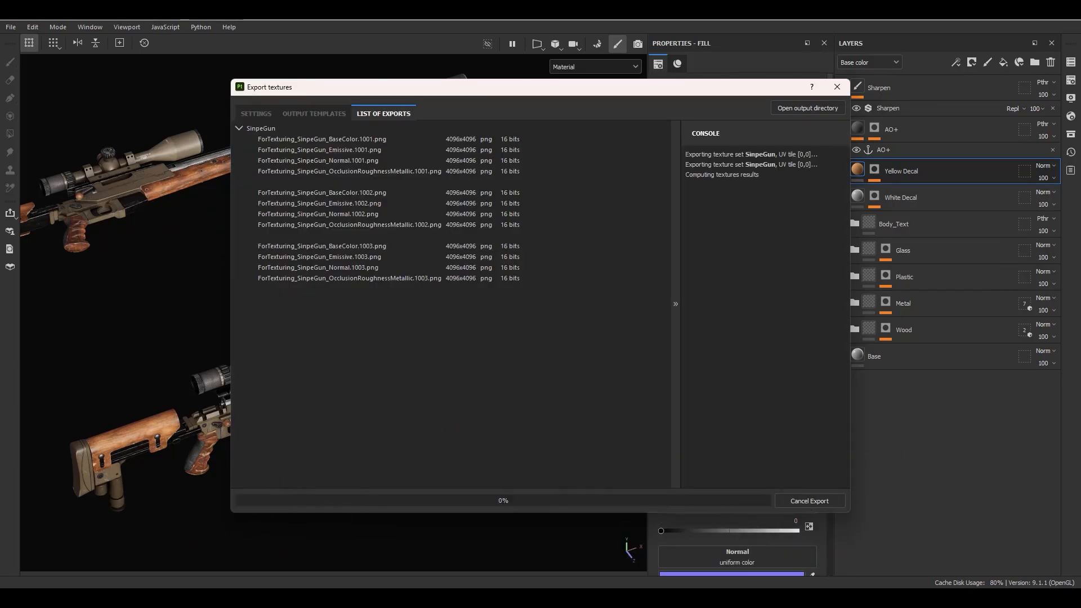